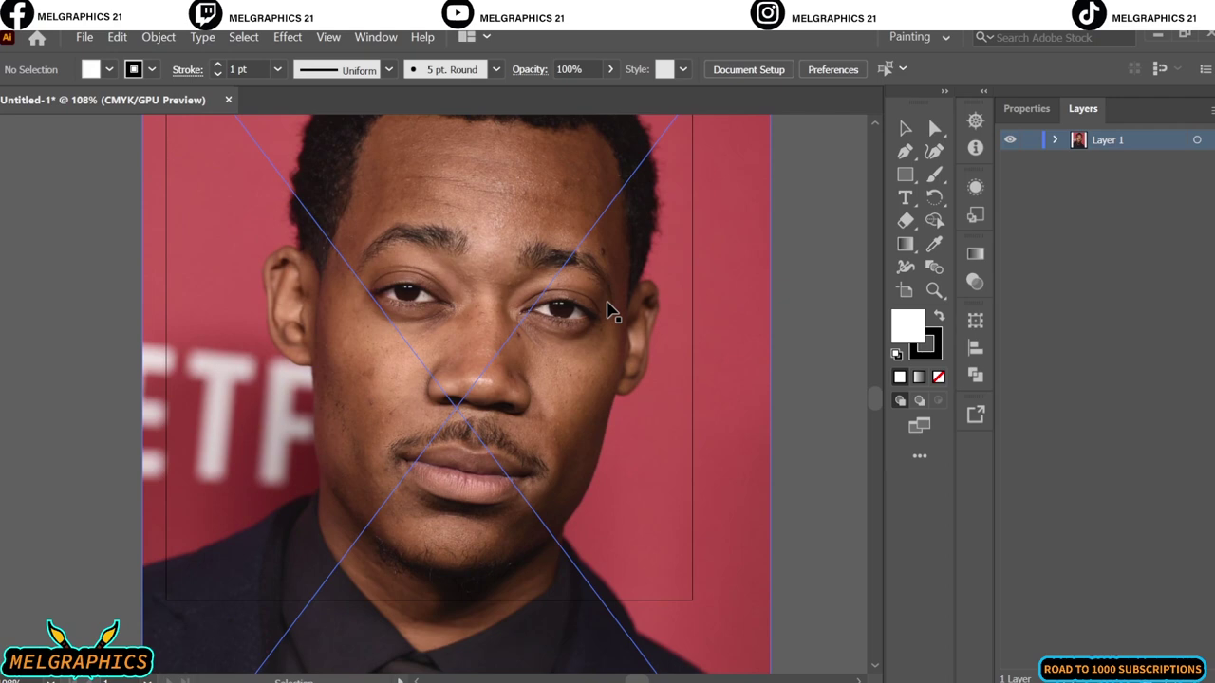
- Dismiss the system notification and select the placed reference photo
scroll(727, 597, "up", 3)
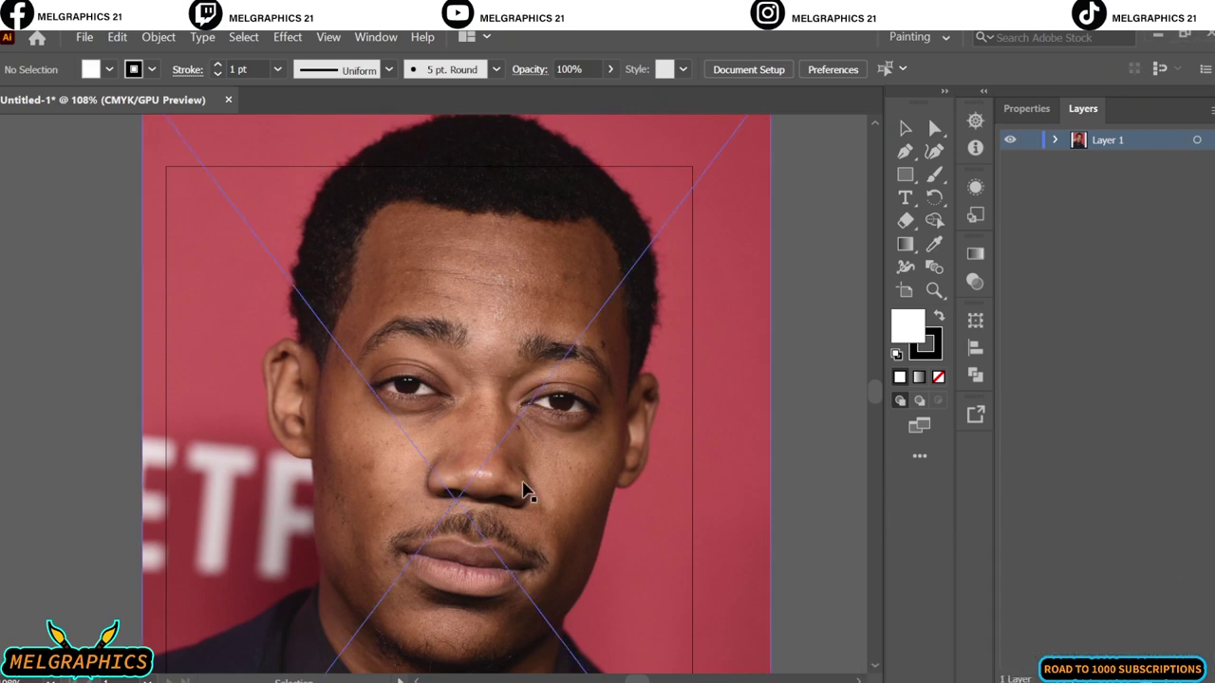
left_click(1186, 576)
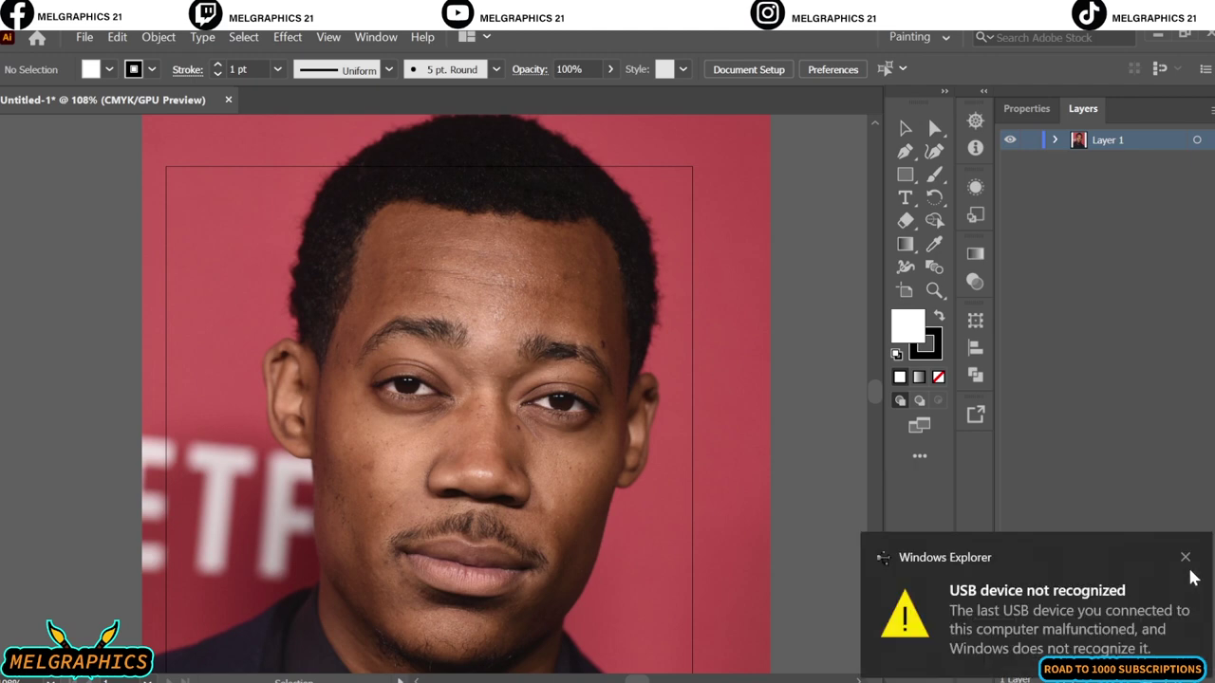
left_click(1186, 558)
left_click(768, 451)
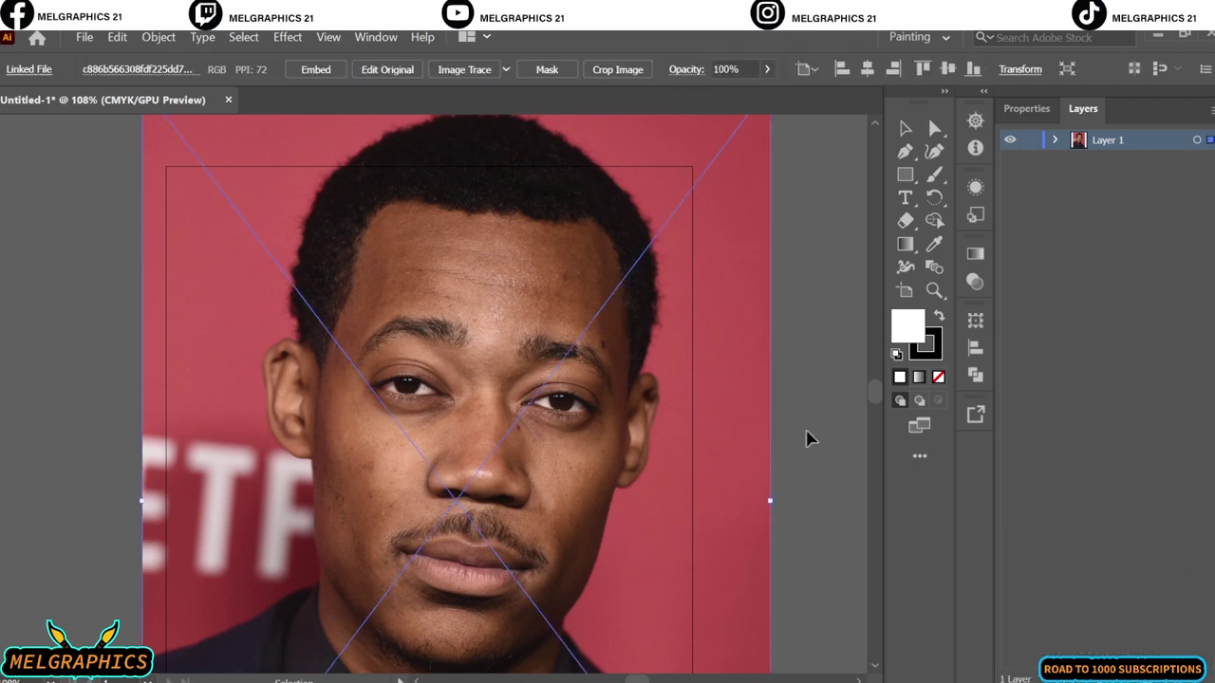
- Narrow the photo and shift it so it sits within the artboard
scroll(803, 439, "down", 3)
left_click_drag(787, 472, 713, 480)
scroll(714, 480, "up", 3)
left_click_drag(804, 504, 762, 505)
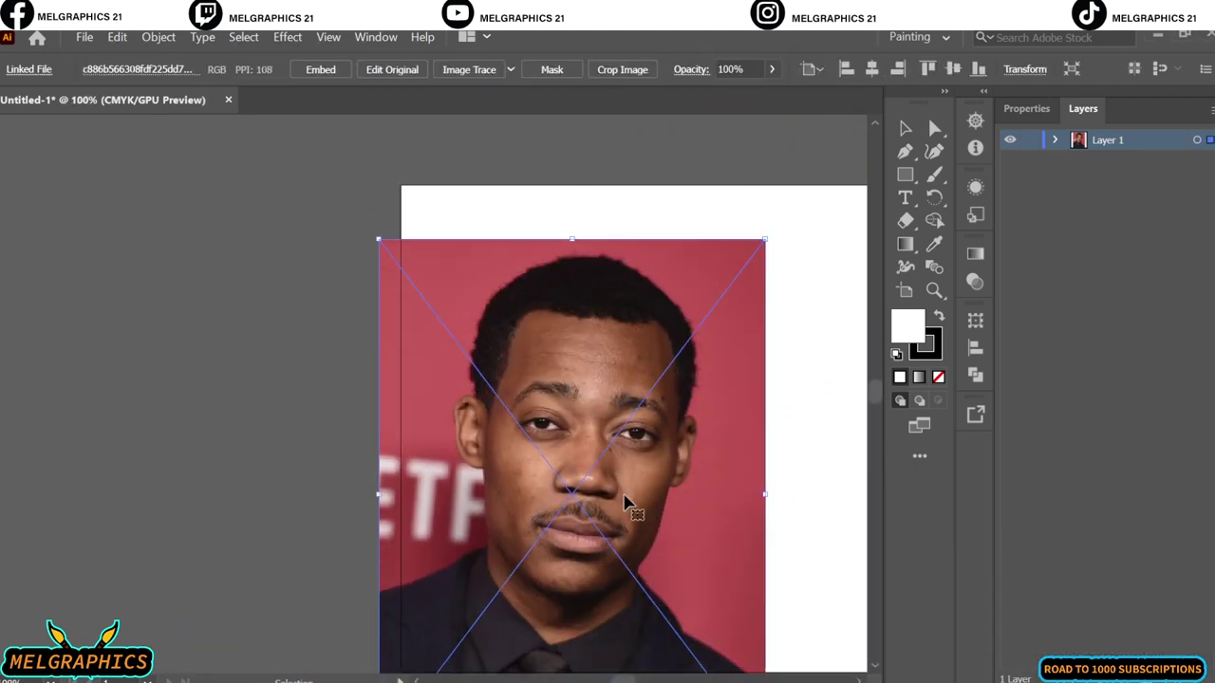
mouse_move(629, 504)
left_mouse_down()
mouse_move(570, 482)
mouse_move(657, 482)
left_mouse_up()
scroll(751, 513, "down", 1)
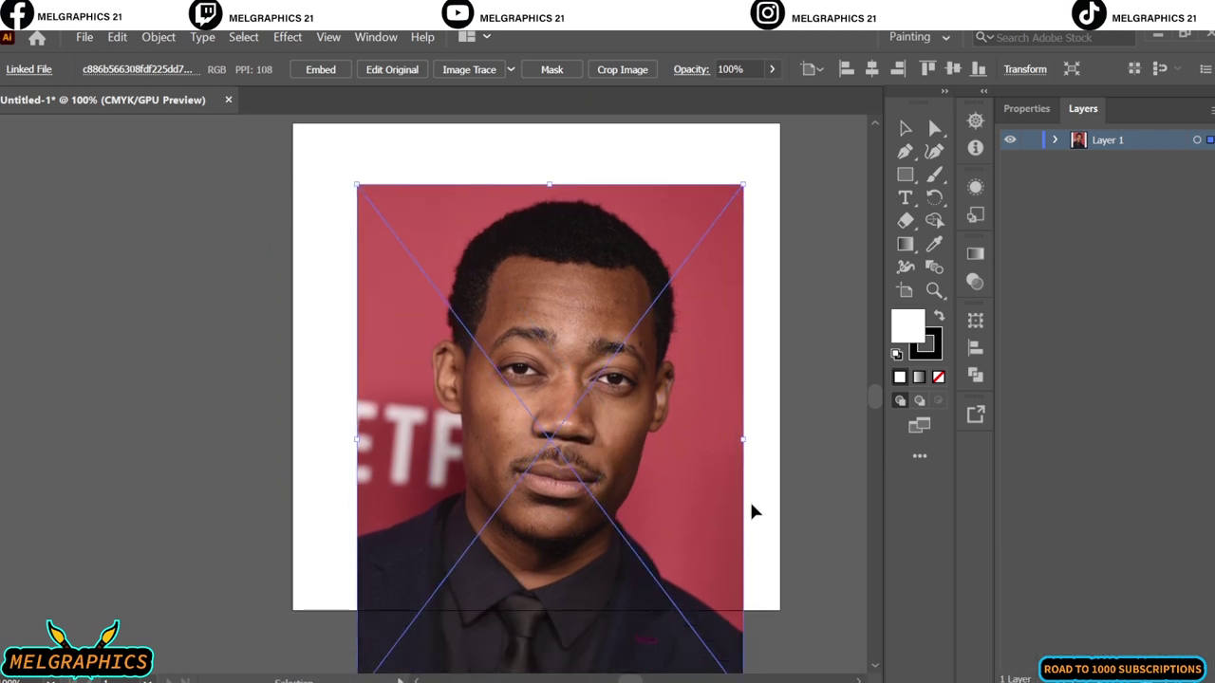
- Lower the reference photo's opacity and expand and re-dock the side panels
left_click(772, 68)
left_click_drag(759, 97, 741, 97)
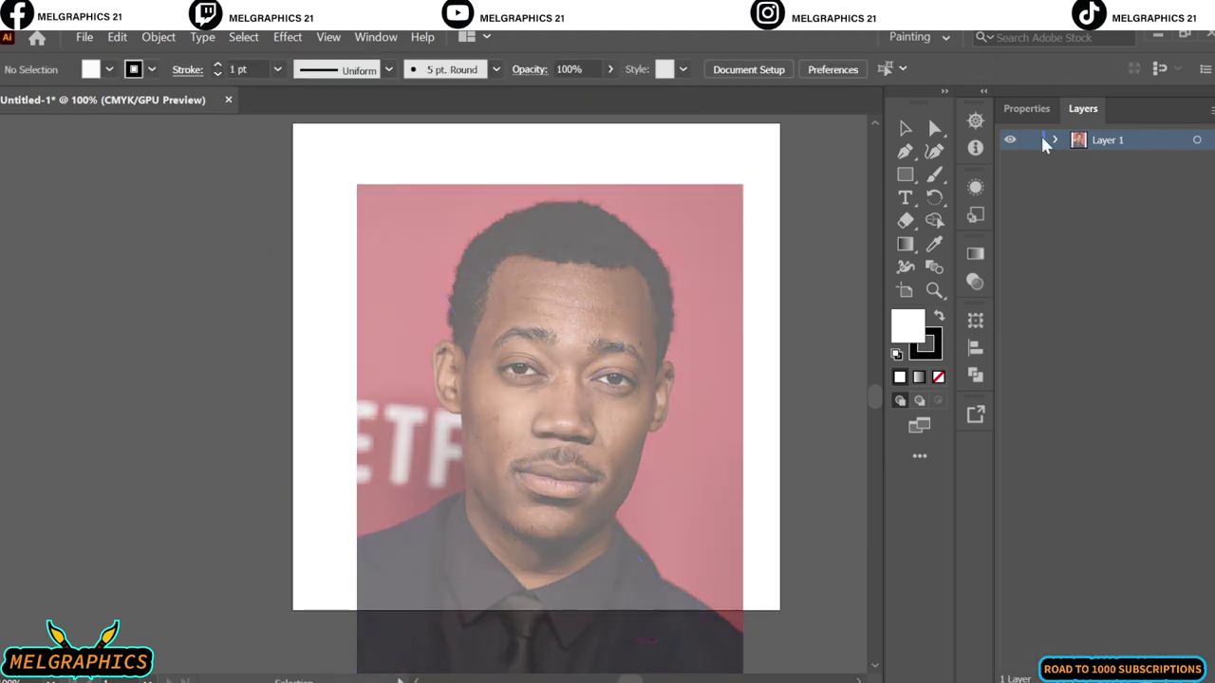
right_click(987, 98)
left_click(990, 105)
right_click(978, 95)
left_click(987, 99)
left_click_drag(983, 97, 855, 151)
mouse_move(976, 121)
left_mouse_down()
mouse_move(835, 181)
mouse_move(926, 171)
mouse_move(848, 186)
left_mouse_up()
- Add a new layer above the photo and choose a plain line brush for tracing
key("ctrl+l")
scroll(513, 470, "up", 3)
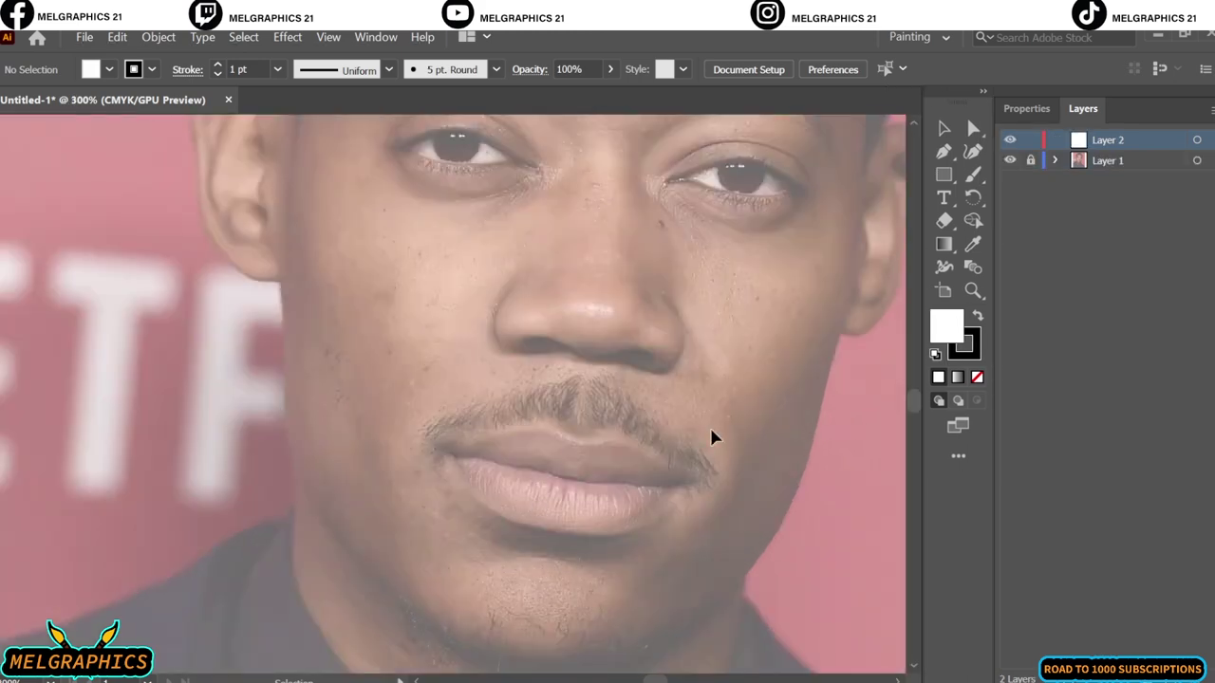
left_click(495, 70)
left_click_drag(386, 242, 578, 454)
left_click(759, 331)
left_click(1186, 581)
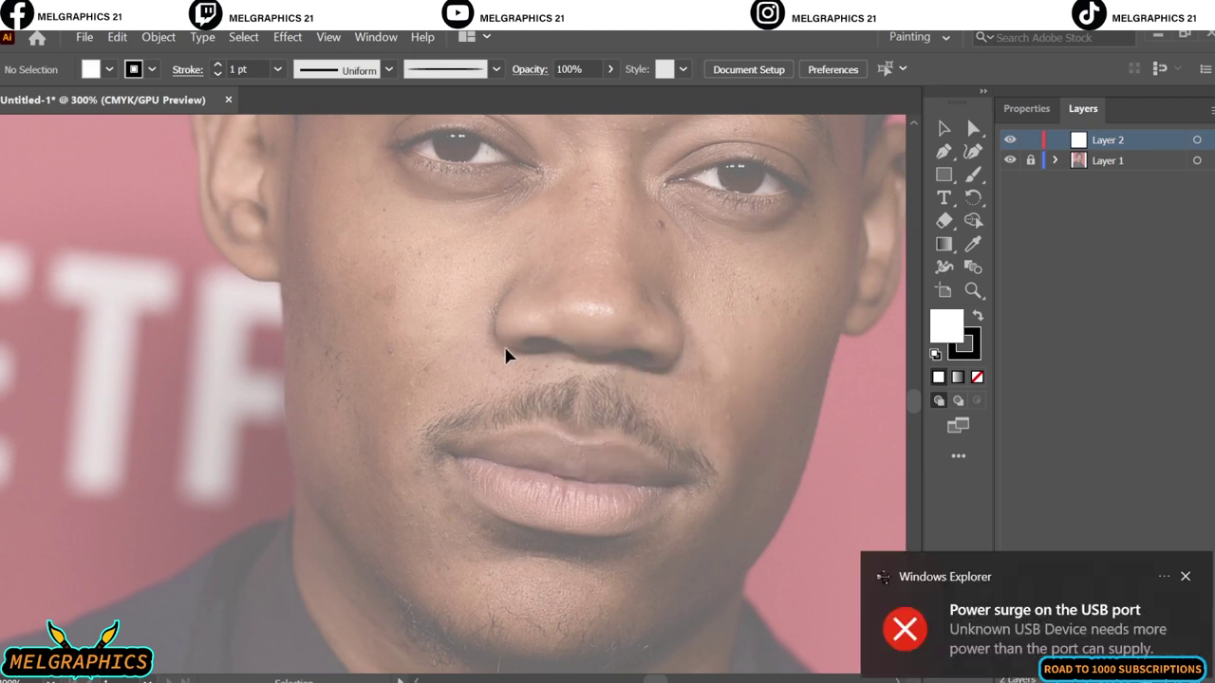
- With the Paintbrush, outline the lower lip, upper lip and the line between the lips
key("b")
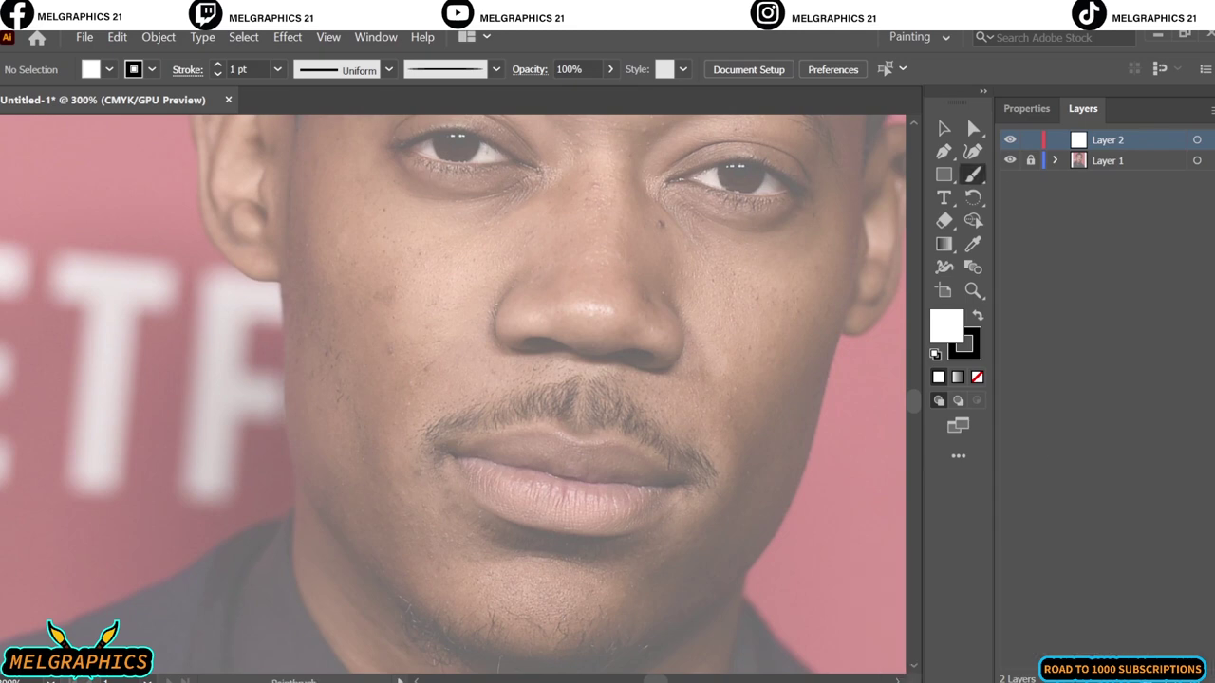
left_click_drag(453, 455, 693, 503)
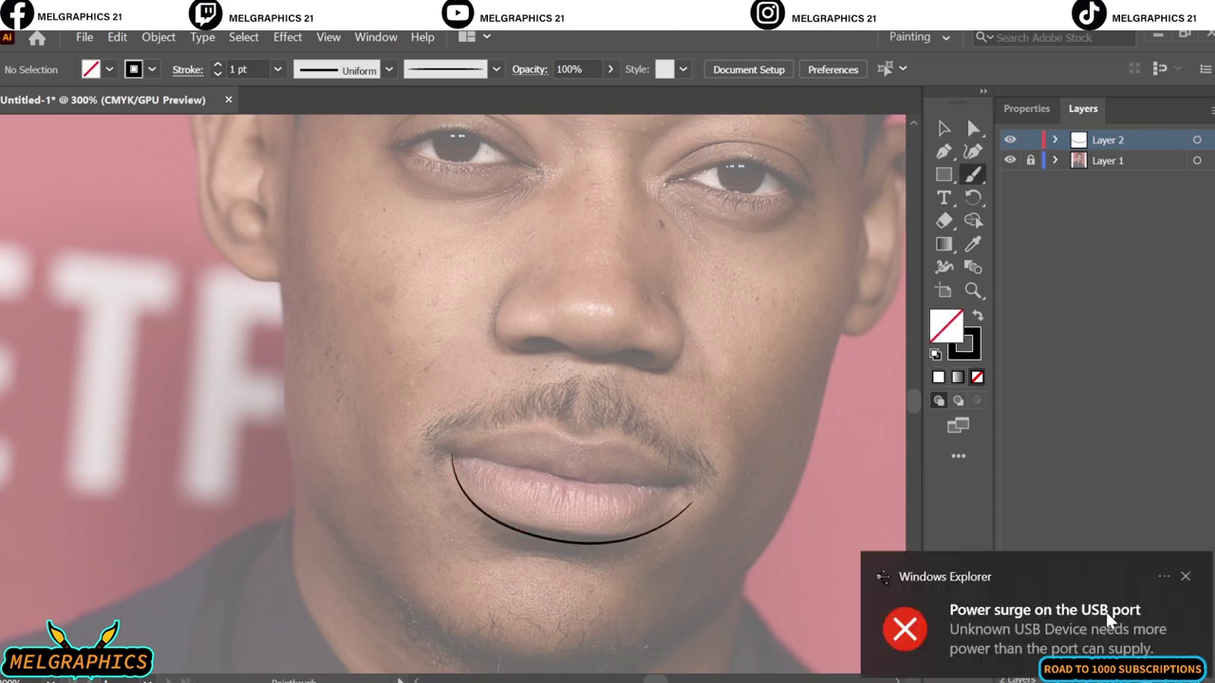
key("ctrl+z")
left_click(751, 445)
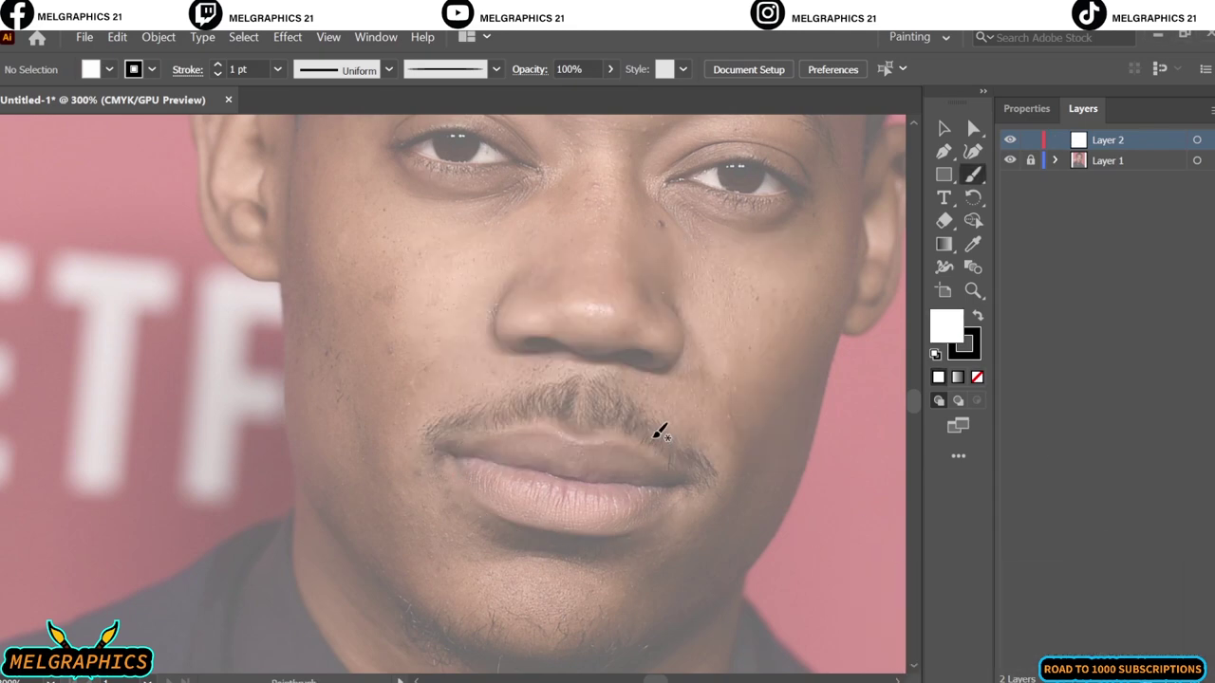
scroll(468, 457, "up", 2)
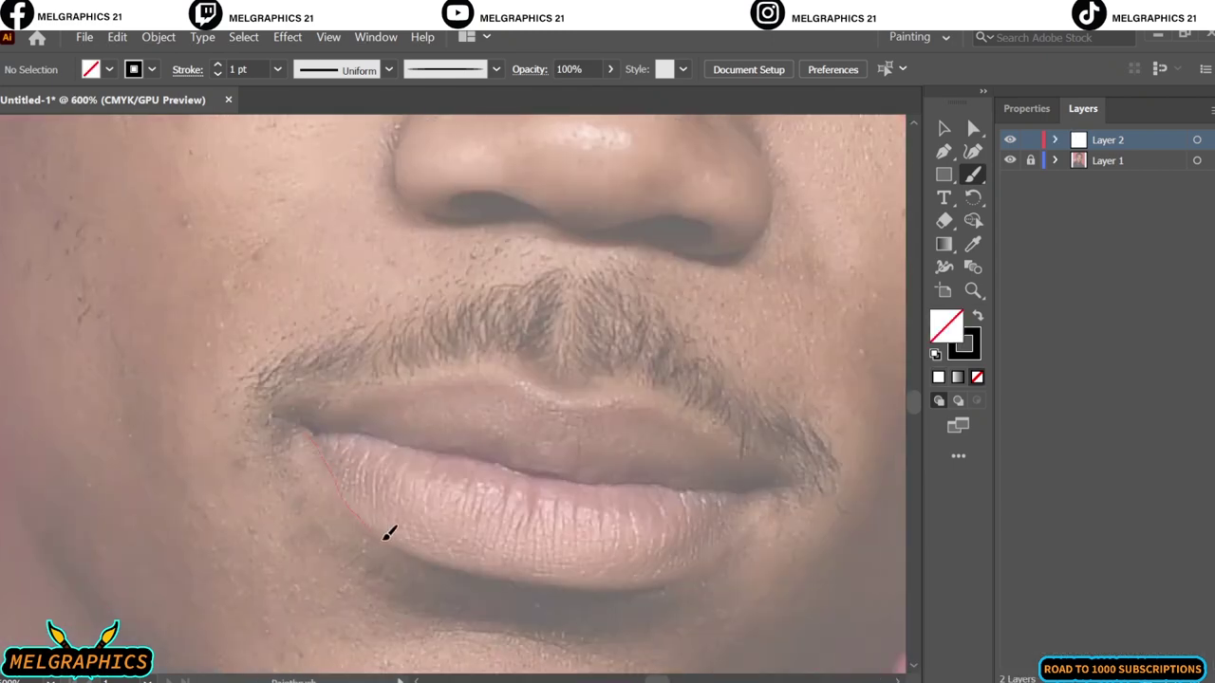
left_click_drag(713, 538, 771, 486)
left_click_drag(703, 419, 773, 482)
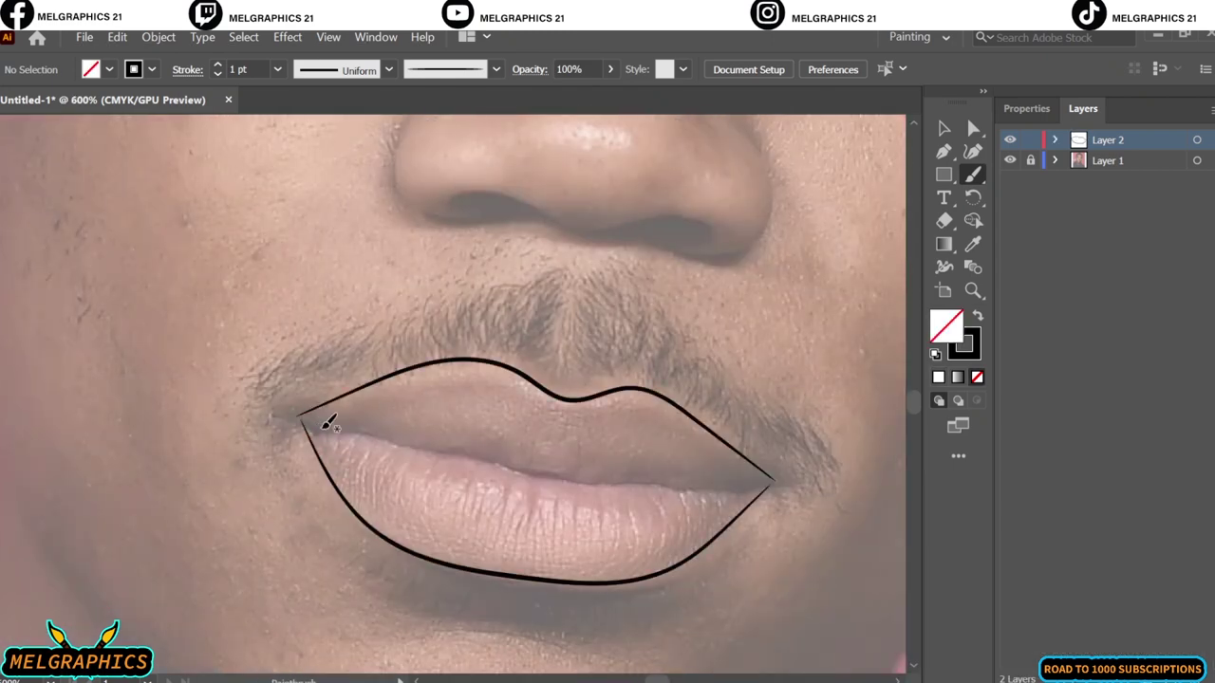
left_click_drag(556, 465, 771, 484)
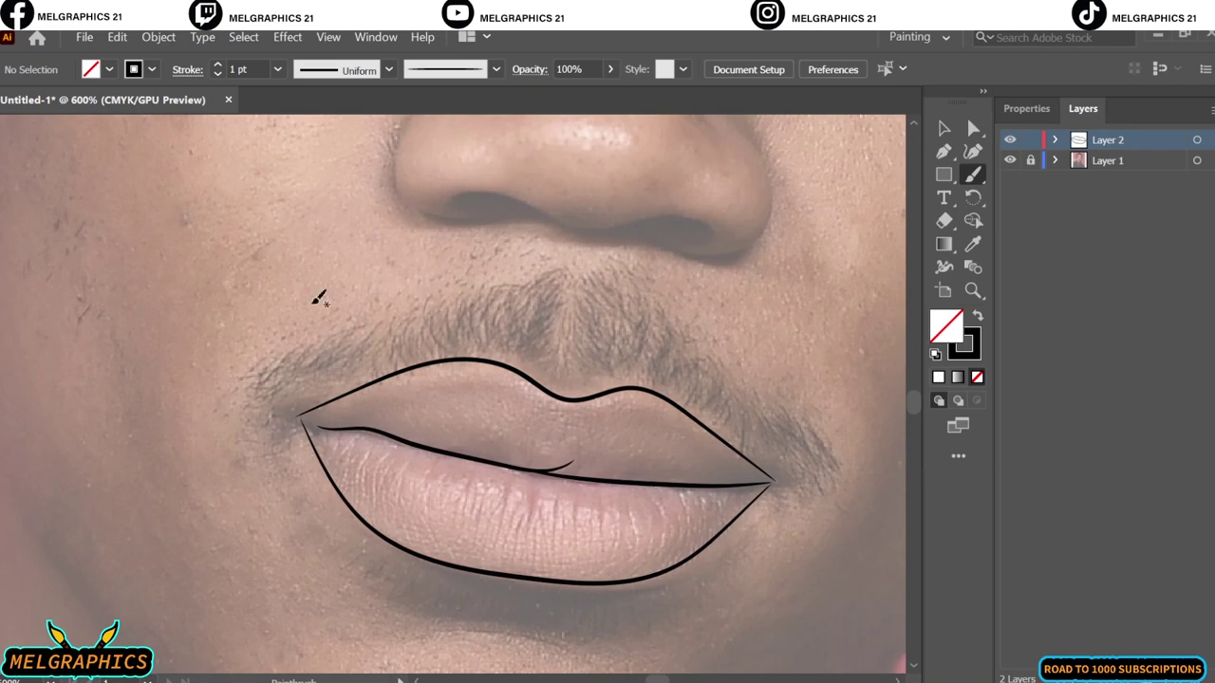
- Trace the nose underside, inner nostril, right nose side and both sides of the bridge
scroll(776, 510, "up", 3)
scroll(466, 466, "up", 5)
left_click_drag(461, 473, 465, 605)
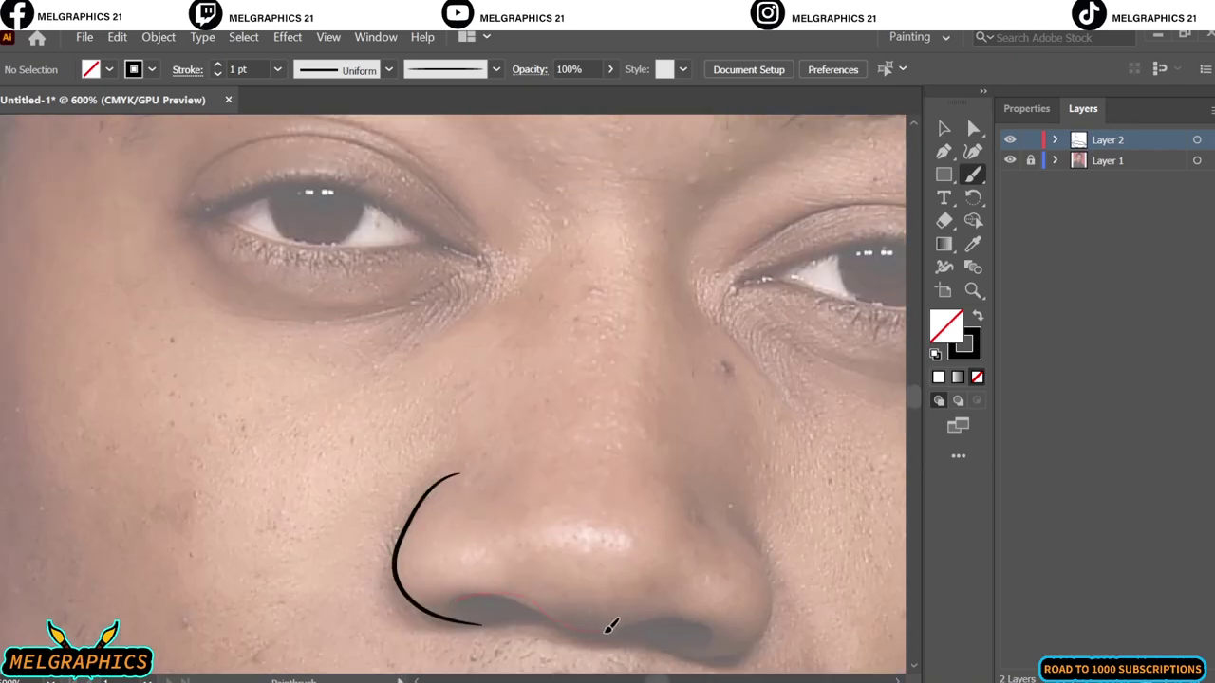
left_click_drag(608, 630, 713, 624)
left_click_drag(743, 513, 727, 516)
left_click_drag(617, 611, 700, 540)
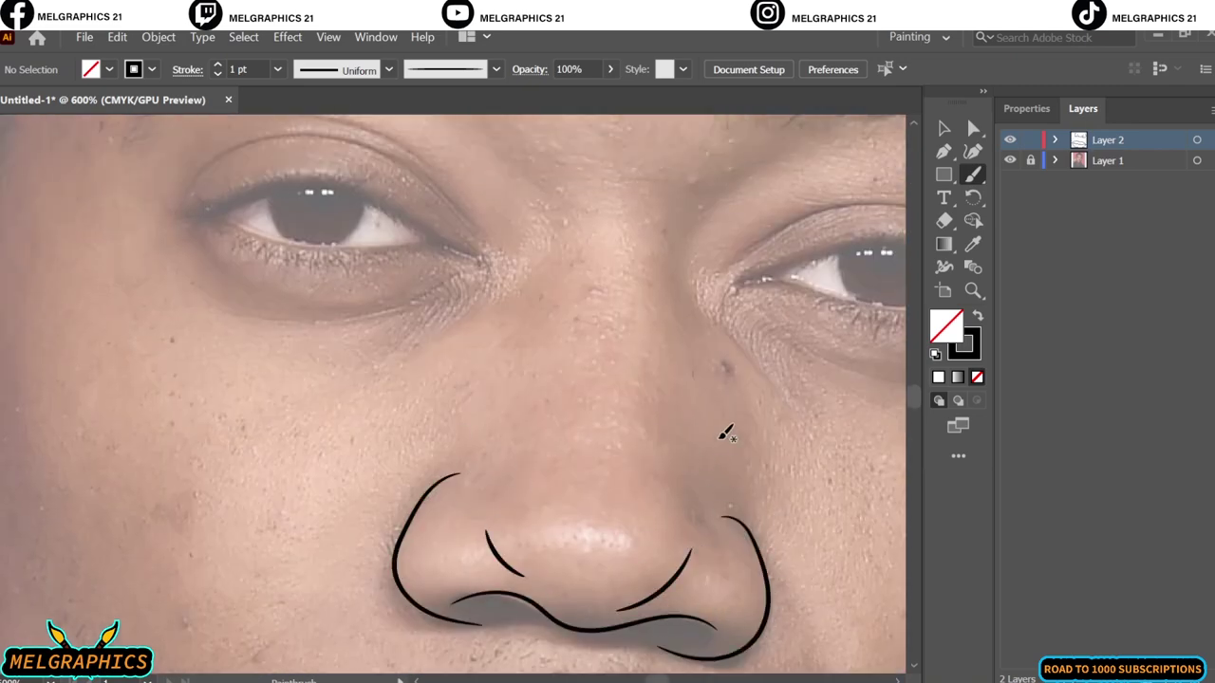
left_click_drag(695, 309, 710, 193)
left_click_drag(546, 243, 560, 201)
- Trace the first eye's eyelids, inner corner, iris edges, creases and outer-corner strokes
scroll(664, 319, "up", 5)
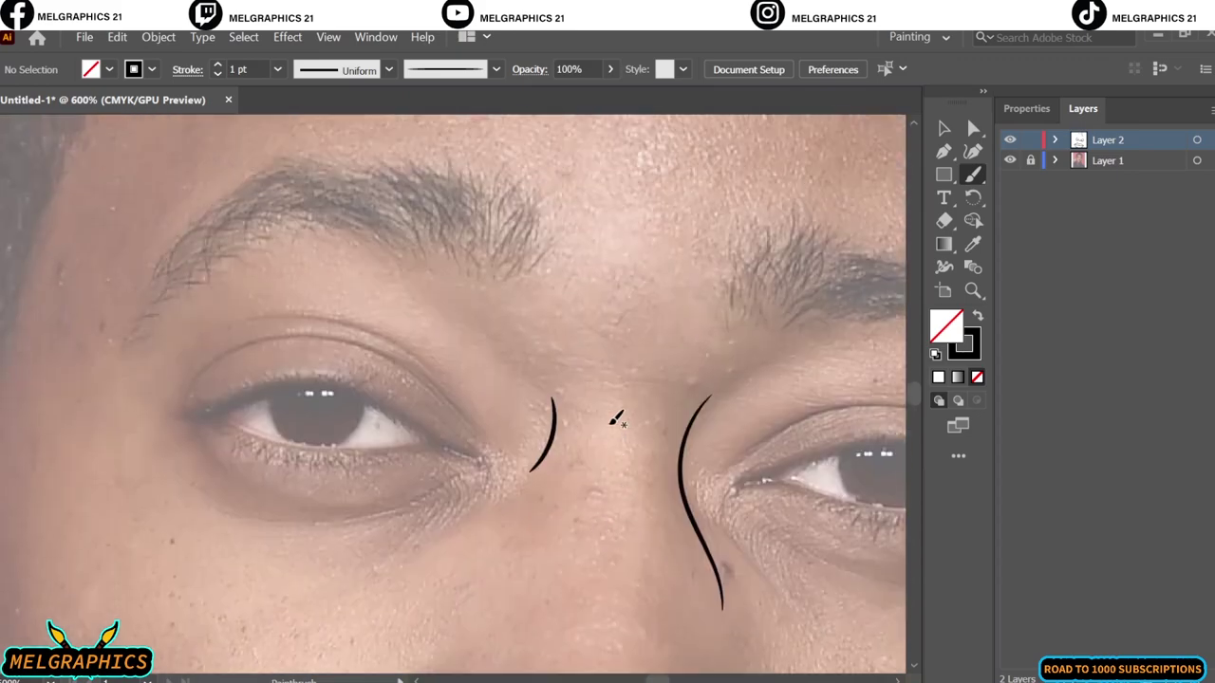
left_click_drag(203, 404, 465, 450)
scroll(284, 427, "up", 2)
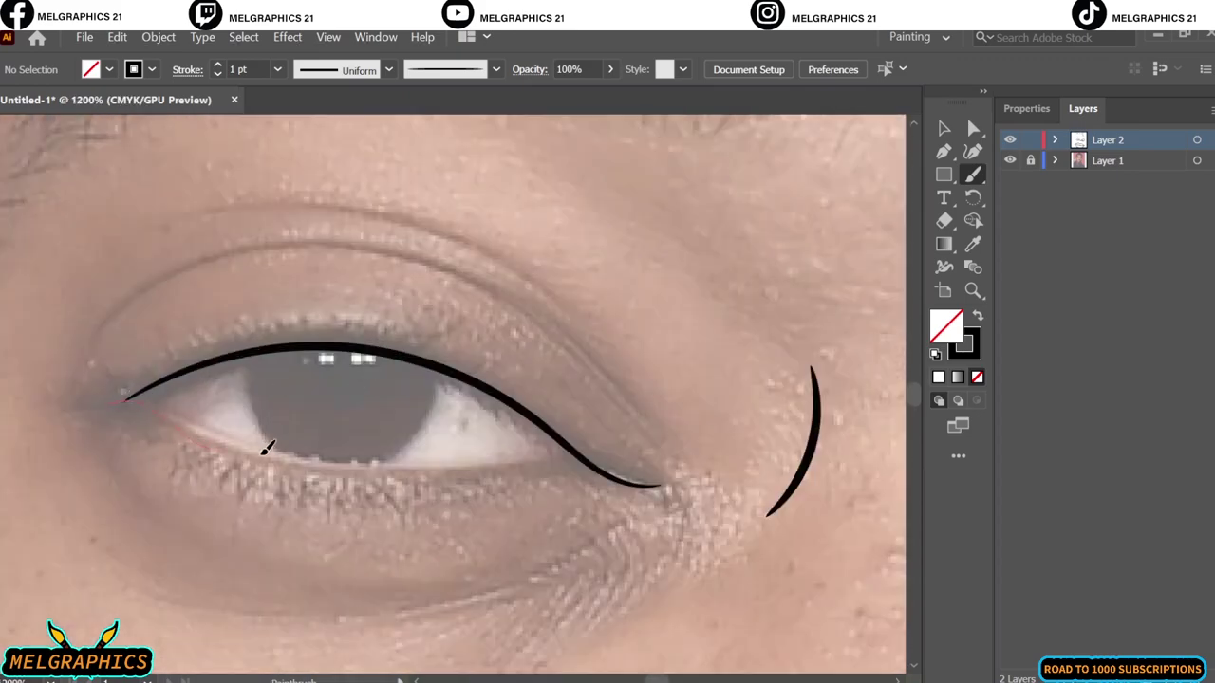
left_click_drag(598, 465, 103, 403)
left_click_drag(517, 403, 539, 461)
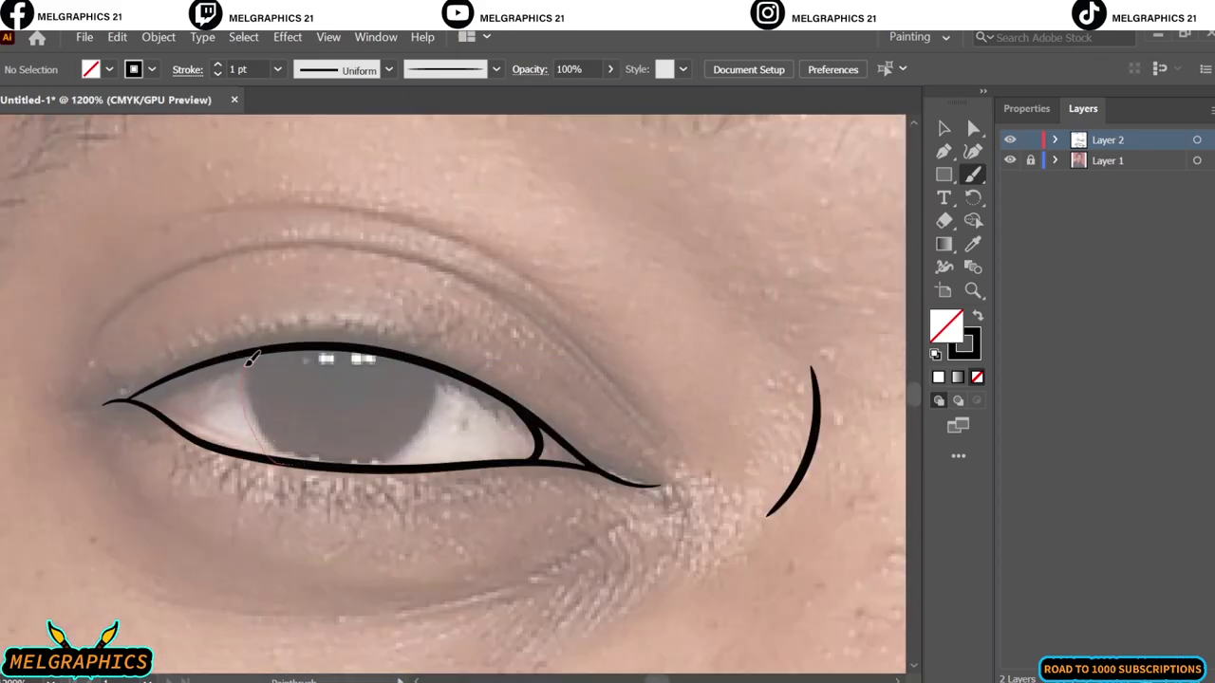
left_click_drag(252, 359, 249, 353)
left_click_drag(380, 470, 437, 361)
left_click_drag(101, 332, 587, 363)
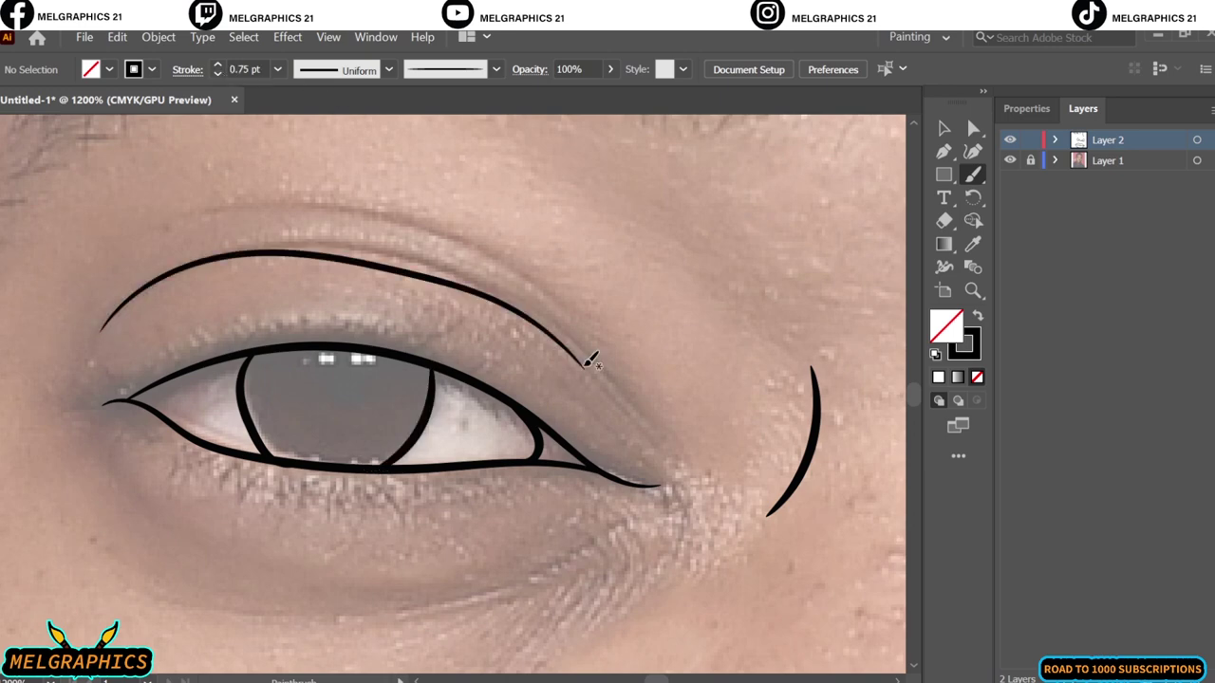
left_click_drag(437, 269, 678, 438)
left_click_drag(182, 217, 564, 318)
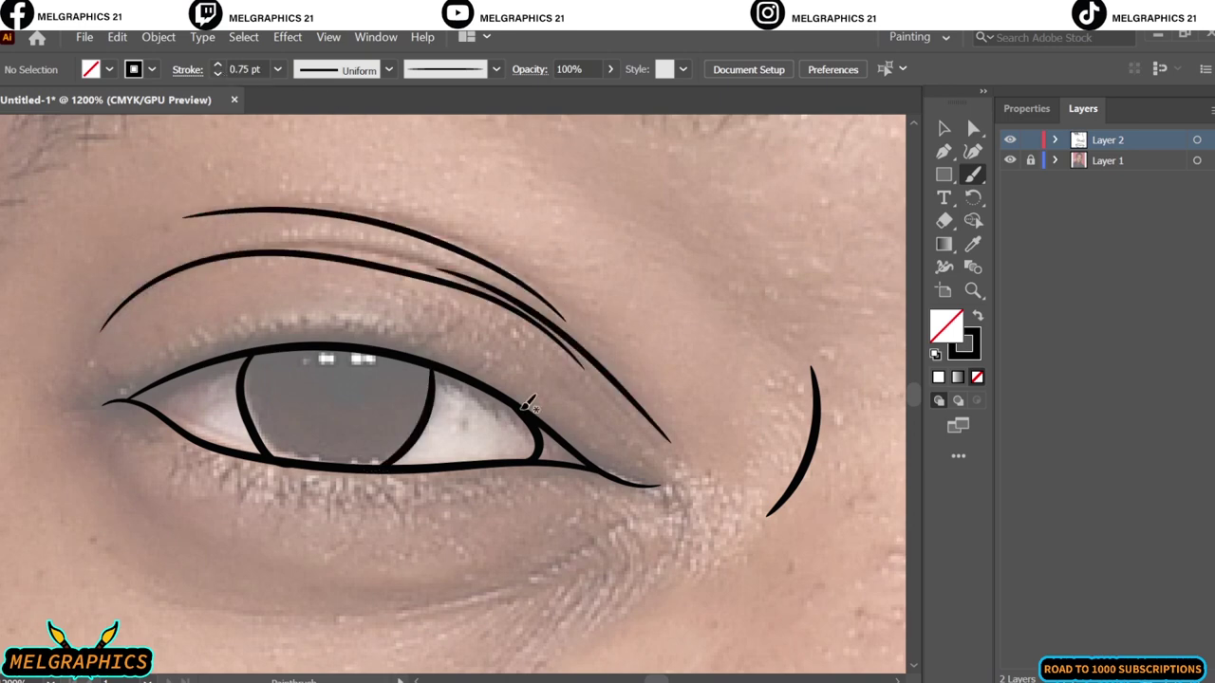
left_click_drag(560, 389, 676, 472)
- Draw two under-eye lines and thin the brush stroke to 0.5 pt
scroll(453, 394, "down", 2)
left_click_drag(249, 513, 573, 471)
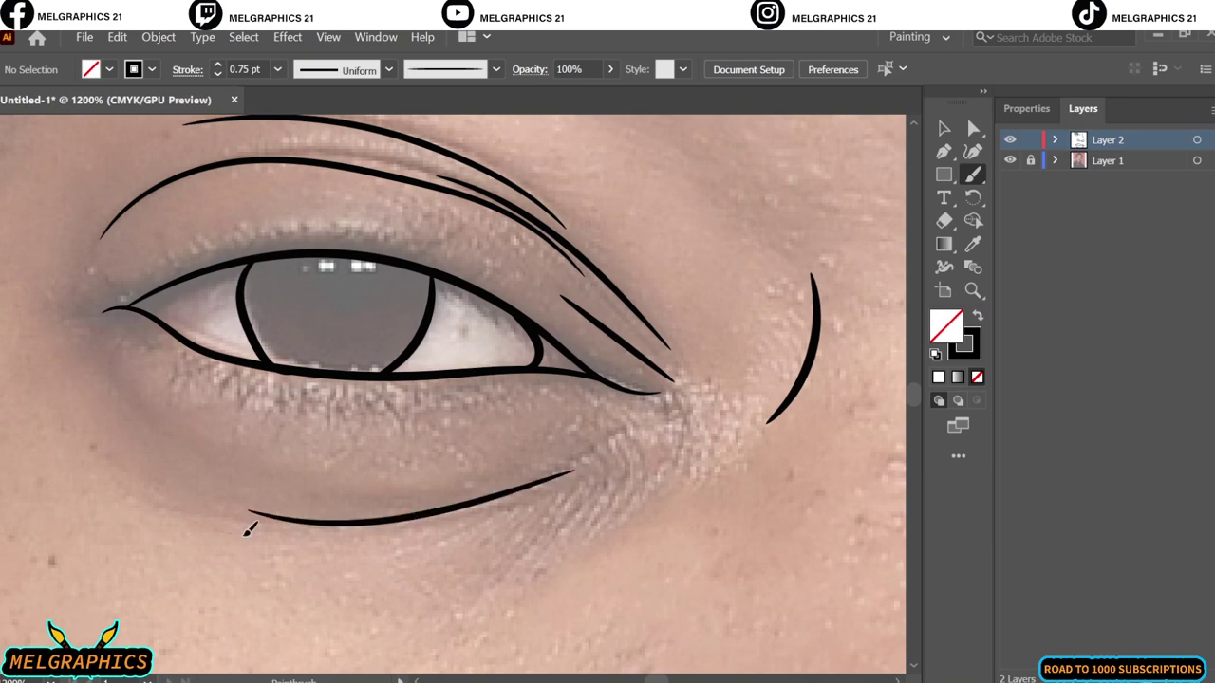
left_click_drag(176, 516, 433, 517)
left_click(217, 74)
left_click(973, 176)
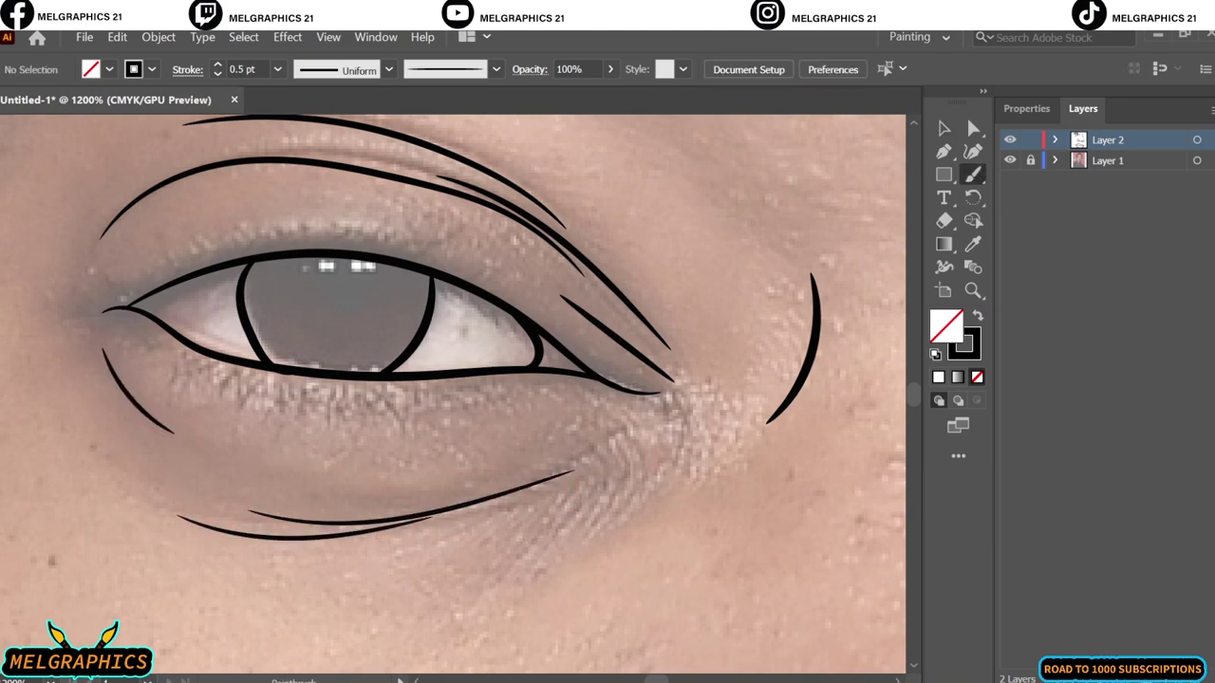
scroll(418, 434, "right", 15)
scroll(418, 434, "up", 5)
- Trace the second eye's under-eye lines, creases, upper and lower lash lines and iris
mouse_move(156, 469)
left_mouse_down()
mouse_move(448, 564)
mouse_move(536, 566)
left_mouse_up()
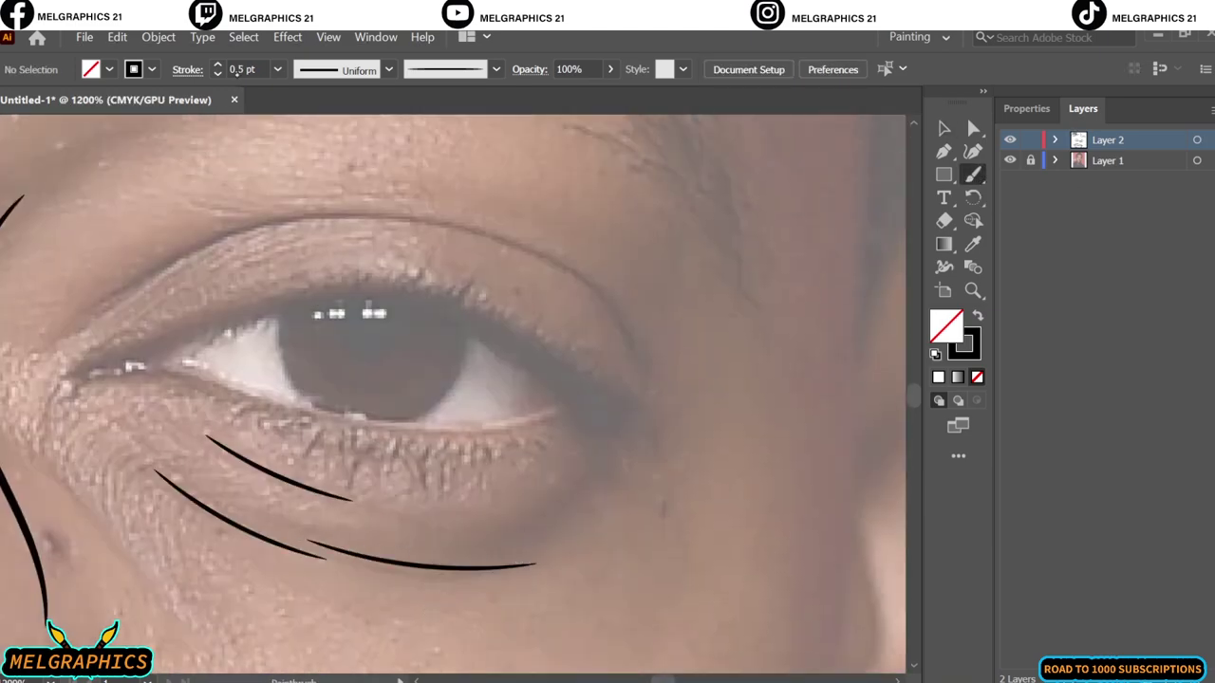
left_click_drag(205, 437, 351, 500)
left_click_drag(74, 321, 188, 252)
left_click_drag(114, 314, 474, 226)
left_click_drag(368, 223, 641, 347)
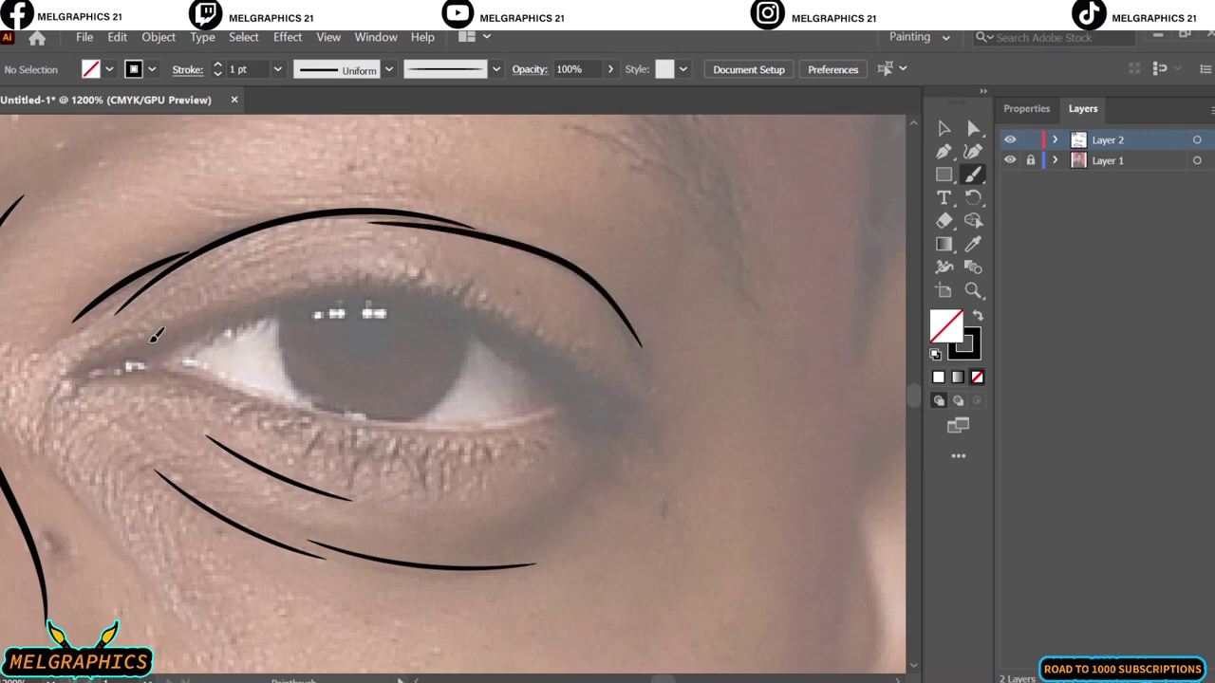
mouse_move(64, 385)
left_mouse_down()
mouse_move(626, 435)
mouse_move(66, 383)
left_mouse_up()
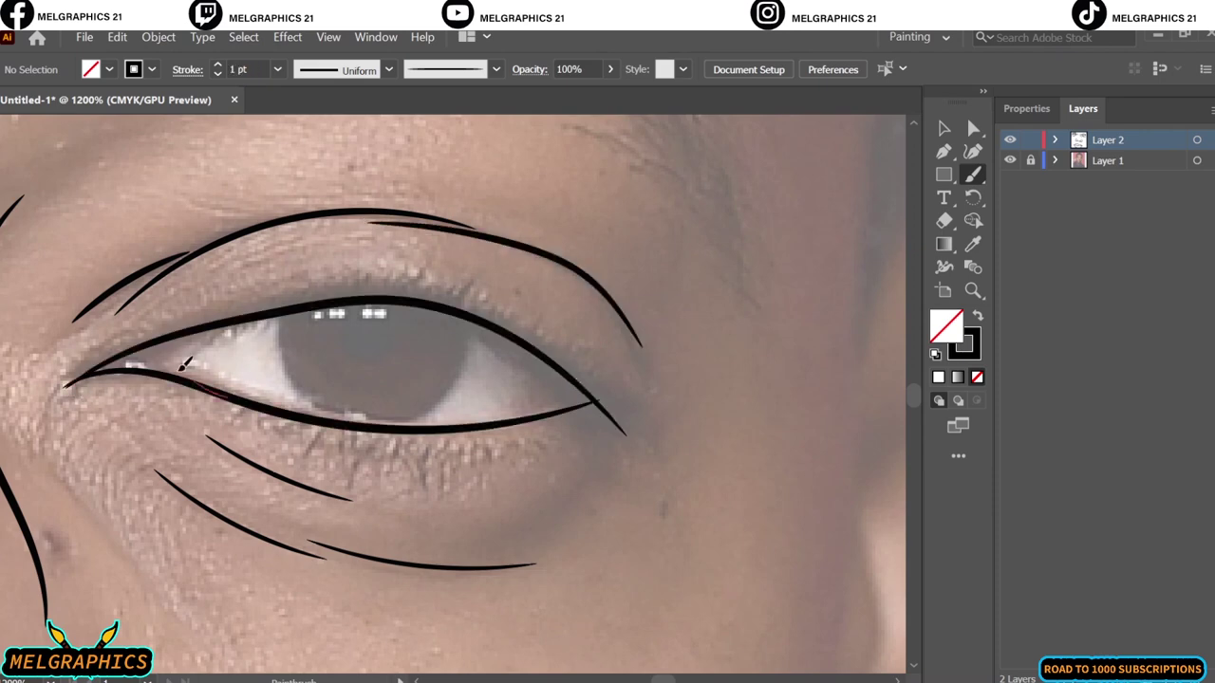
left_click_drag(183, 353, 223, 392)
left_click_drag(287, 313, 319, 418)
left_click_drag(410, 427, 467, 321)
- Extend and retrace the mouth line from the left corner to the right corner
key("ctrl+0")
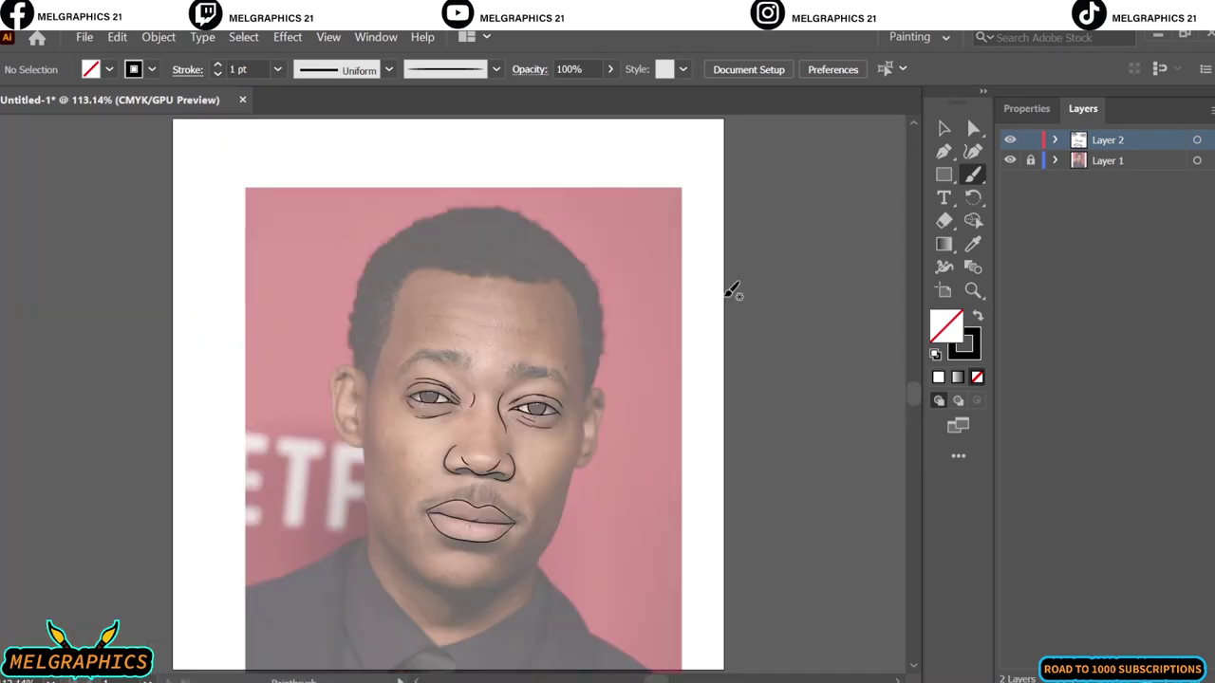
scroll(433, 550, "up", 5)
scroll(474, 402, "up", 3)
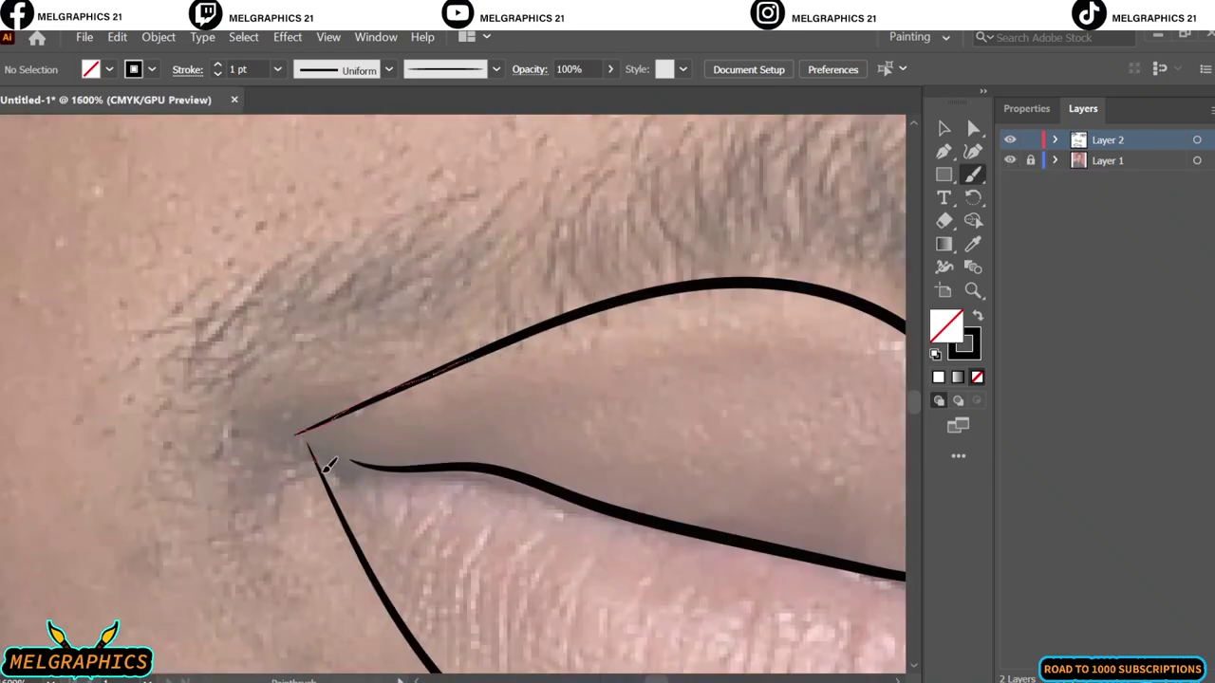
left_click_drag(455, 469, 308, 442)
left_click_drag(408, 454, 309, 439)
key("ctrl+minus")
key("ctrl+minus")
key("ctrl+minus")
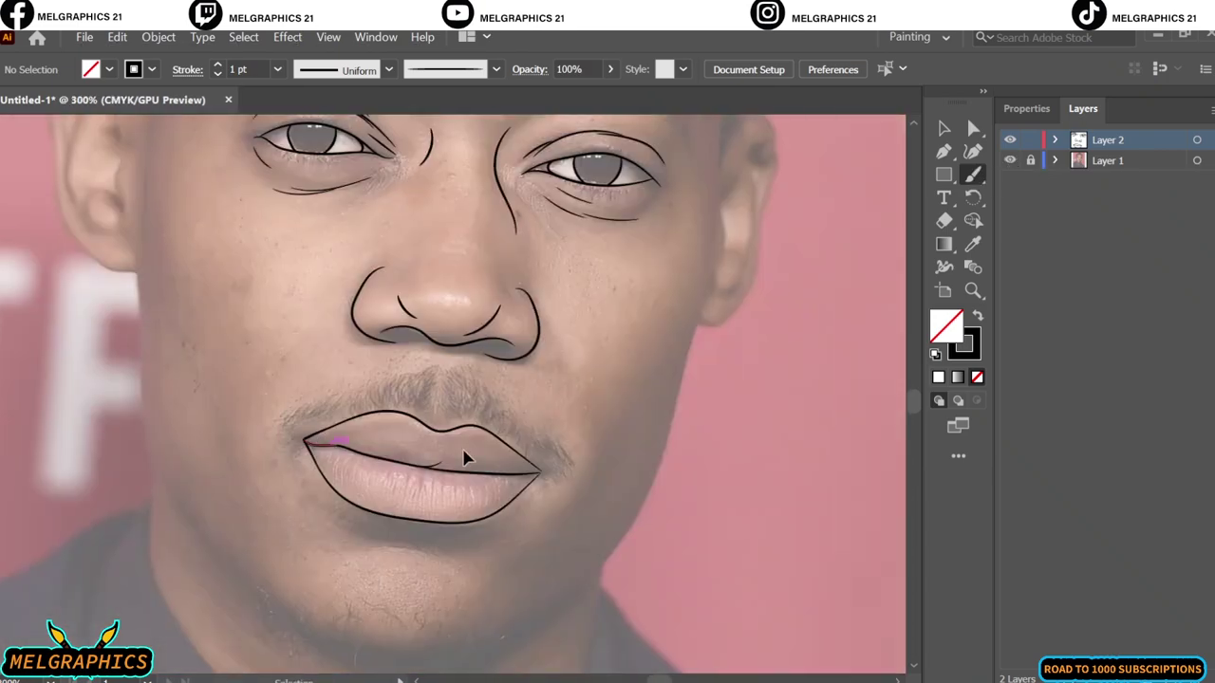
scroll(514, 473, "up", 7)
left_click_drag(410, 483, 785, 457)
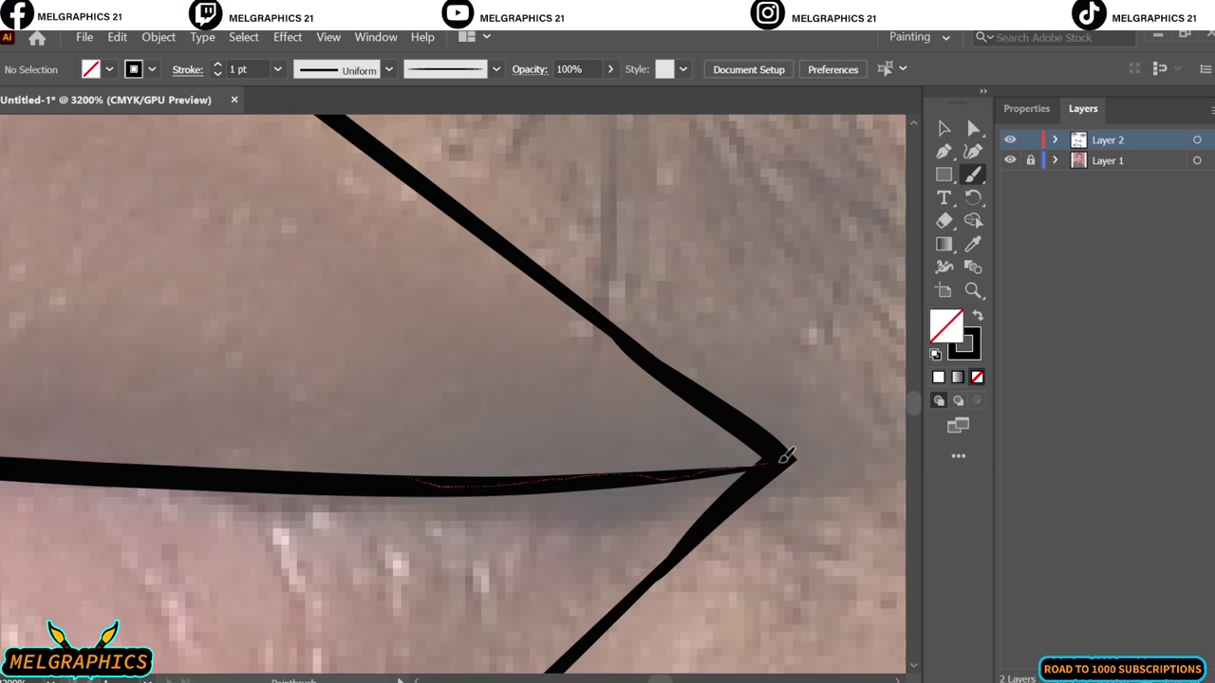
key("ctrl+0")
- Change the stroke weight and trace the jaw, chin outline and right cheek edge
left_click(217, 75)
scroll(421, 480, "up", 3)
scroll(428, 480, "up", 1)
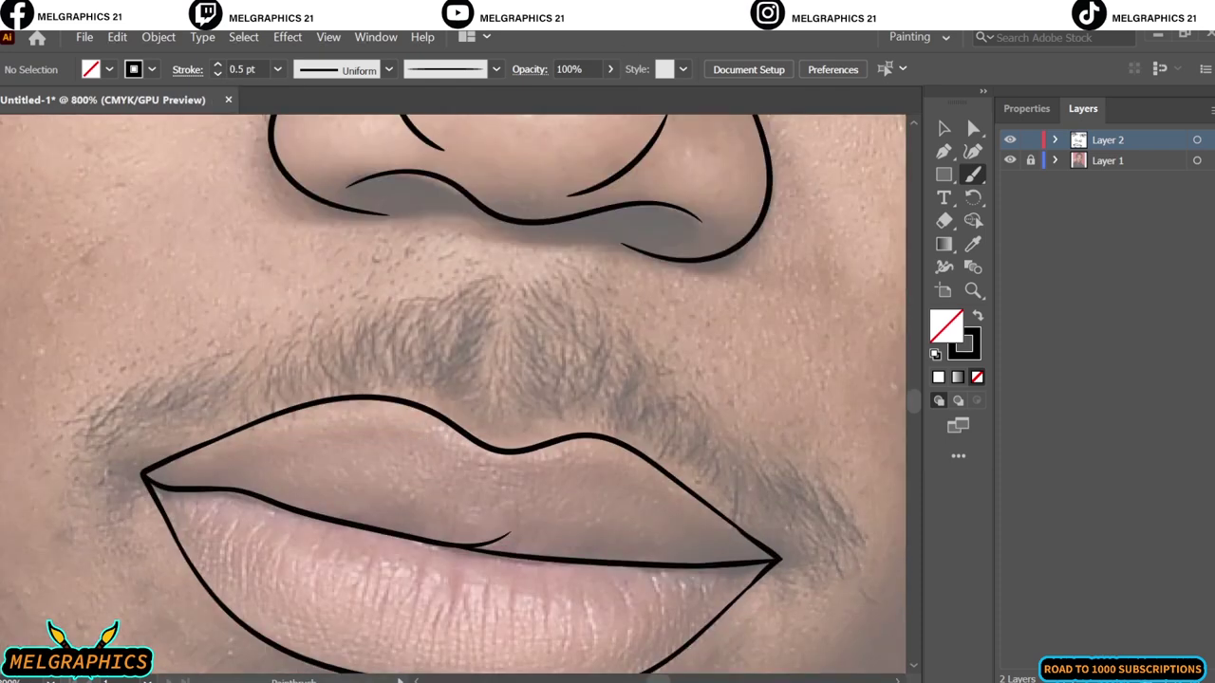
key("ctrl+0")
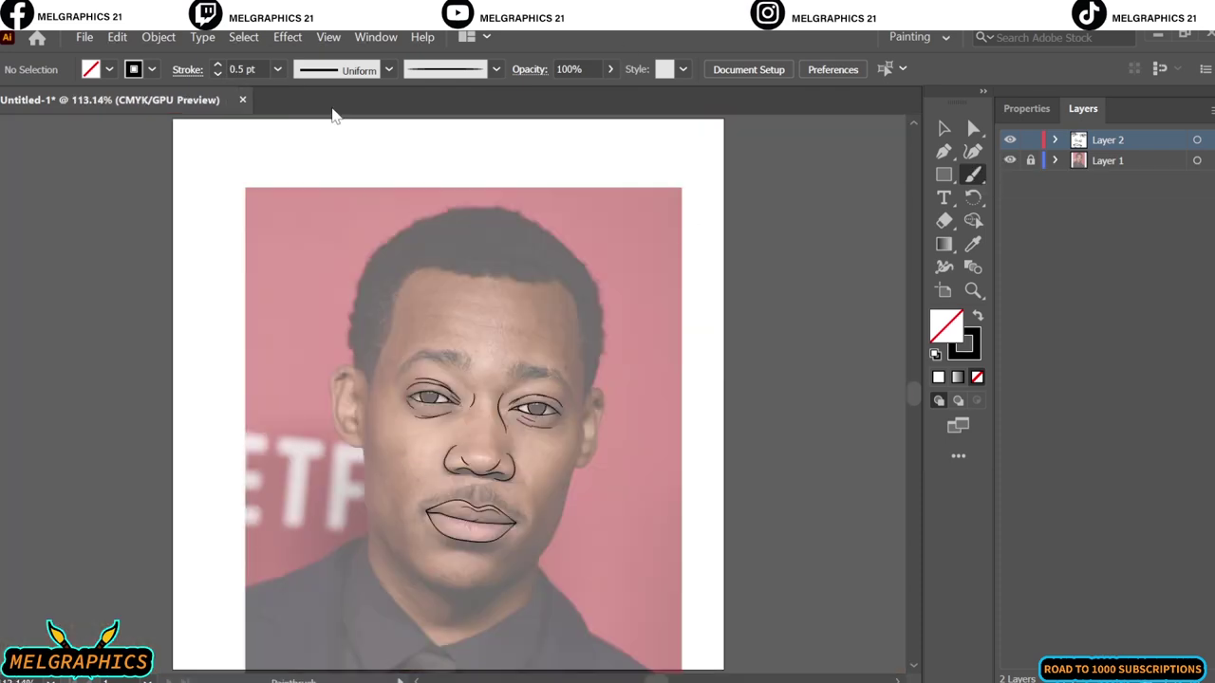
scroll(371, 414, "up", 3)
scroll(407, 516, "up", 1)
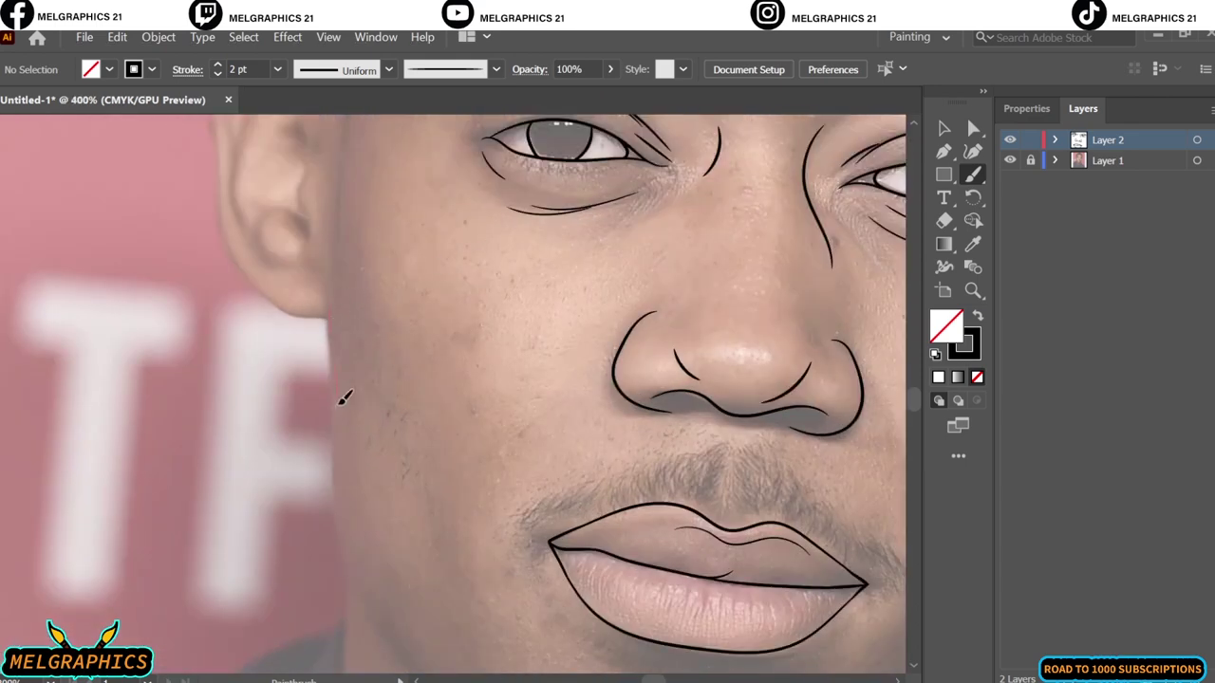
left_click_drag(397, 637, 406, 650)
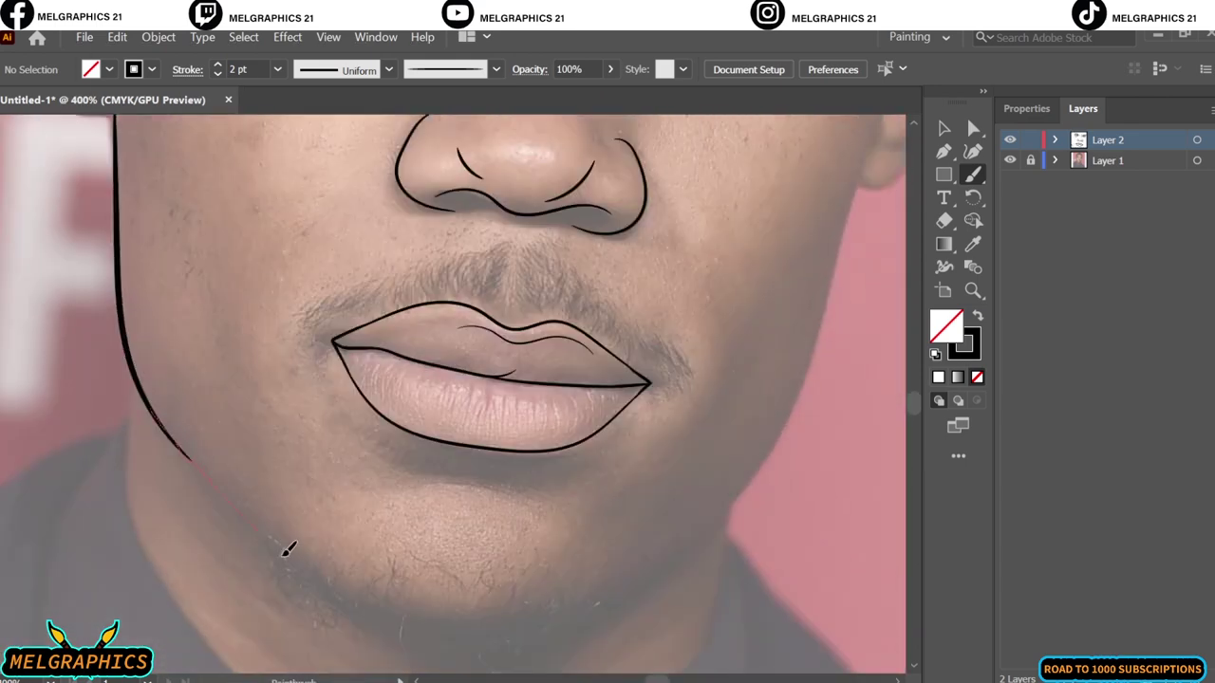
left_click_drag(835, 281, 835, 281)
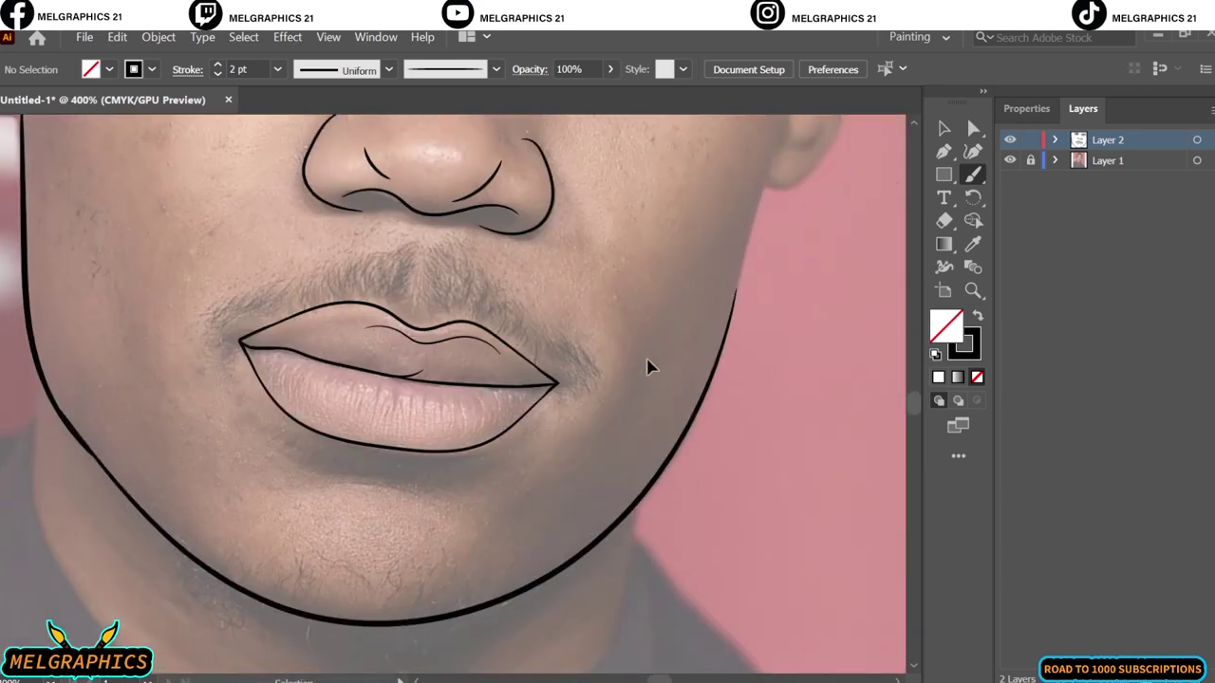
scroll(670, 367, "up", 3)
mouse_move(636, 364)
left_mouse_down()
mouse_move(643, 203)
mouse_move(575, 232)
left_mouse_up()
scroll(627, 459, "up", 2)
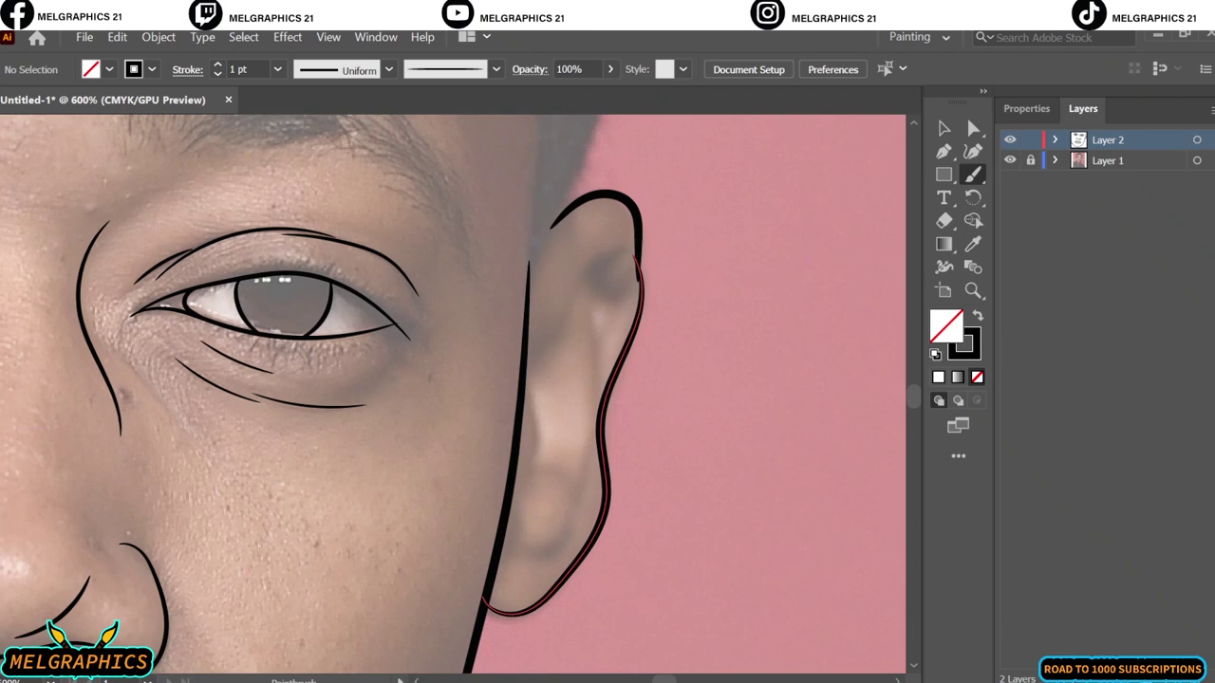
- Draw the right ear's long inner curve, short fold lines and lower-ear curves
left_click_drag(540, 548, 624, 245)
left_click_drag(586, 287, 598, 403)
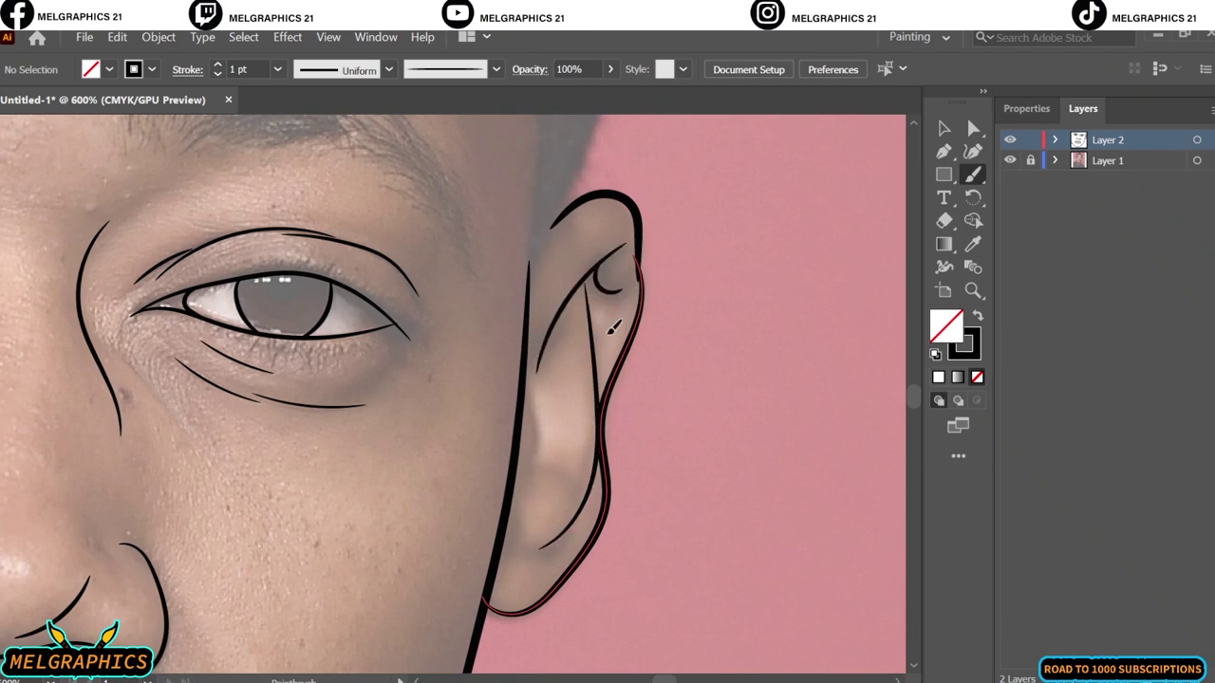
left_click_drag(623, 292, 604, 340)
left_click_drag(518, 512, 567, 463)
left_click_drag(540, 394, 524, 474)
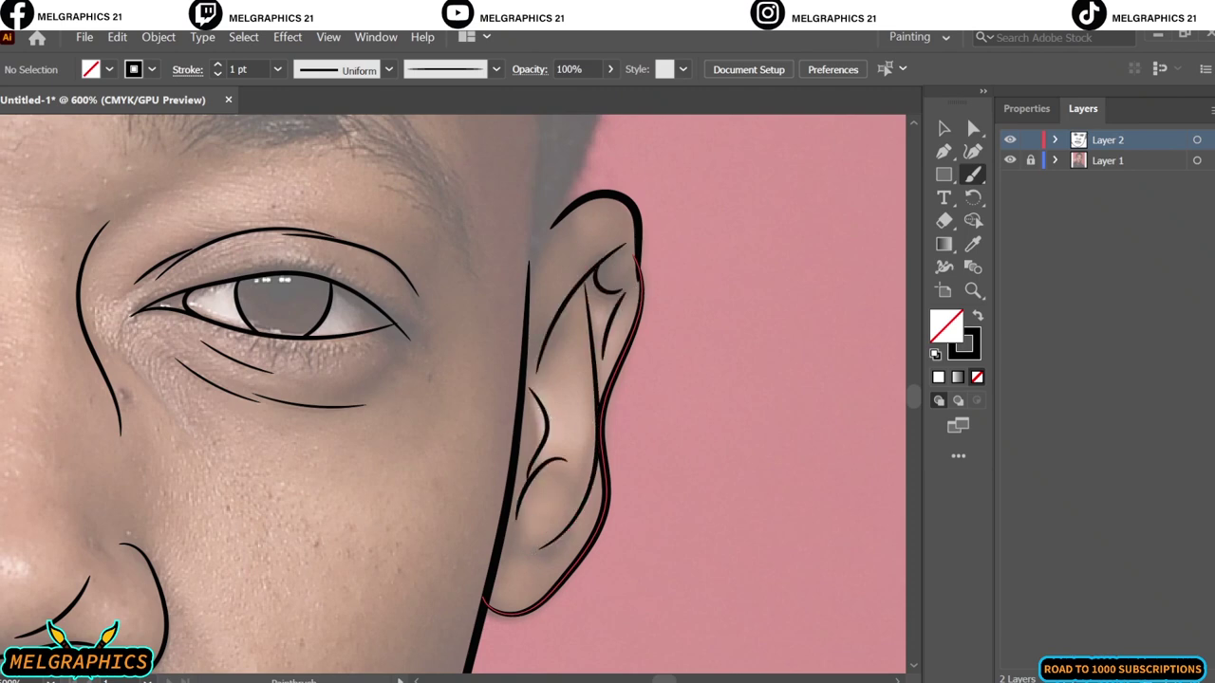
scroll(353, 498, "down", 4)
scroll(204, 507, "up", 3)
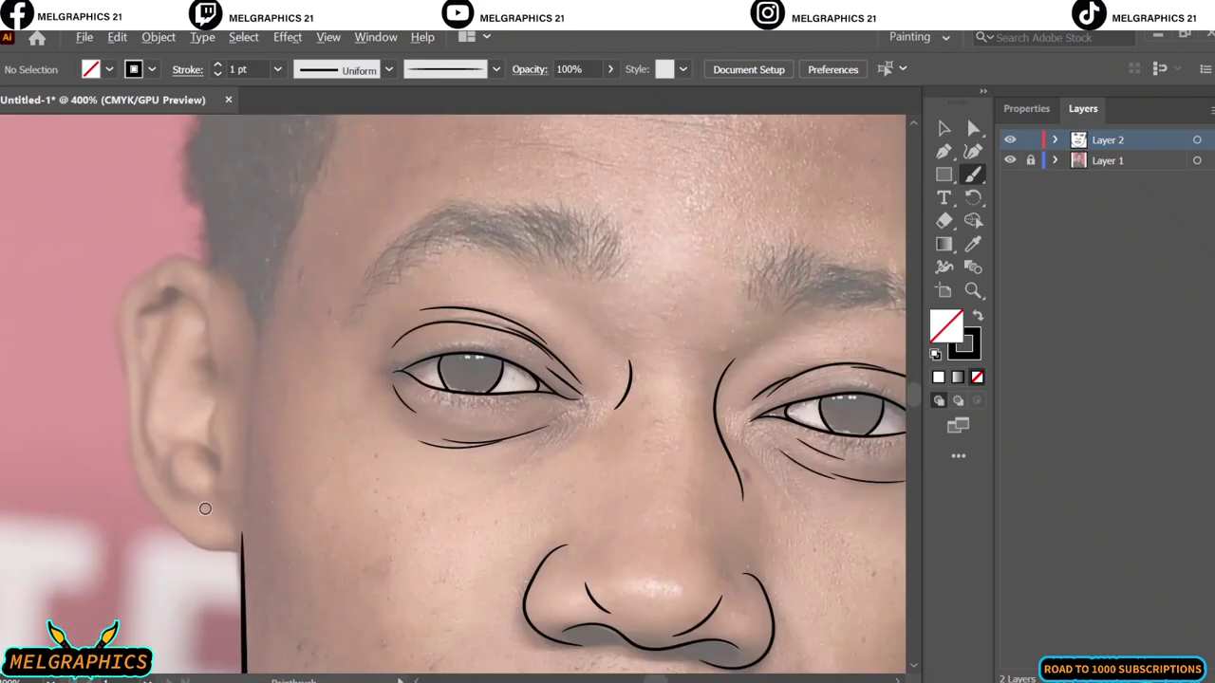
scroll(332, 509, "up", 3)
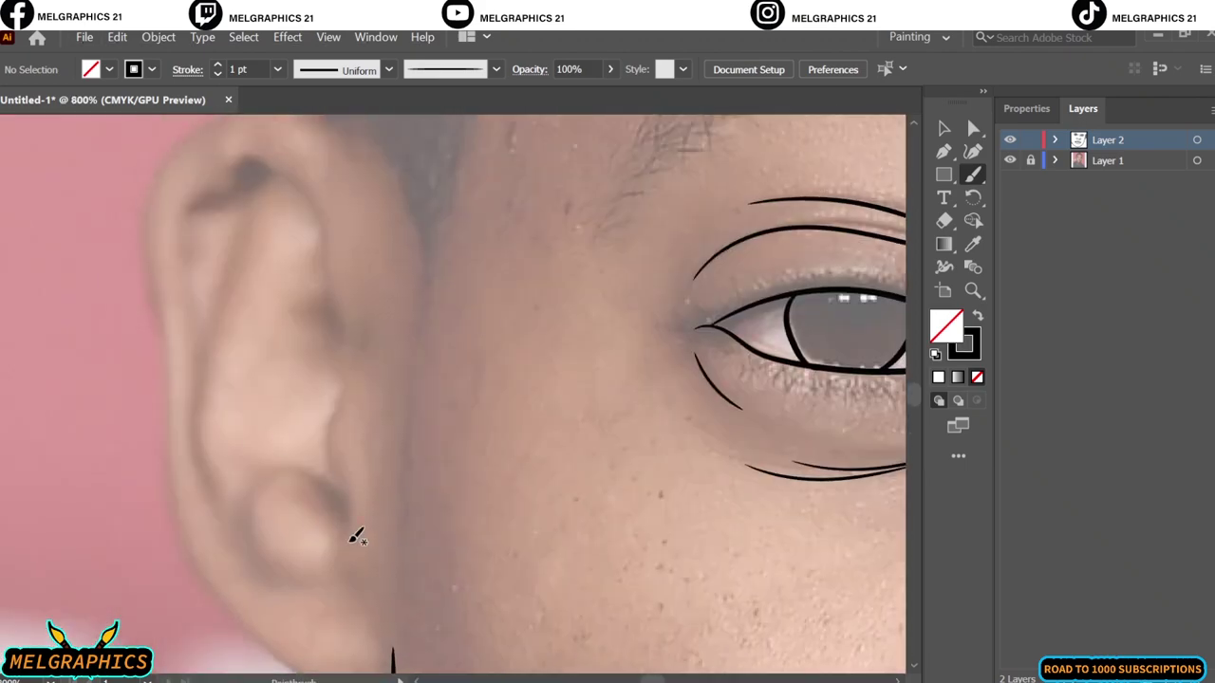
- Outline the left ear's antihelix, inner curl, lobe, helix lines and outer rim
left_click_drag(369, 326, 344, 520)
left_click_drag(265, 479, 334, 508)
left_click_drag(241, 536, 300, 583)
left_click_drag(257, 182, 210, 498)
mouse_move(195, 306)
left_mouse_down()
mouse_move(177, 202)
mouse_move(237, 177)
left_mouse_up()
mouse_move(225, 166)
left_mouse_down()
mouse_move(339, 203)
mouse_move(350, 316)
mouse_move(251, 421)
left_mouse_up()
left_click_drag(281, 202, 309, 254)
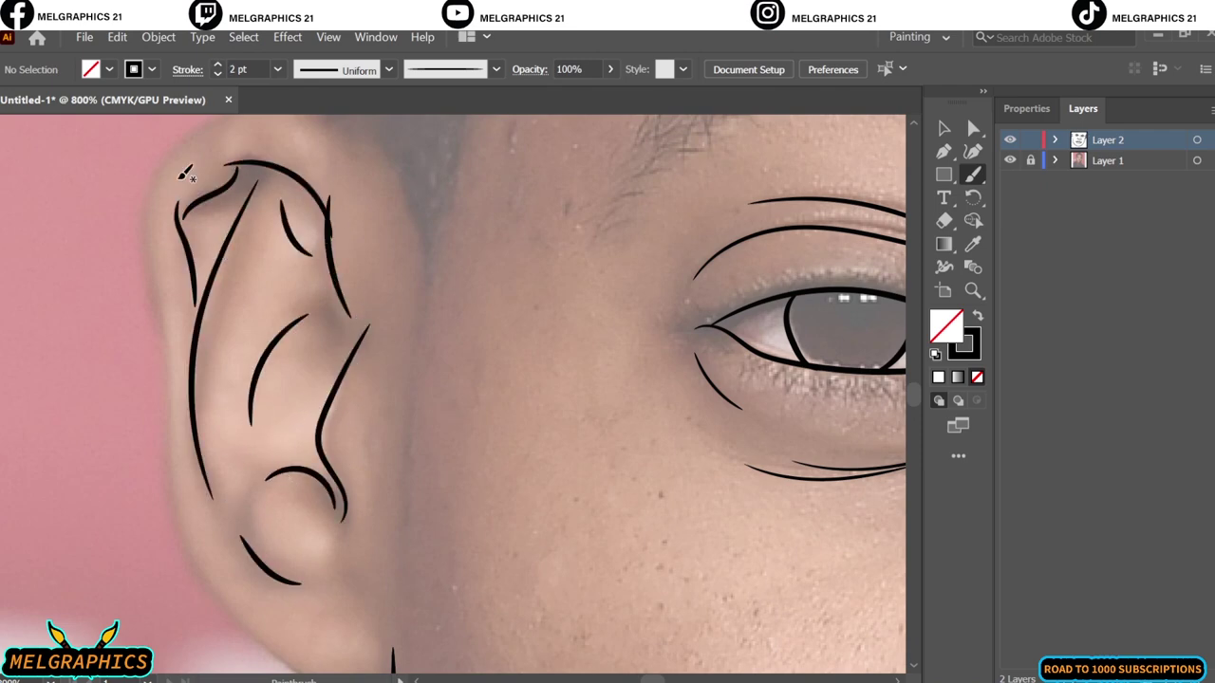
left_click_drag(189, 520, 300, 666)
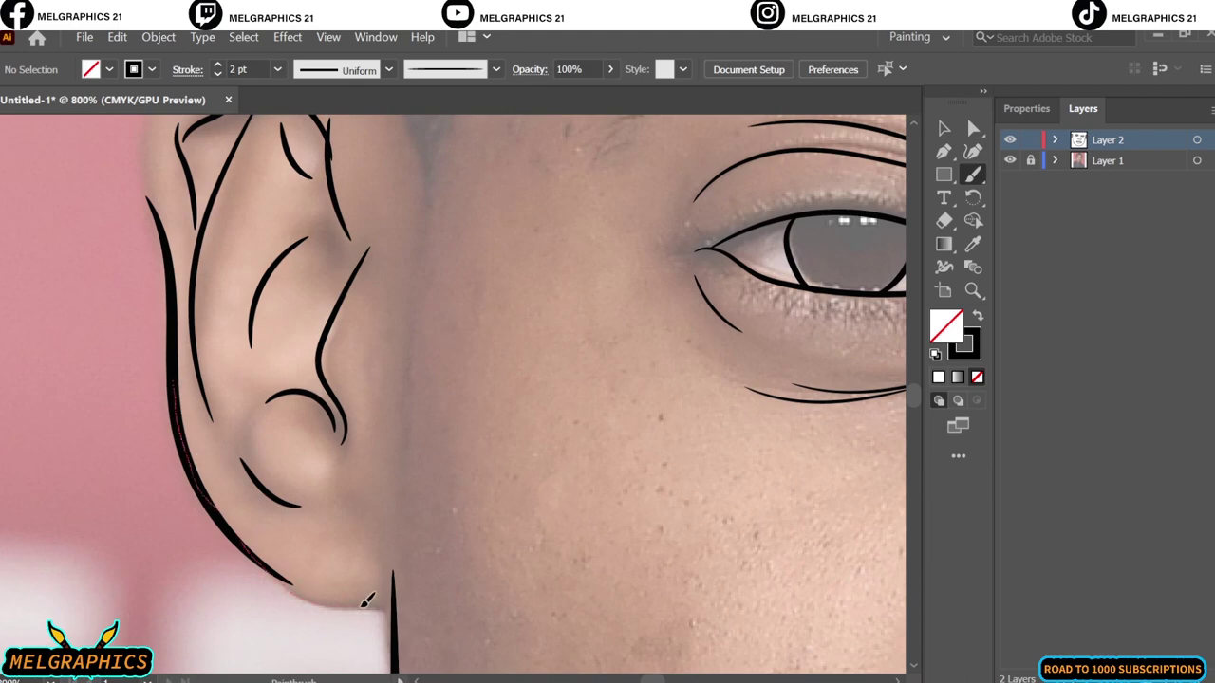
scroll(368, 583, "up", 4)
left_click_drag(241, 281, 245, 278)
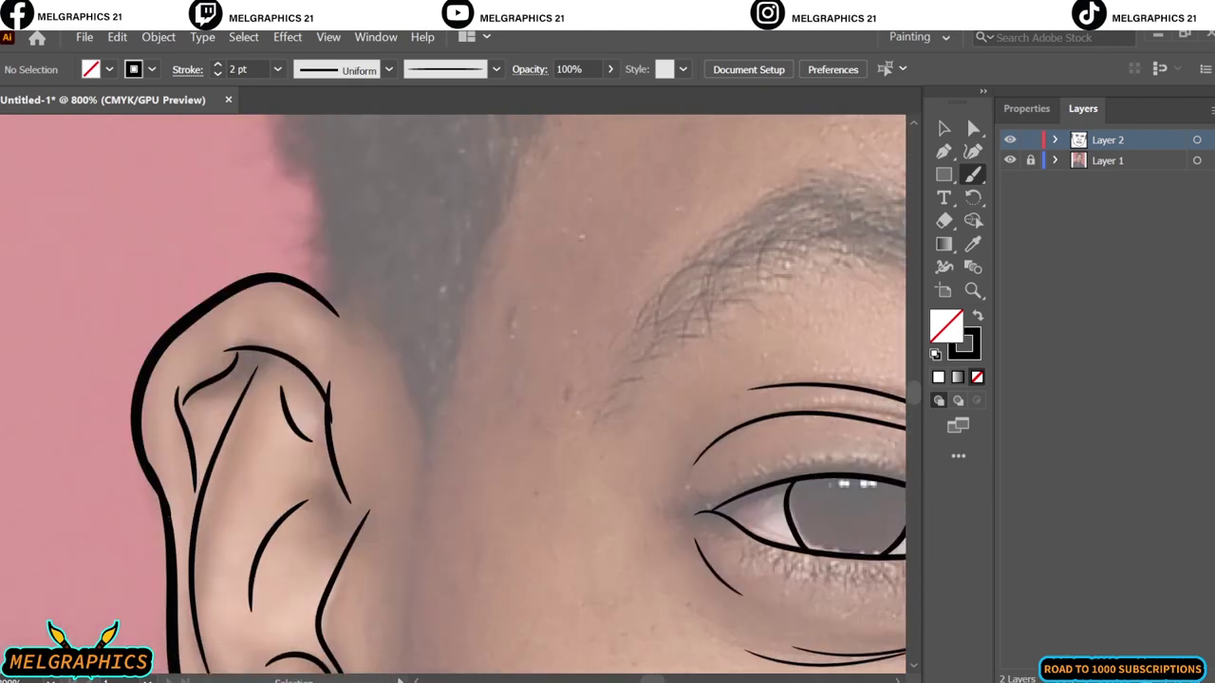
- Check the whole portrait, then start the neck side with a wavy collar edge
key("ctrl+0")
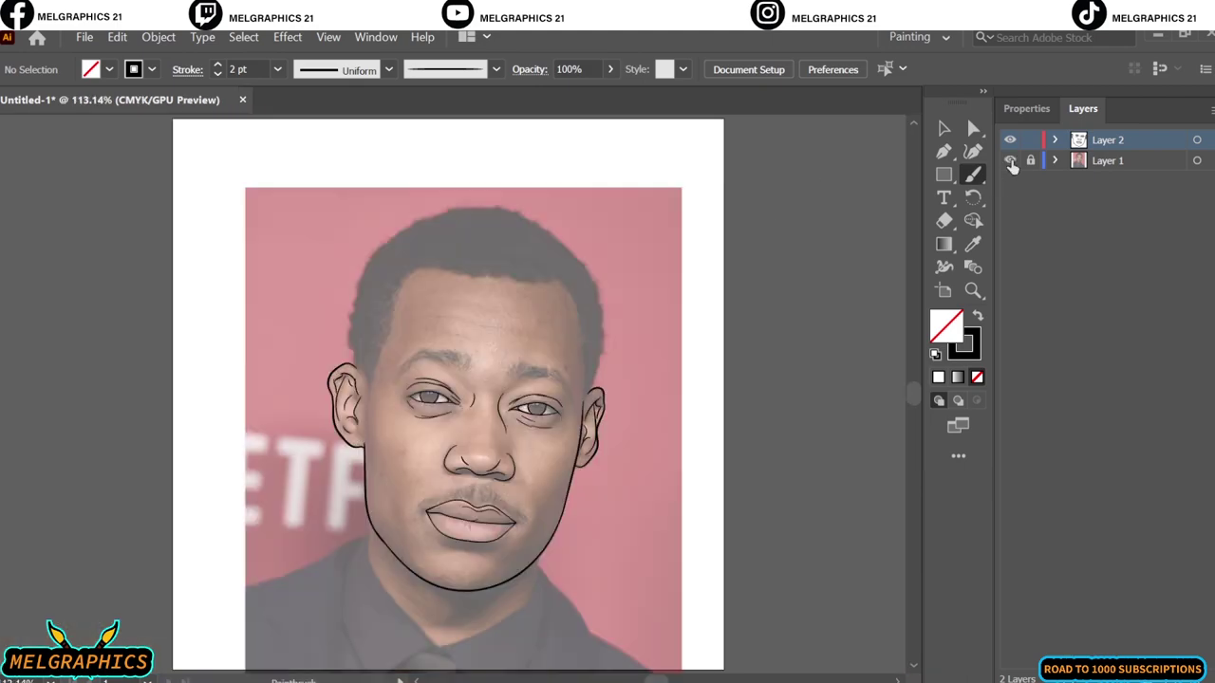
scroll(456, 570, "up", 4)
scroll(455, 570, "up", 1)
mouse_move(121, 474)
left_mouse_down()
mouse_move(304, 571)
mouse_move(389, 598)
left_mouse_up()
- Undo the last collar loops and redraw them wavily across to the right
key("ctrl+z")
mouse_move(290, 569)
left_mouse_down()
mouse_move(506, 629)
mouse_move(738, 568)
mouse_move(746, 592)
left_mouse_up()
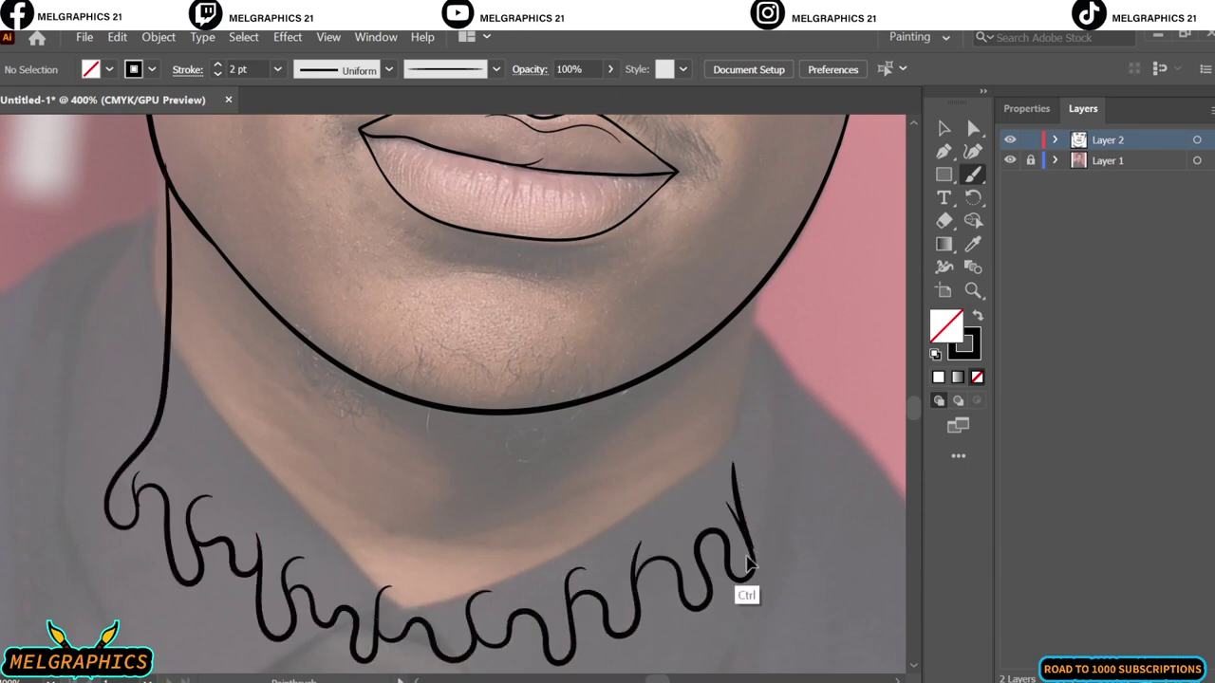
scroll(446, 657, "down", 5)
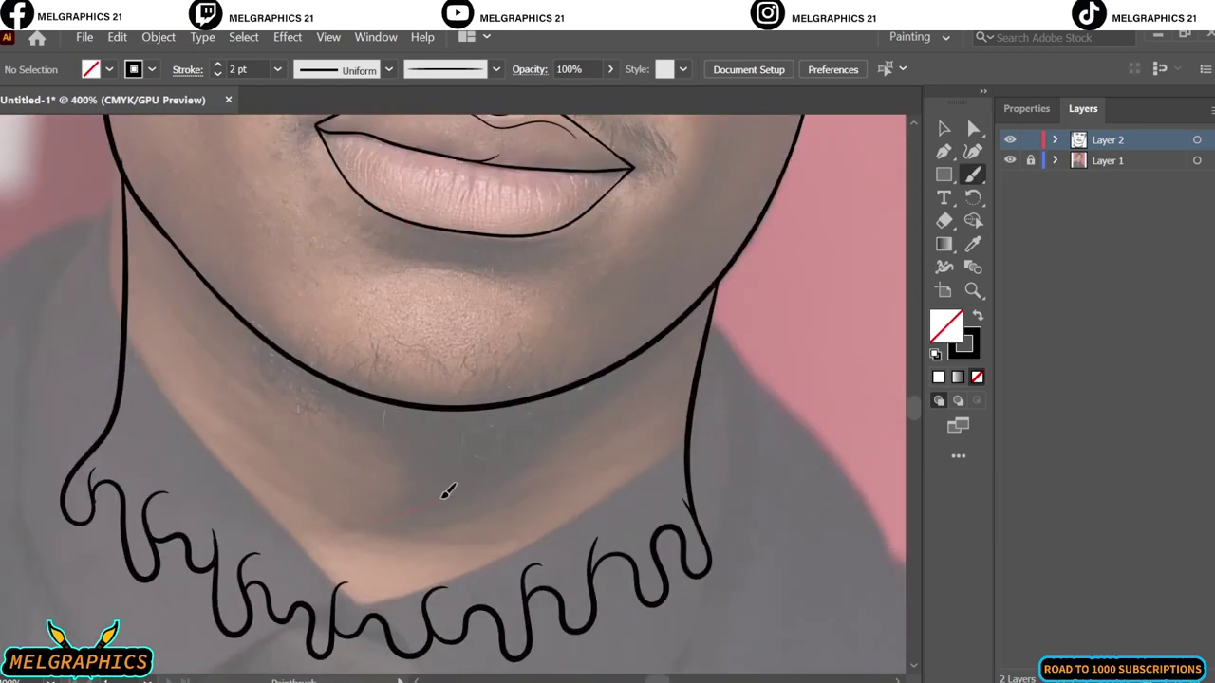
- Add six short thin crease lines on the neck
left_click_drag(474, 463, 346, 522)
left_click_drag(154, 268, 252, 389)
left_click_drag(179, 351, 273, 462)
left_click_drag(242, 457, 334, 531)
left_click_drag(454, 528, 605, 468)
left_click_drag(493, 486, 631, 399)
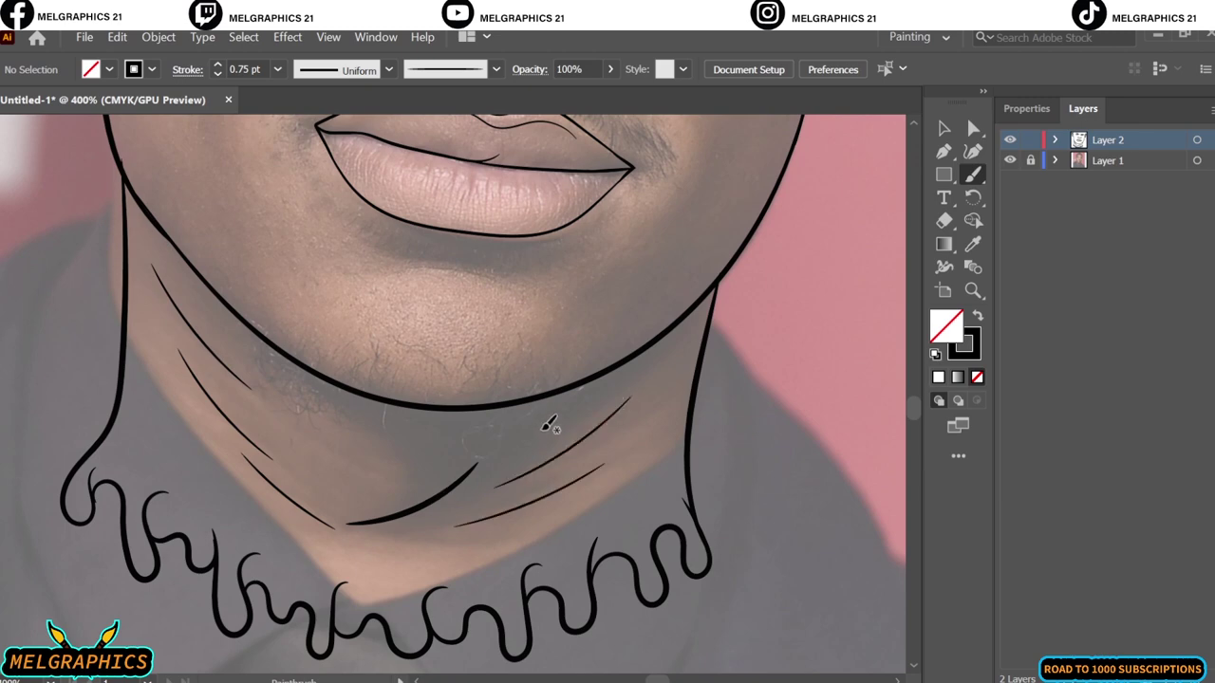
scroll(760, 263, "down", 3)
scroll(334, 501, "up", 5)
scroll(334, 501, "up", 2)
- Add five short hair strokes along and under the chin
left_click_drag(228, 417, 249, 494)
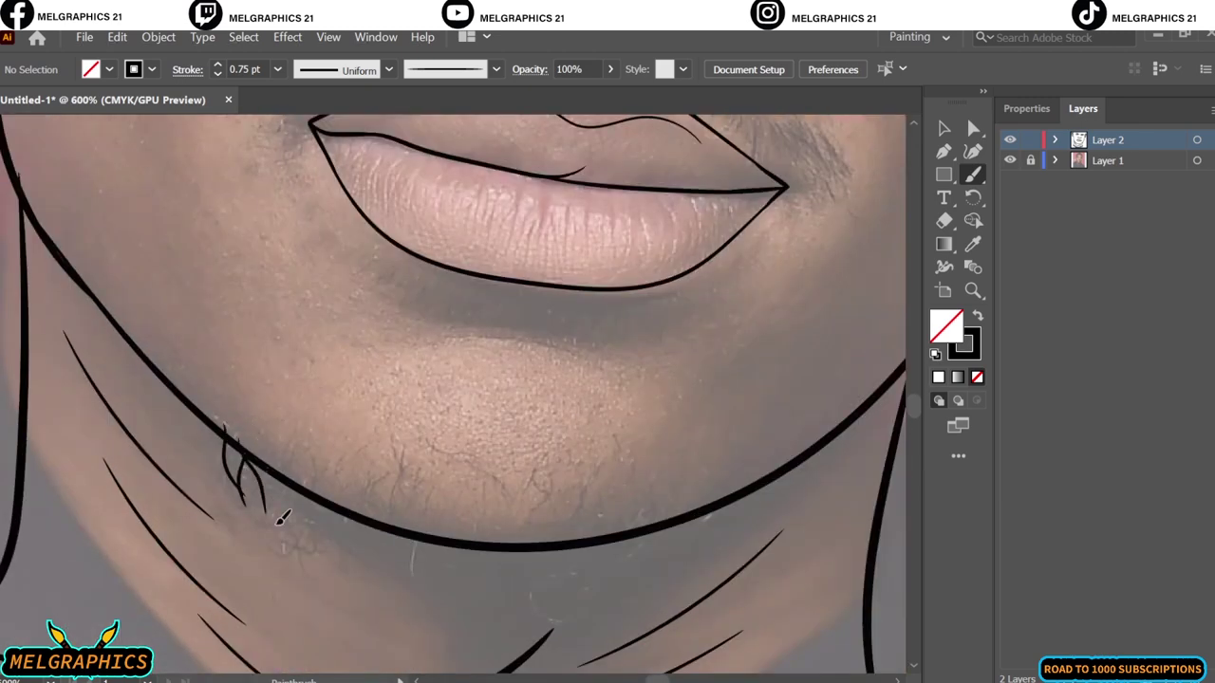
left_click_drag(254, 446, 279, 507)
left_click_drag(346, 474, 344, 546)
left_click_drag(398, 518, 416, 570)
left_click_drag(452, 508, 450, 560)
- Draw a solid near-black beard shape with no outline along the chin
left_click(978, 323)
double_click(946, 325)
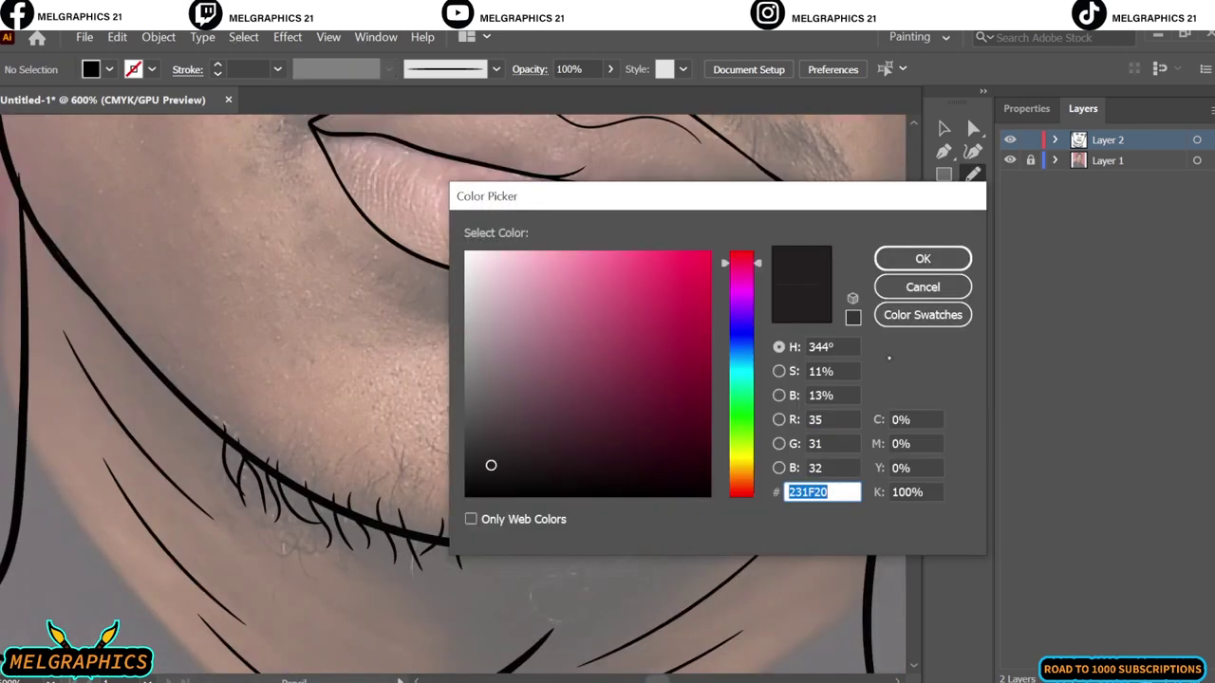
key("Escape")
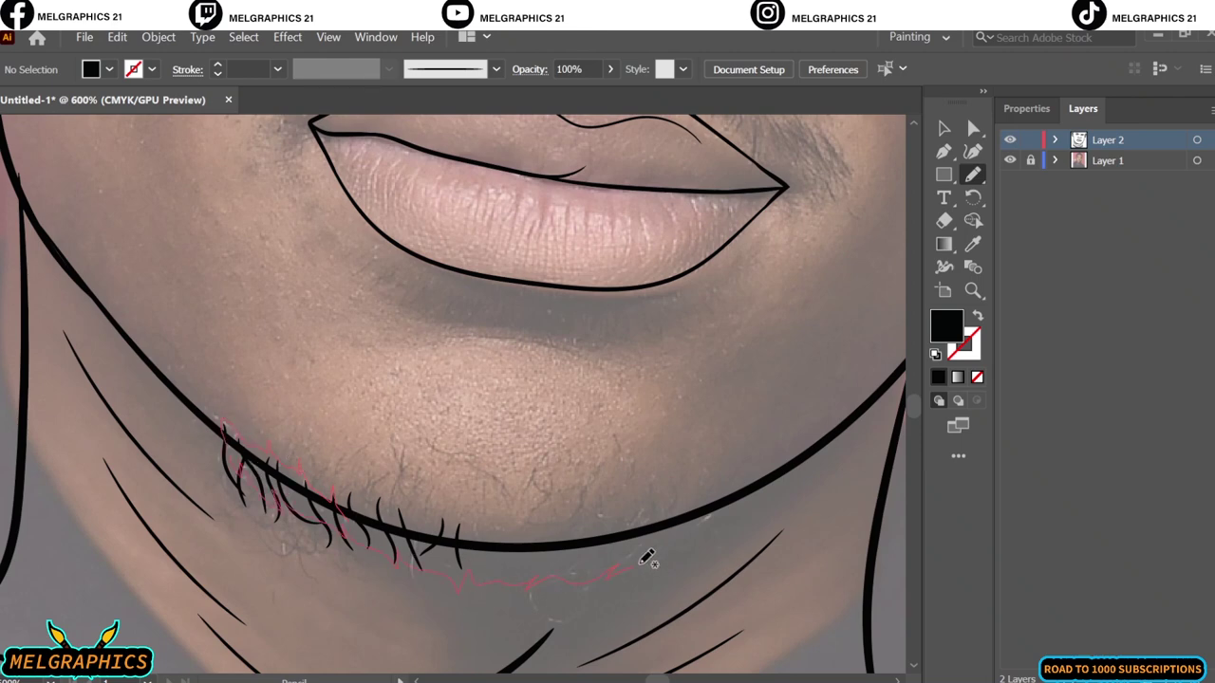
left_click_drag(452, 520, 427, 522)
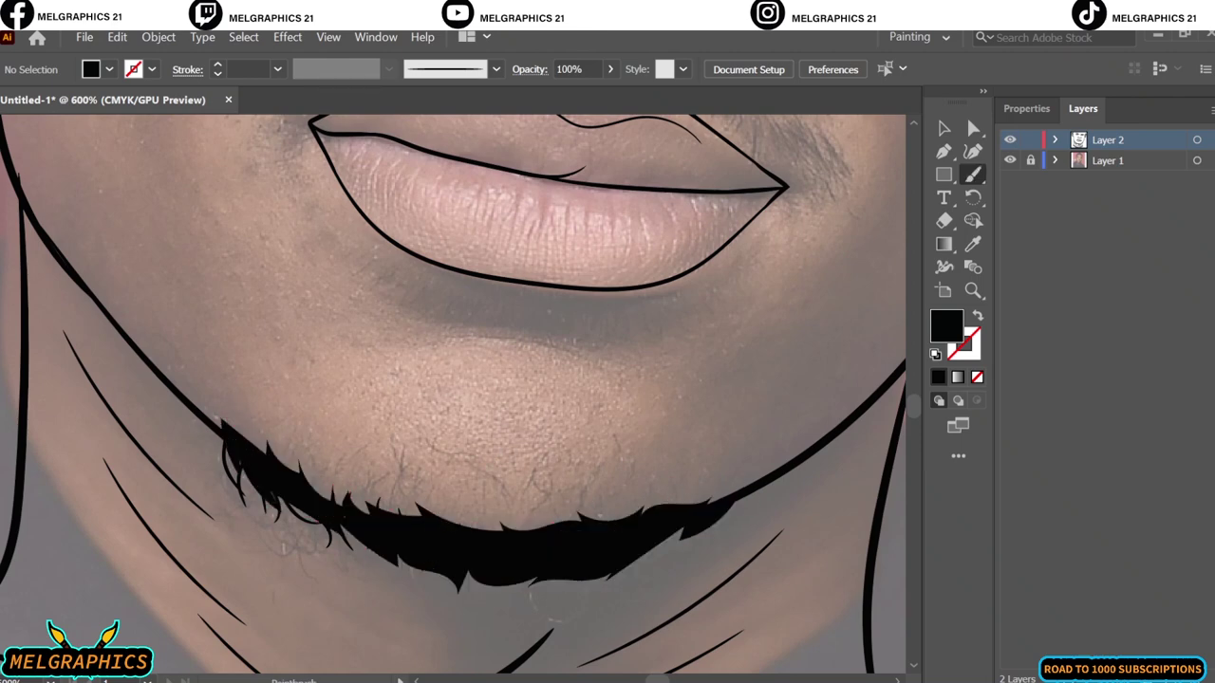
- Return to black outlines and fringe the beard's lower and right edges with fine hairs
key("shift+x")
mouse_move(300, 501)
left_mouse_down()
mouse_move(266, 534)
mouse_move(333, 550)
left_mouse_up()
left_click_drag(368, 554, 517, 593)
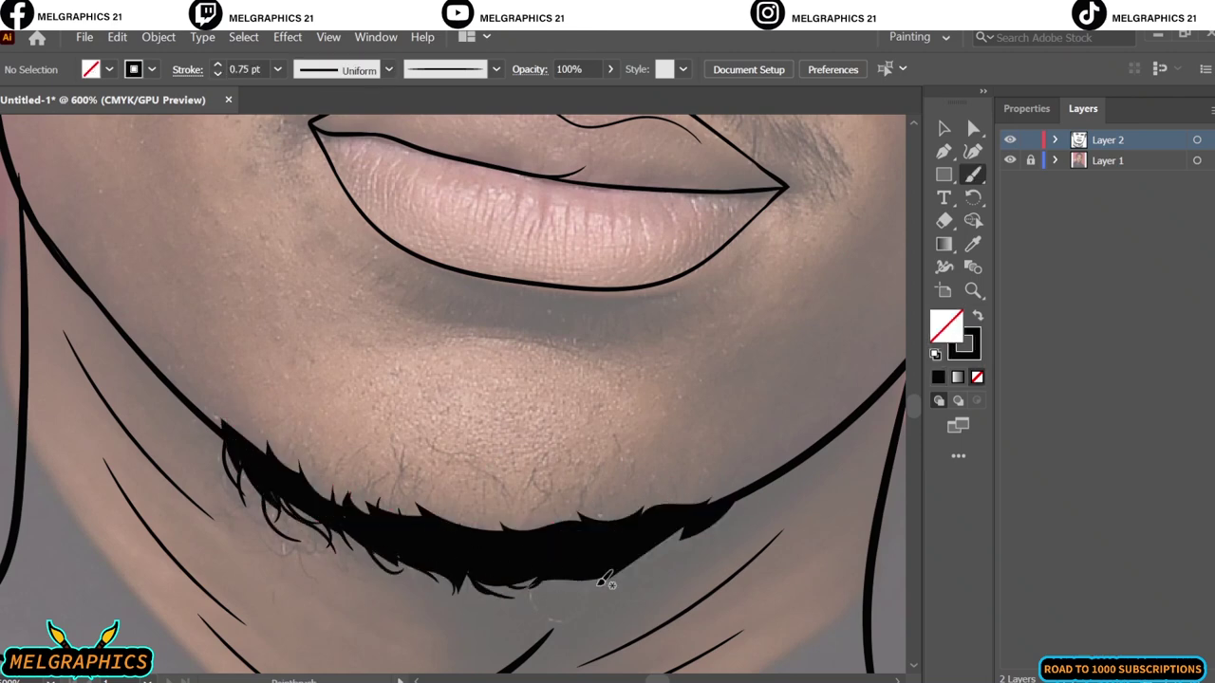
left_click_drag(612, 579, 537, 593)
mouse_move(688, 537)
left_mouse_down()
mouse_move(607, 579)
mouse_move(736, 492)
mouse_move(569, 517)
mouse_move(456, 517)
mouse_move(389, 503)
mouse_move(217, 408)
left_mouse_up()
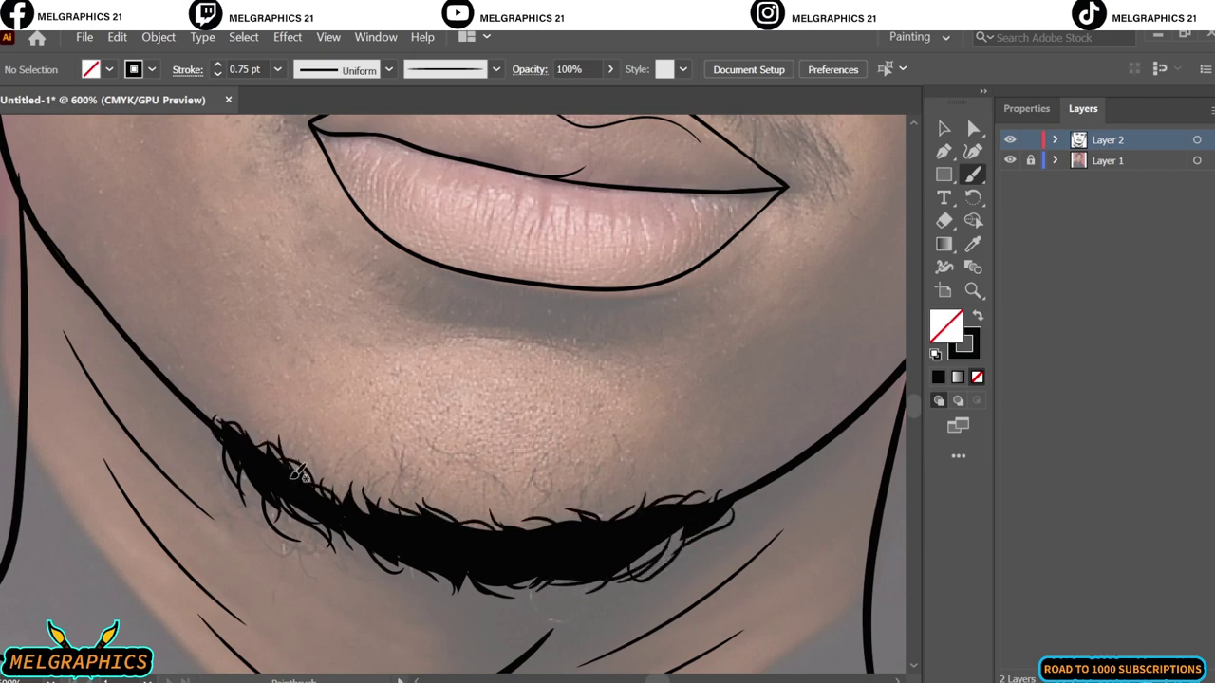
mouse_move(617, 484)
left_mouse_down()
mouse_move(569, 517)
mouse_move(512, 522)
left_mouse_up()
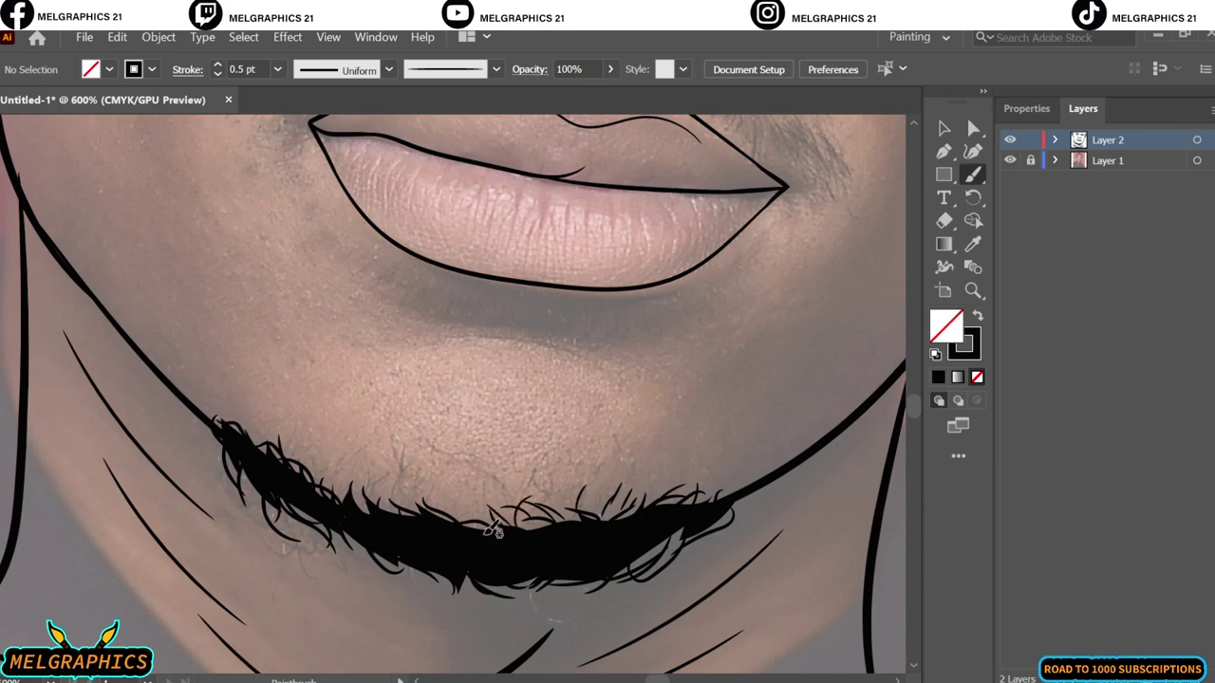
- Add fine hairs along the beard's top and upper-left edges, and fill gaps underneath
mouse_move(517, 480)
left_mouse_down()
mouse_move(446, 512)
mouse_move(365, 503)
mouse_move(287, 432)
left_mouse_up()
left_click_drag(389, 508, 349, 474)
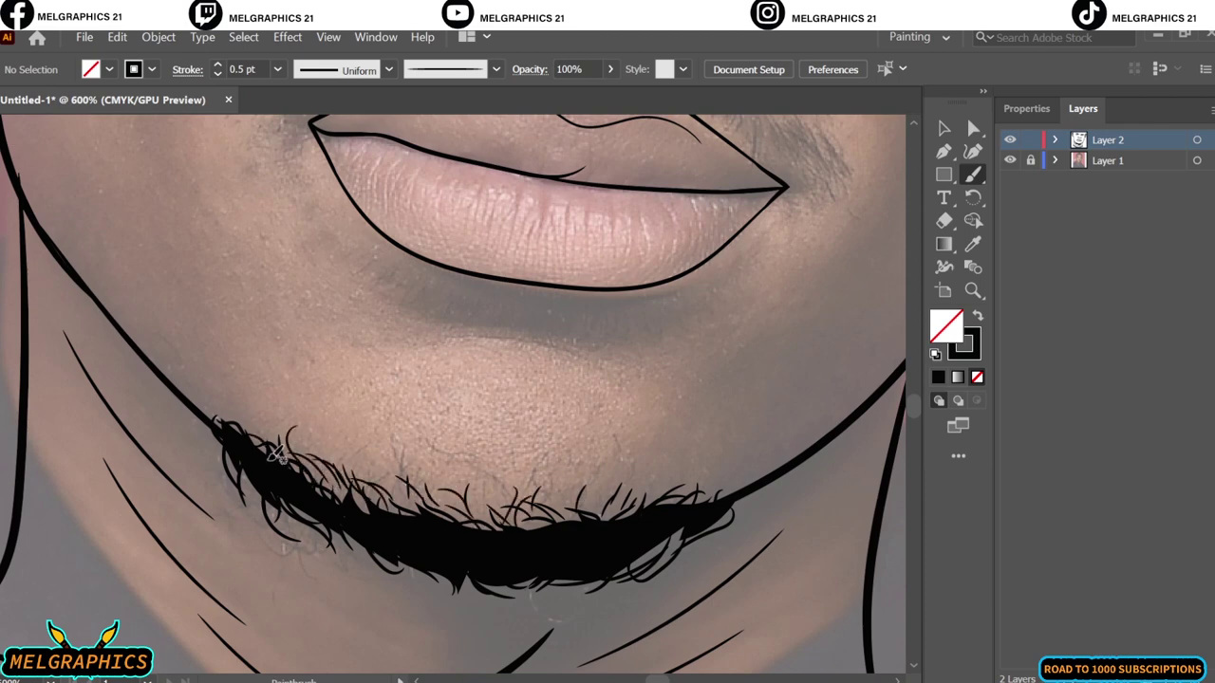
left_click_drag(277, 531, 243, 480)
mouse_move(347, 520)
left_mouse_down()
mouse_move(441, 596)
mouse_move(560, 609)
left_mouse_up()
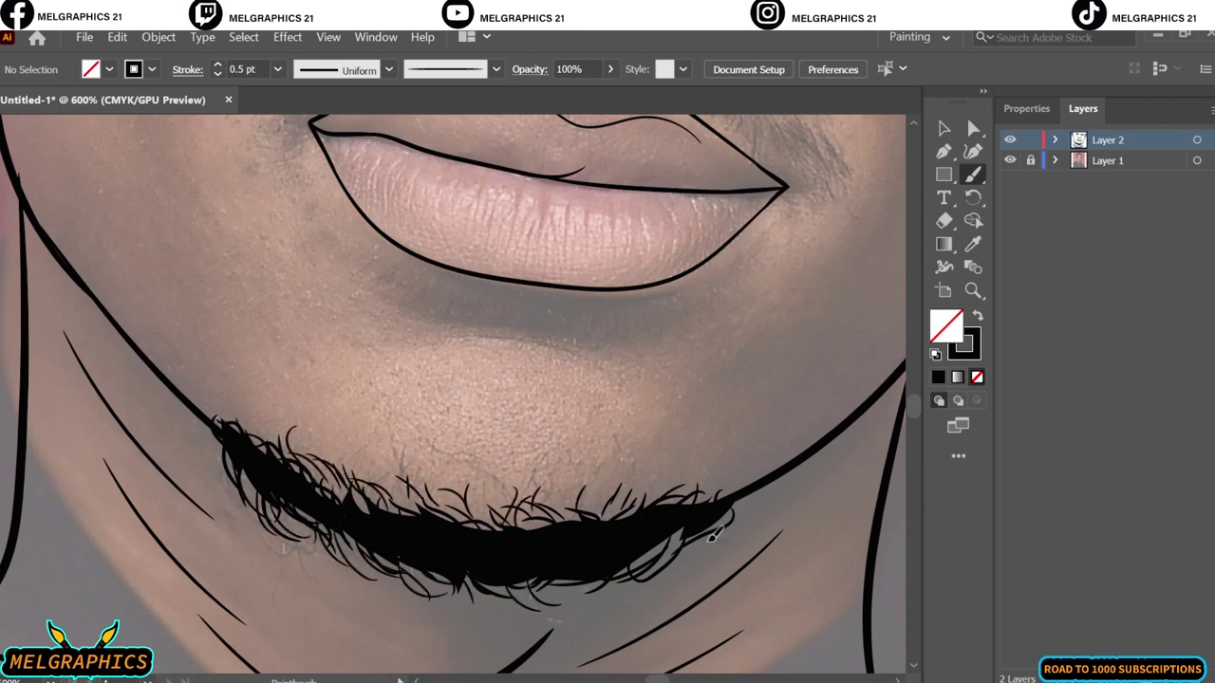
mouse_move(721, 526)
left_mouse_down()
mouse_move(575, 596)
mouse_move(465, 588)
left_mouse_up()
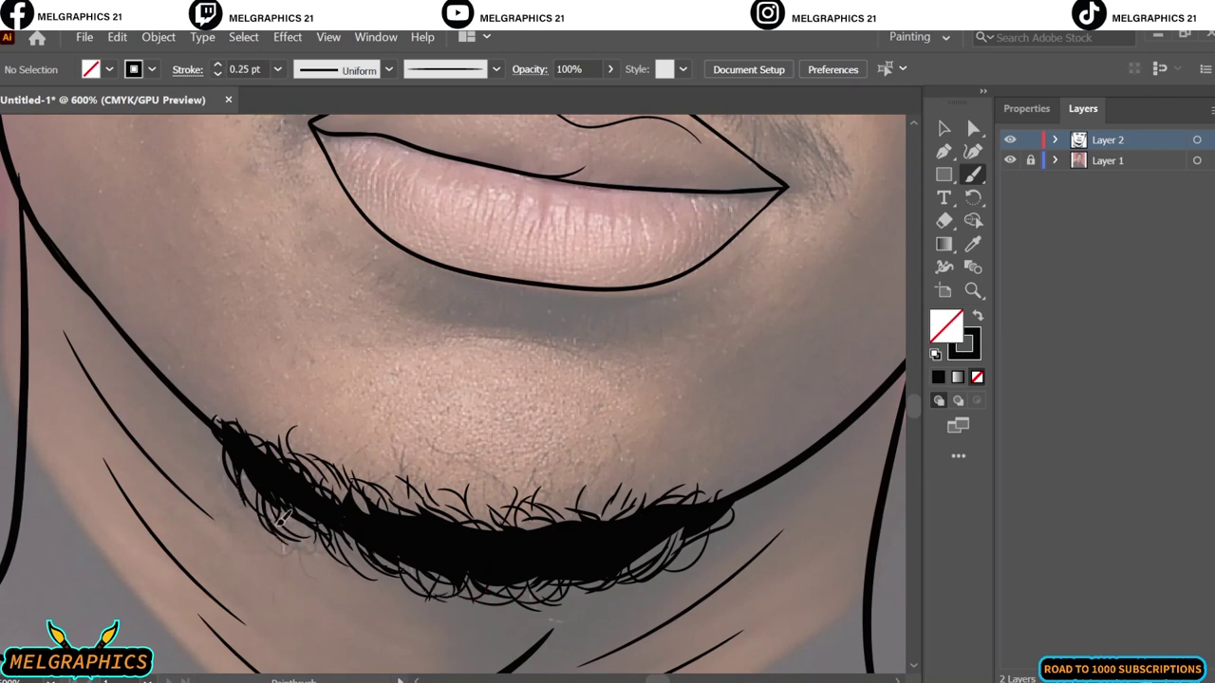
left_click_drag(281, 520, 323, 562)
left_click_drag(458, 562, 509, 607)
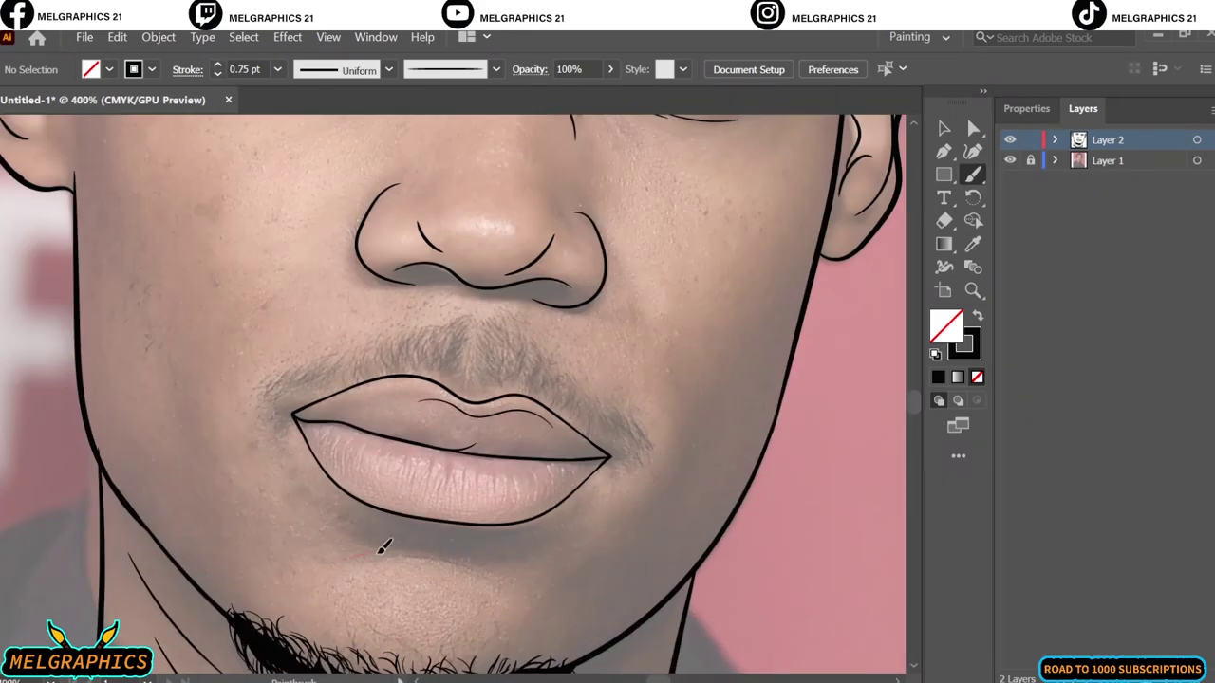
- Zoom in on the lips and paint mustache hairs across the left, right and centre
key("ctrl+plus")
key("ctrl+plus")
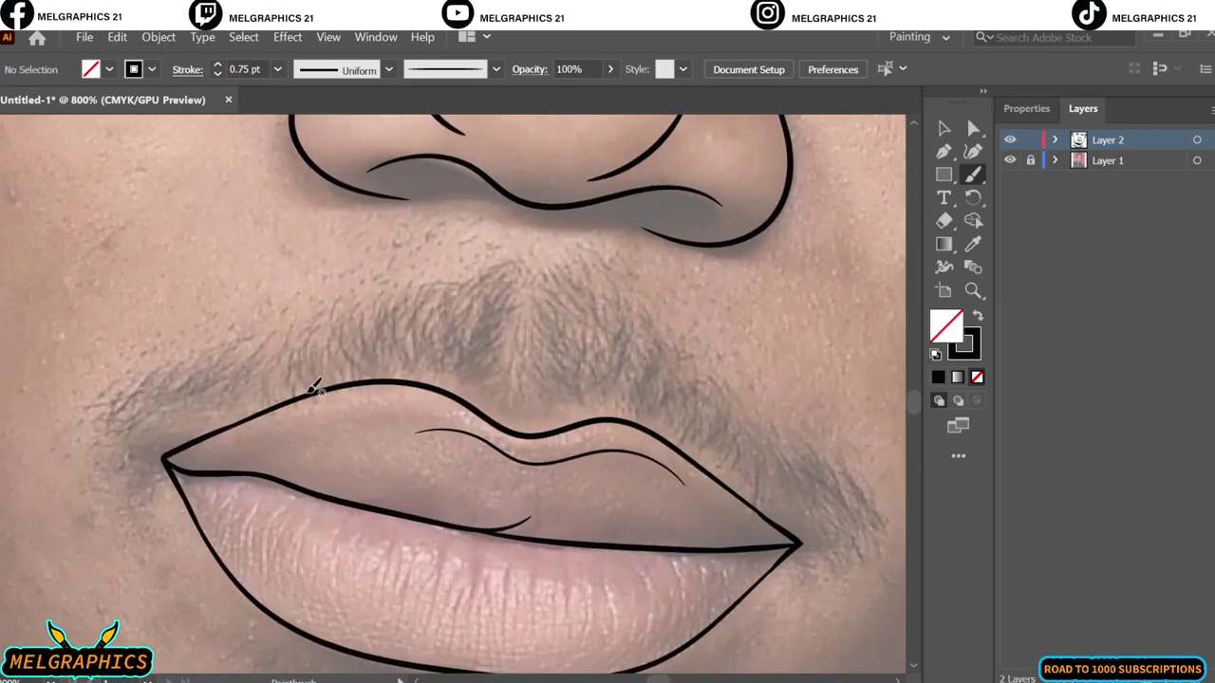
left_click_drag(465, 384, 499, 313)
left_click_drag(439, 360, 425, 299)
left_click_drag(161, 422, 204, 355)
left_click_drag(361, 366, 422, 323)
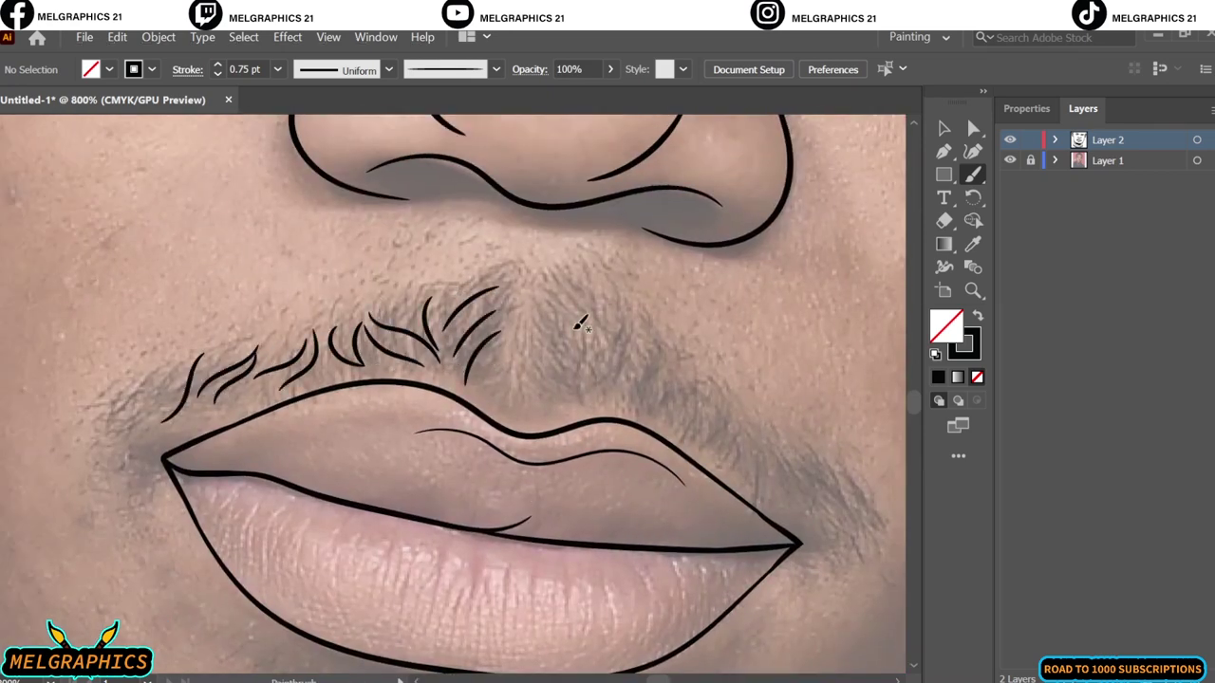
left_click_drag(593, 384, 608, 304)
left_click_drag(634, 394, 622, 356)
left_click_drag(662, 418, 653, 372)
left_click_drag(764, 474, 735, 432)
left_click_drag(850, 521, 826, 479)
left_click_drag(541, 387, 548, 294)
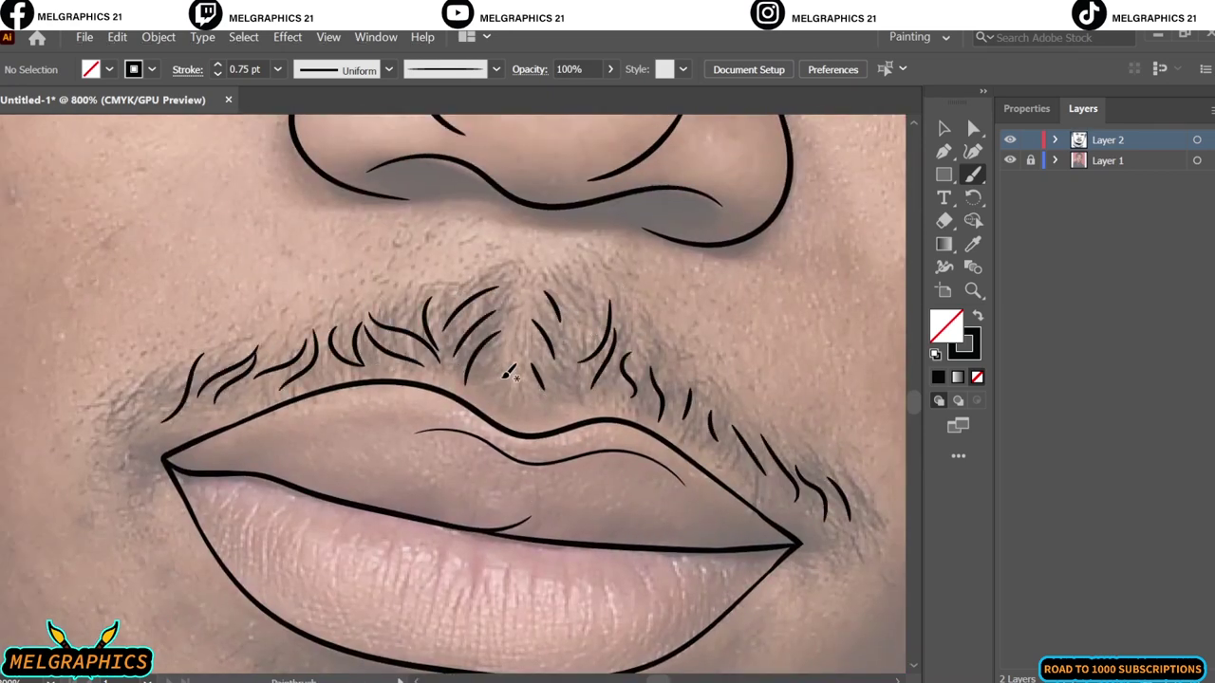
- Fill in more mustache hairs from the far left across to the right lip corner
left_click_drag(516, 408, 490, 381)
left_click_drag(128, 429, 162, 380)
left_click_drag(190, 393, 238, 349)
left_click_drag(327, 380, 318, 328)
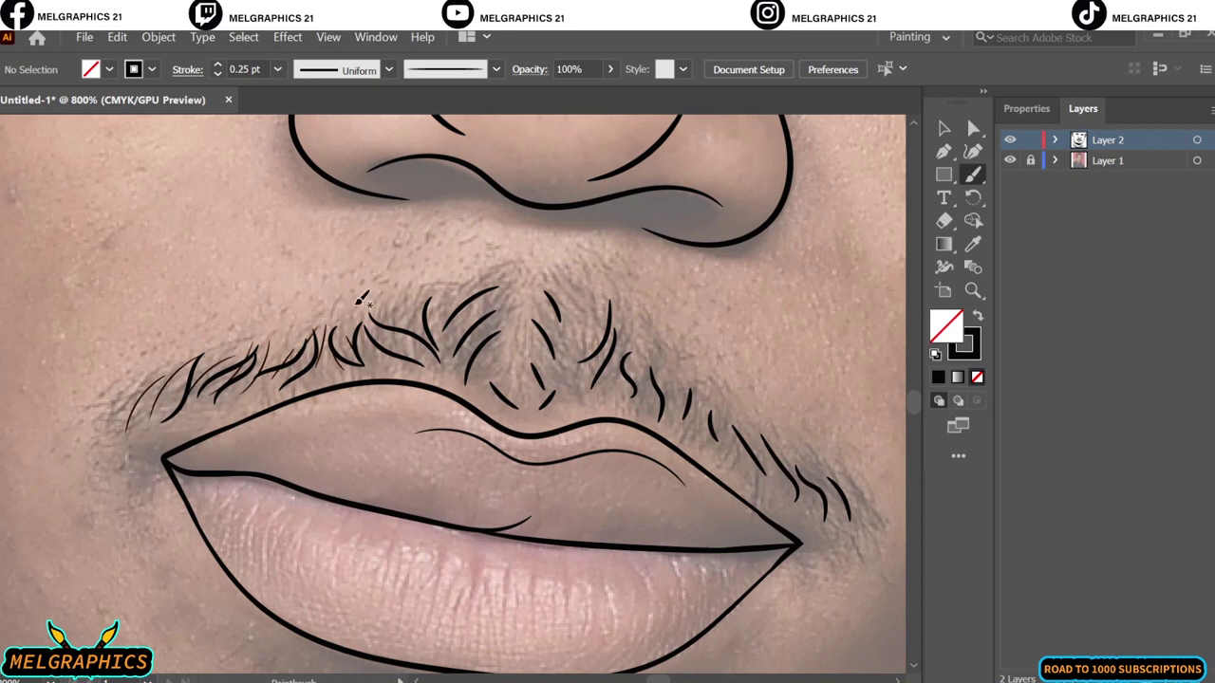
left_click_drag(438, 356, 391, 302)
left_click_drag(498, 346, 470, 295)
mouse_move(489, 334)
left_mouse_down()
mouse_move(518, 387)
mouse_move(541, 314)
left_mouse_up()
left_click_drag(603, 385, 584, 353)
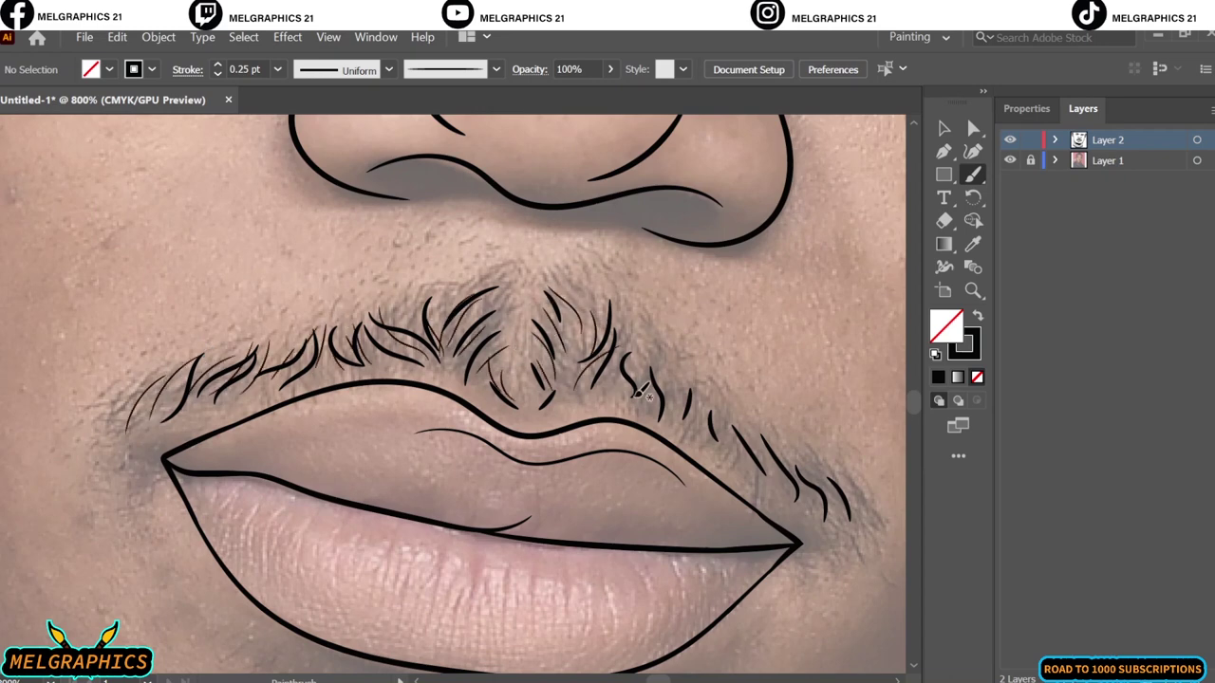
left_click_drag(650, 396, 631, 325)
left_click_drag(688, 418, 669, 365)
left_click_drag(741, 455, 723, 418)
left_click_drag(793, 503, 764, 439)
- Raise the brush to 0.5 pt and paint hairs across the middle and right mustache
key("]")
left_click_drag(186, 397, 197, 361)
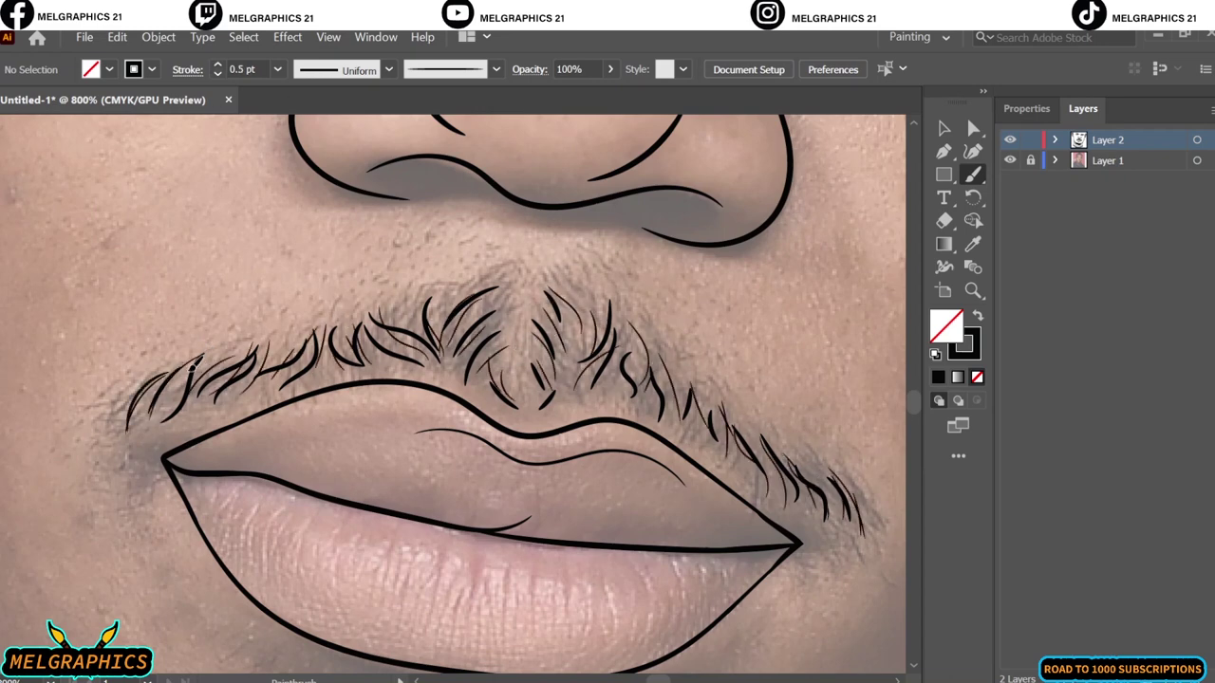
mouse_move(270, 380)
left_mouse_down()
mouse_move(302, 333)
mouse_move(318, 355)
left_mouse_up()
mouse_move(413, 353)
left_mouse_down()
mouse_move(380, 321)
mouse_move(407, 322)
left_mouse_up()
left_click_drag(499, 362, 465, 311)
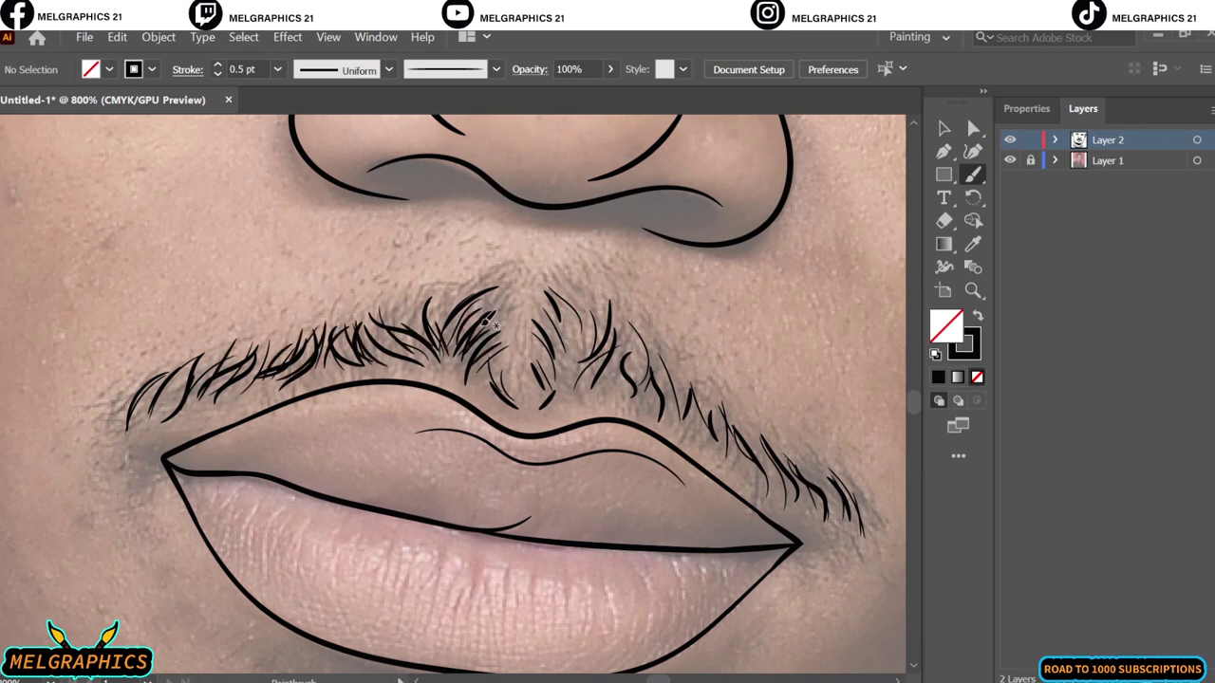
left_click_drag(546, 290, 585, 345)
left_click_drag(627, 384, 612, 332)
left_click_drag(670, 427, 650, 356)
left_click_drag(727, 445, 710, 397)
left_click_drag(788, 489, 749, 422)
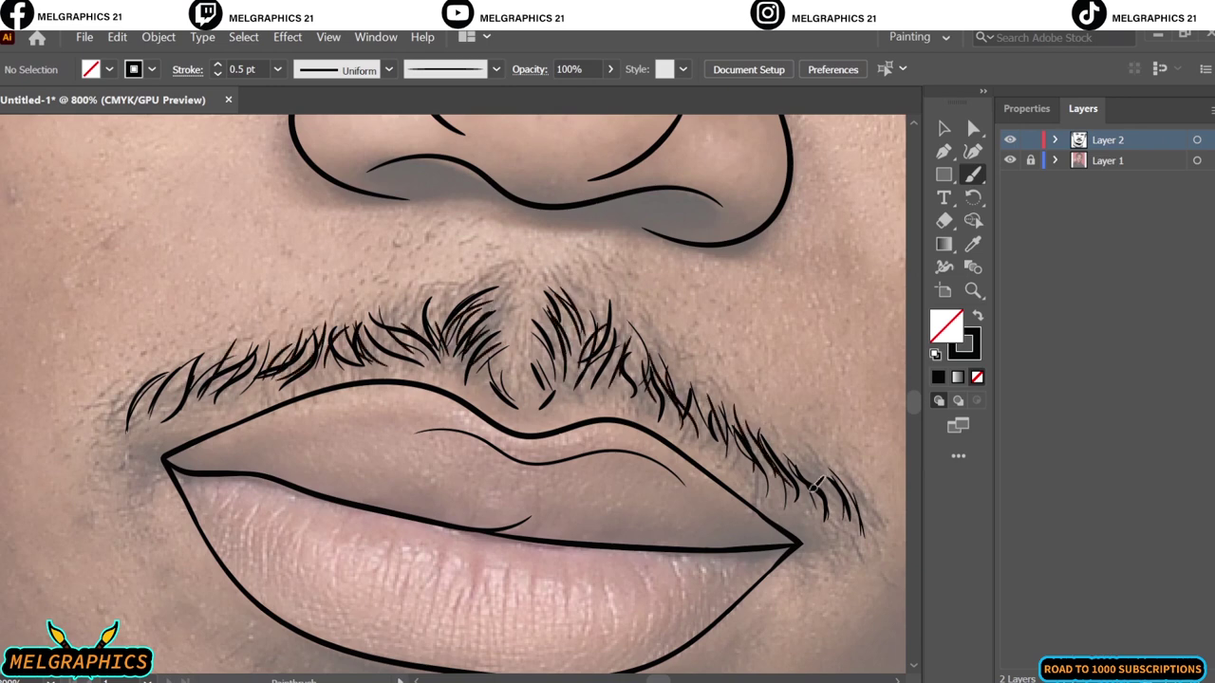
left_click_drag(849, 526, 783, 451)
- Add a few hairs near the mustache centre, then review the whole portrait without the photo
left_click_drag(598, 359, 562, 276)
left_click_drag(596, 317, 574, 268)
left_click_drag(493, 298, 455, 268)
left_click_drag(459, 332, 439, 282)
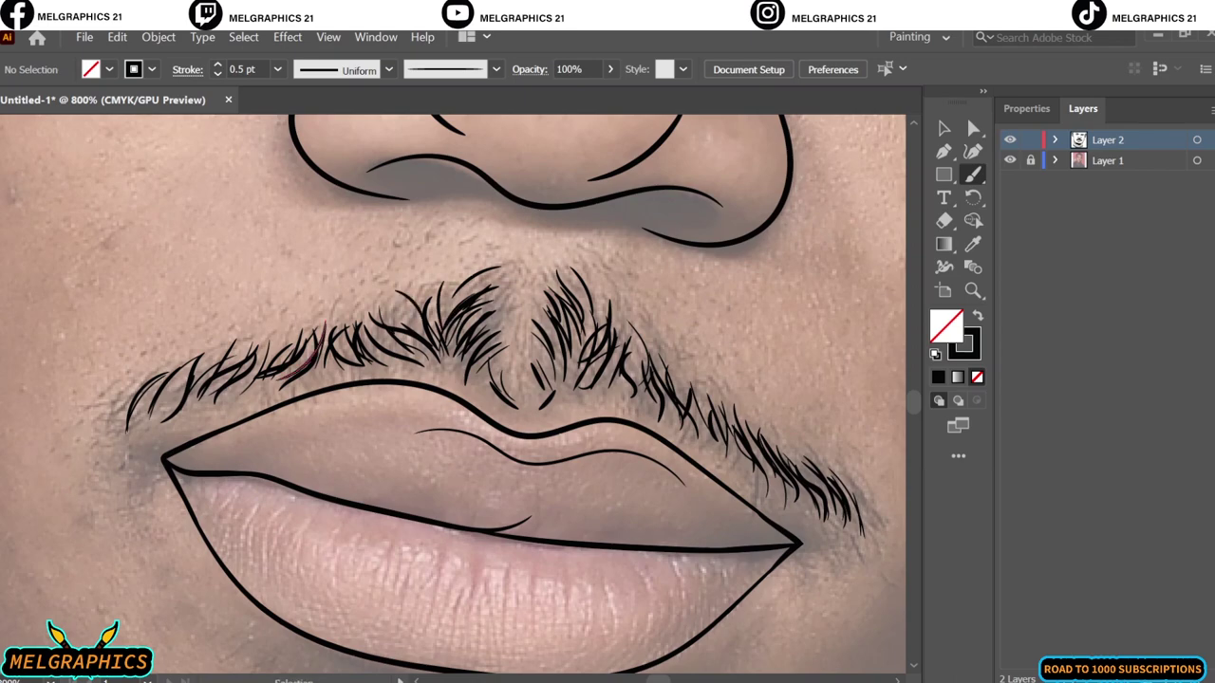
key("ctrl+0")
left_click(1009, 161)
- Paint fine 0.25 pt hair strokes across the right eyebrow
scroll(551, 363, "up", 5)
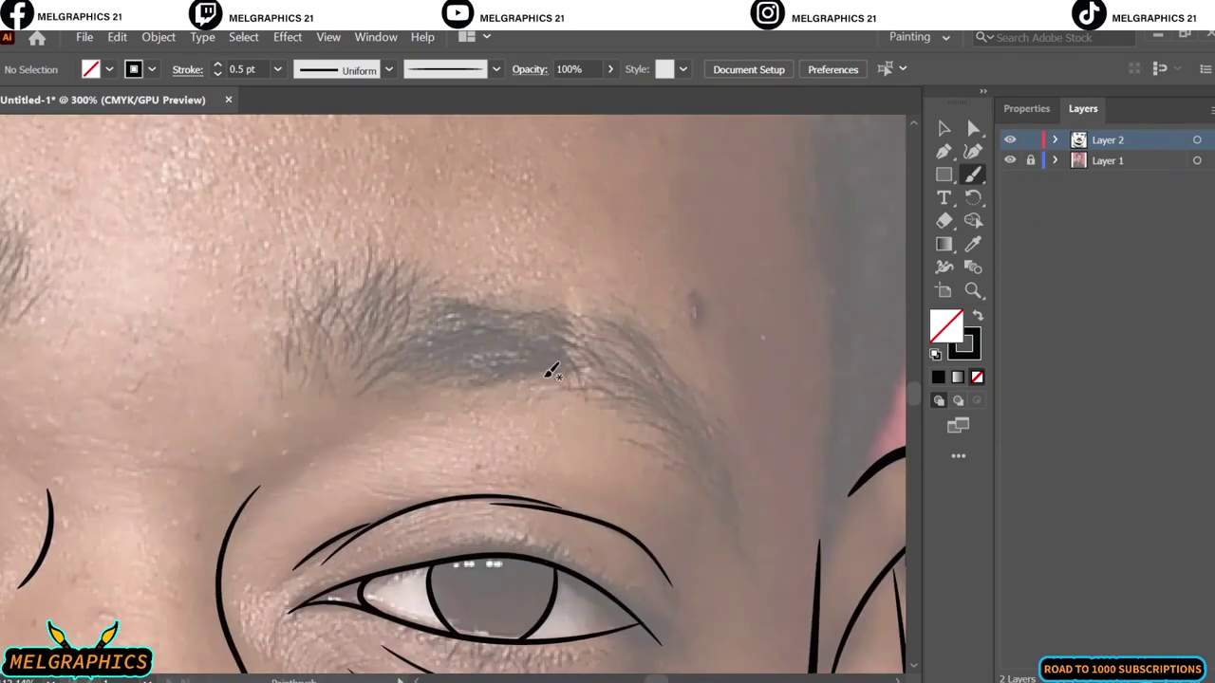
left_click_drag(403, 413, 531, 375)
left_click_drag(432, 423, 551, 389)
left_click_drag(408, 398, 546, 403)
left_click_drag(484, 380, 555, 417)
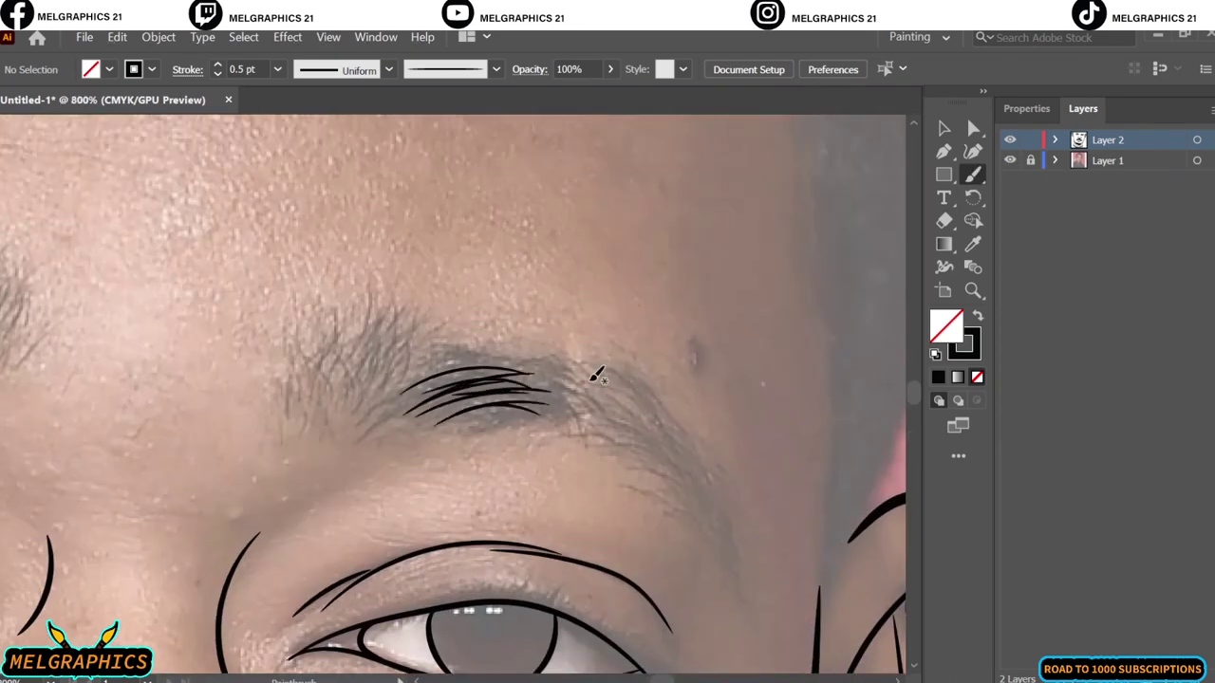
left_click_drag(631, 444, 707, 518)
left_click_drag(636, 413, 729, 570)
- Add curved hairs forming the eyebrow's tail
left_click_drag(682, 432, 733, 574)
left_click_drag(613, 377, 698, 476)
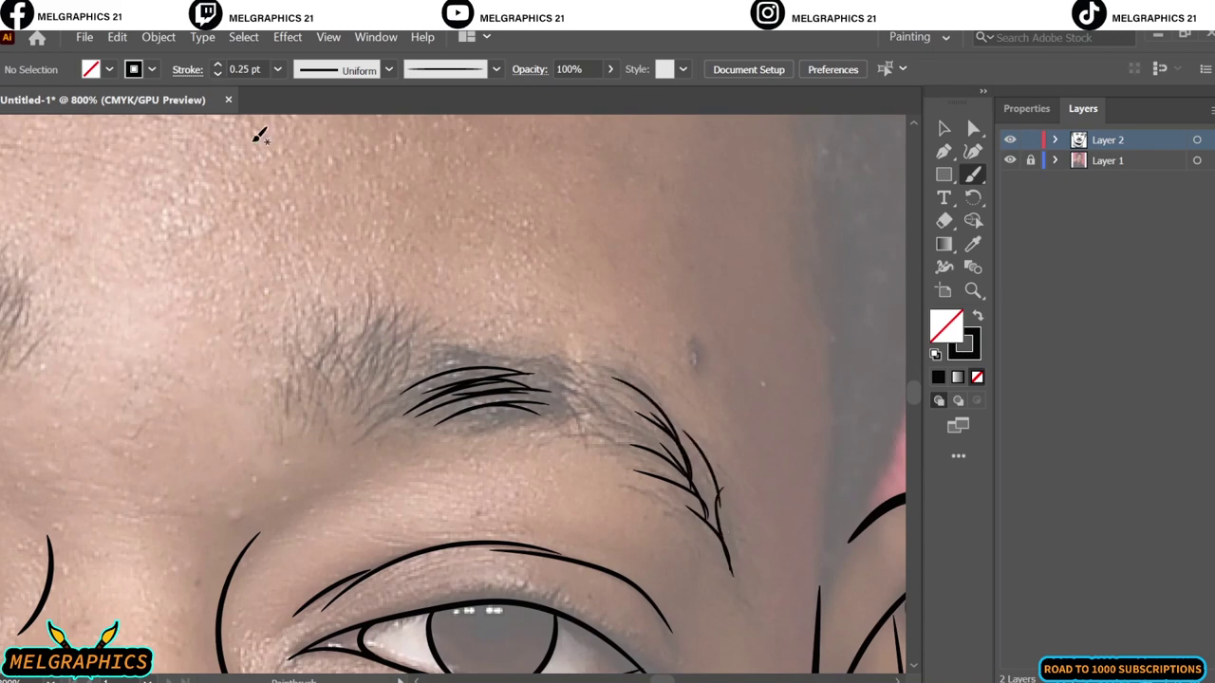
left_click_drag(609, 446, 688, 489)
left_click_drag(673, 426, 716, 494)
left_click_drag(686, 439, 710, 513)
left_click_drag(590, 372, 686, 443)
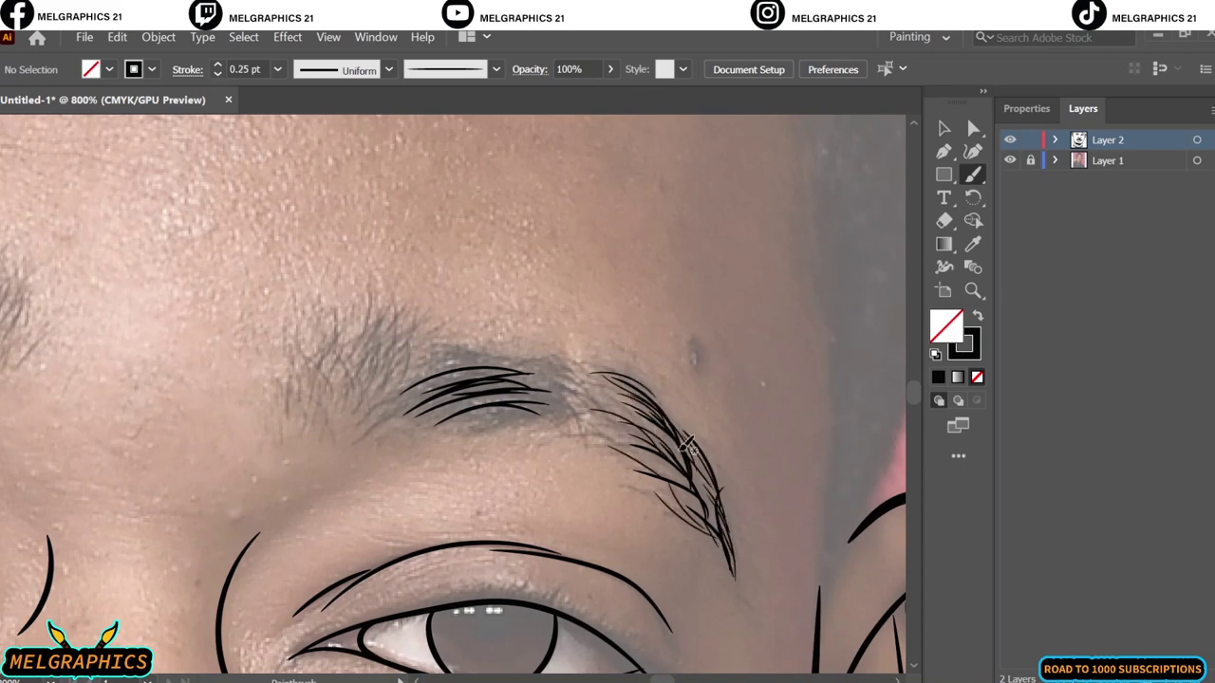
- Fill the eyebrow's middle and inner start with more hair strokes
left_click_drag(436, 380, 550, 421)
mouse_move(474, 417)
left_mouse_down()
mouse_move(551, 360)
mouse_move(569, 399)
mouse_move(526, 399)
left_mouse_up()
left_click_drag(337, 413, 378, 325)
left_click_drag(302, 410, 349, 331)
left_click_drag(380, 413, 427, 334)
left_click_drag(294, 387, 310, 368)
left_click_drag(281, 423, 296, 375)
left_click_drag(364, 387, 395, 341)
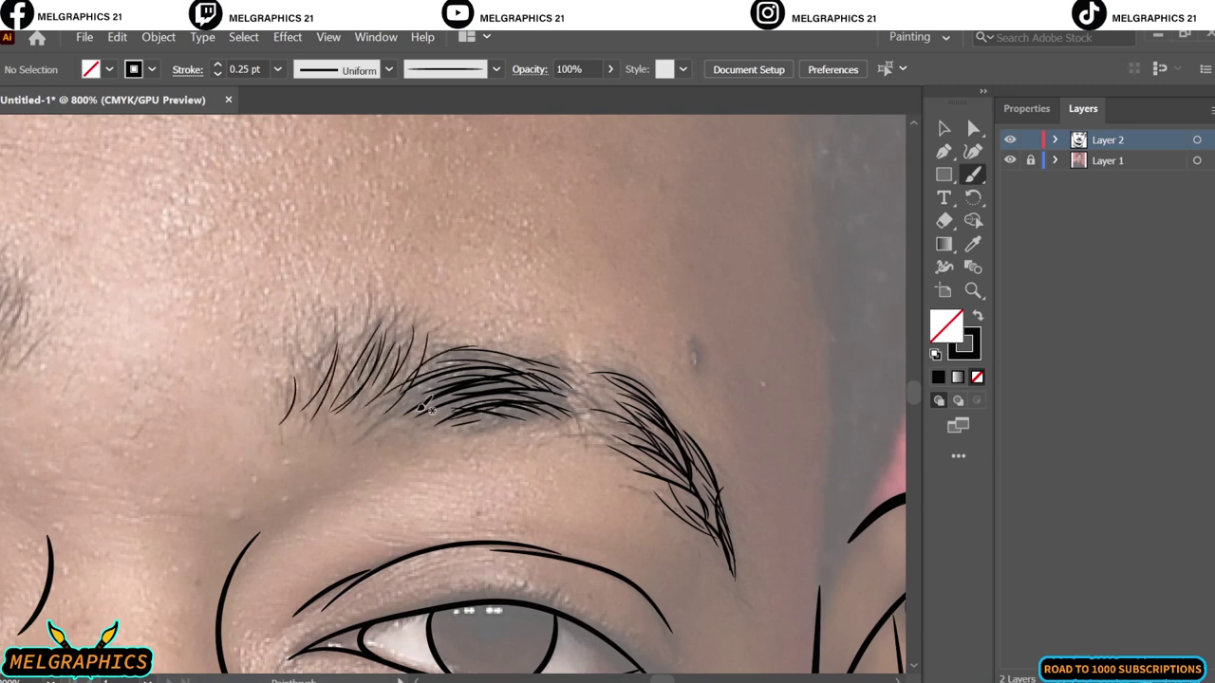
left_click_drag(446, 398, 556, 365)
left_click_drag(465, 361, 541, 389)
- Zoom to fit and hide the photo layer to review the line art
key("ctrl+0")
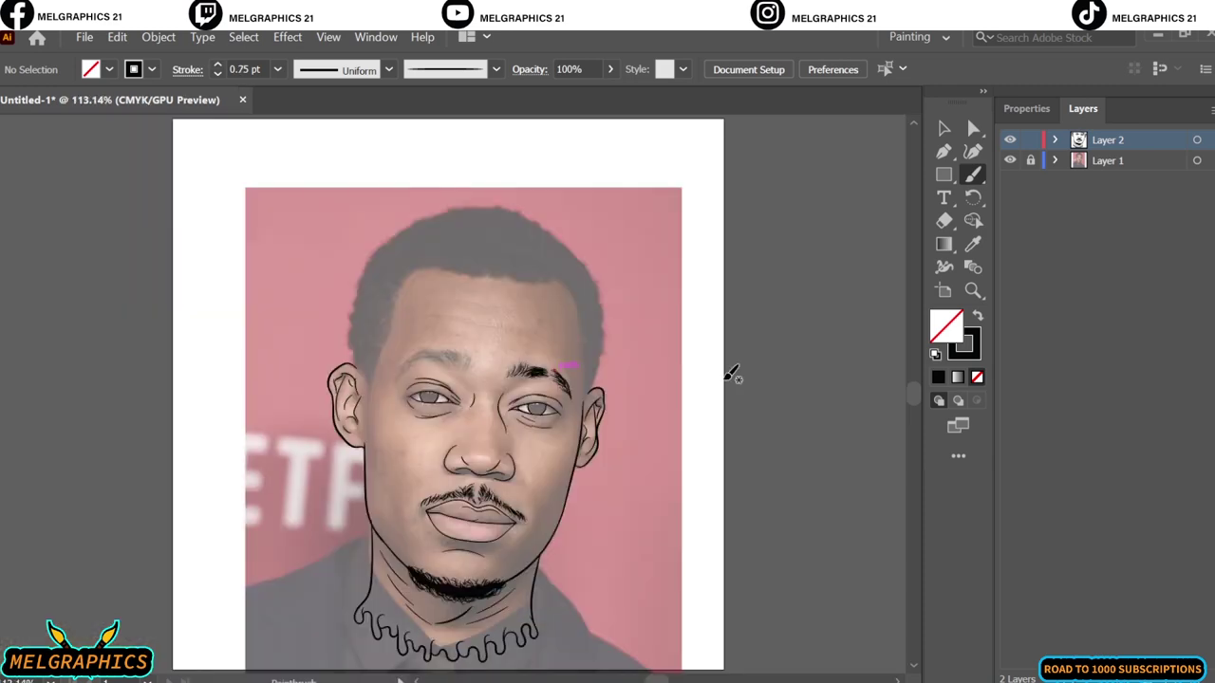
key("v")
left_click(1010, 160)
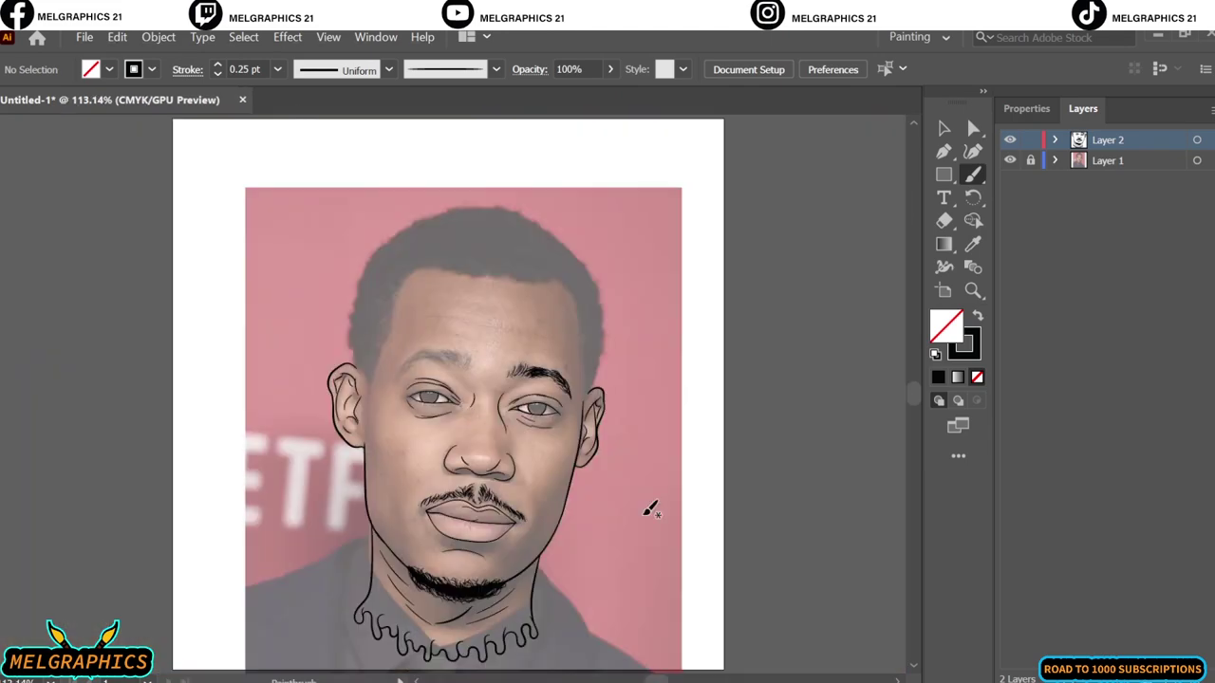
left_click(1010, 161)
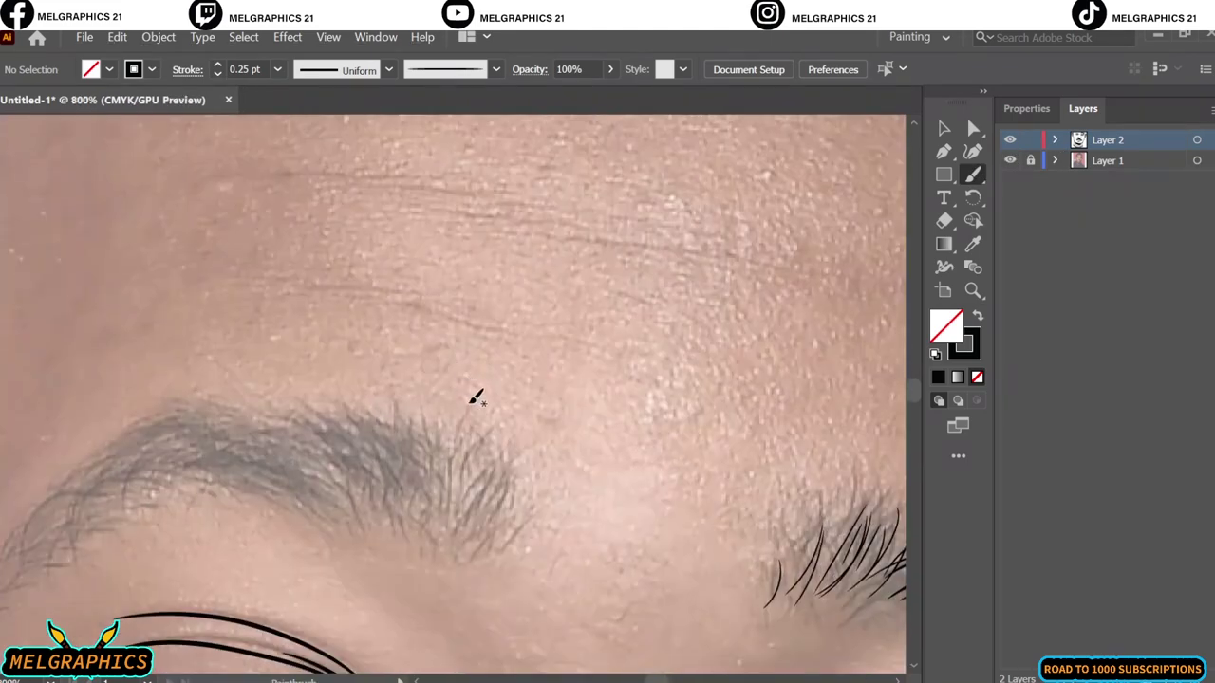
- Paint dense 0.5 pt hair strokes across the left eyebrow
mouse_move(476, 397)
left_mouse_down()
mouse_move(478, 412)
mouse_move(535, 401)
mouse_move(326, 361)
mouse_move(46, 466)
mouse_move(136, 420)
mouse_move(145, 500)
left_mouse_up()
left_click_drag(156, 432, 313, 404)
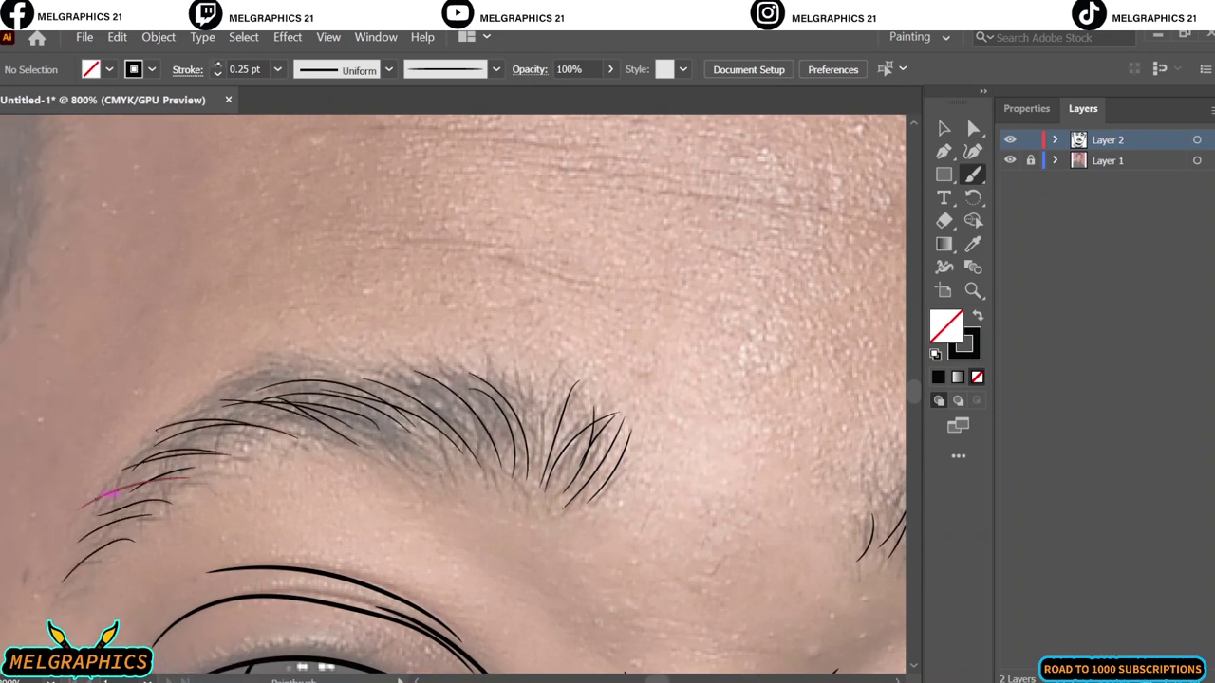
left_click_drag(94, 513, 378, 389)
mouse_move(289, 399)
left_mouse_down()
mouse_move(387, 393)
mouse_move(512, 453)
left_mouse_up()
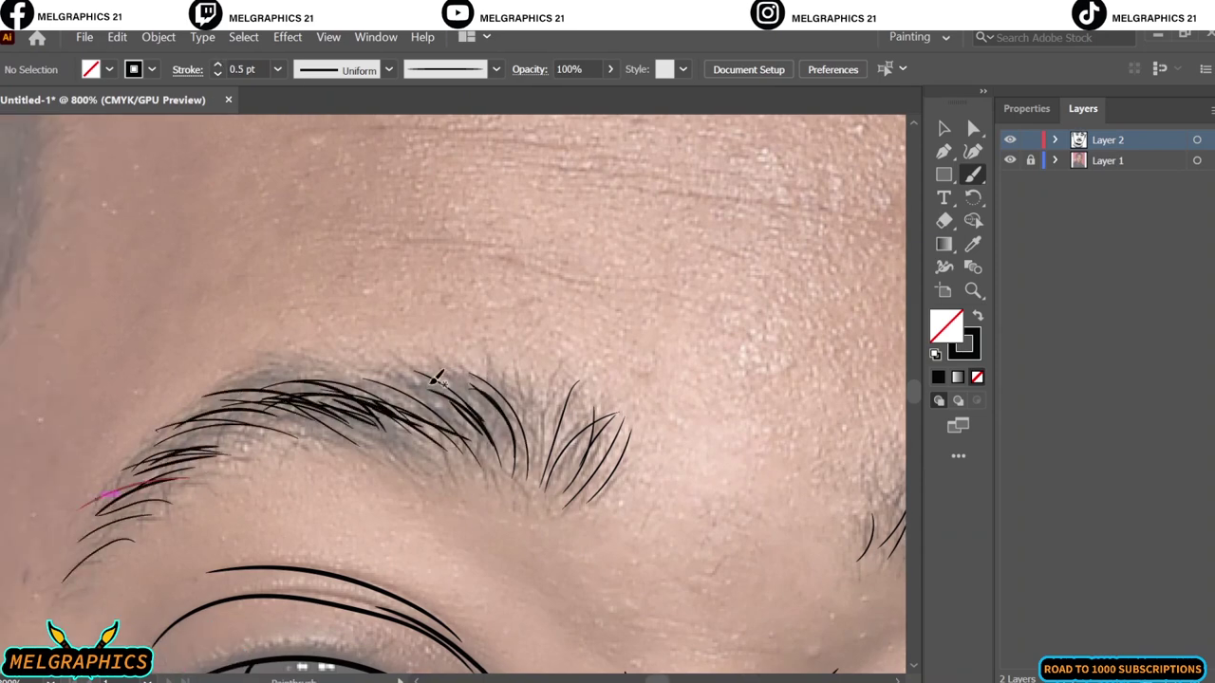
left_click_drag(429, 378, 520, 465)
left_click_drag(248, 383, 444, 427)
left_click_drag(159, 445, 342, 384)
mouse_move(235, 429)
left_mouse_down()
mouse_move(389, 418)
mouse_move(463, 378)
left_mouse_up()
- Review the eyebrows without the photo, then draw and undo two trial forehead lines
key("ctrl+0")
left_click(1009, 160)
left_click(1009, 160)
scroll(438, 330, "up", 4)
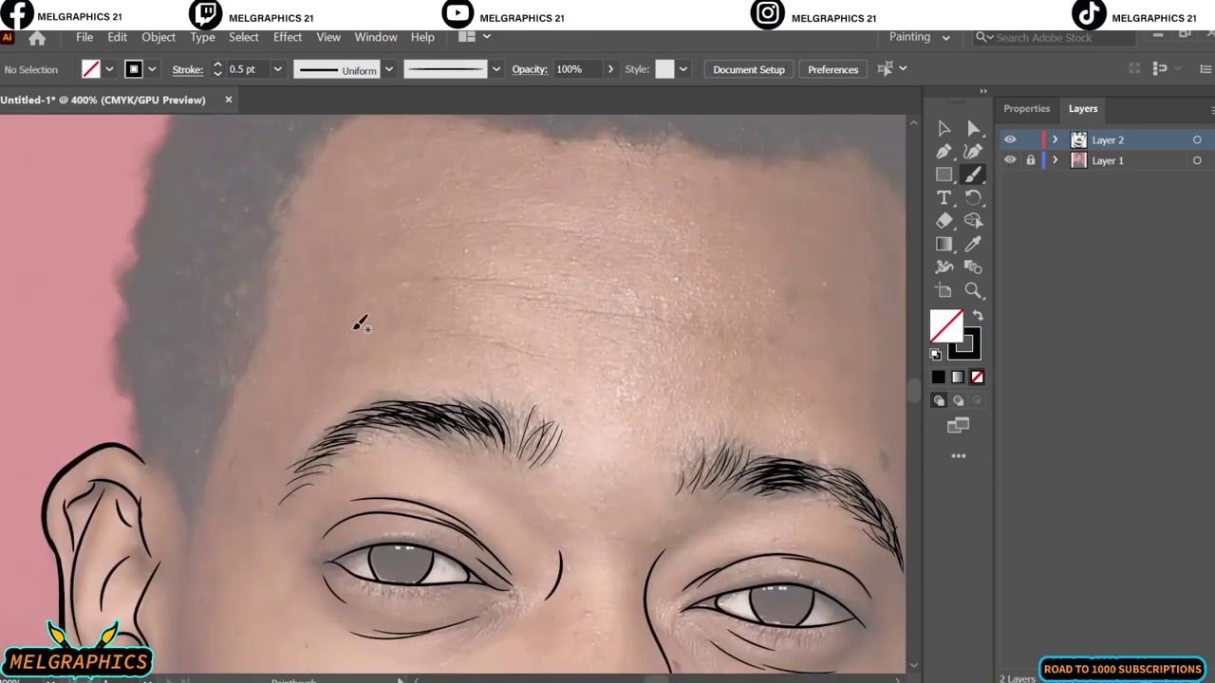
left_click_drag(394, 302, 607, 323)
left_click_drag(379, 248, 570, 275)
key("ctrl+z")
key("ctrl+z")
- Brush two curved wrinkle lines across the forehead, then swap to black fill, no stroke
scroll(589, 379, "right", 2)
left_click_drag(257, 287, 432, 296)
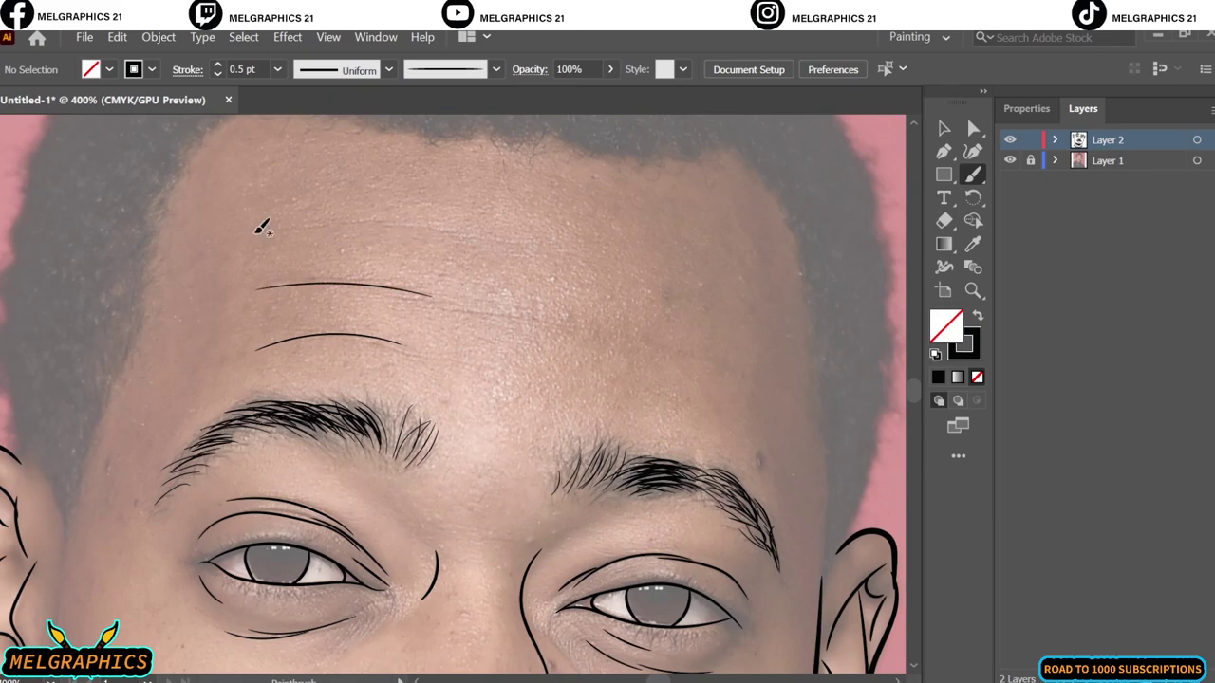
left_click_drag(260, 230, 486, 245)
scroll(521, 350, "down", 3)
scroll(398, 408, "up", 3)
key("shift+x")
- With the Pencil, trace black-filled hair shapes beside the temple and along the outer edge
key("n")
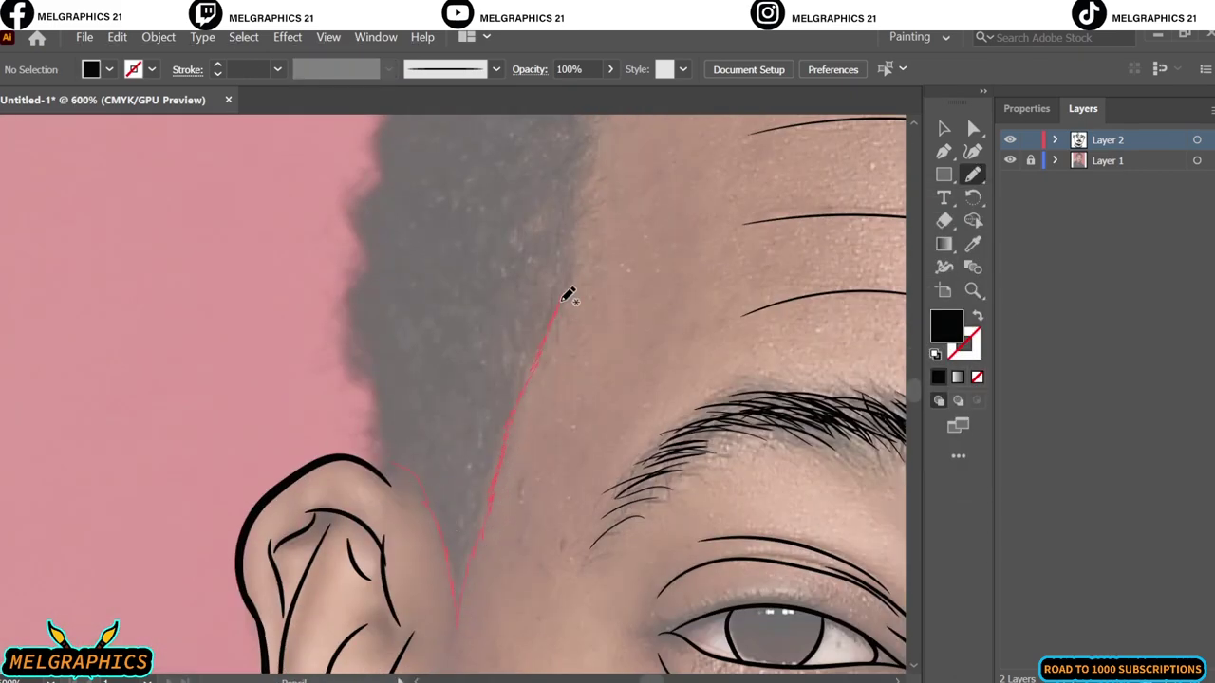
left_click_drag(411, 474, 390, 479)
scroll(570, 396, "up", 5)
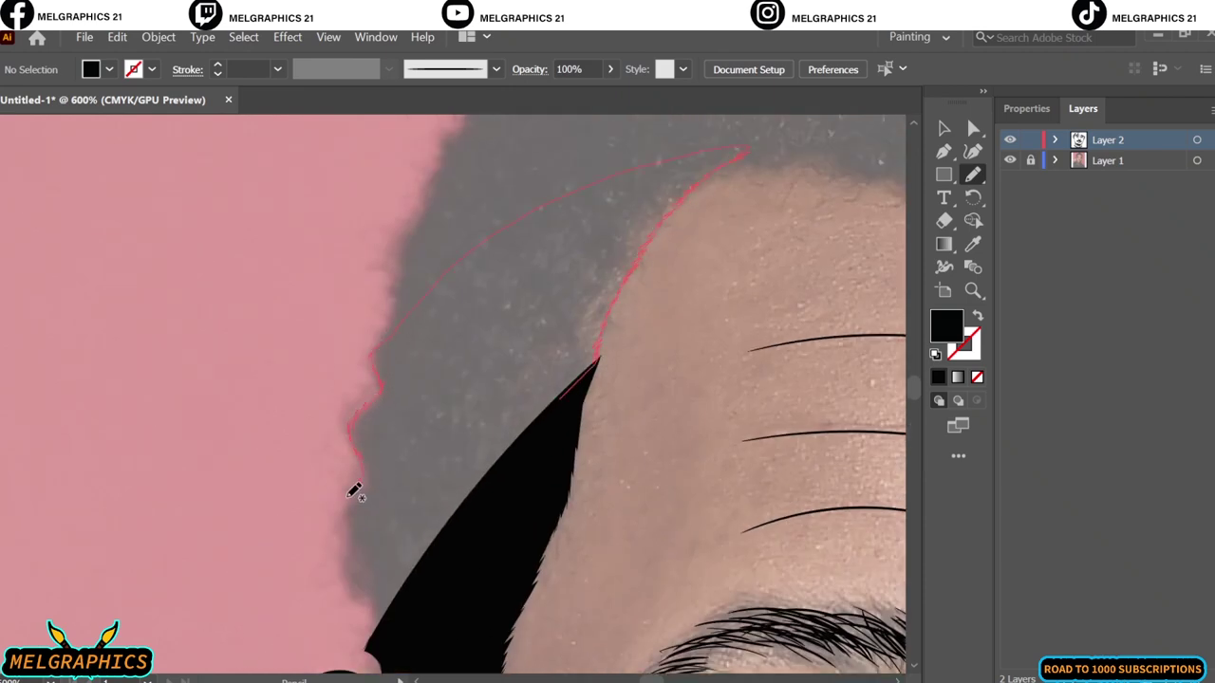
left_click_drag(380, 618, 381, 615)
left_click_drag(371, 535, 356, 451)
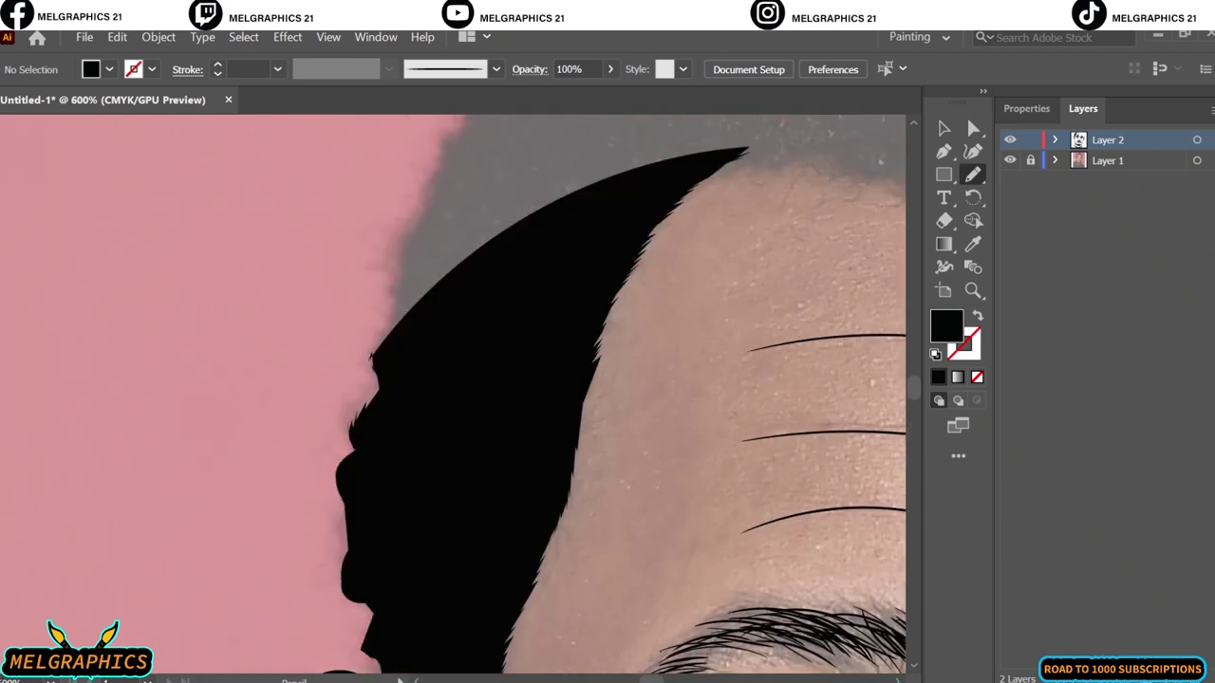
key("ctrl+0")
scroll(479, 234, "up", 5)
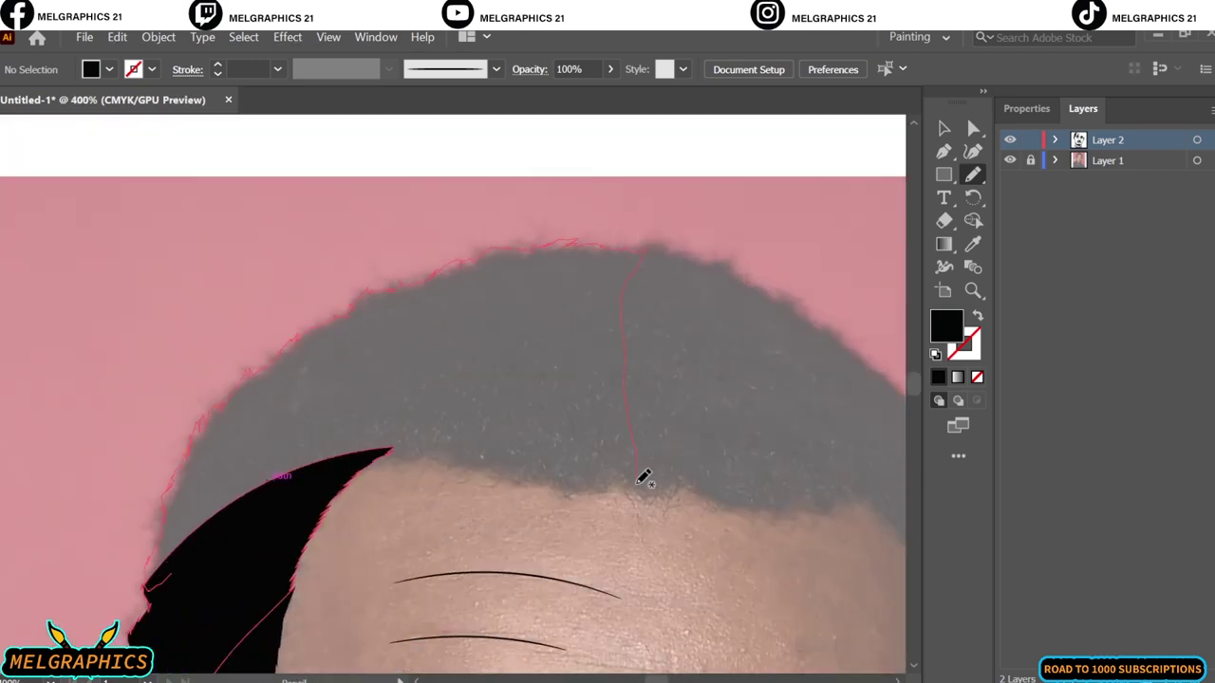
- Fill the top hairline and remaining grey hair patches with black shapes
left_click_drag(490, 470, 208, 567)
scroll(695, 462, "down", 1)
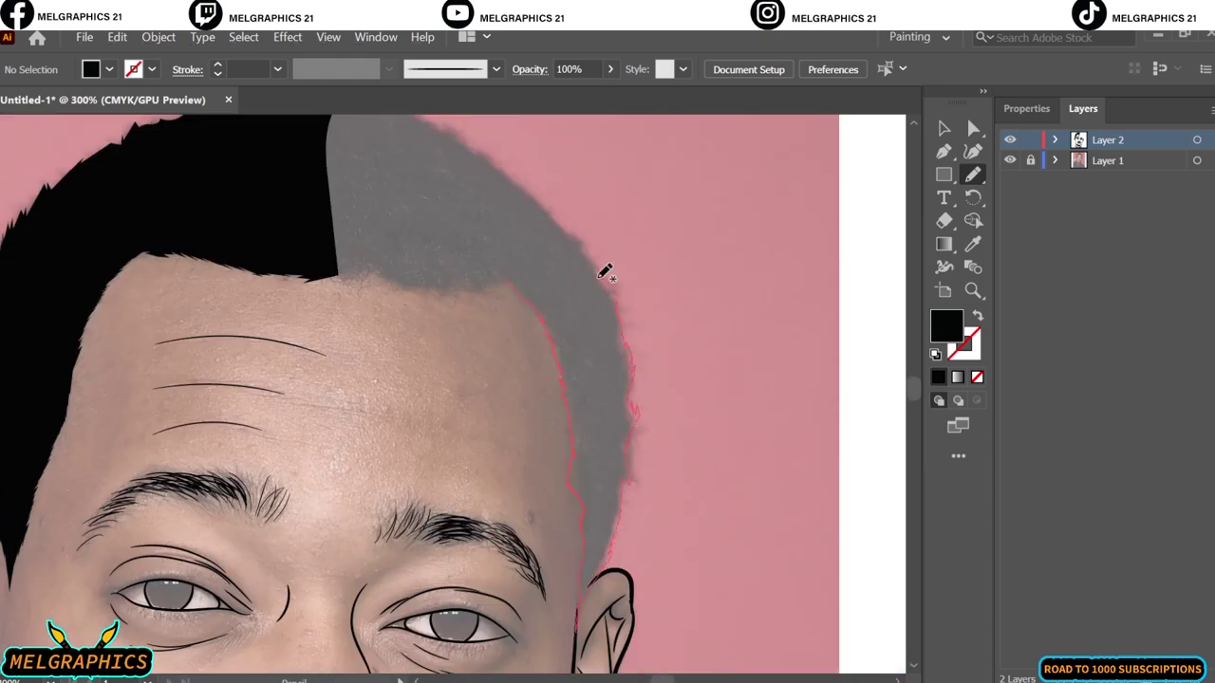
left_click_drag(604, 273, 508, 275)
scroll(625, 467, "up", 1)
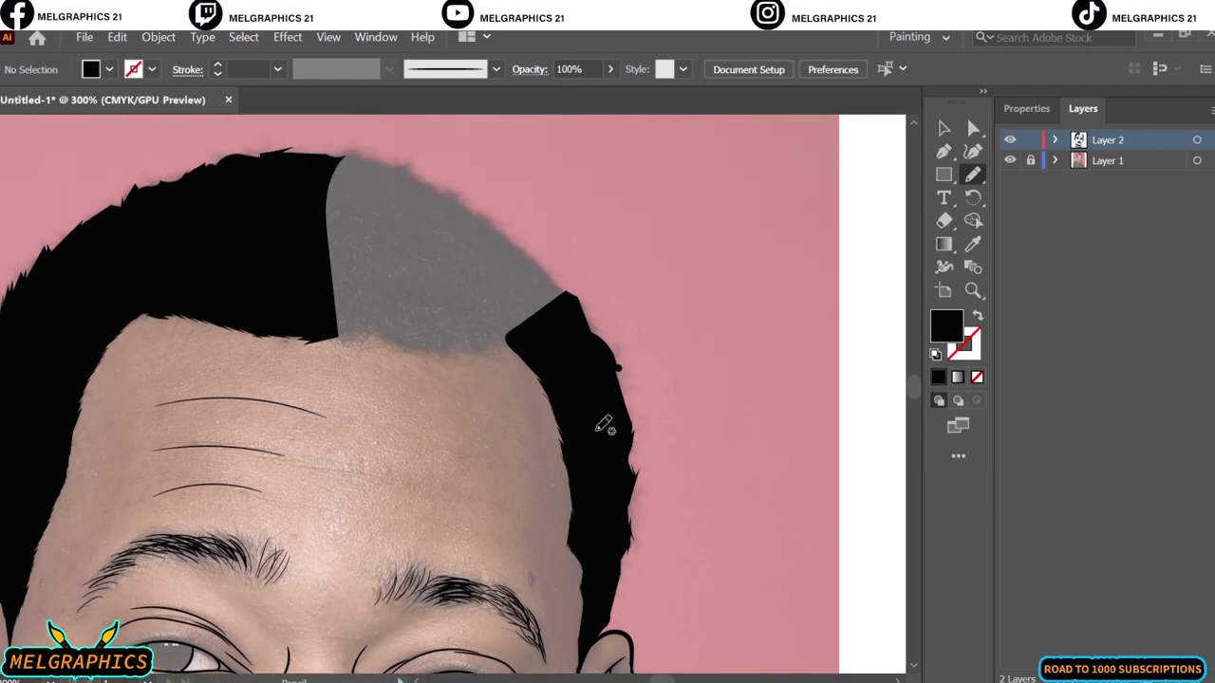
scroll(602, 426, "up", 4)
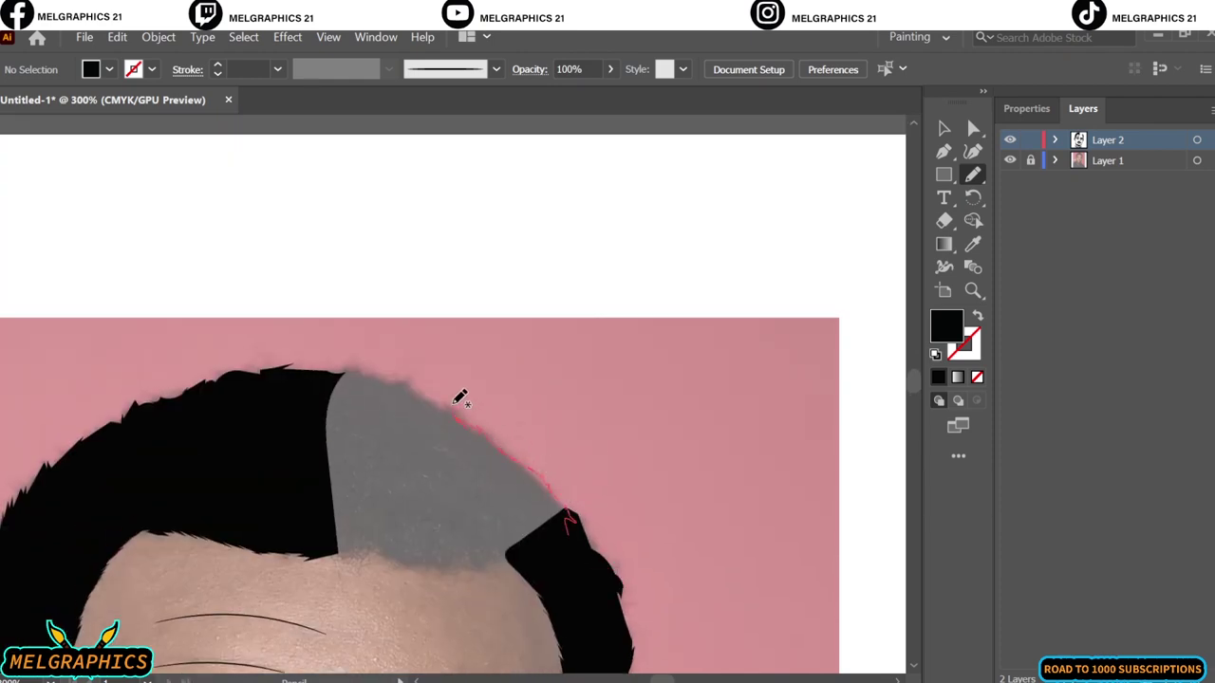
left_click_drag(334, 378, 361, 558)
left_click_drag(527, 573, 382, 525)
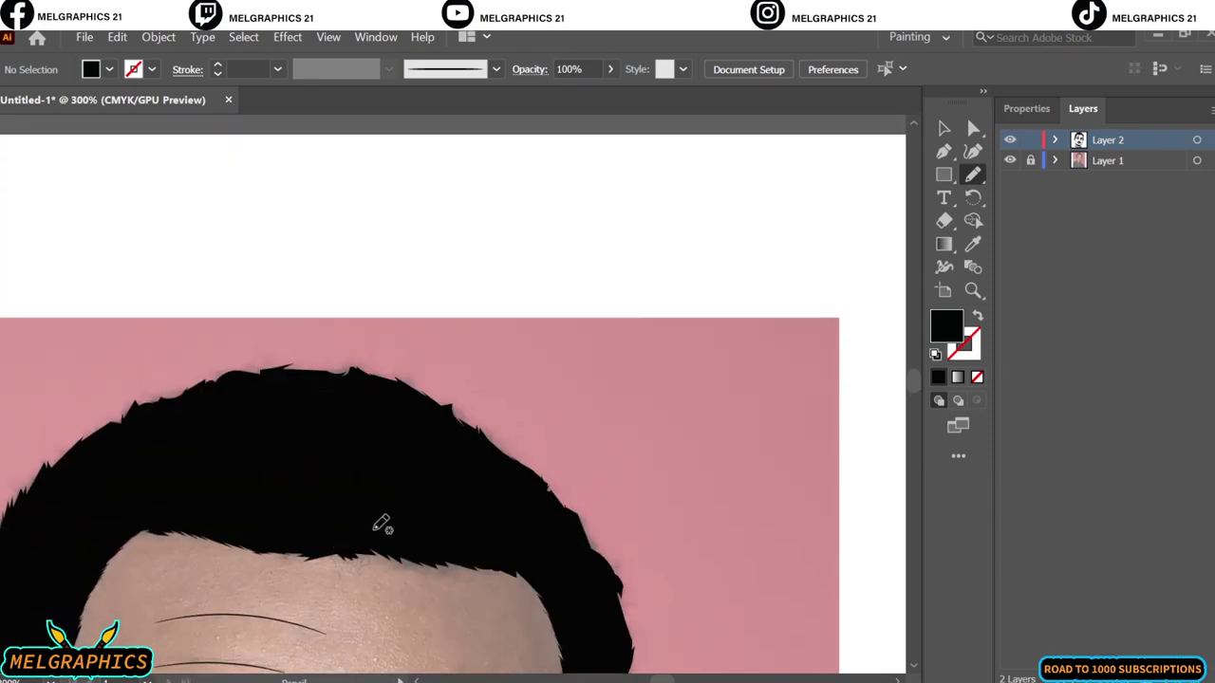
left_click_drag(427, 562, 351, 549)
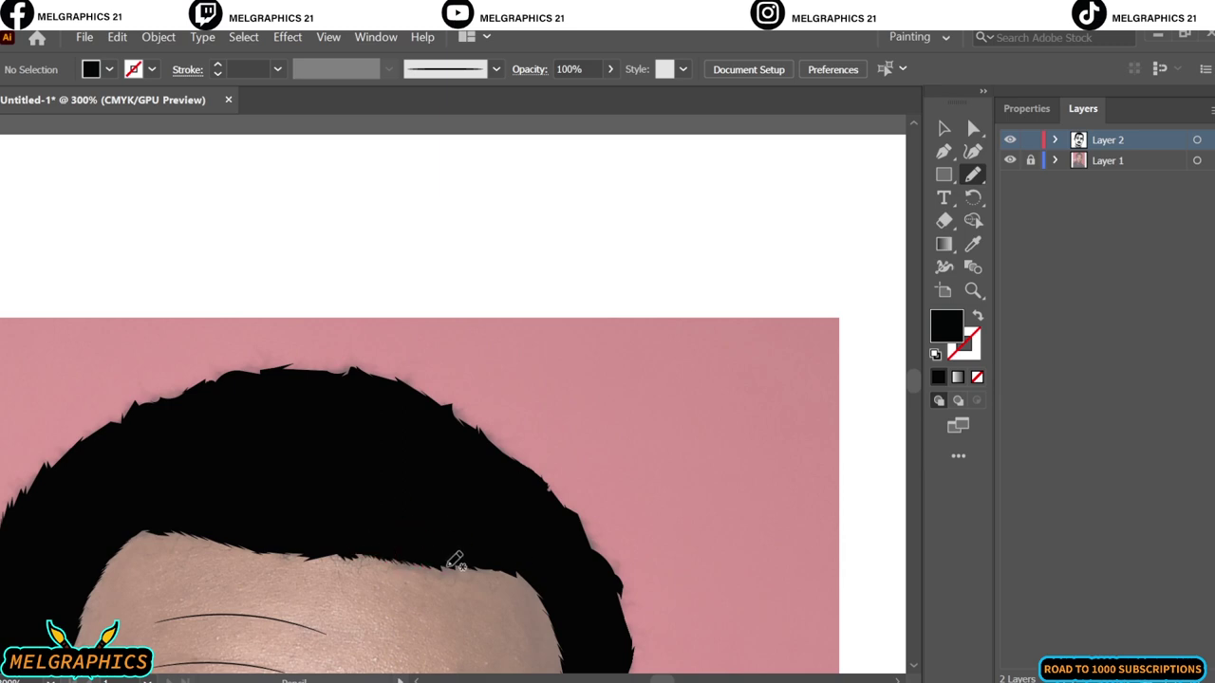
key("ctrl+0")
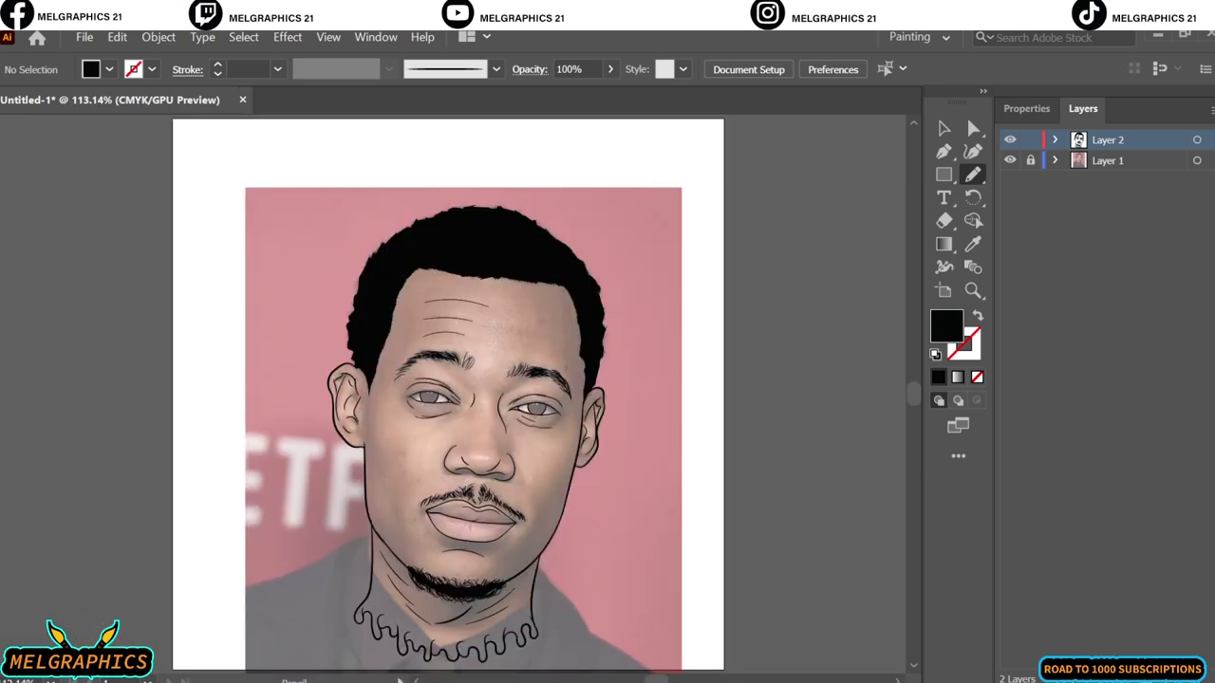
left_click(1010, 160)
- Move all the artwork up and left and enlarge it on the artboard
key("v")
key("ctrl+a")
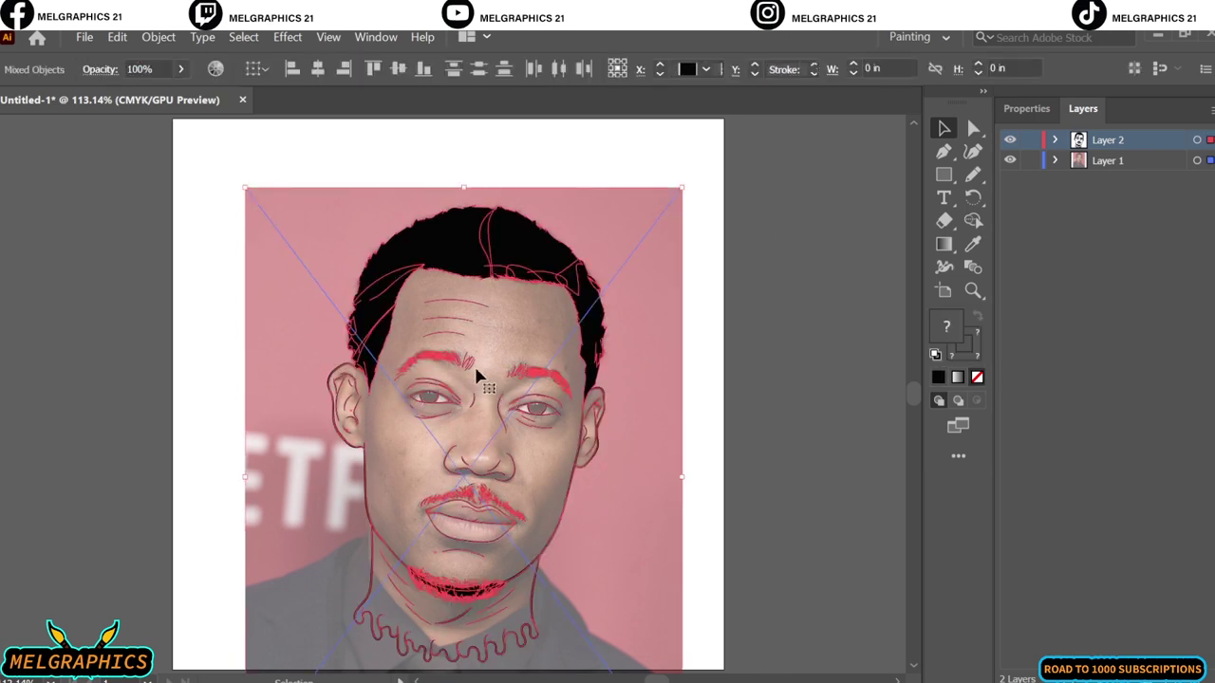
left_click_drag(474, 371, 465, 327)
left_click_drag(668, 134, 692, 136)
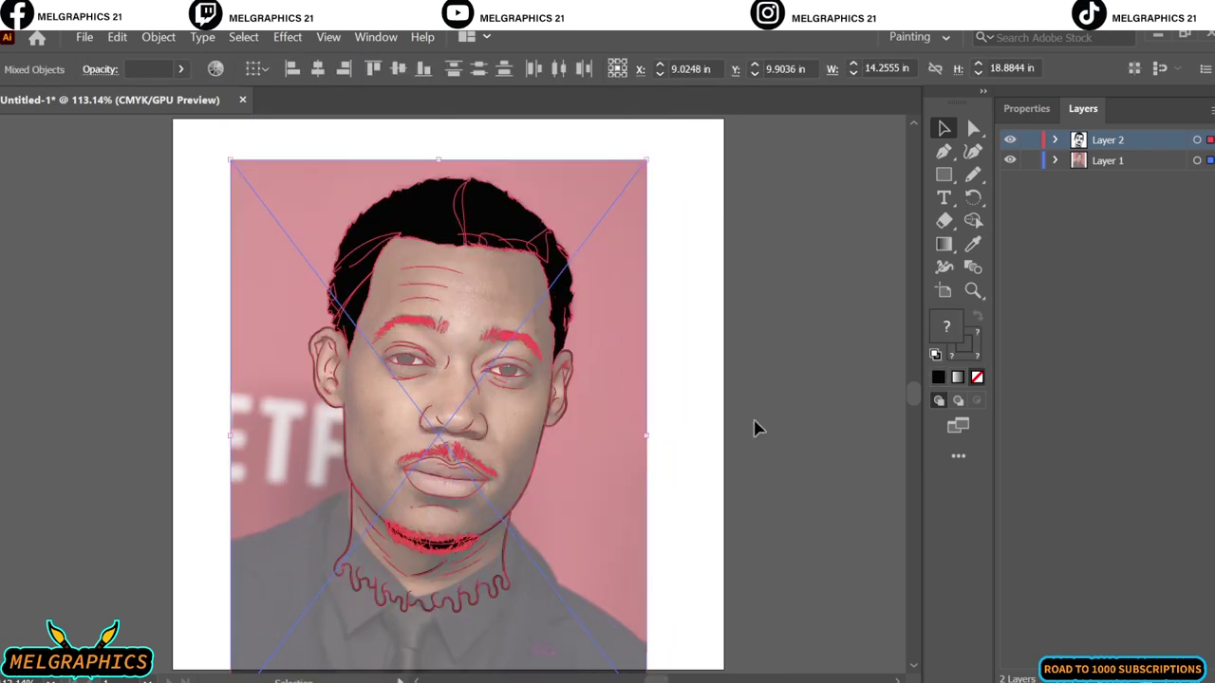
left_click(753, 424)
scroll(361, 490, "up", 5)
key("n")
scroll(295, 425, "up", 3)
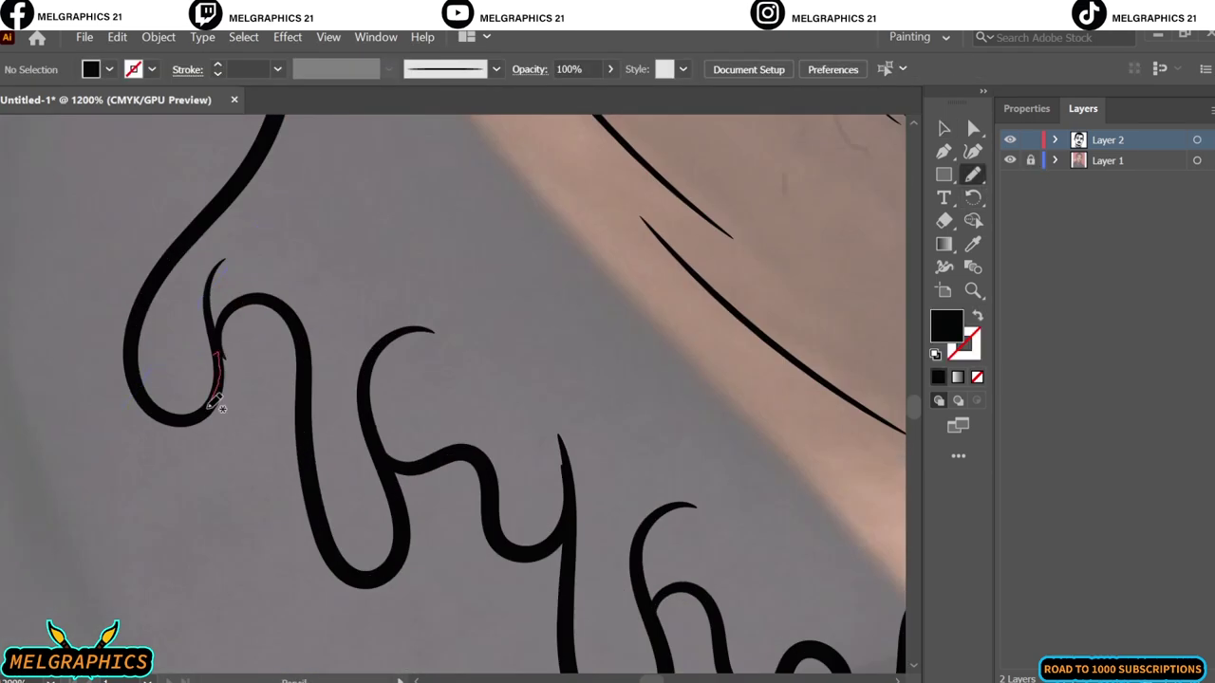
- Pencil black filled shapes into the first collar gaps, including the right ruffle loop
left_click_drag(303, 394, 302, 388)
left_click_drag(401, 475, 420, 461)
left_click_drag(475, 513, 570, 563)
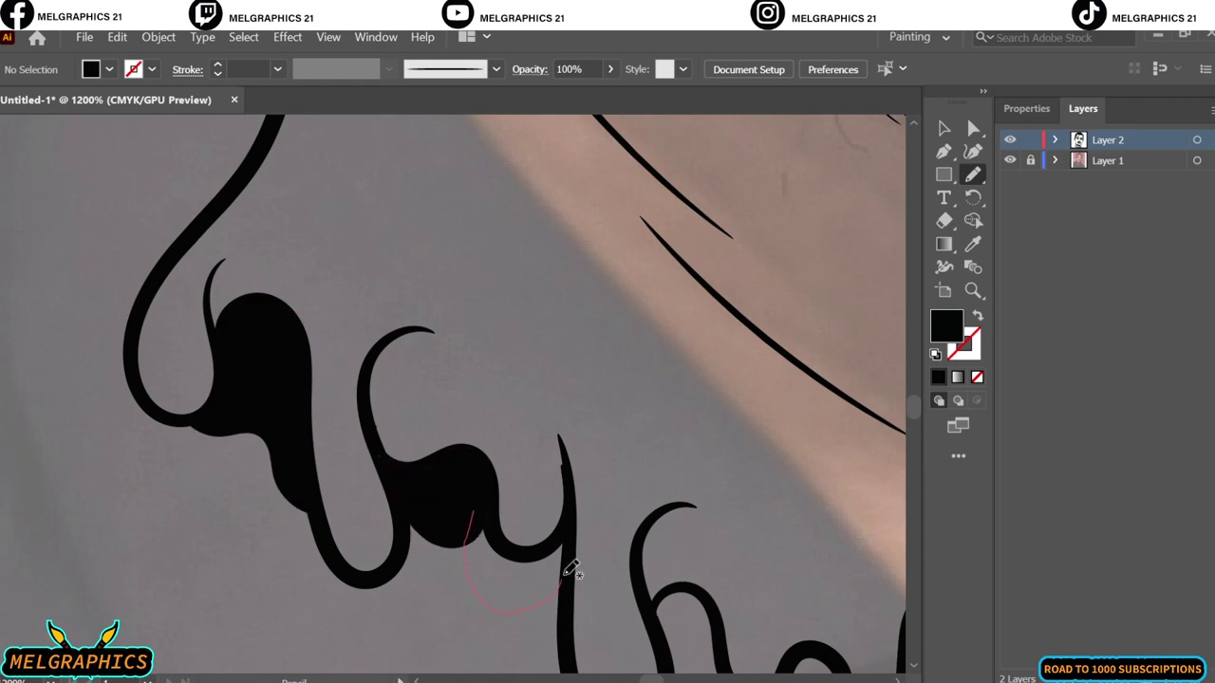
scroll(670, 436, "down", 2)
scroll(671, 437, "up", 3)
left_click_drag(243, 505, 145, 436)
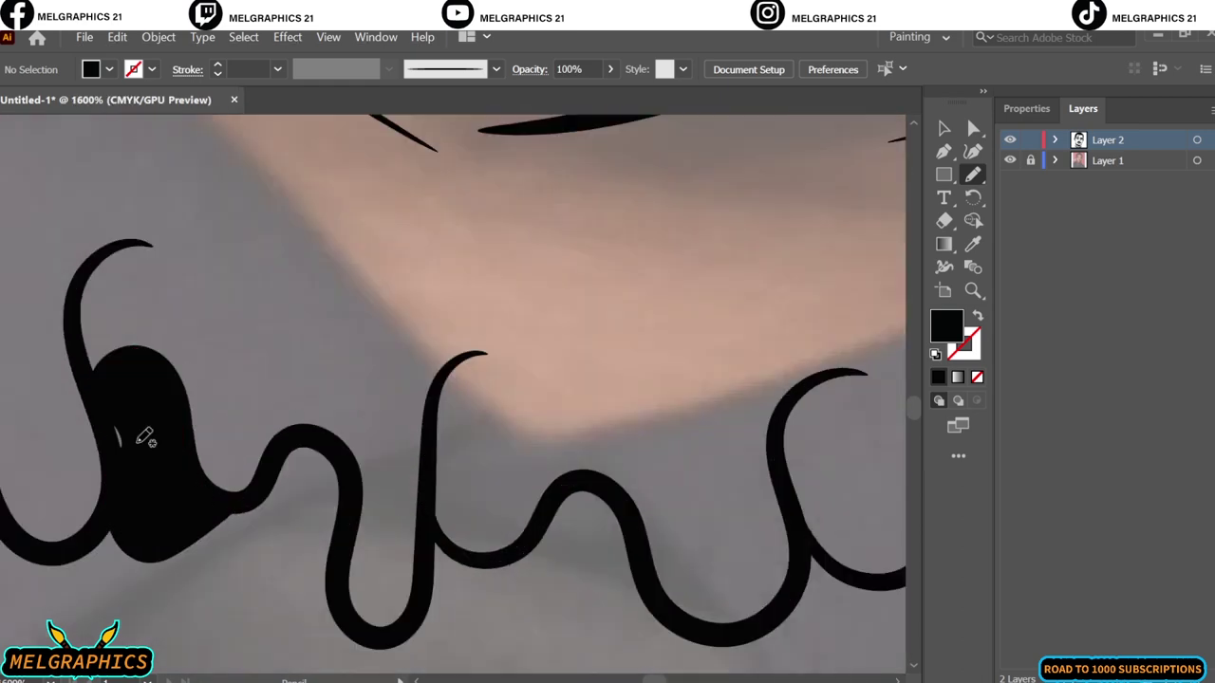
left_click_drag(318, 594, 323, 598)
left_click_drag(617, 579, 344, 522)
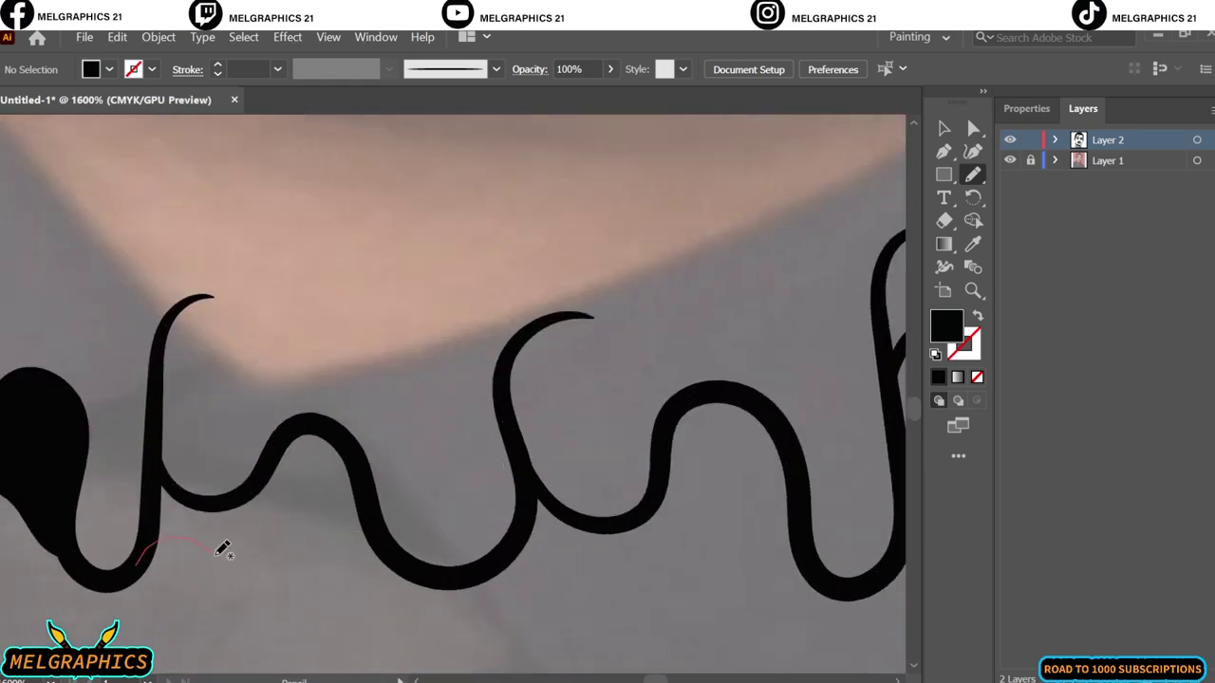
mouse_move(138, 565)
left_mouse_down()
mouse_move(365, 455)
mouse_move(150, 457)
left_mouse_up()
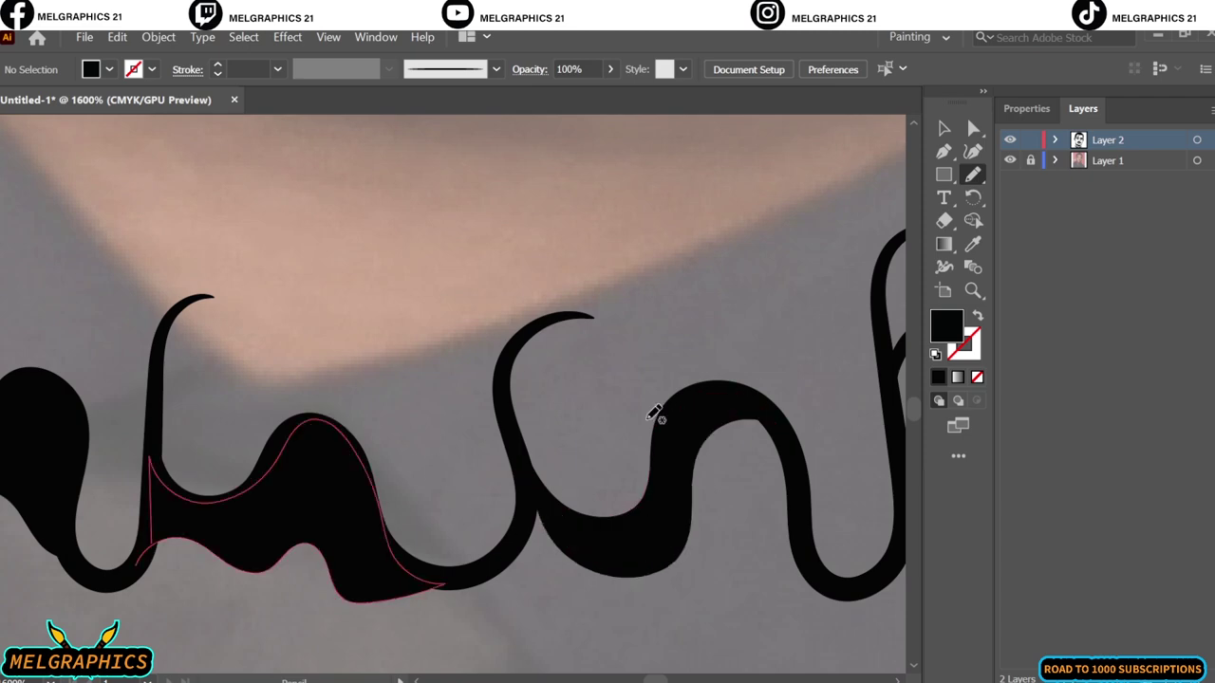
left_click_drag(697, 529, 700, 534)
- Fill the remaining ruffle gaps black and fit the whole portrait in view
key("ctrl+minus")
key("ctrl+minus")
key("ctrl+minus")
key("ctrl+plus")
key("ctrl+plus")
key("ctrl+plus")
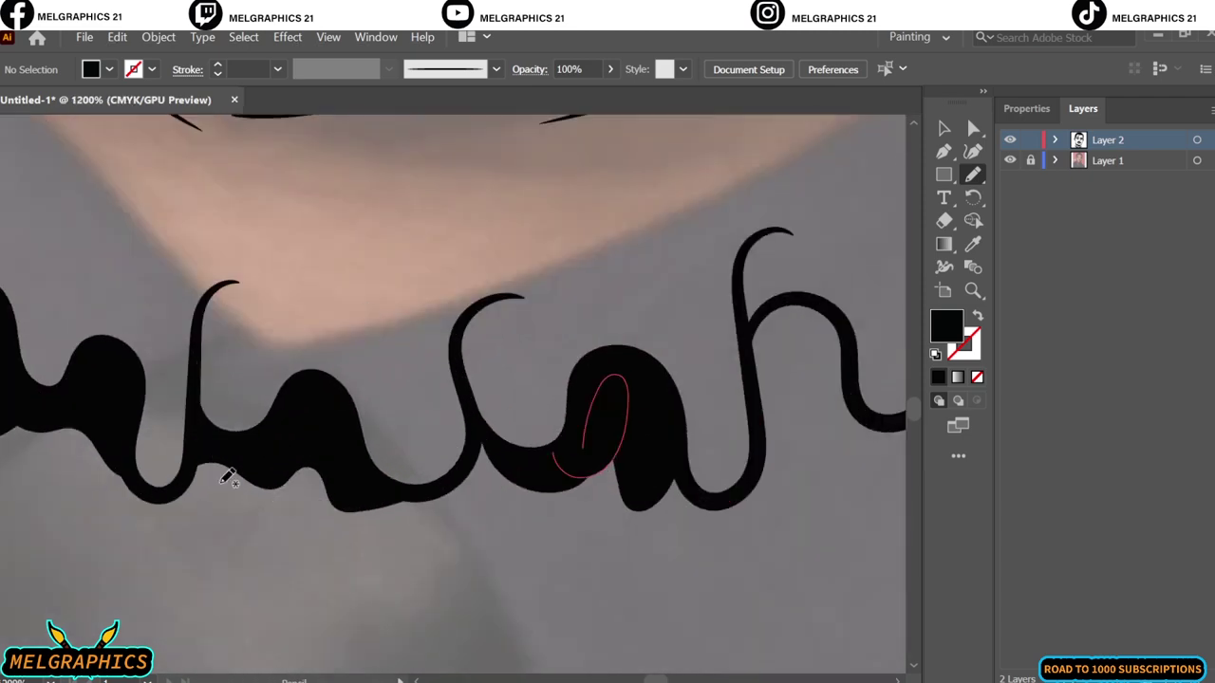
left_click_drag(410, 498, 399, 501)
scroll(652, 488, "right", 5)
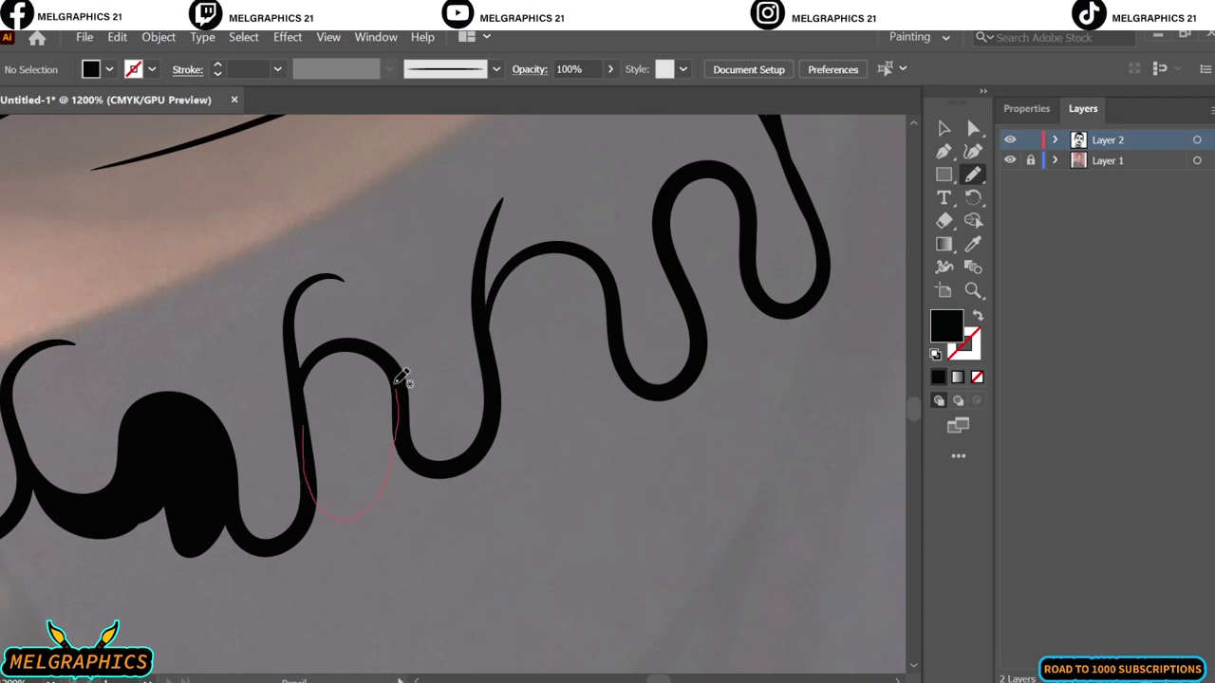
left_click_drag(398, 380, 399, 473)
mouse_move(501, 343)
left_mouse_down()
mouse_move(583, 447)
mouse_move(626, 285)
left_mouse_up()
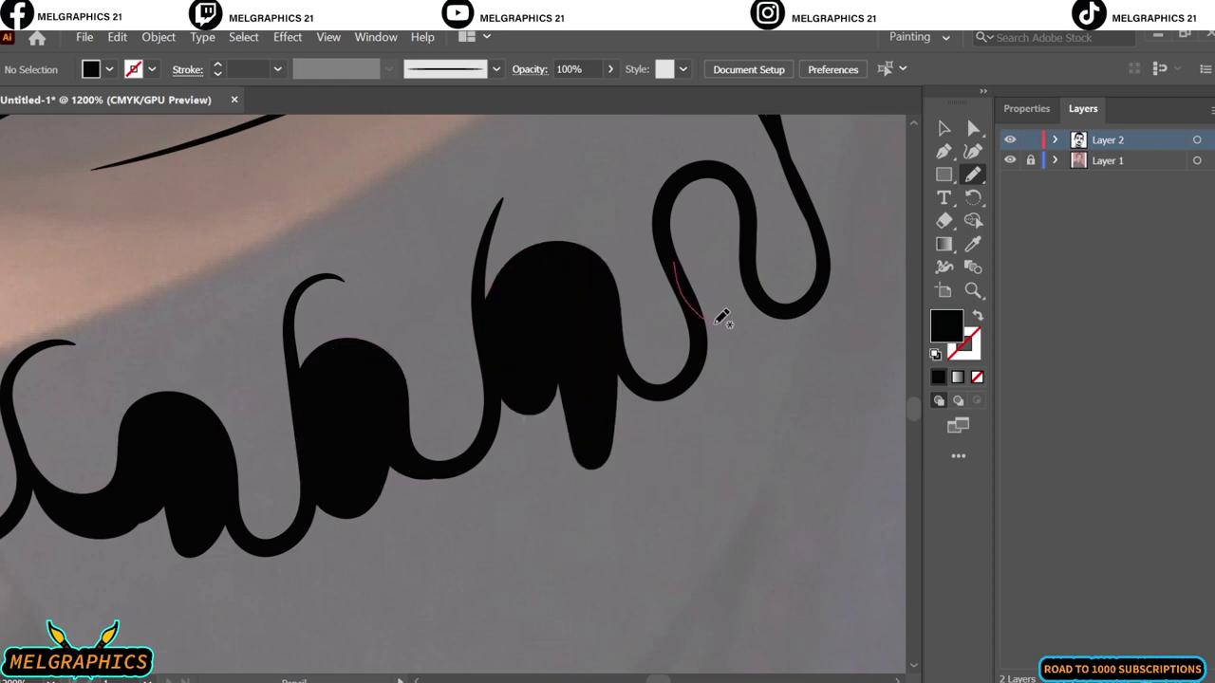
mouse_move(721, 317)
left_mouse_down()
mouse_move(719, 279)
mouse_move(731, 279)
left_mouse_up()
key("ctrl+0")
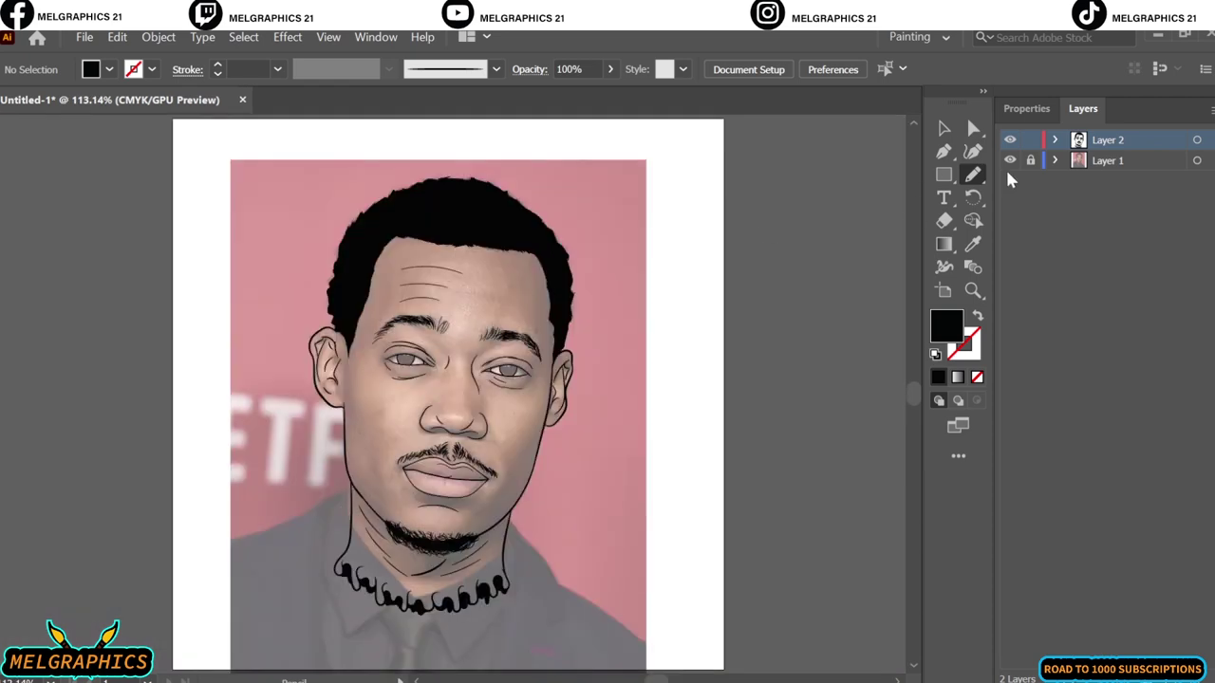
- Hide the reference photo and draw a solid black shadow under the nostrils
left_click(1010, 161)
scroll(472, 408, "up", 4)
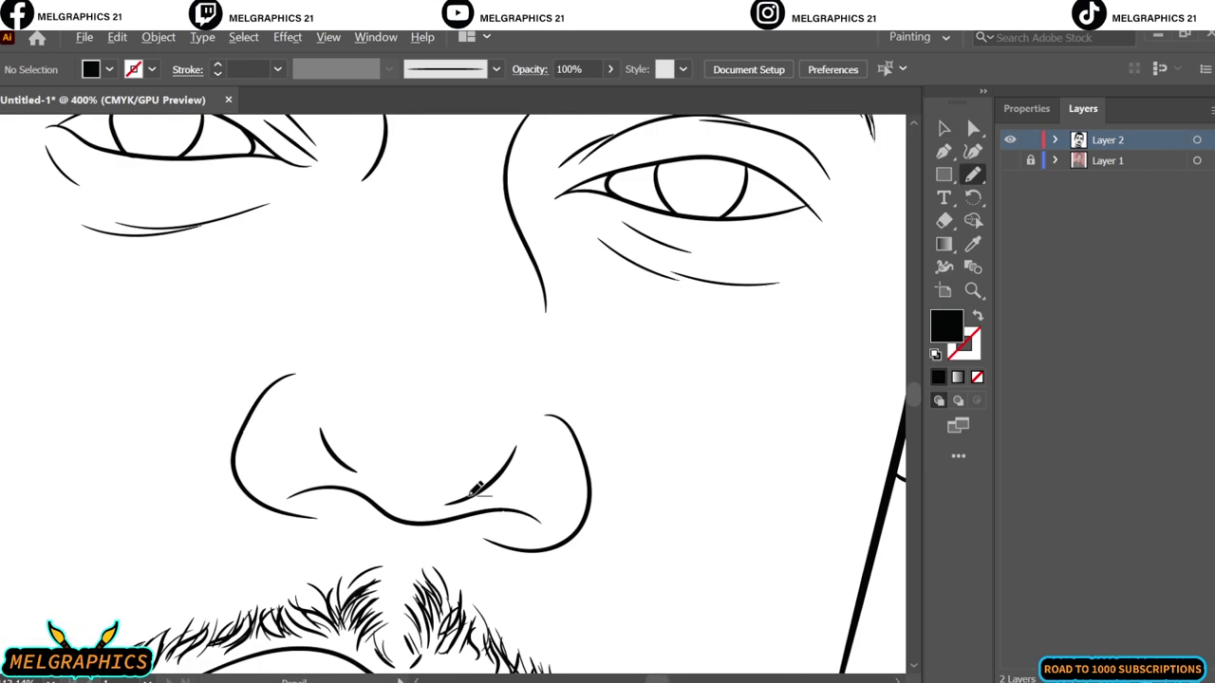
scroll(475, 489, "up", 3)
left_click_drag(505, 577, 399, 570)
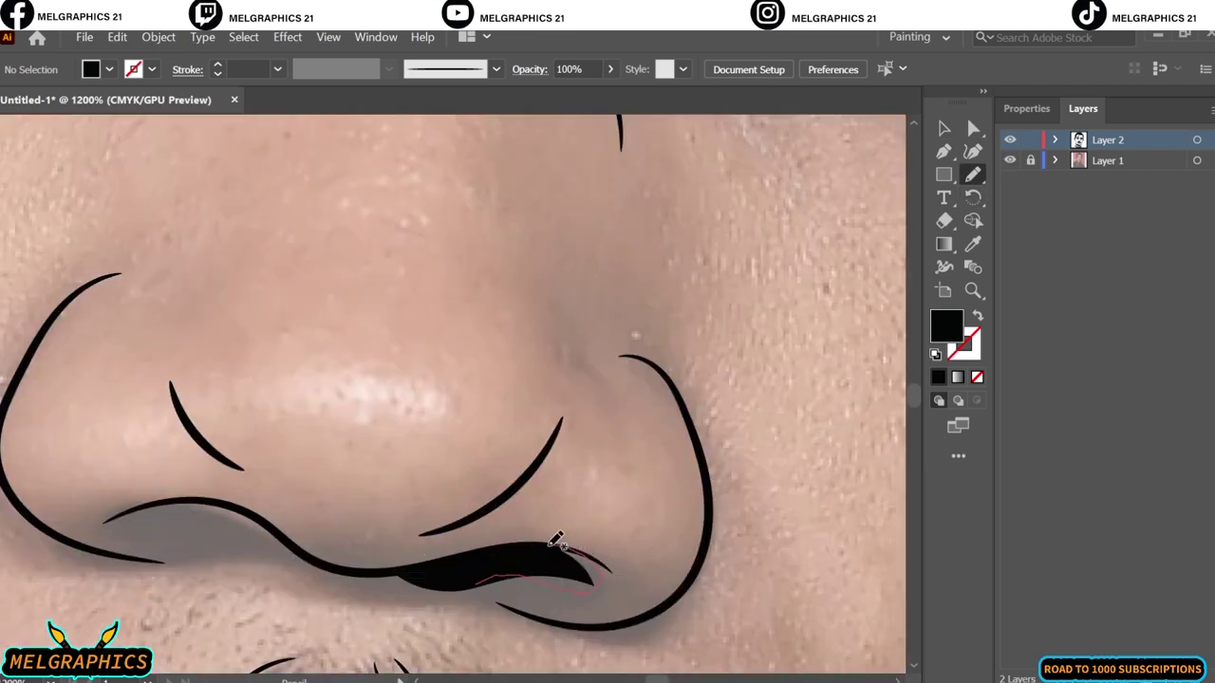
left_click_drag(555, 542, 569, 551)
left_click_drag(121, 506, 304, 548)
- Fill both irises solid black, then fit the face in view and hide the reference photo
scroll(304, 548, "down", 5)
scroll(307, 503, "up", 6)
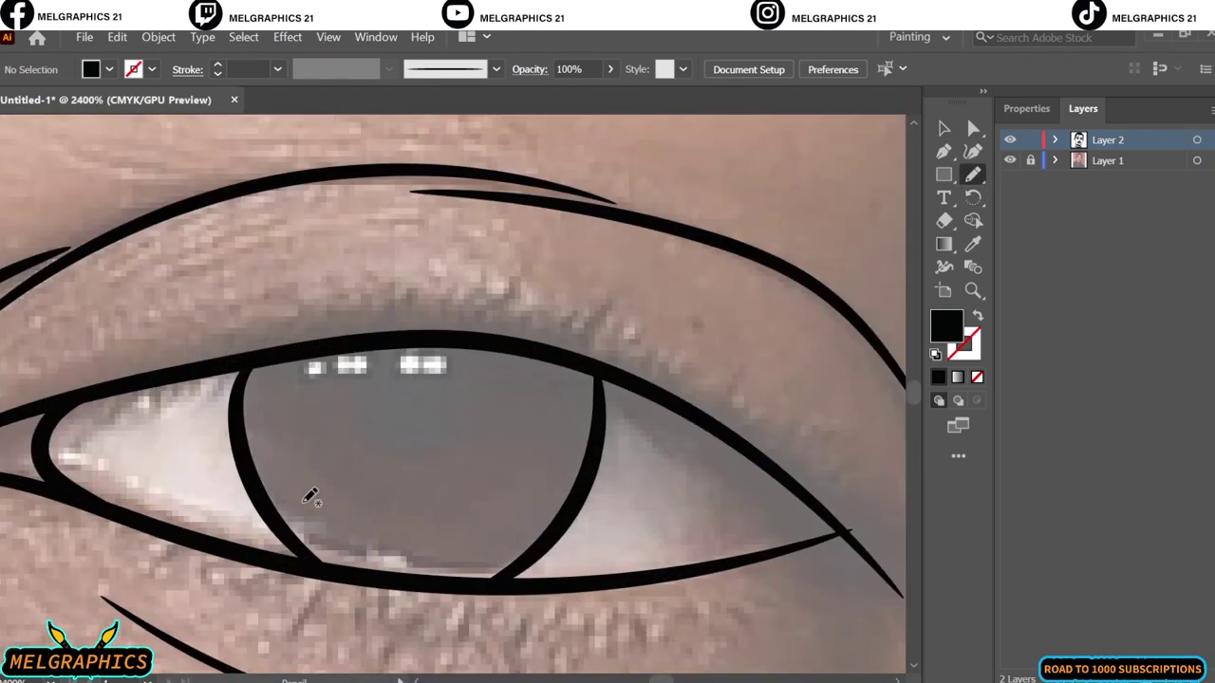
mouse_move(311, 497)
left_mouse_down()
mouse_move(258, 352)
mouse_move(461, 339)
mouse_move(502, 583)
mouse_move(610, 389)
left_mouse_up()
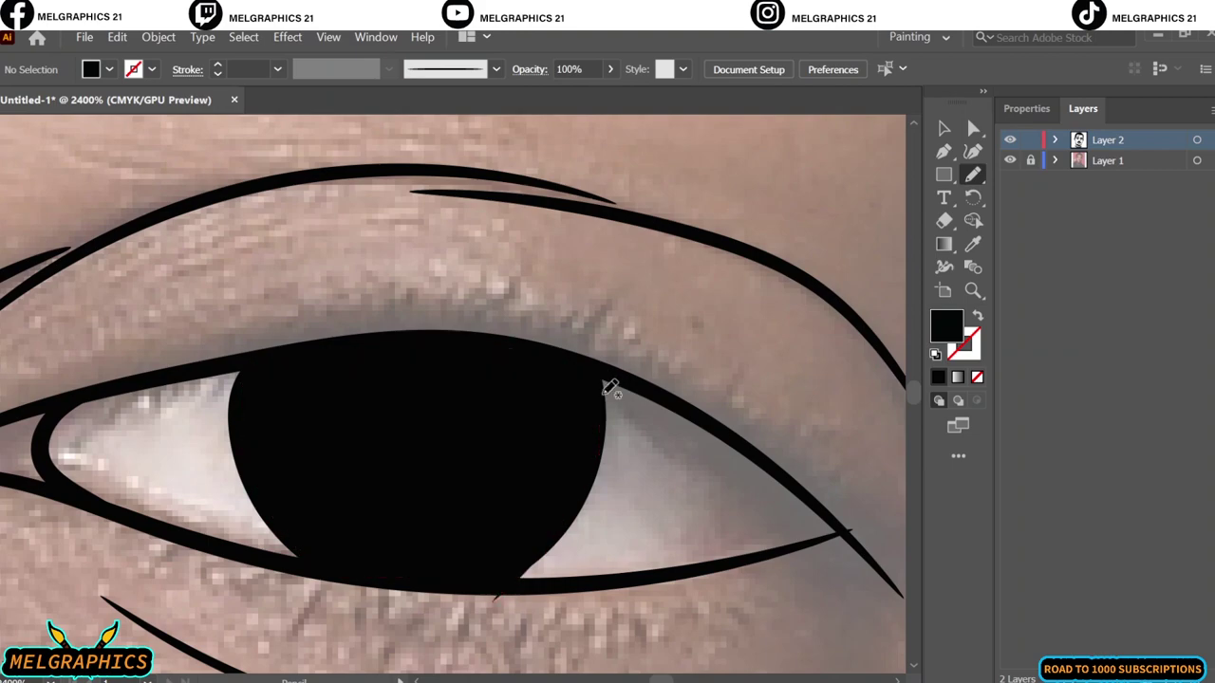
left_click_drag(902, 583, 904, 591)
scroll(570, 427, "down", 5)
scroll(392, 462, "up", 4)
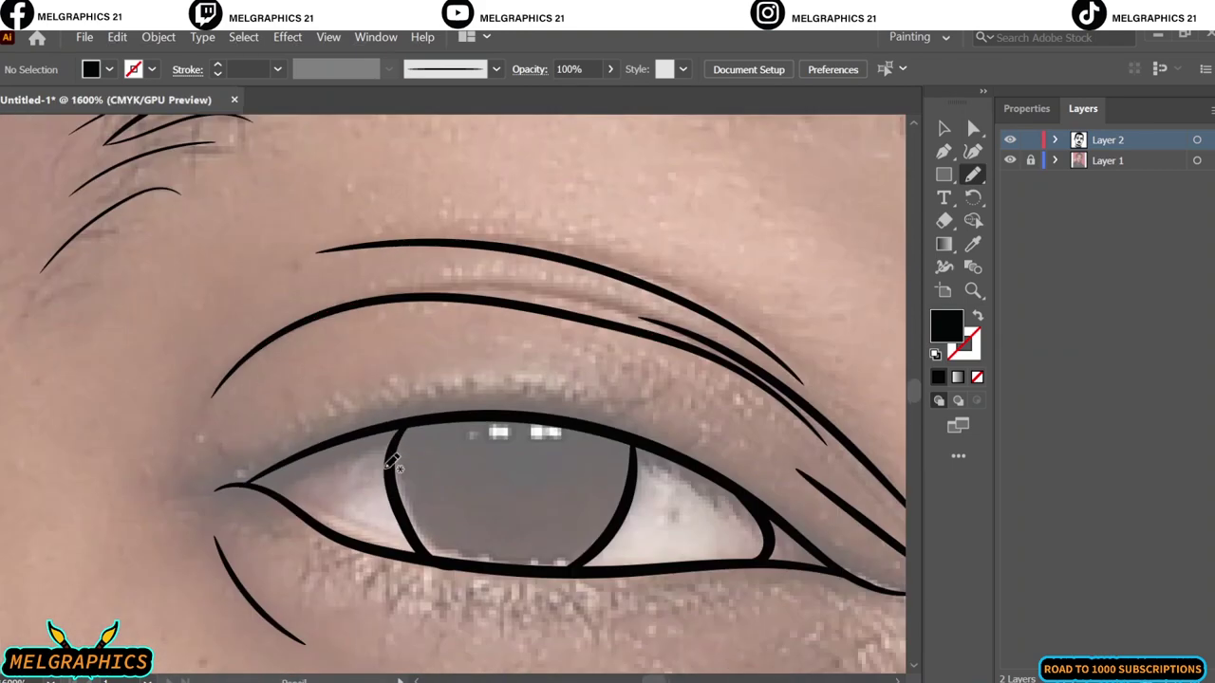
left_click_drag(353, 435, 398, 429)
mouse_move(398, 432)
left_mouse_down()
mouse_move(420, 542)
mouse_move(646, 439)
mouse_move(398, 432)
left_mouse_up()
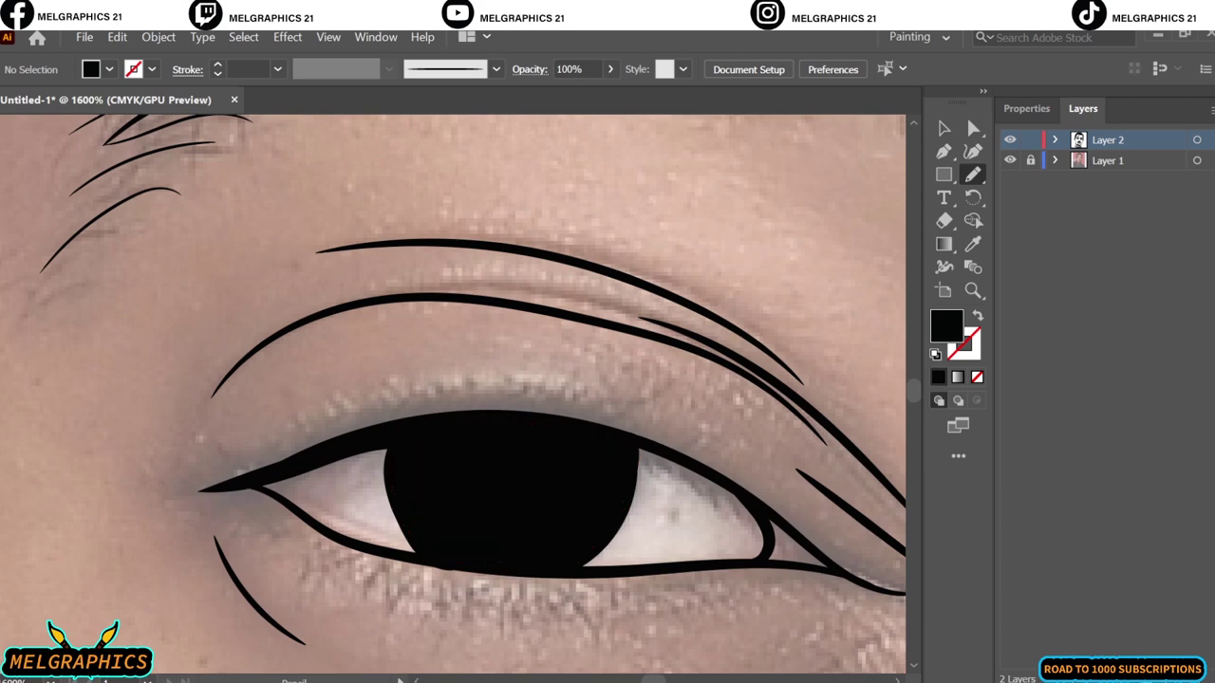
key("ctrl+0")
left_click(944, 129)
left_click(1010, 161)
- Expand the line art's appearance into shapes and duplicate the line-art layer as a backup
left_click_drag(262, 156, 653, 651)
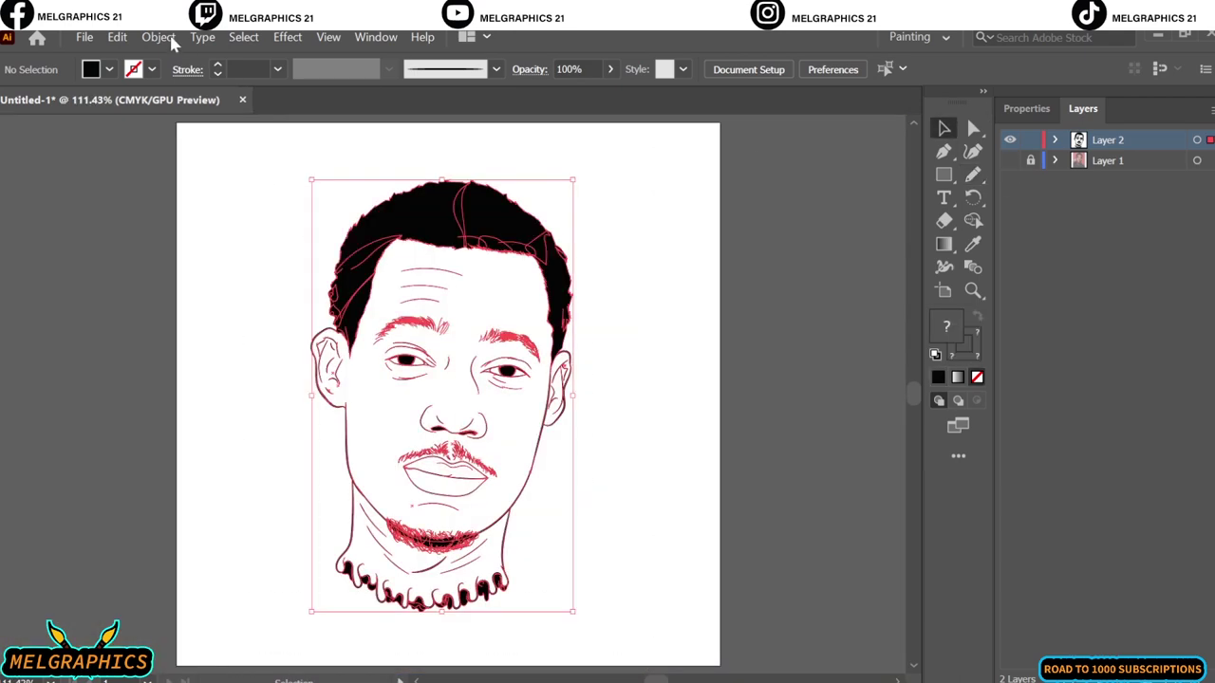
left_click(177, 41)
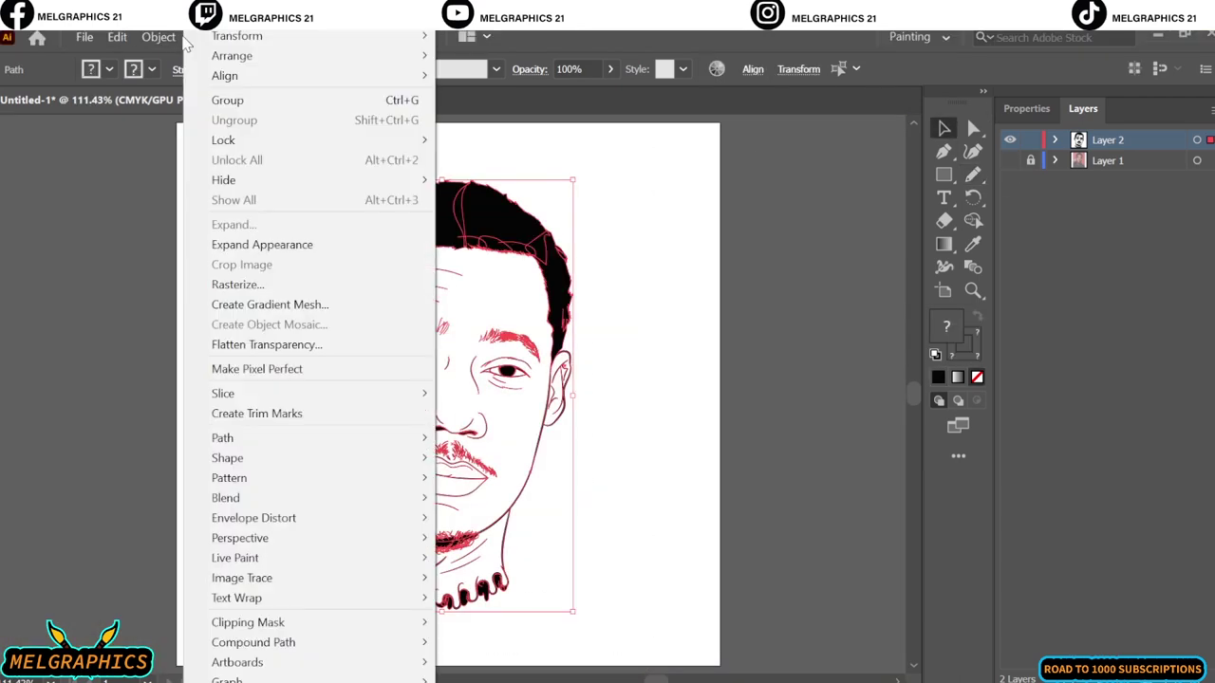
left_click(232, 245)
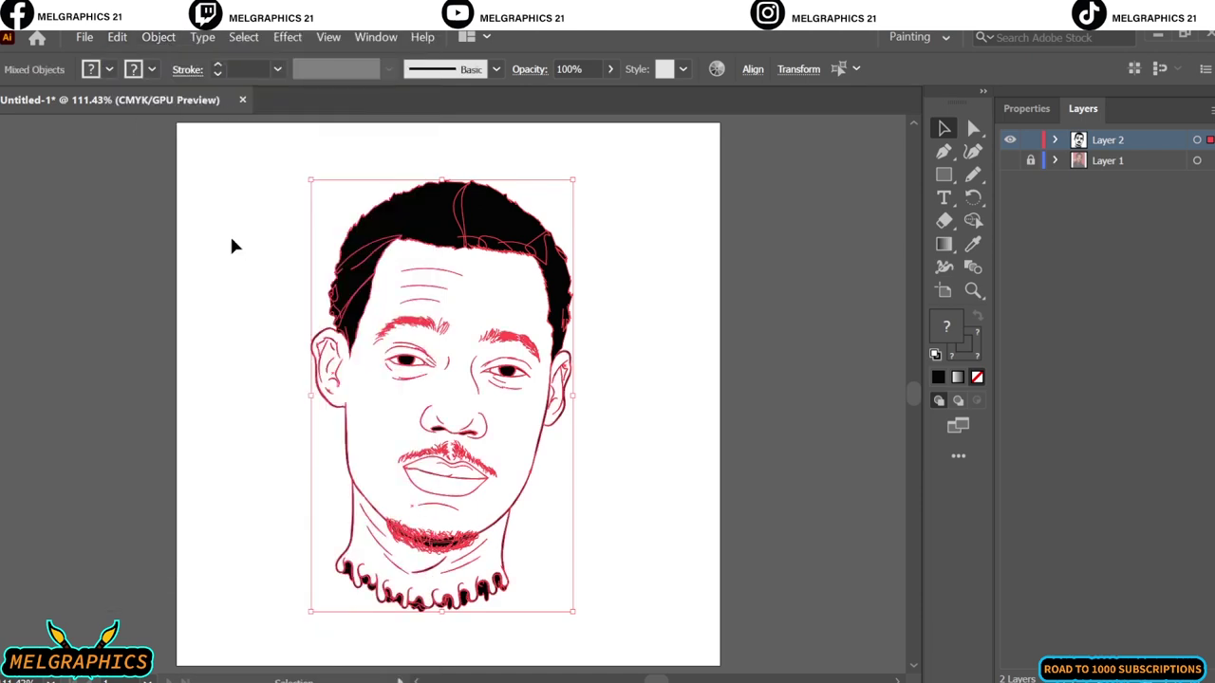
left_click(1027, 108)
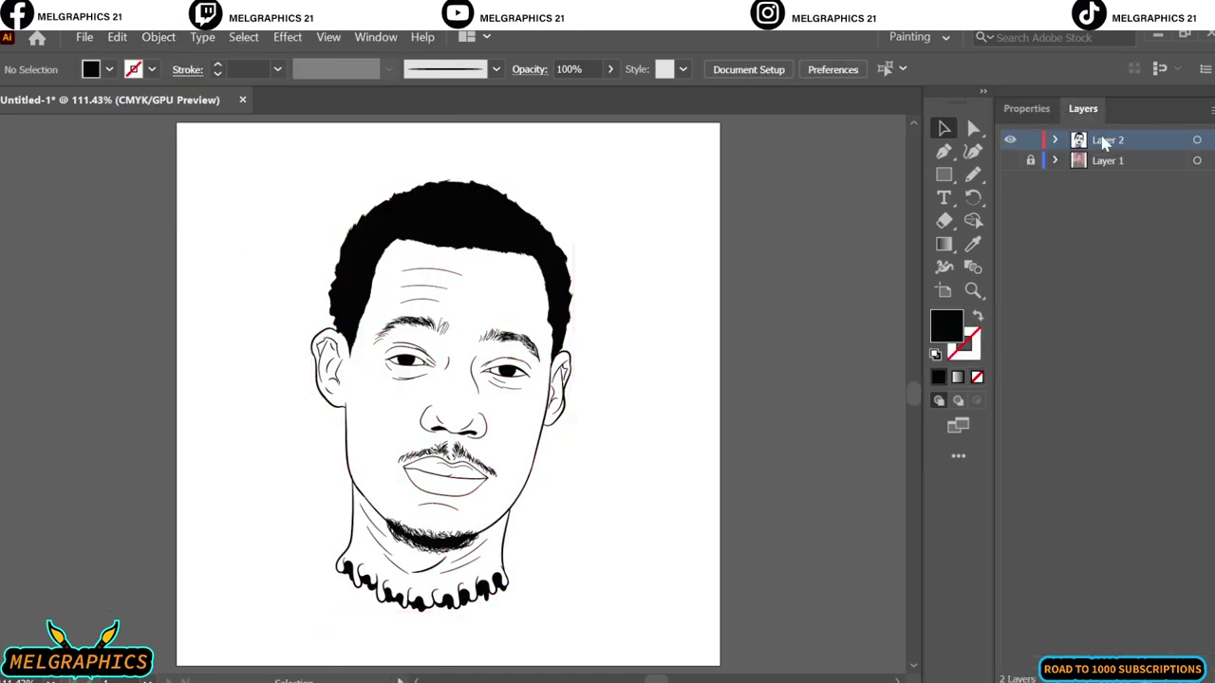
mouse_move(1010, 160)
left_mouse_down()
mouse_move(1012, 147)
mouse_move(1010, 161)
left_mouse_up()
left_click(1010, 180)
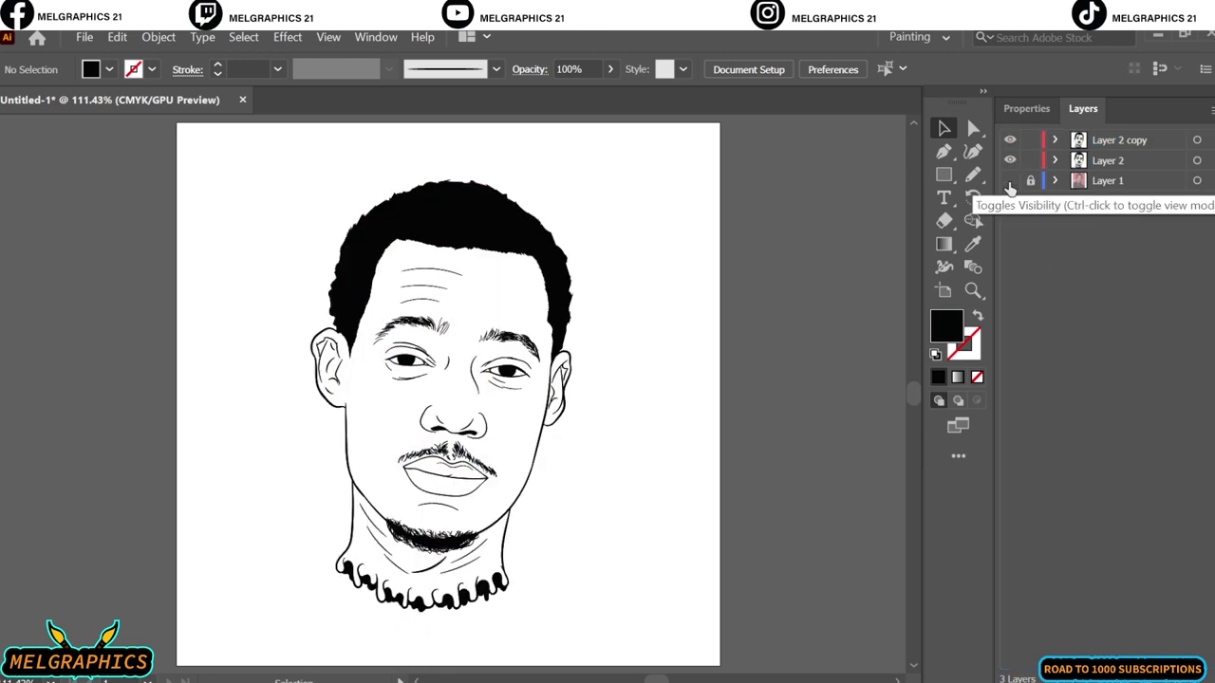
- Pencil a black edge along the hairline and fit the portrait in view
left_click(973, 175)
scroll(376, 347, "up", 3)
scroll(380, 343, "up", 5)
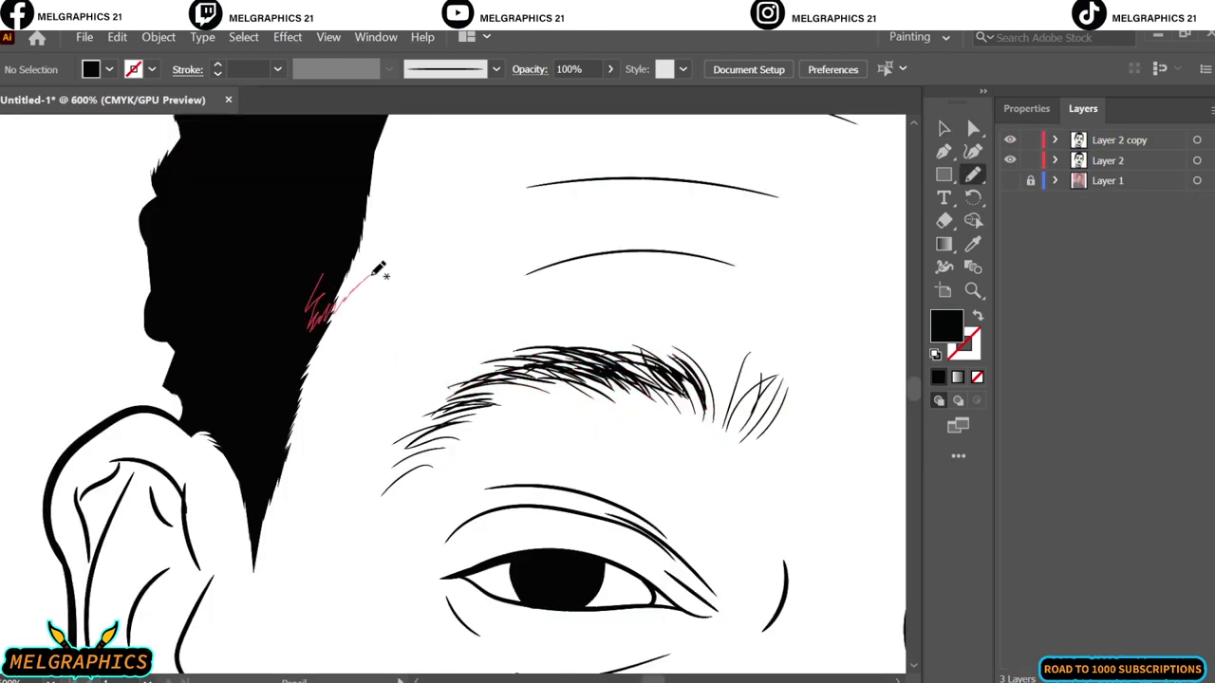
left_click_drag(378, 270, 380, 209)
key("ctrl+0")
left_click(944, 129)
key("ctrl+a")
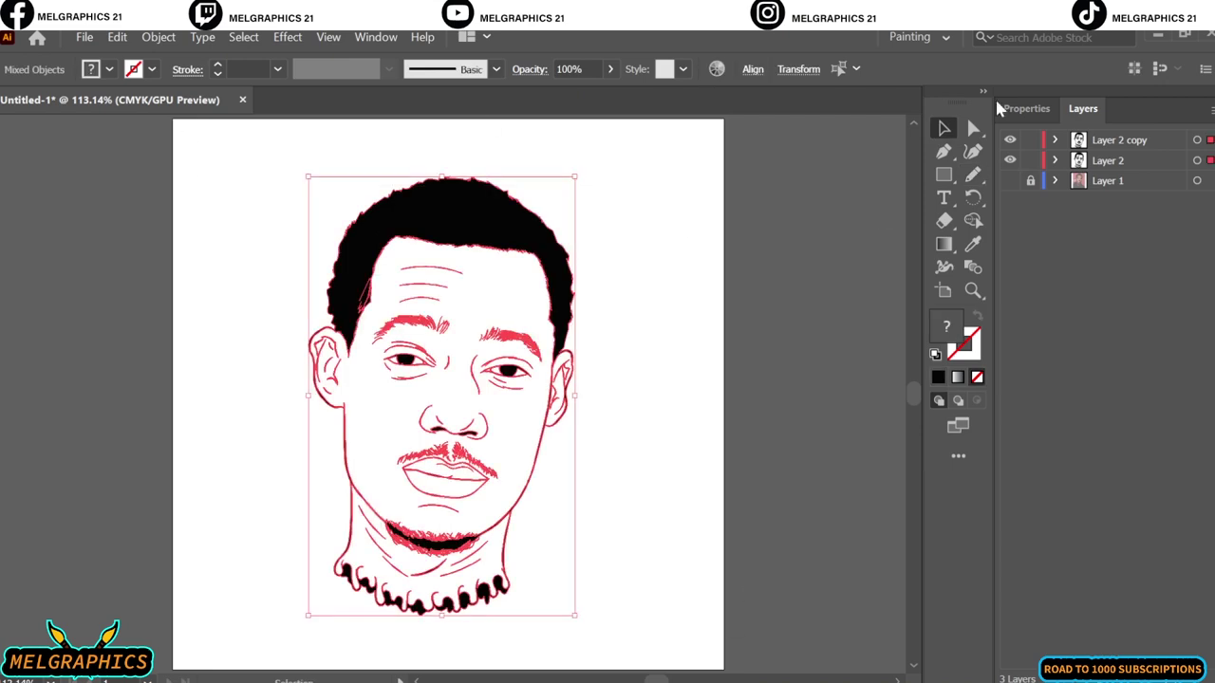
left_click(1027, 109)
left_click(804, 393)
- Make the copied line-art layer active and fill the hair edge black
left_click(1072, 108)
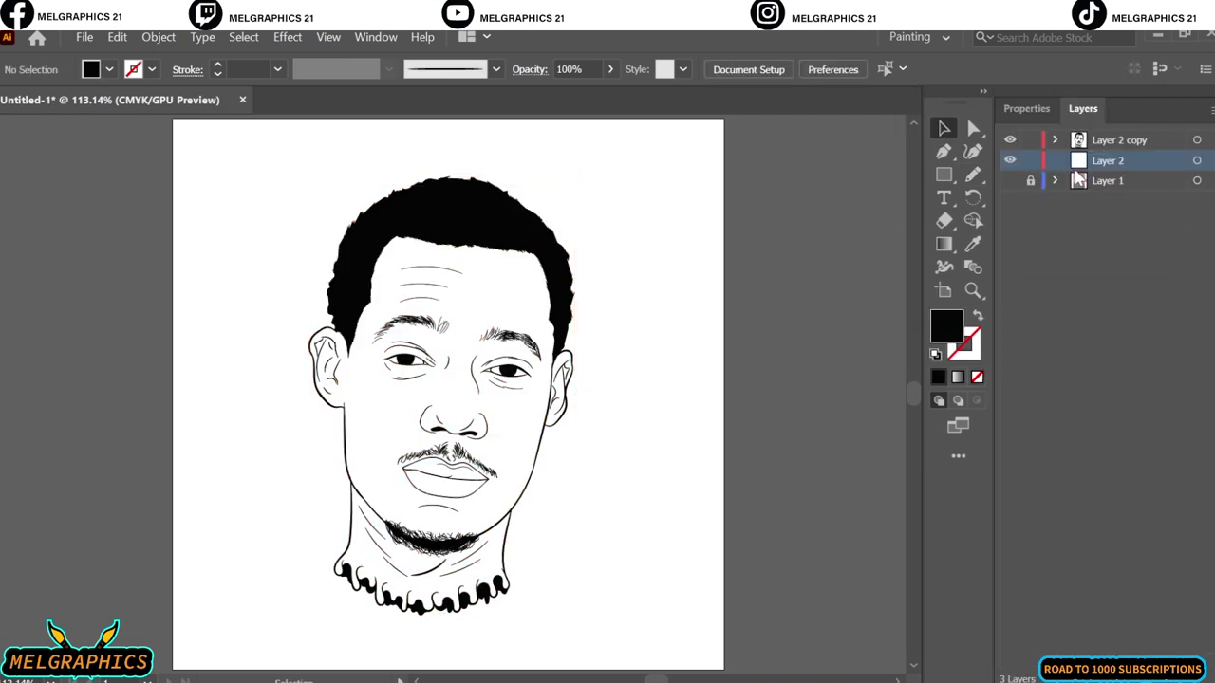
left_click(1010, 160)
left_click(1009, 160)
left_click(1009, 161)
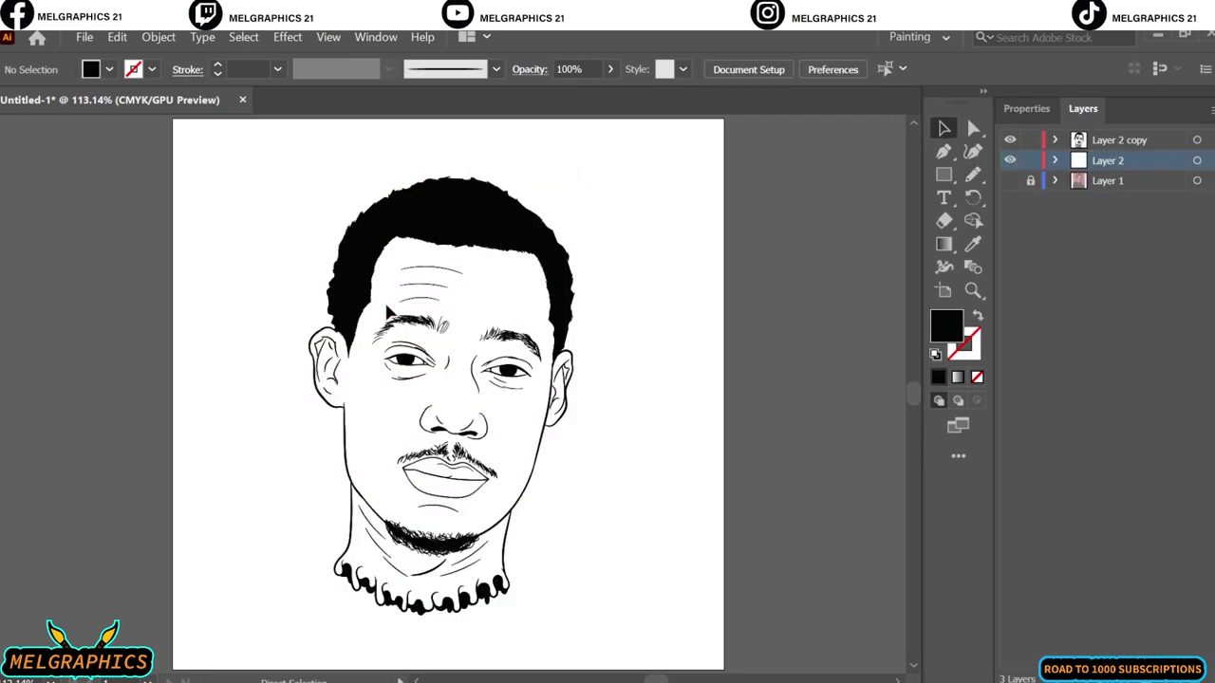
left_click(1119, 140)
key("a")
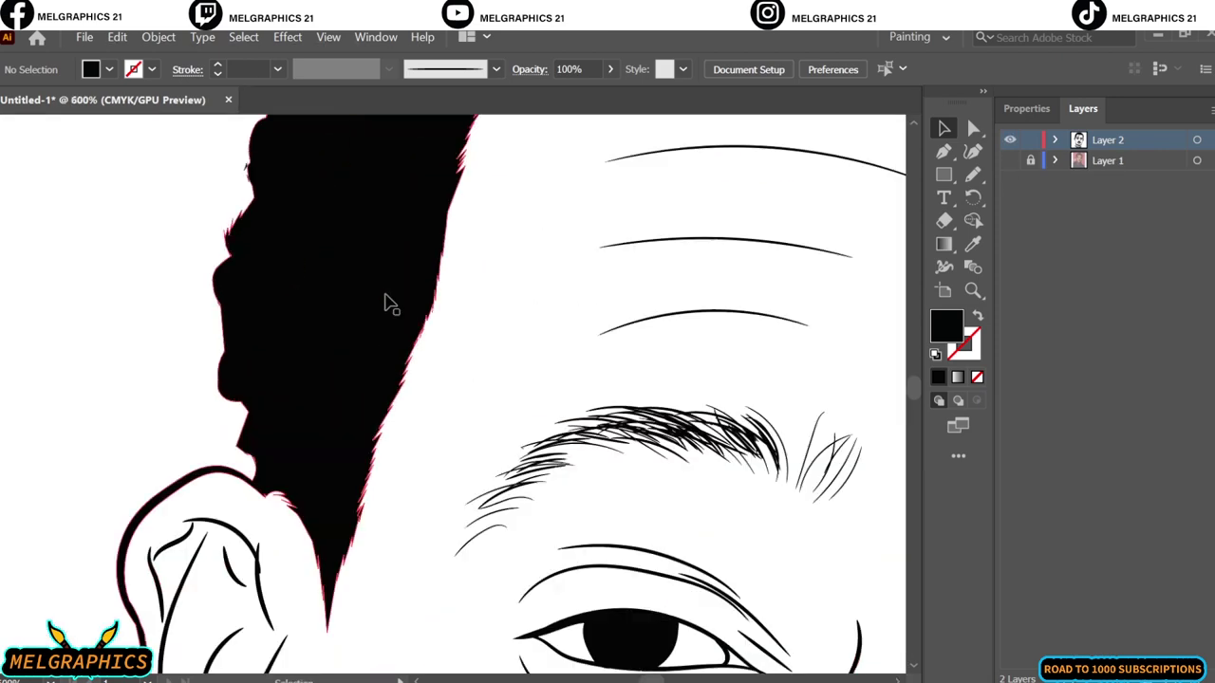
left_click_drag(423, 344, 451, 256)
key("ctrl+0")
- Select all artwork, expand the shape-combining options, and make Layer 2 active
key("v")
key("ctrl+a")
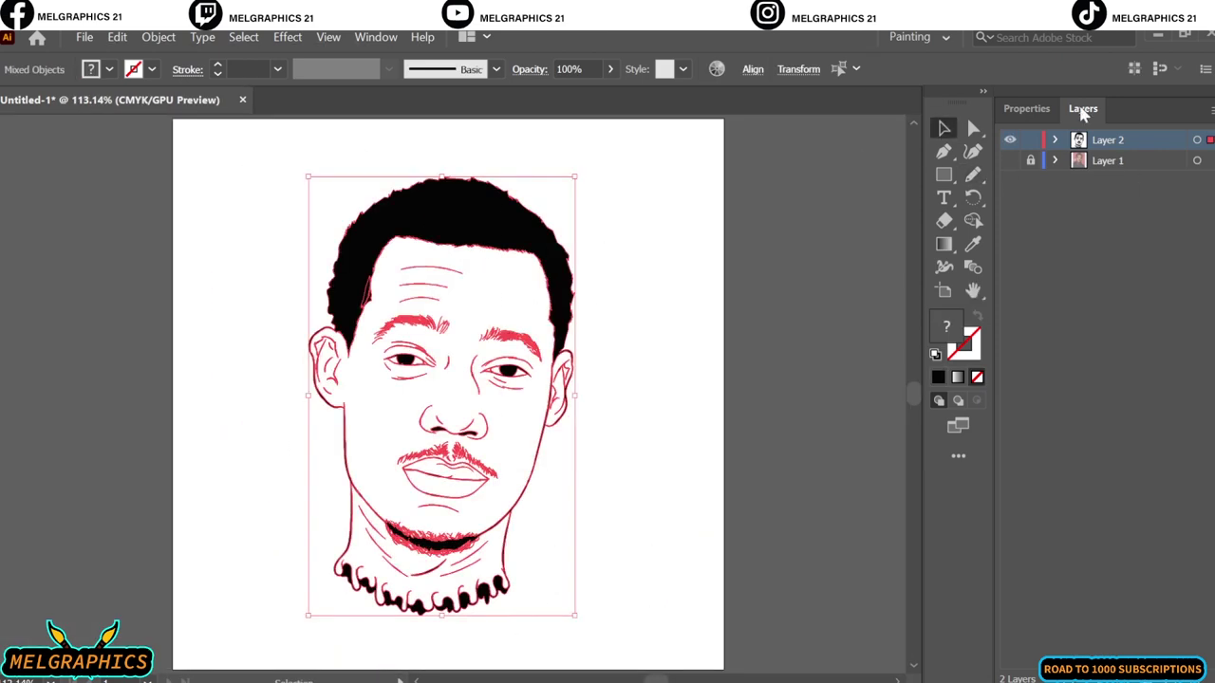
left_click(1200, 586)
left_click(825, 474)
left_click(1083, 108)
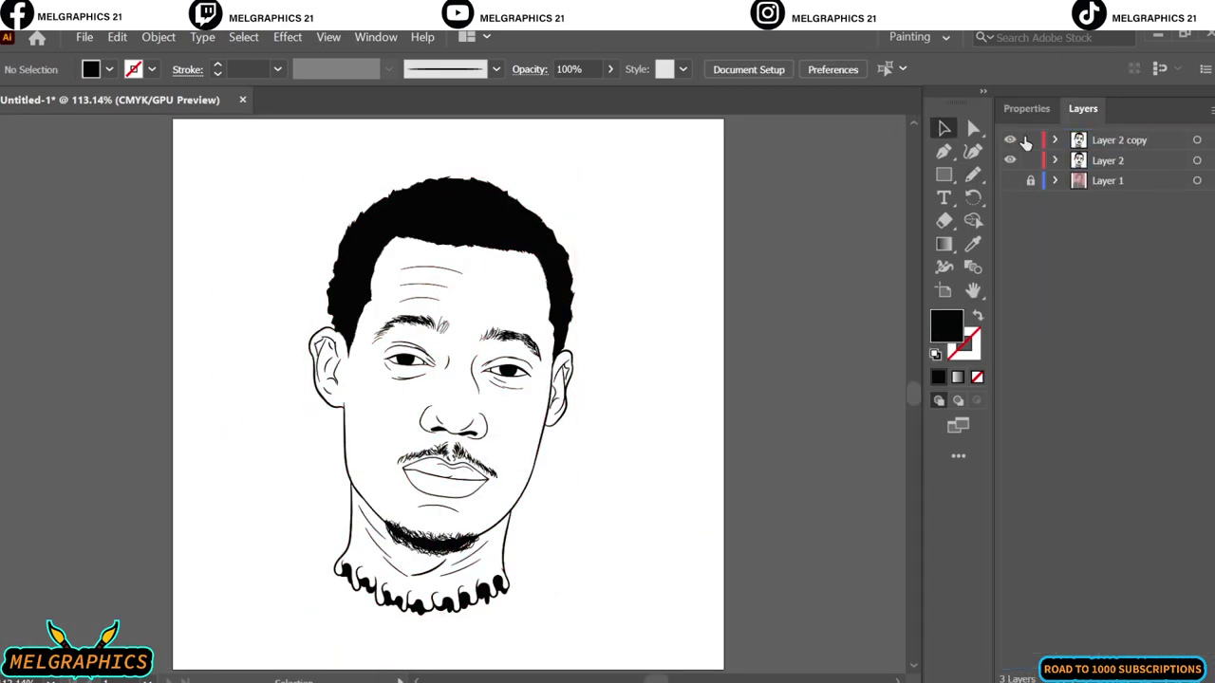
left_click(1118, 163)
- Add a new layer and draw an orange rectangle covering the artboard
left_click(1010, 180)
key("ctrl+l")
double_click(946, 326)
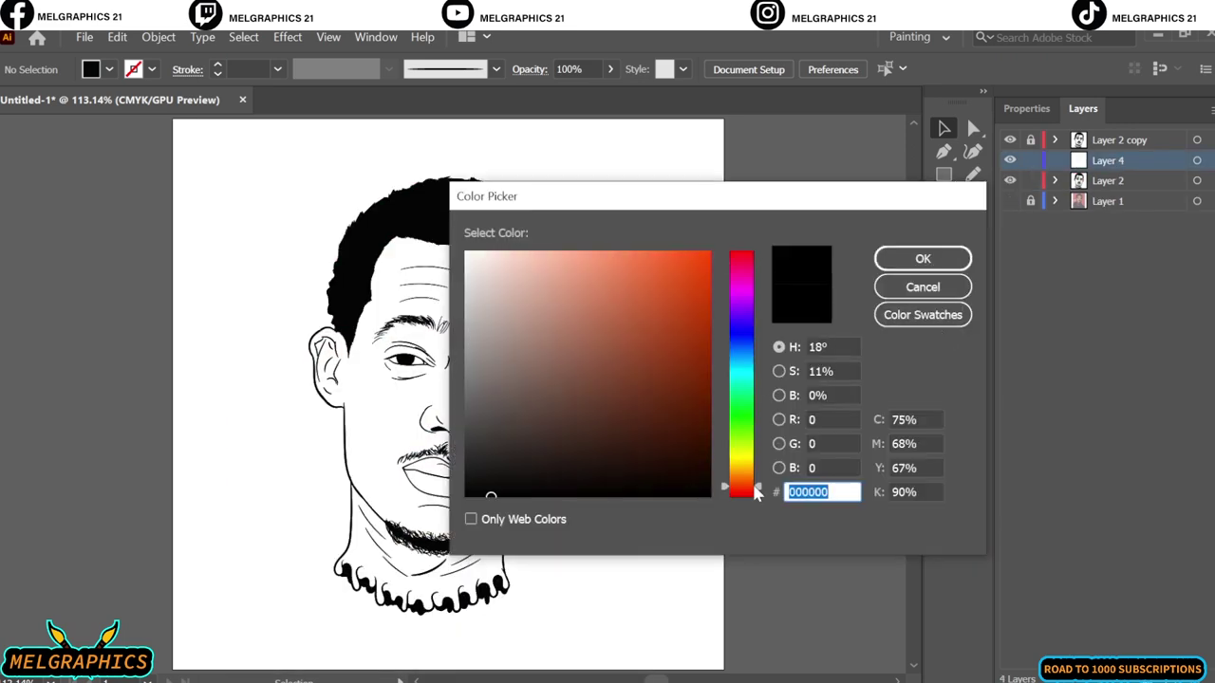
left_click(658, 287)
left_click(923, 258)
left_click_drag(253, 145, 617, 649)
left_click(117, 37)
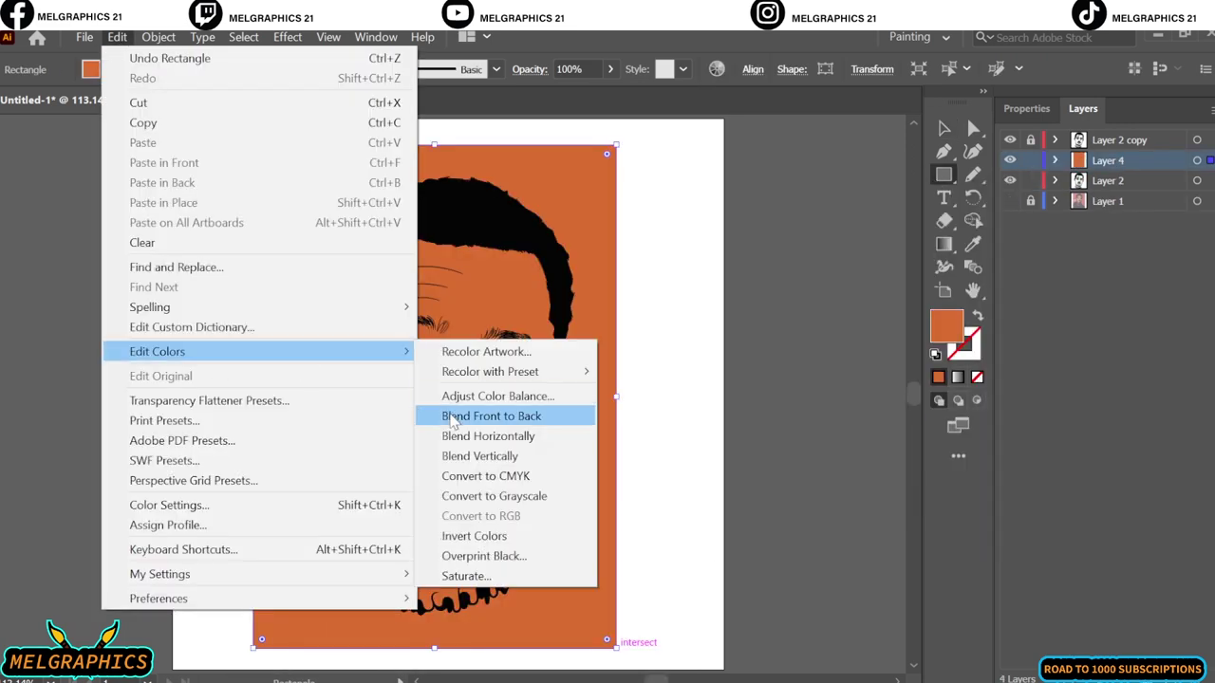
- Darken the orange rectangle using Adjust Color Balance
left_click(522, 393)
left_click(702, 502)
mouse_move(854, 289)
left_mouse_down()
mouse_move(851, 346)
mouse_move(864, 375)
left_mouse_up()
left_click(883, 503)
right_click(641, 394)
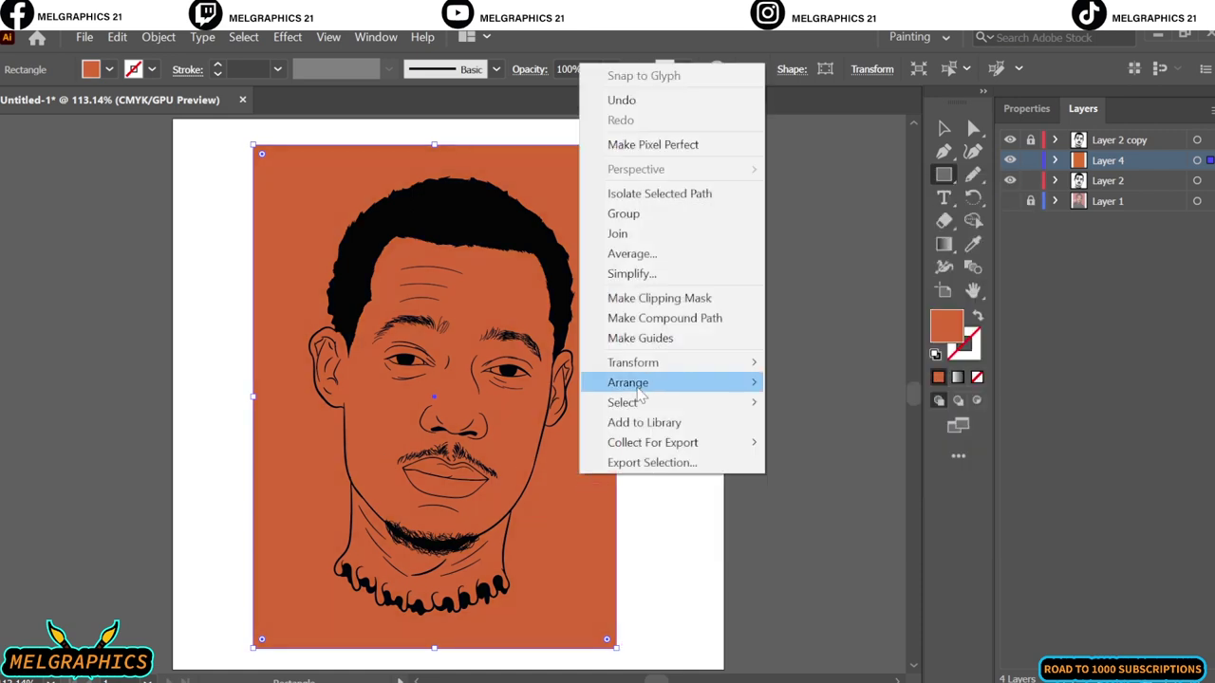
key("Escape")
left_click(570, 453)
left_click(651, 399)
- Move the orange rectangle into Layer 2, behind the line art, then bring it forward one step
right_click(558, 95)
left_click(826, 472)
key("v")
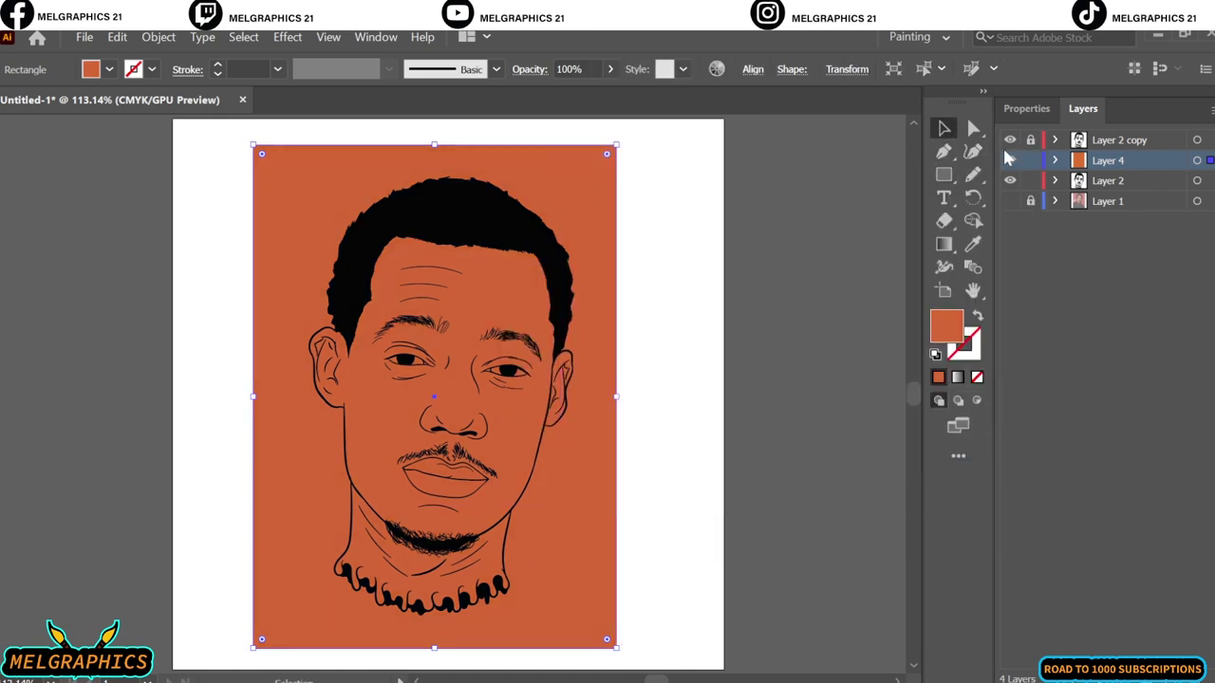
key("ctrl+shift+a")
left_click(596, 496)
key("ctrl+x")
key("ctrl+b")
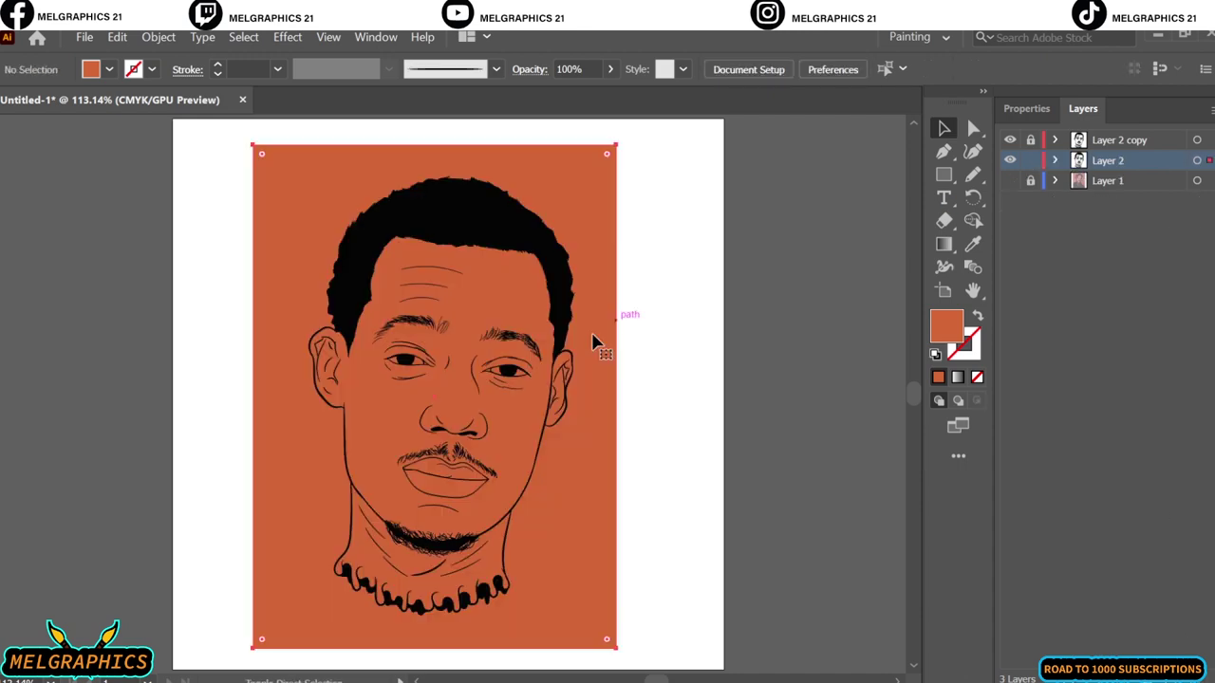
right_click(593, 342)
left_click(815, 616)
key("ctrl+a")
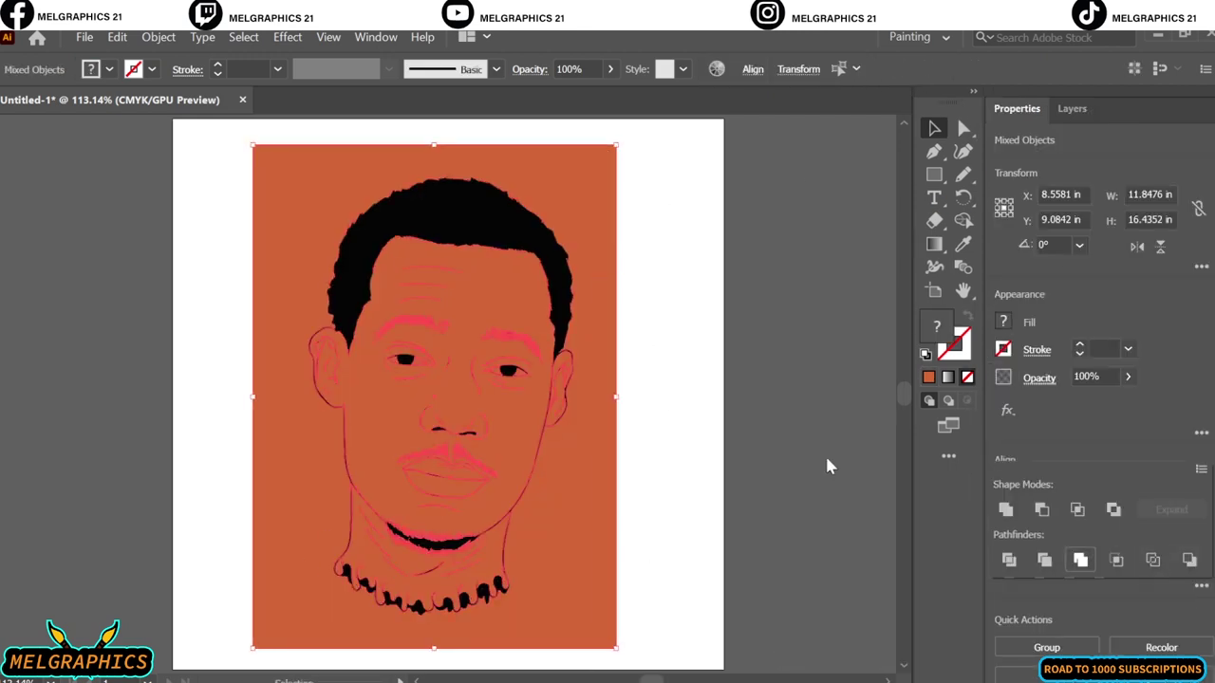
left_click(676, 438)
- Enter the line-art group, delete the leftover orange rectangle, and darken the upper lip
double_click(600, 475)
key("Delete")
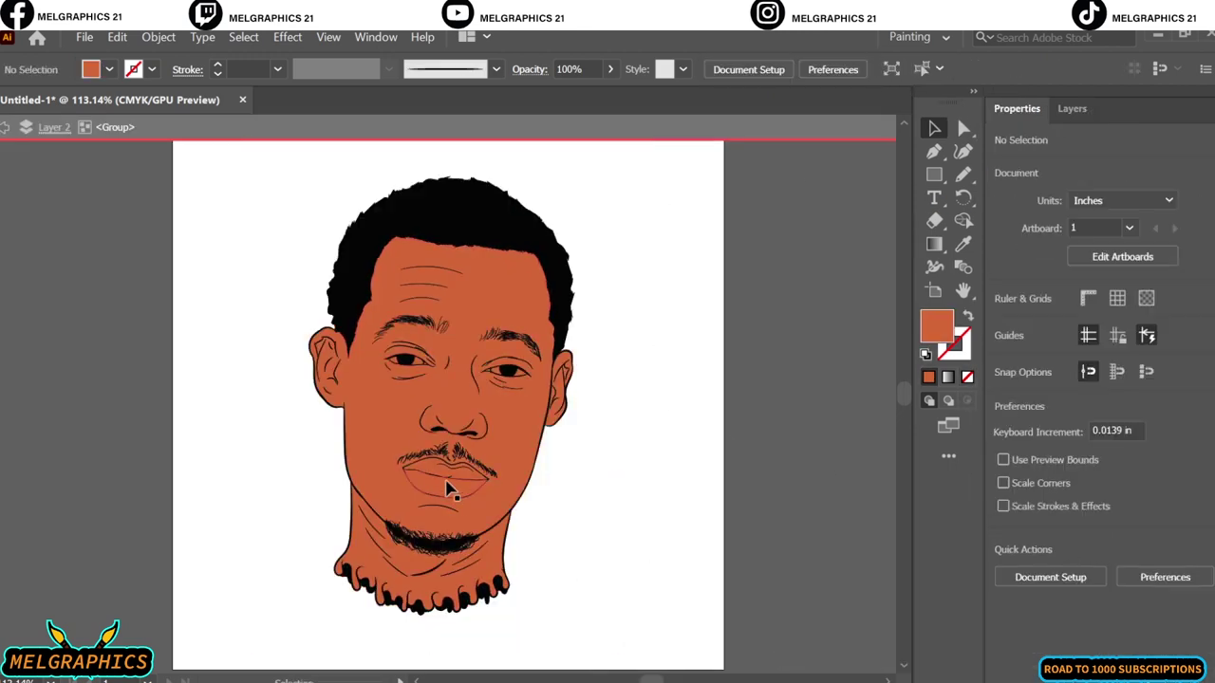
scroll(450, 489, "up", 3)
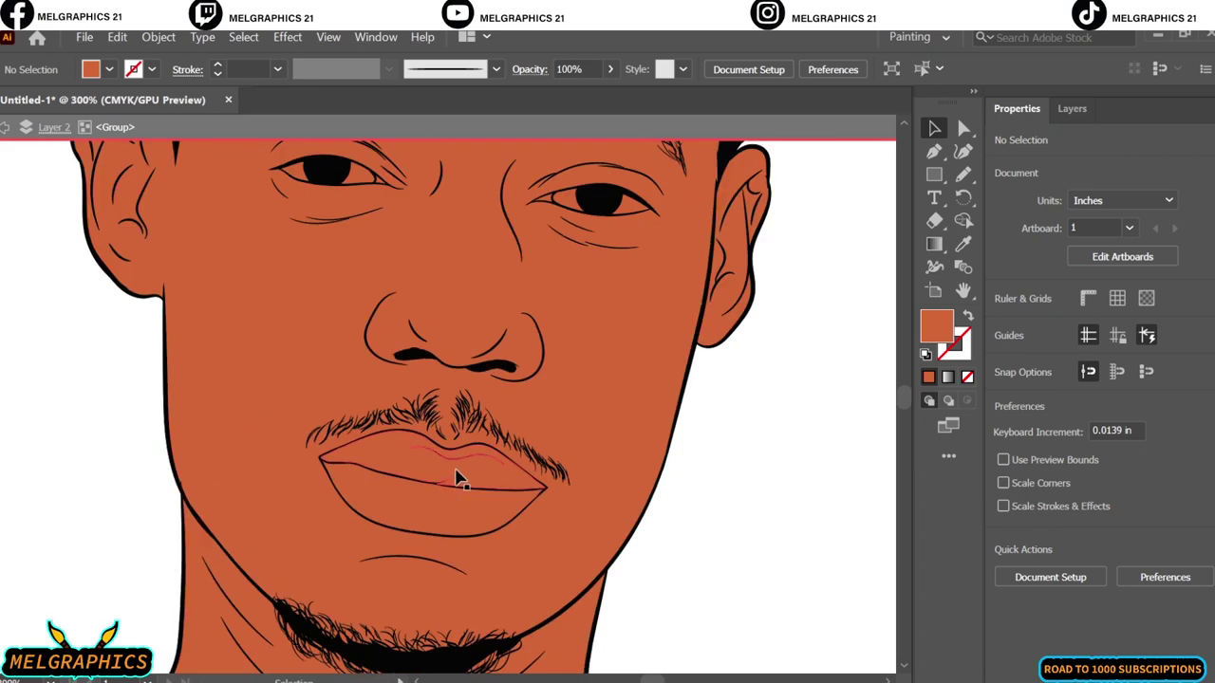
left_click(456, 478)
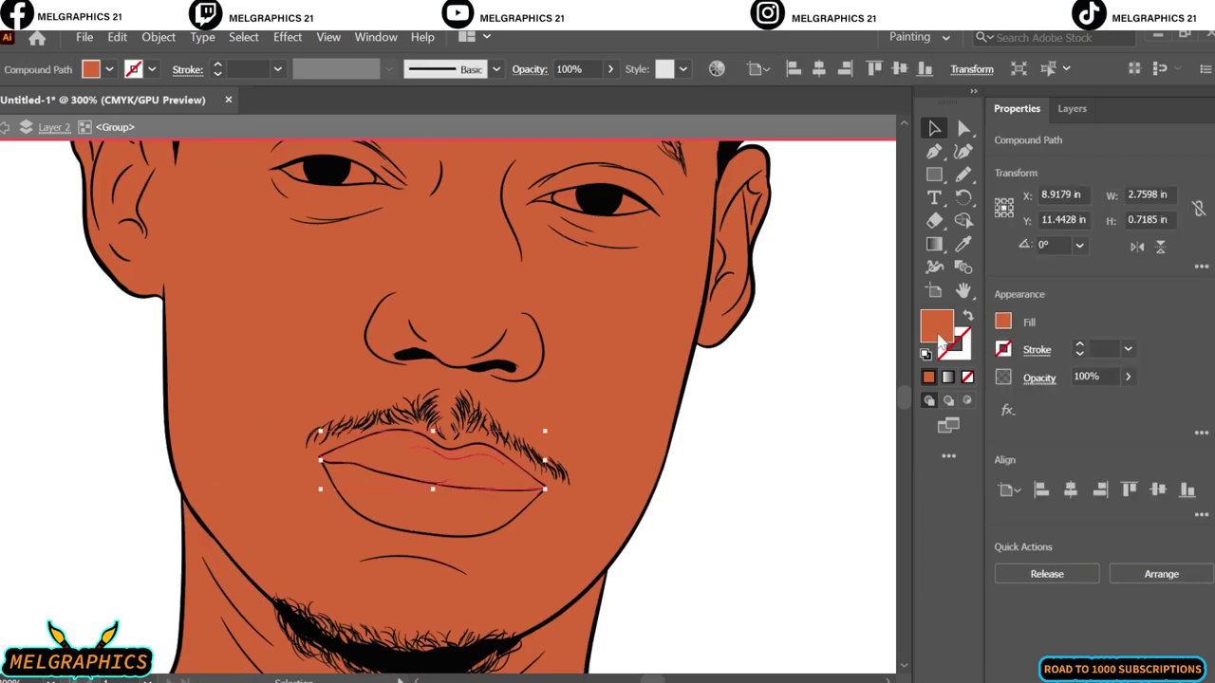
double_click(936, 325)
left_click(565, 359)
left_click(923, 259)
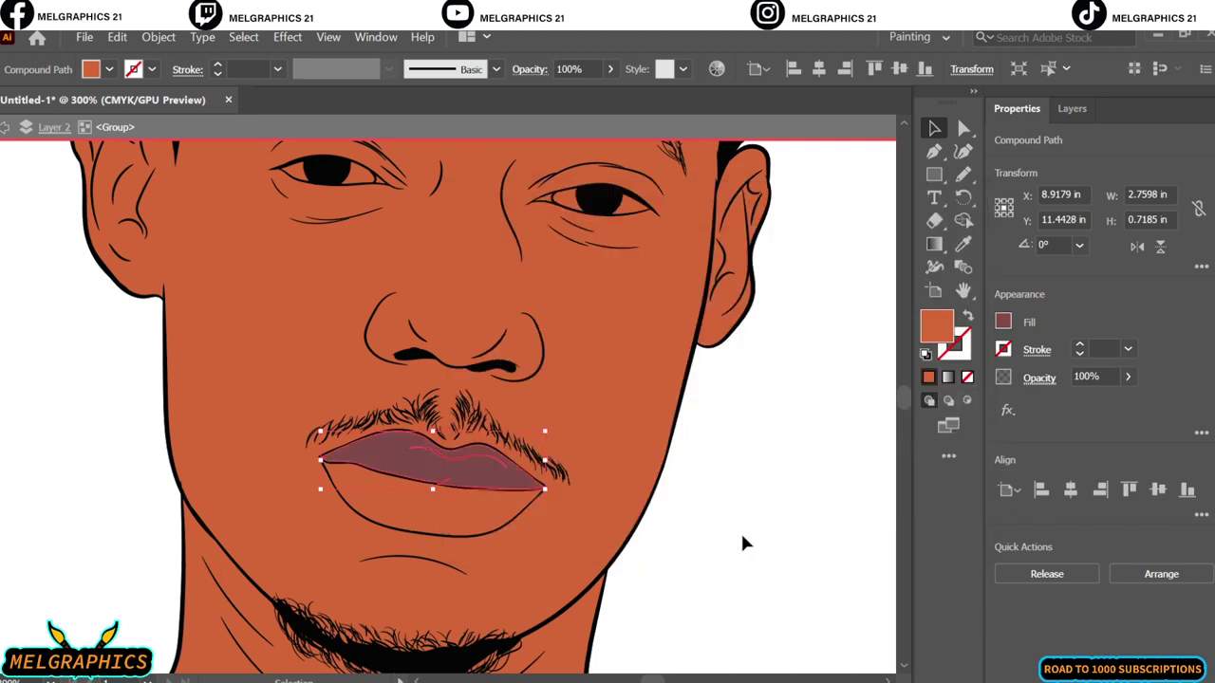
- Recolour the lower lip to the lighter pink C17C7C
left_click(379, 513)
double_click(936, 326)
left_click(546, 360)
left_click(929, 259)
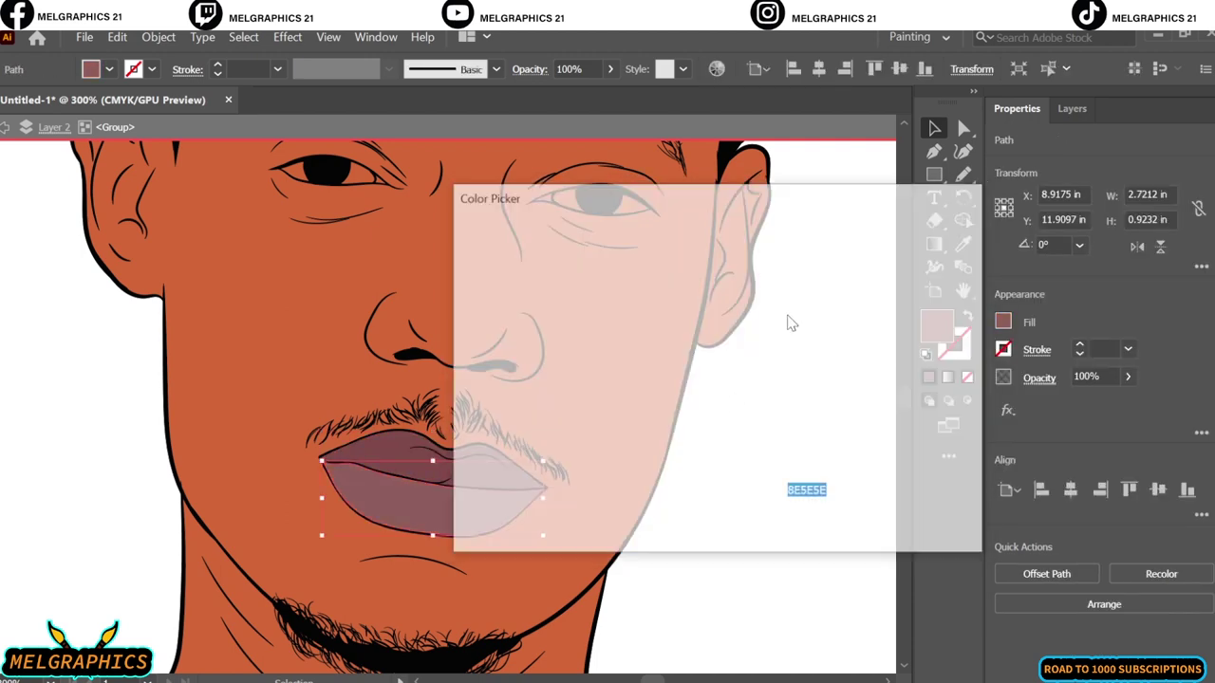
double_click(935, 326)
left_click(553, 309)
left_click(923, 258)
left_click(789, 444)
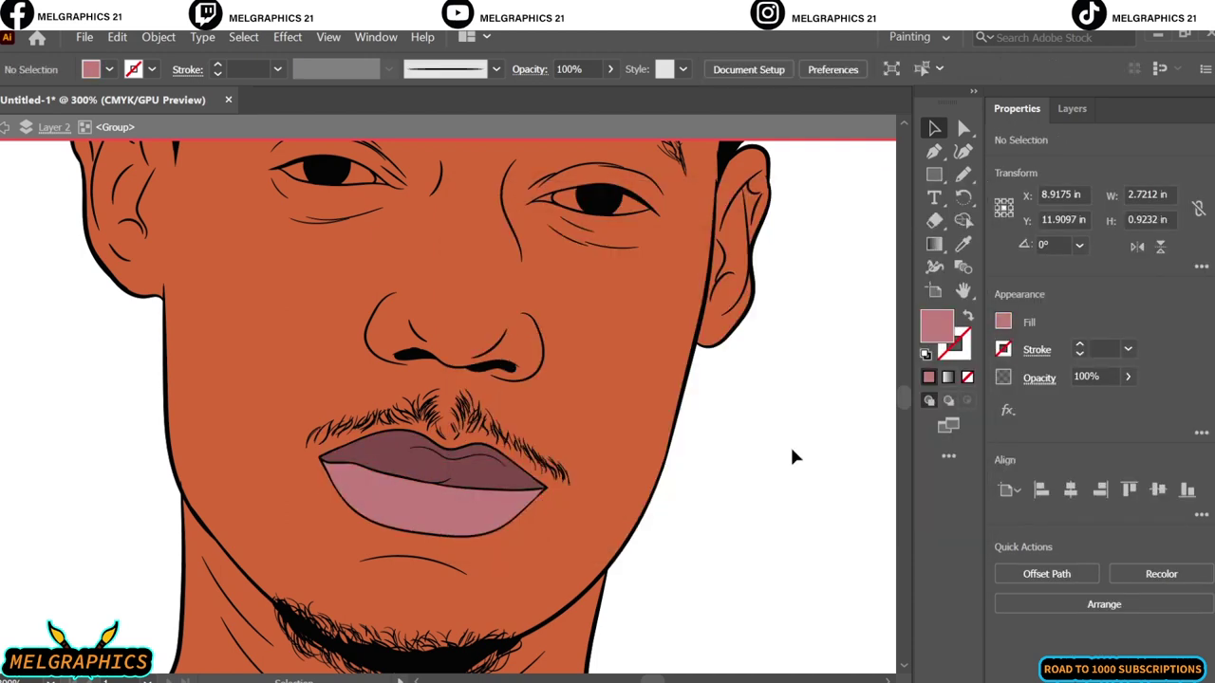
- Fill both eye whites with the white swatch
scroll(790, 444, "up", 5)
left_click(1083, 109)
scroll(1077, 418, "down", 5)
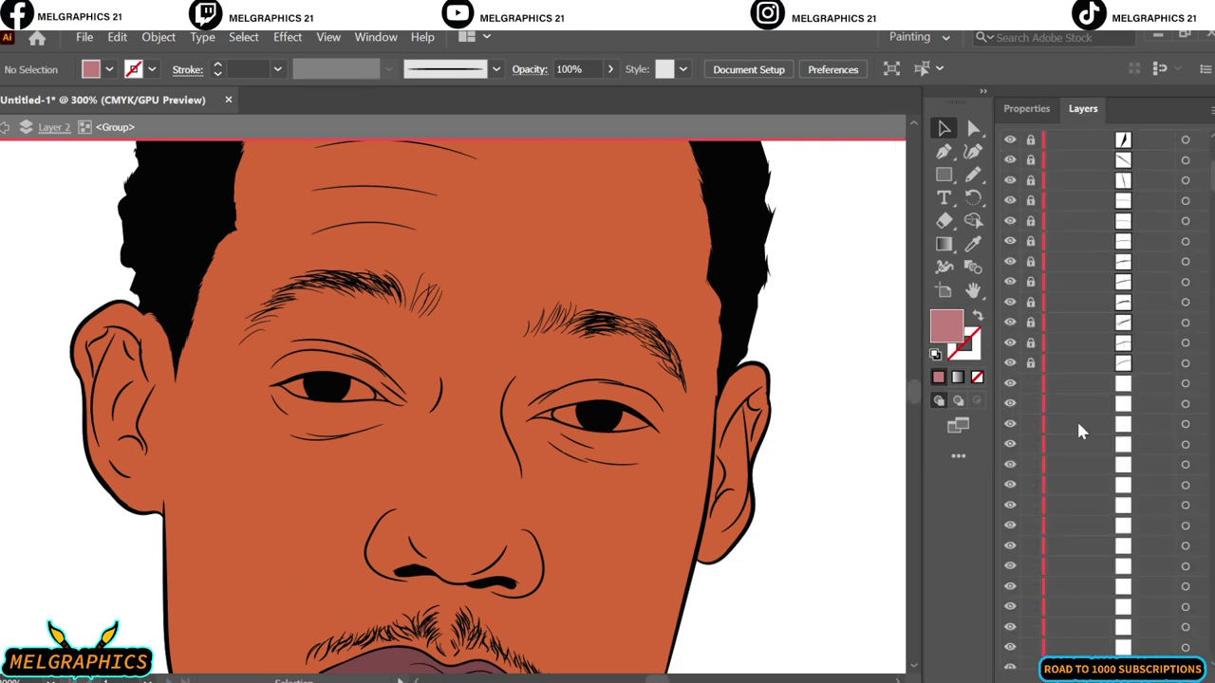
scroll(1164, 367, "down", 5)
scroll(1045, 243, "up", 2)
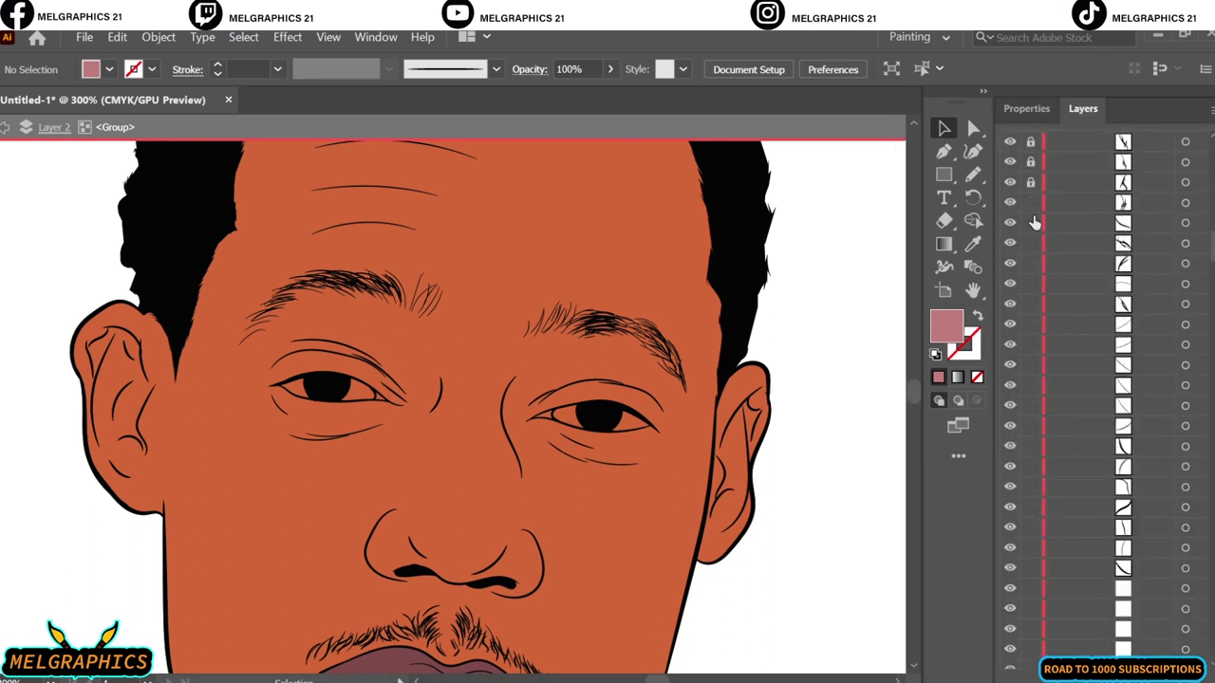
scroll(1033, 513, "up", 5)
scroll(1033, 513, "down", 5)
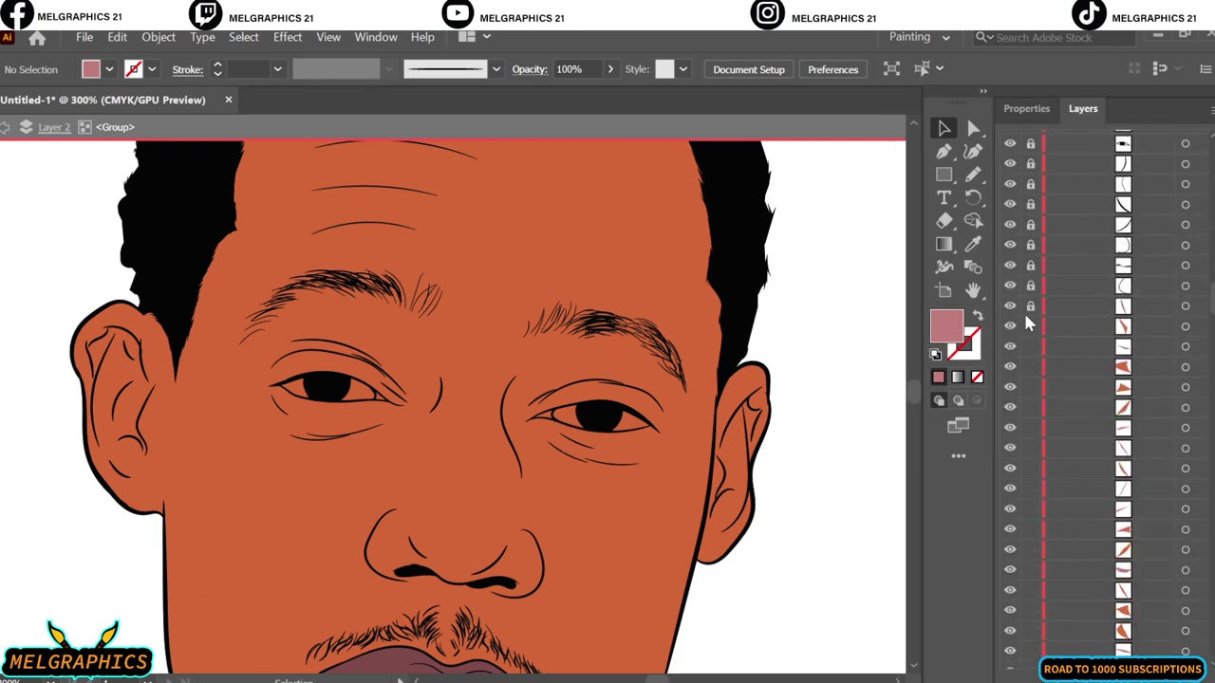
scroll(453, 408, "up", 5)
scroll(453, 409, "down", 3)
left_click(627, 520)
left_click(313, 489, "shift")
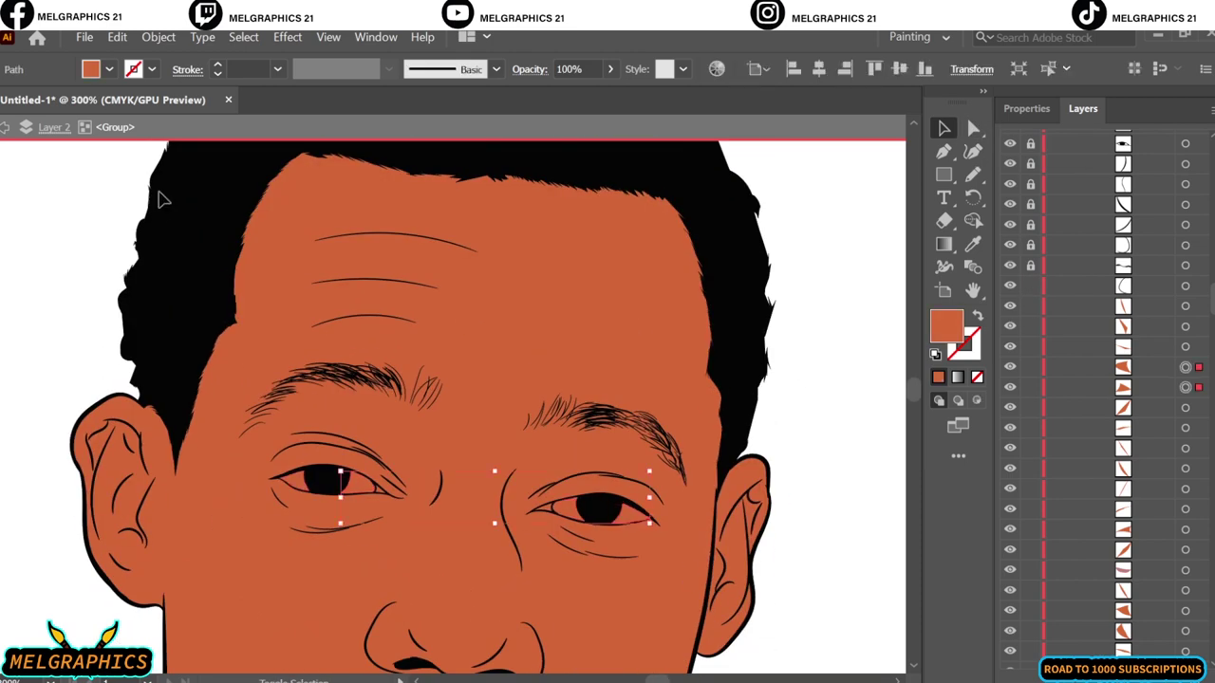
left_click(109, 69)
left_click(151, 157)
- Fill the inner eye corners dark maroon and exit the isolated group
left_click(543, 513)
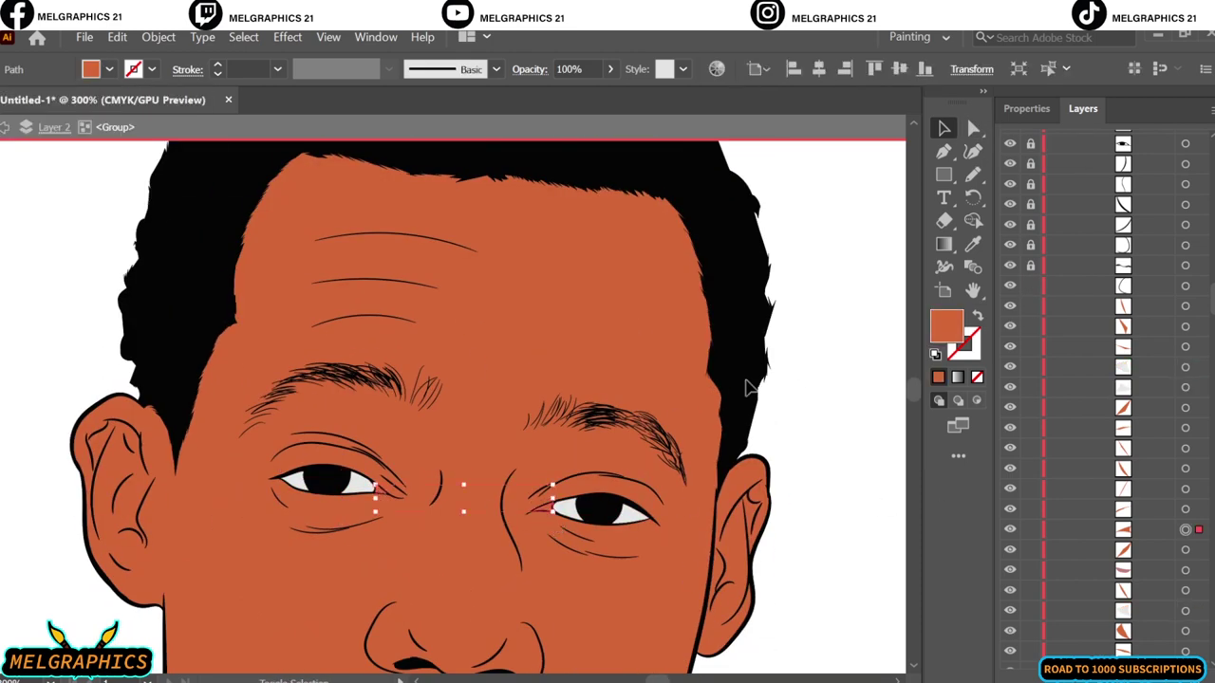
double_click(946, 326)
left_click(738, 254)
left_click(662, 427)
left_click(920, 259)
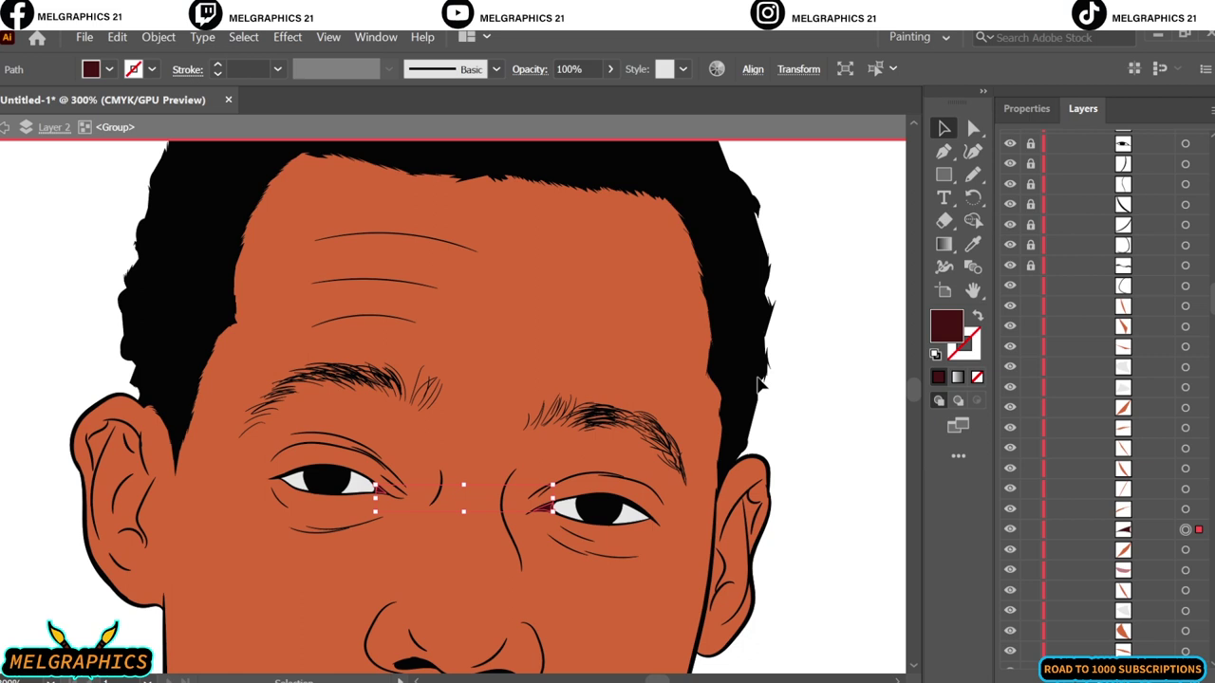
key("ctrl+0")
double_click(802, 363)
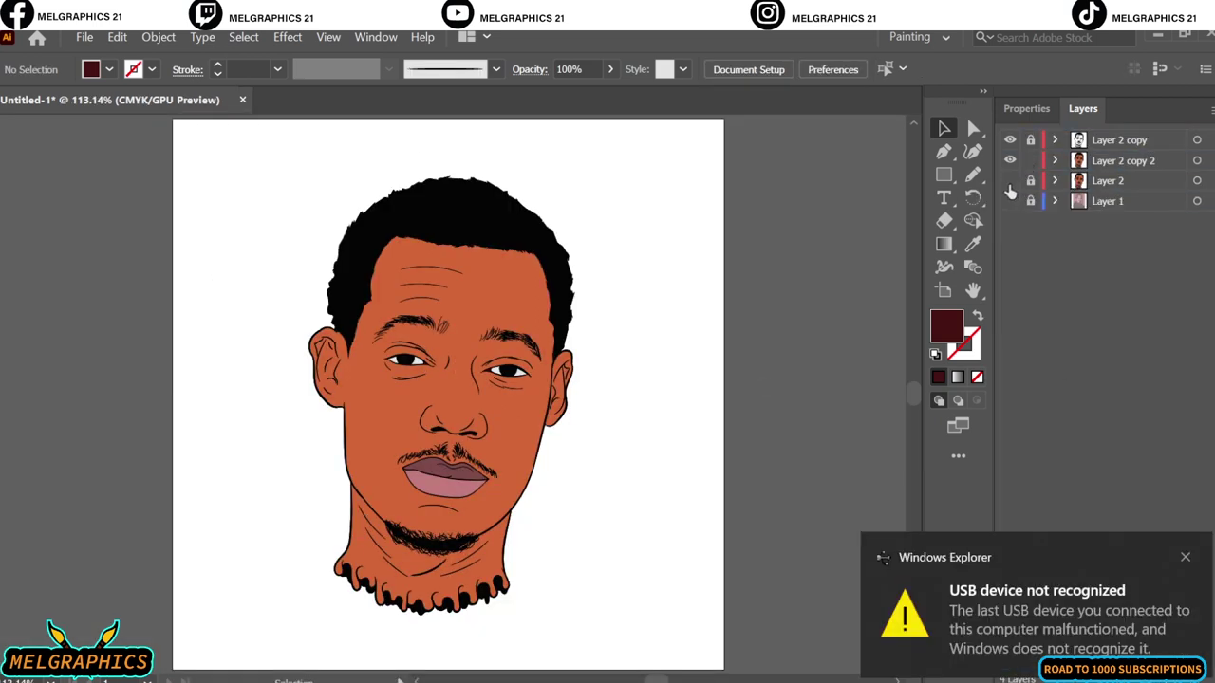
- Delete the orange face skin fill from the Layer 2 copy 2 line art
left_click(494, 418)
key("Delete")
key("a")
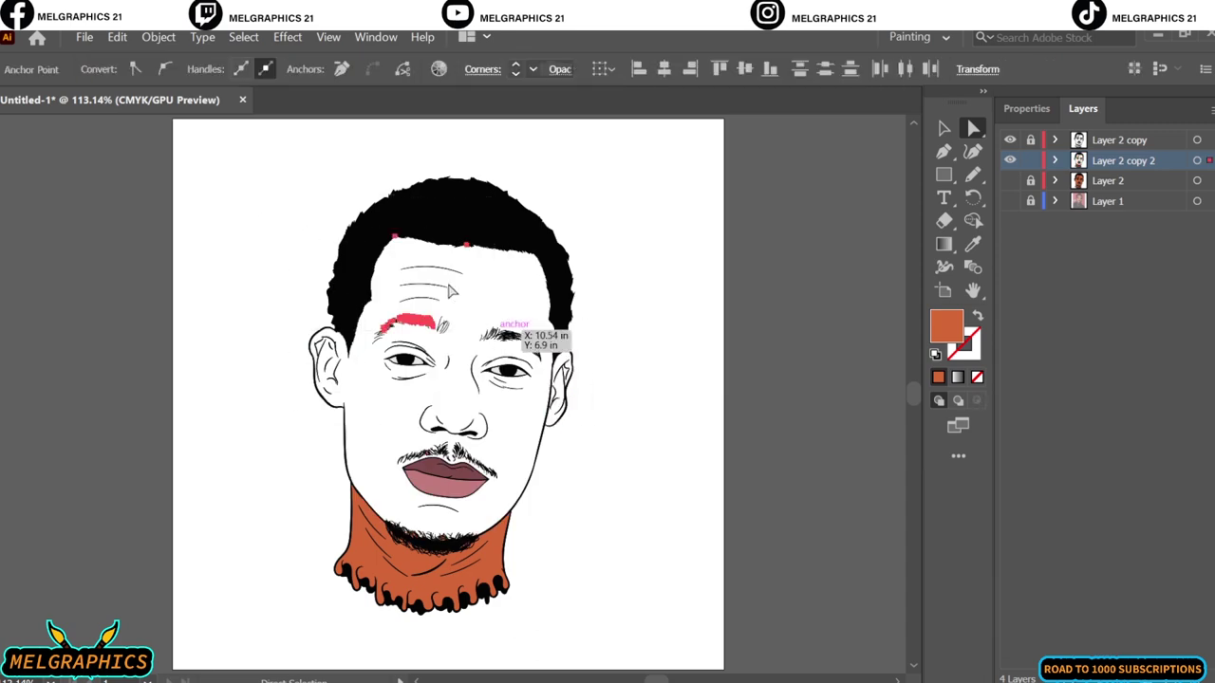
left_click(451, 291)
scroll(512, 341, "up", 4)
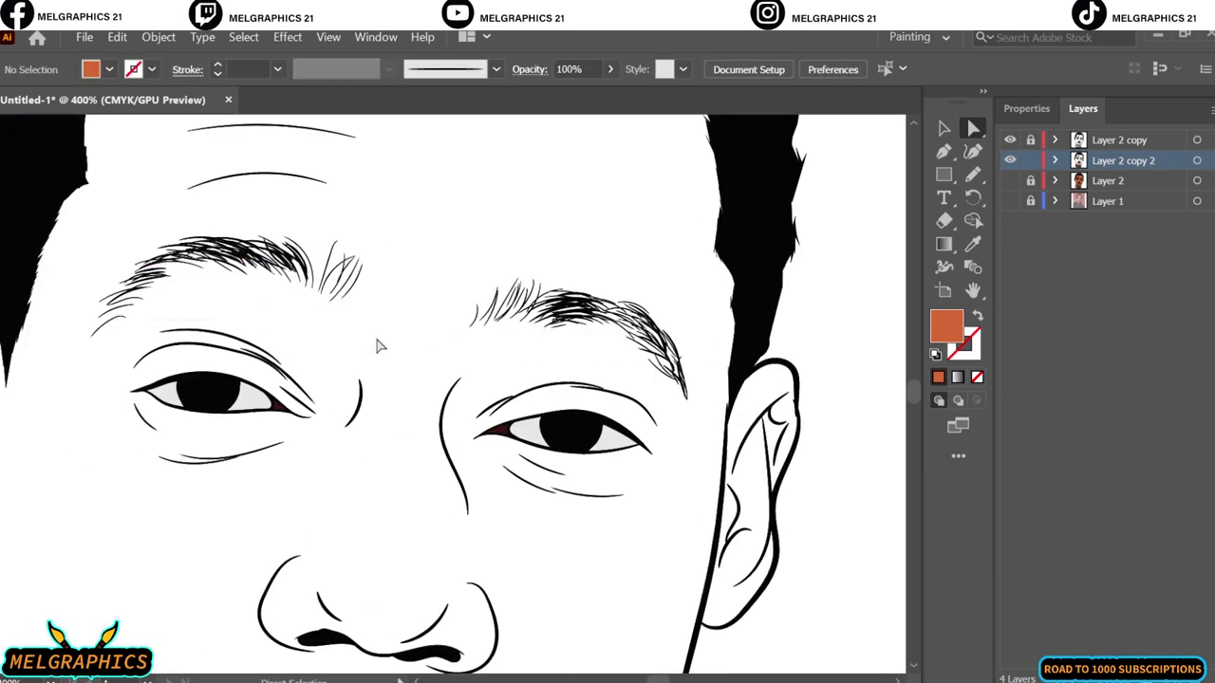
scroll(225, 351, "up", 2)
- Delete the orange neck shape, then lock Layer 2 copy 2
left_click(225, 351)
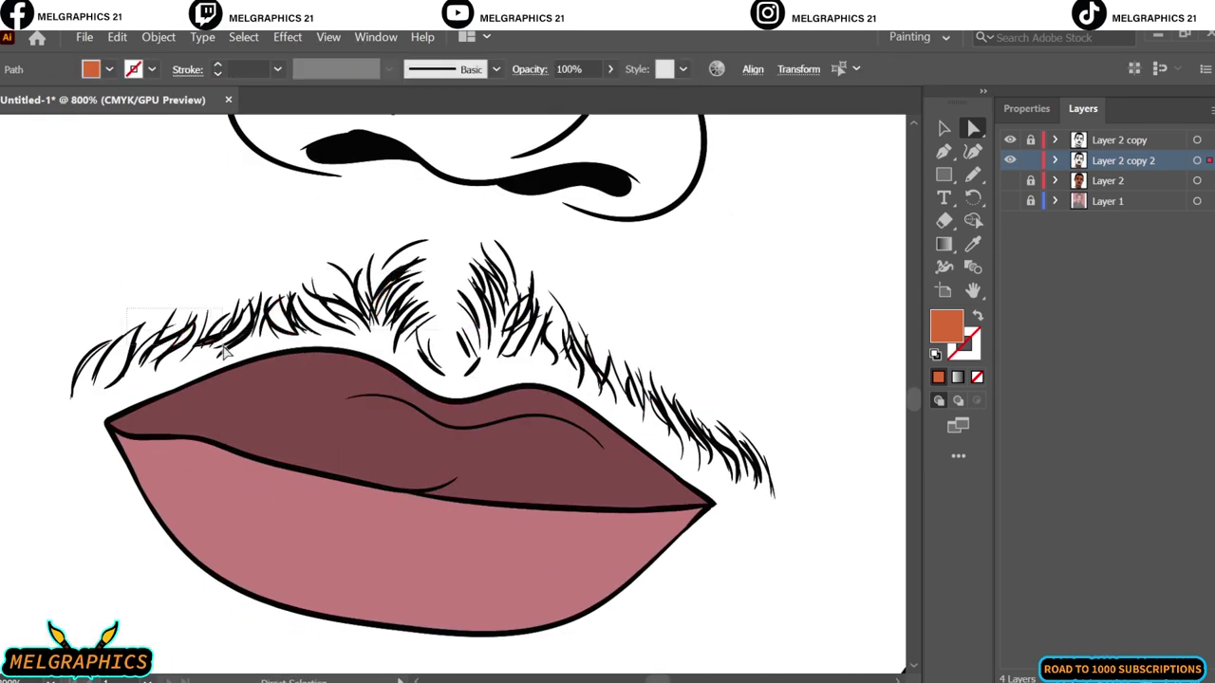
scroll(225, 351, "down", 3)
left_click(512, 539)
key("Delete")
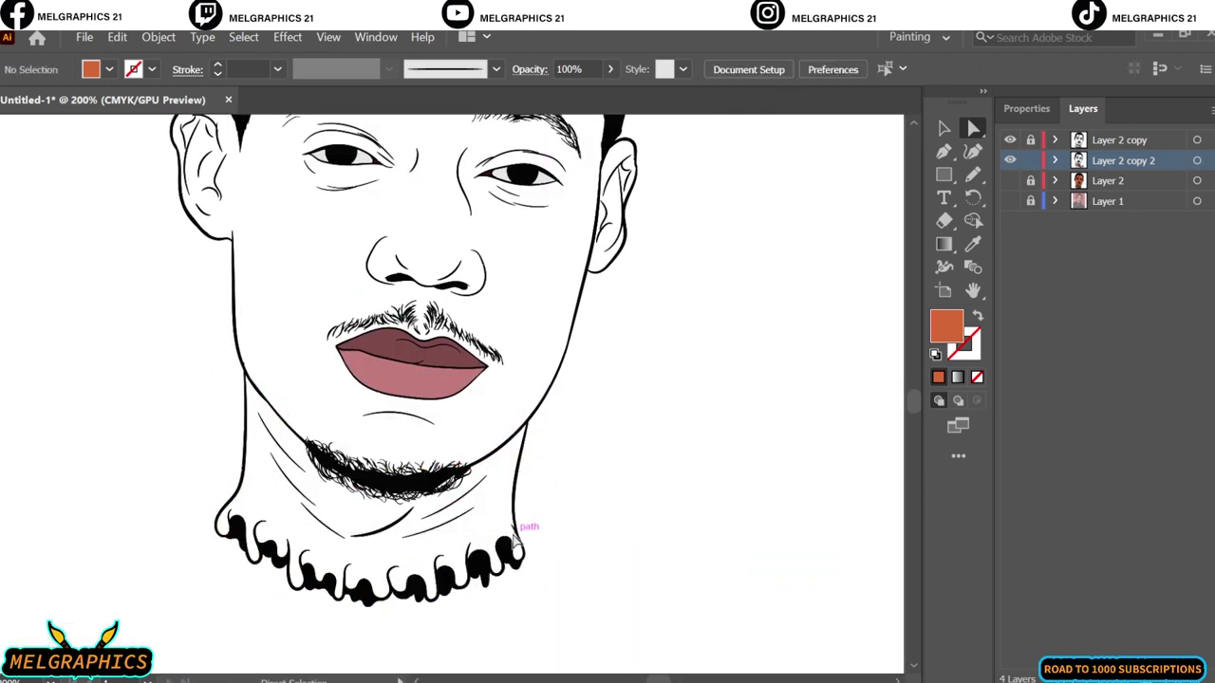
key("ctrl+0")
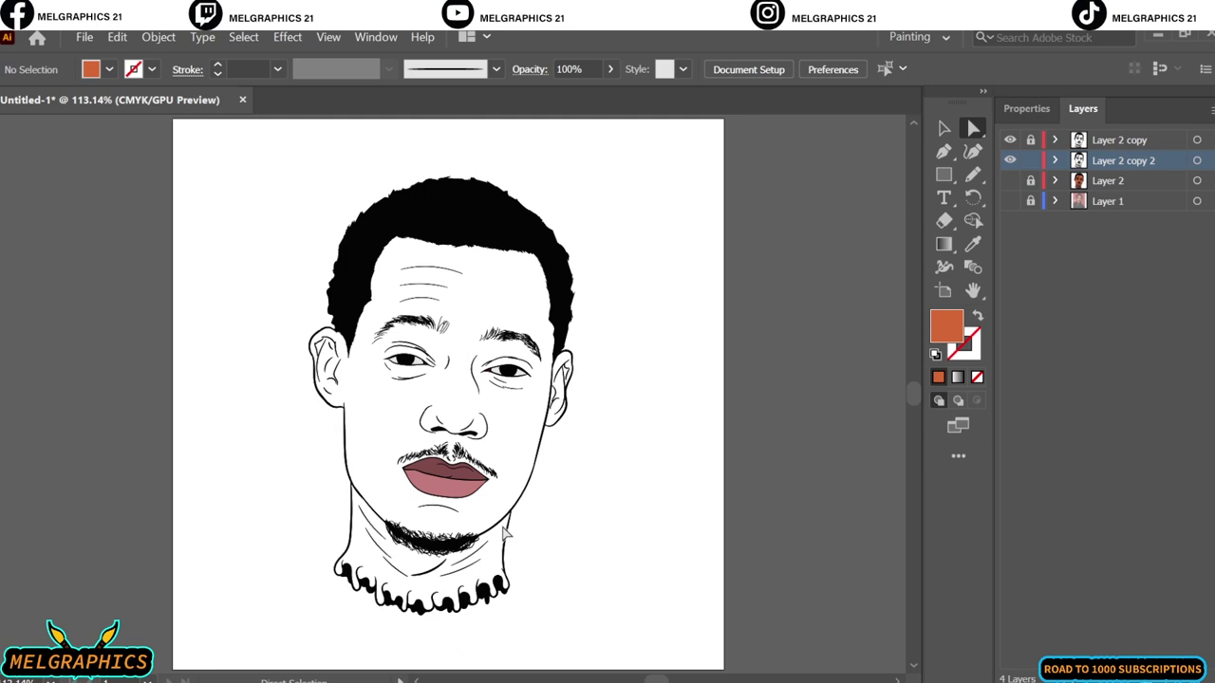
left_click(1031, 161)
key("ctrl+l")
- Add Layer 5 below the line art and give the Pencil an orange C95F35 fill
left_click(1010, 200)
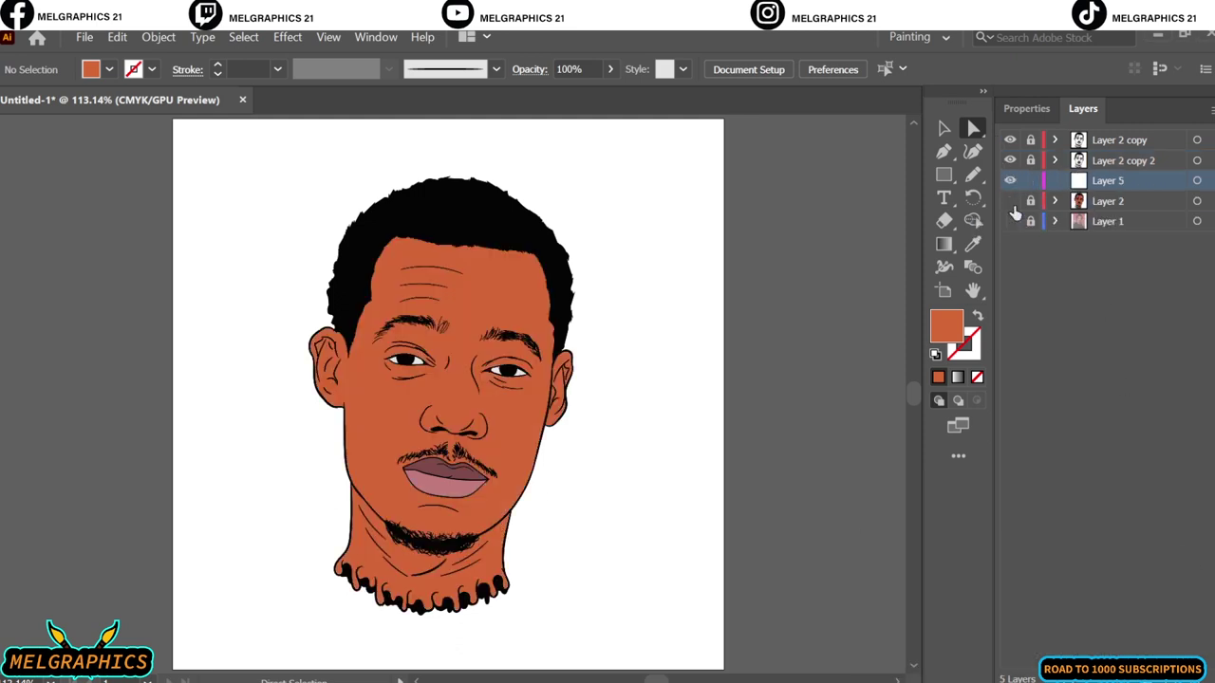
key("n")
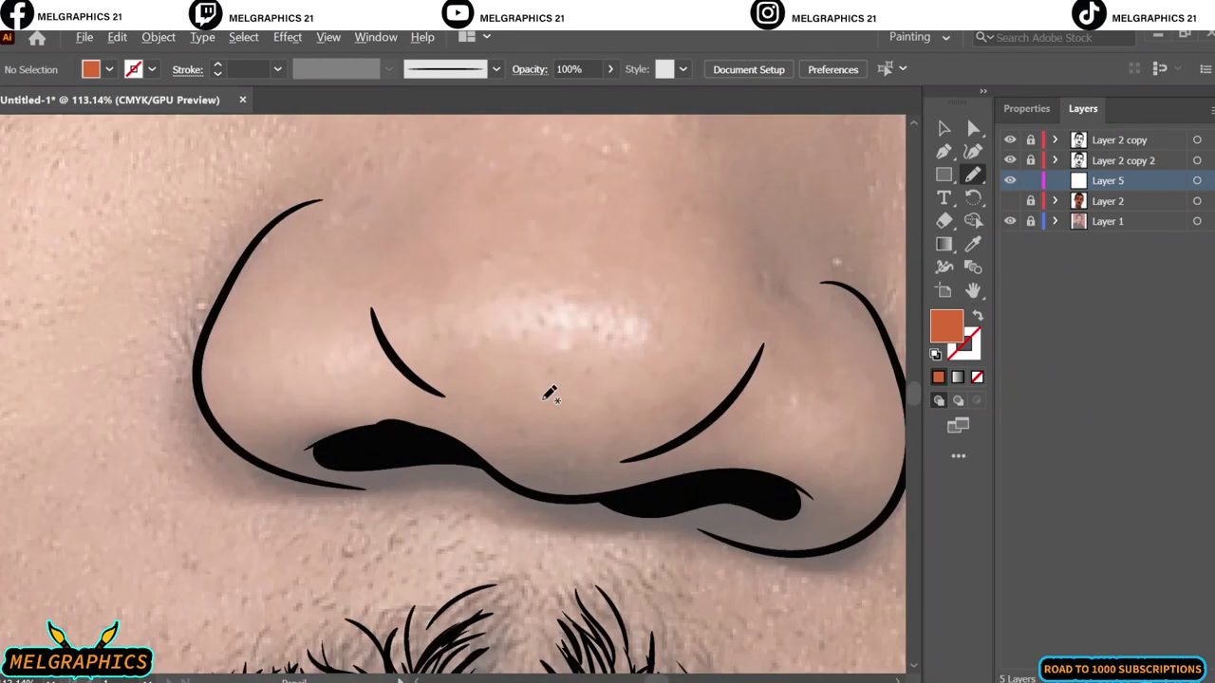
left_click_drag(645, 292, 646, 301)
left_click(903, 264)
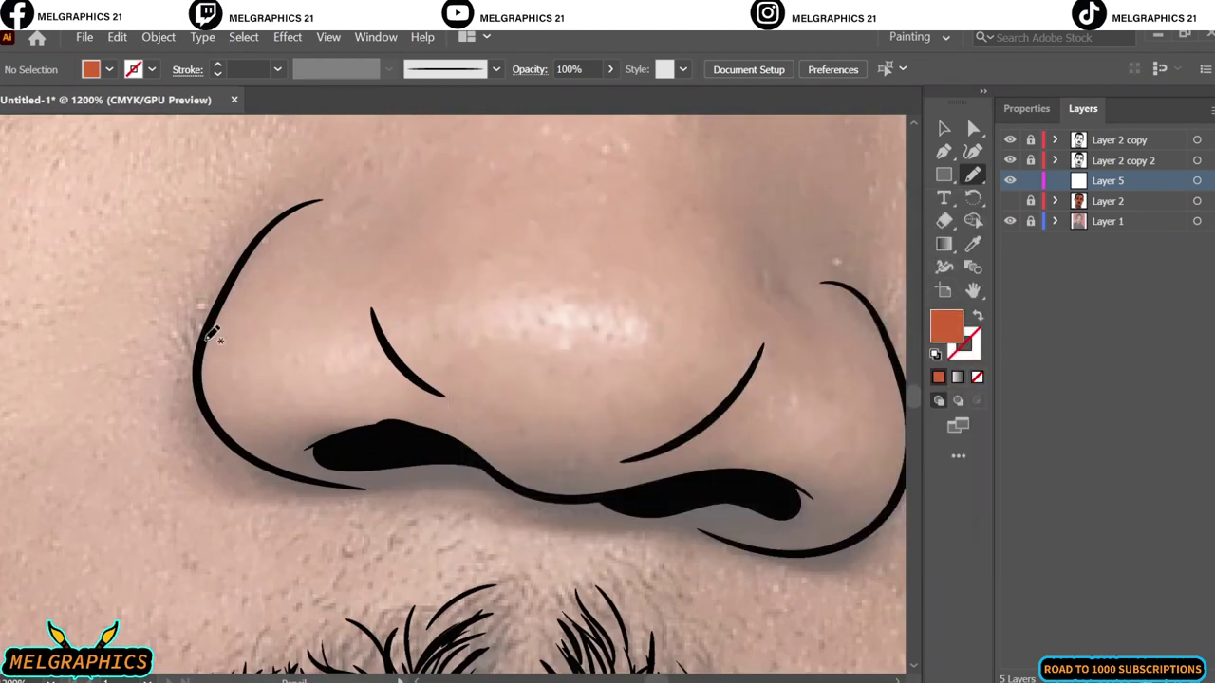
- Sketch three trial nose shading shapes over the reference photo, undoing each one
left_click_drag(387, 307, 201, 339)
key("ctrl+z")
left_click(1174, 560)
left_click_drag(249, 384, 426, 377)
left_click_drag(777, 355, 793, 336)
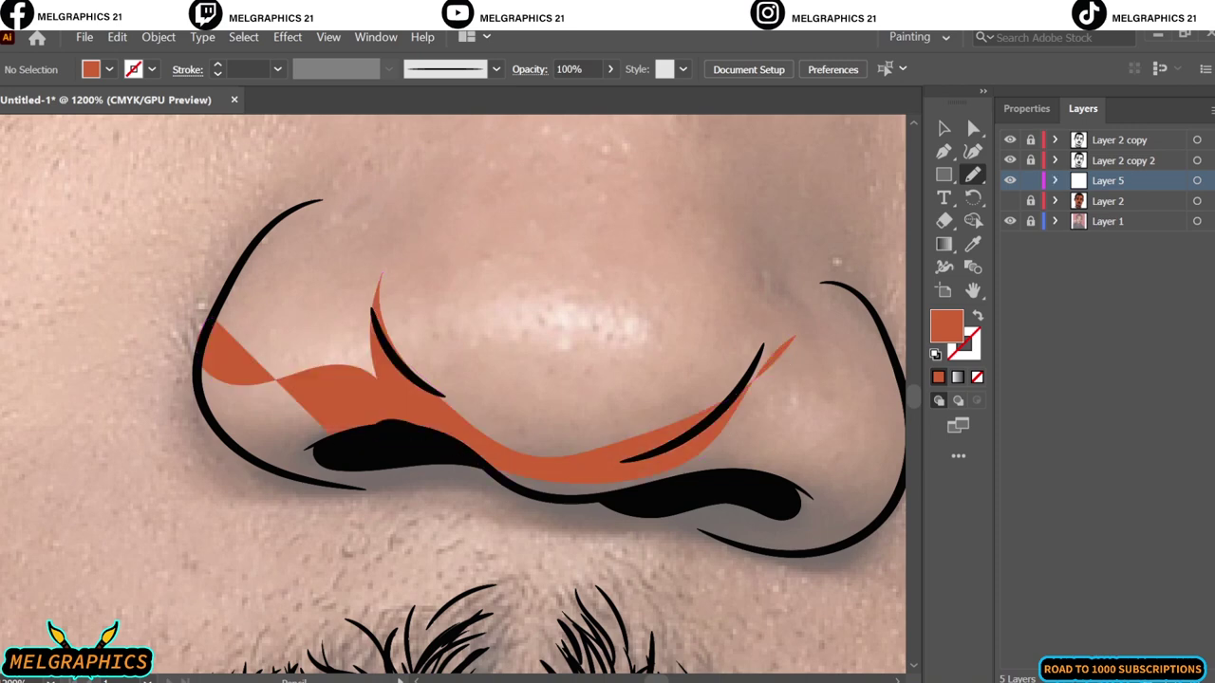
key("ctrl+z")
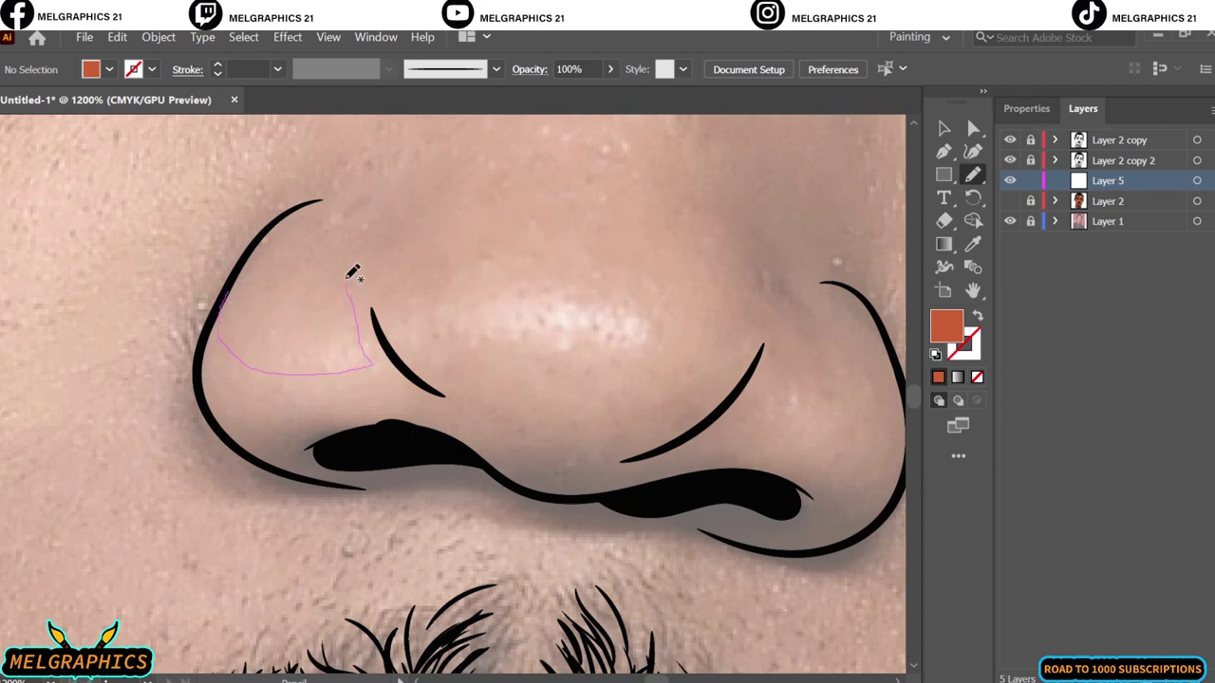
left_click_drag(352, 273, 758, 353)
key("ctrl+z")
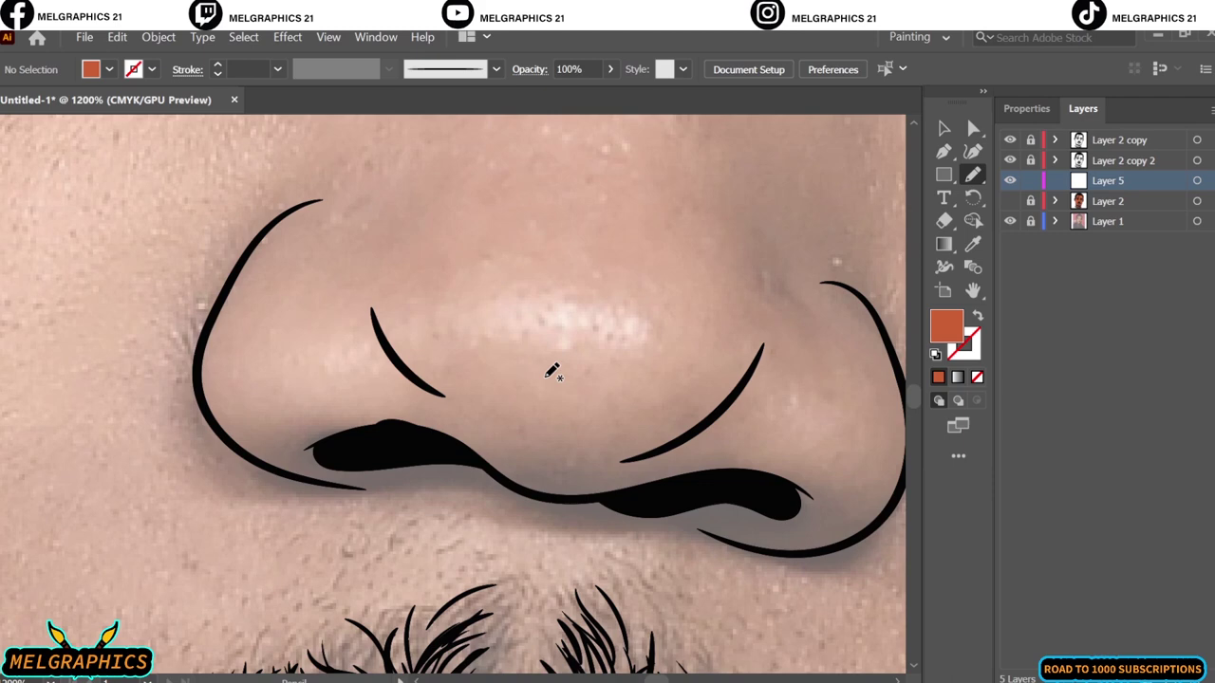
left_click(1193, 569)
- Show the orange skin layer and pick a darker brown shadow fill
left_click(1010, 200)
double_click(956, 325)
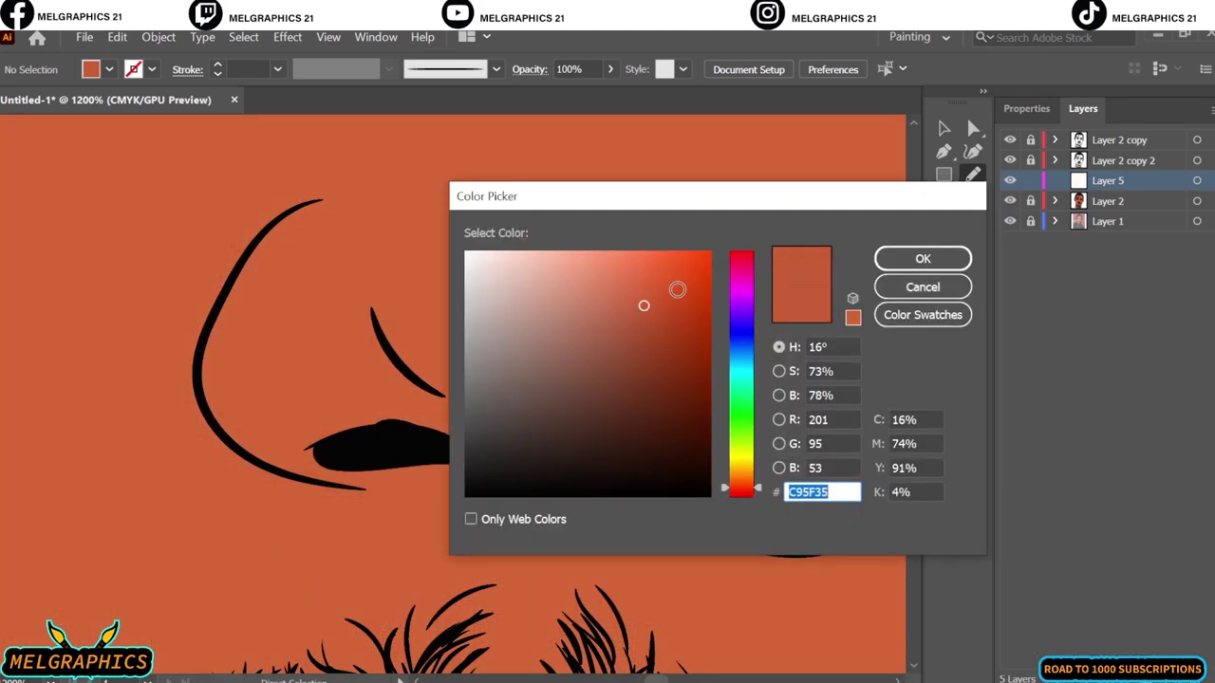
key("Return")
key("ctrl+minus")
key("ctrl+minus")
key("ctrl+minus")
key("ctrl+minus")
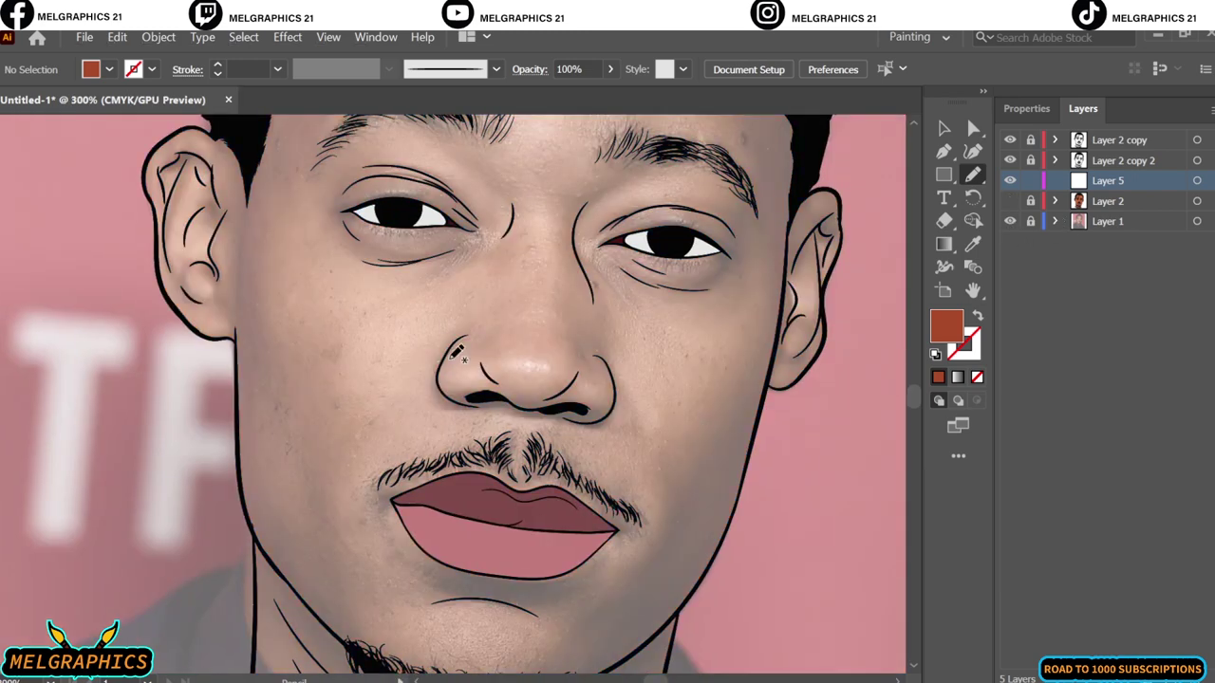
- Draw darker brown shadow shapes along the cheek and jaw and under the lips
scroll(753, 393, "up", 2)
left_click_drag(566, 441, 802, 271)
key("ctrl+z")
scroll(727, 334, "down", 3)
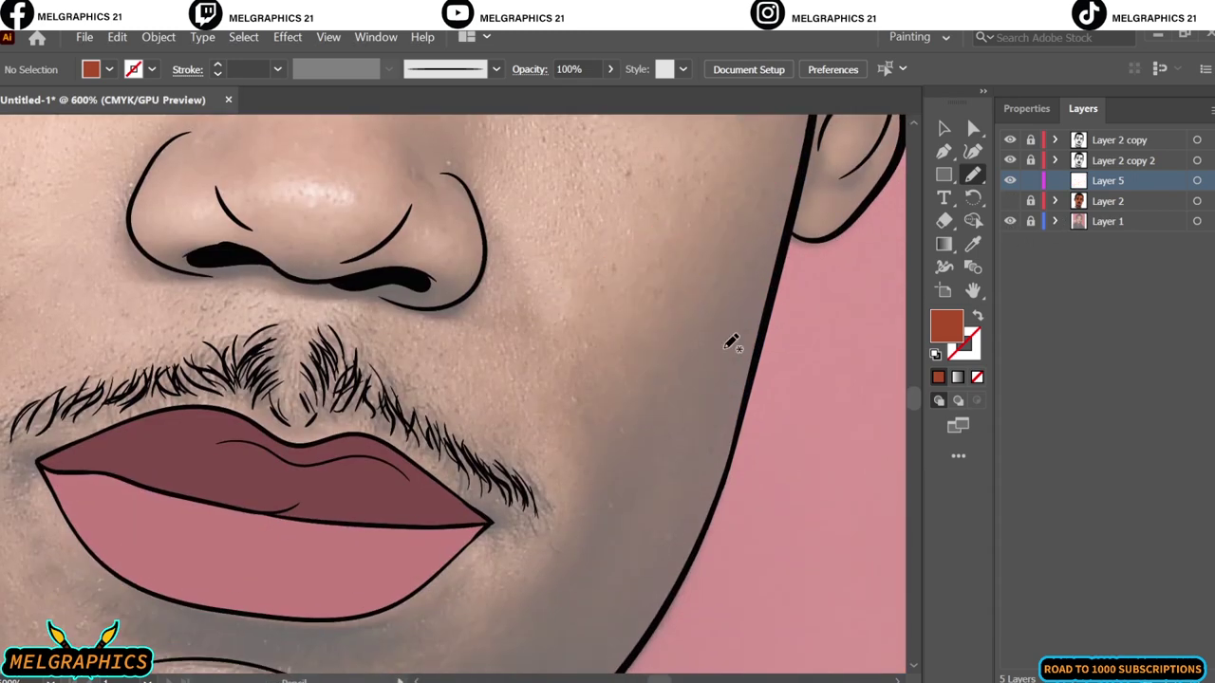
right_click(795, 177)
left_click(1010, 201)
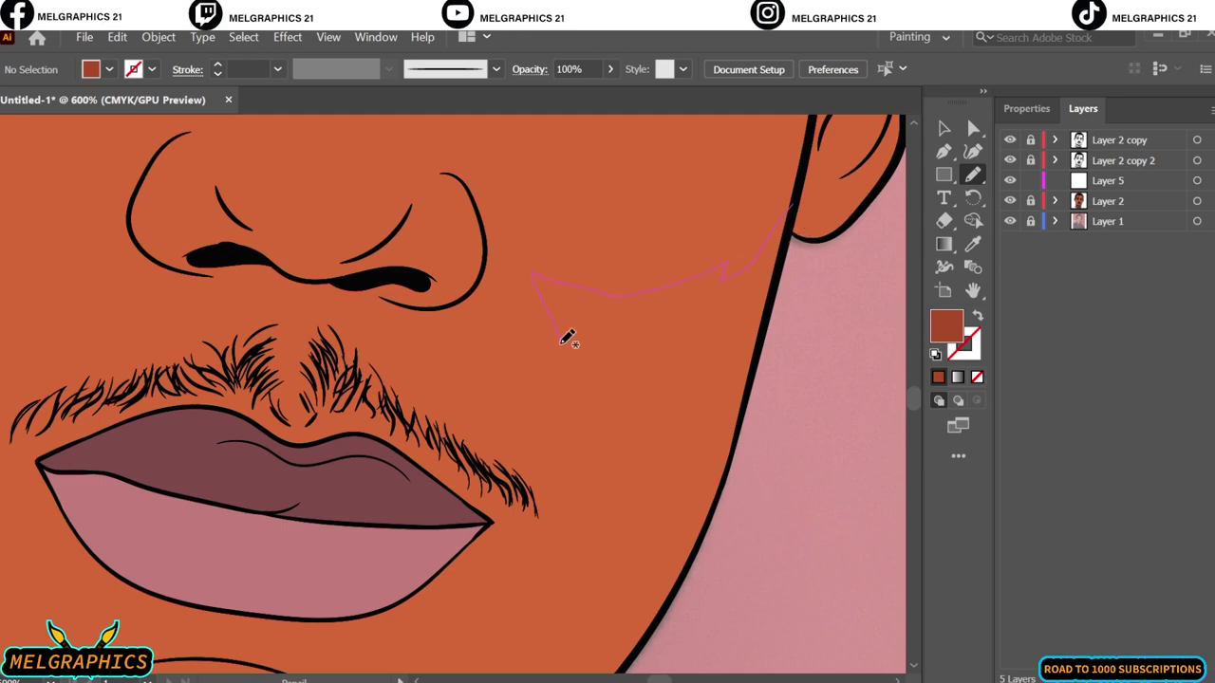
left_click_drag(645, 570, 780, 287)
scroll(596, 293, "down", 5)
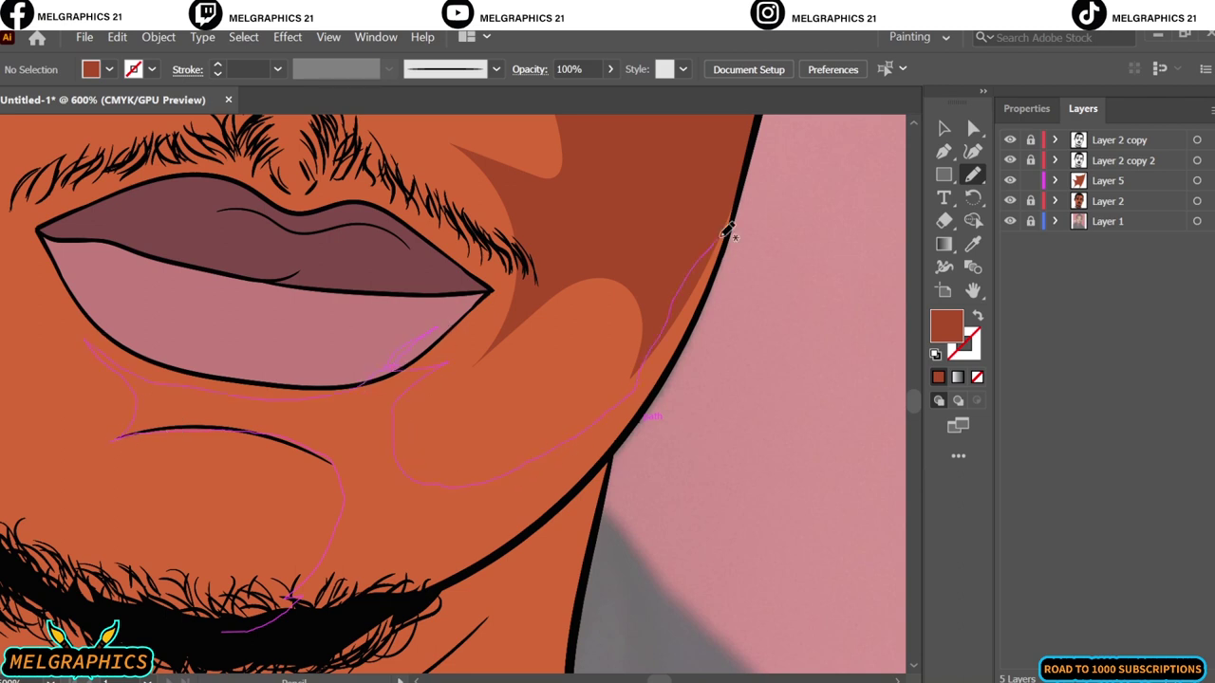
mouse_move(406, 590)
left_mouse_down()
mouse_move(397, 619)
mouse_move(618, 447)
mouse_move(371, 528)
left_mouse_up()
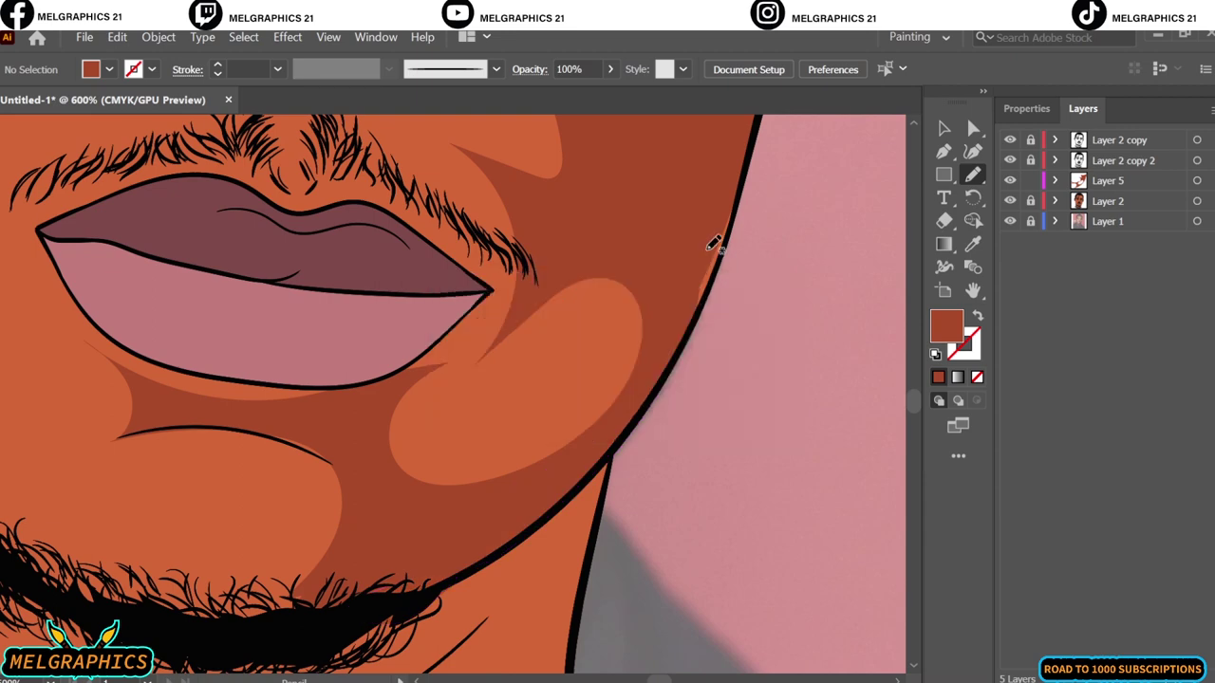
key("ctrl+0")
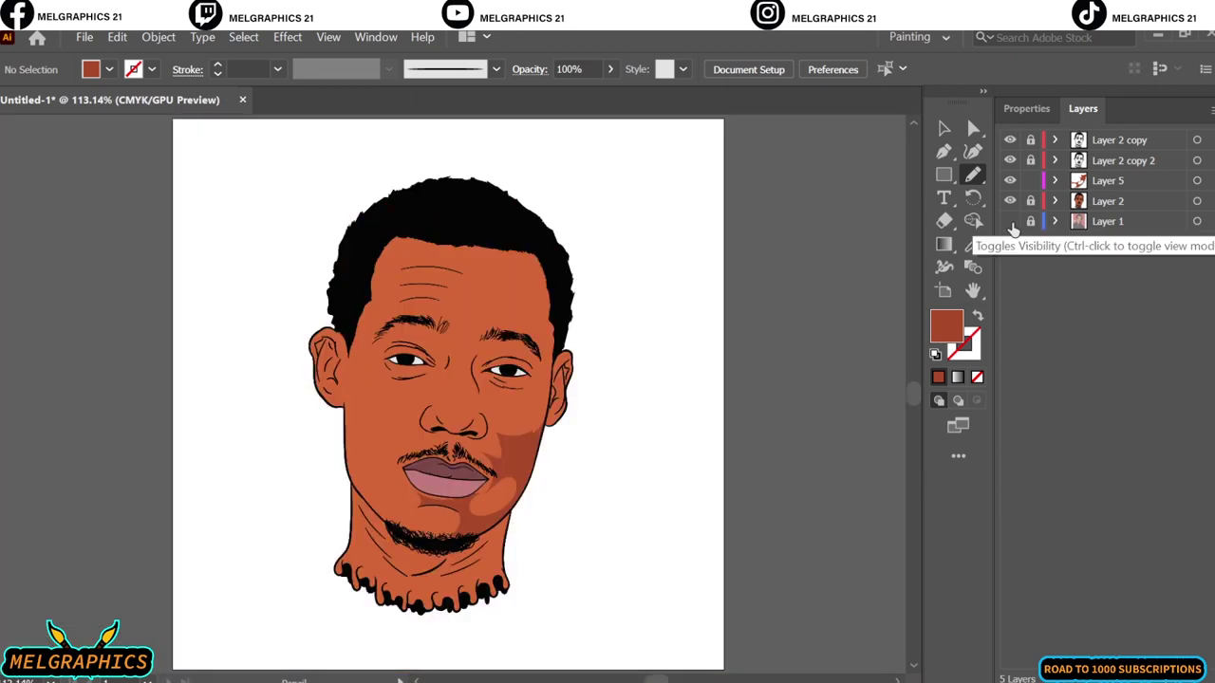
- Draw darker brown shadow shapes around the eye socket, lower eyelid and inner eye corner
key("ctrl+equal")
key("ctrl+equal")
key("ctrl+equal")
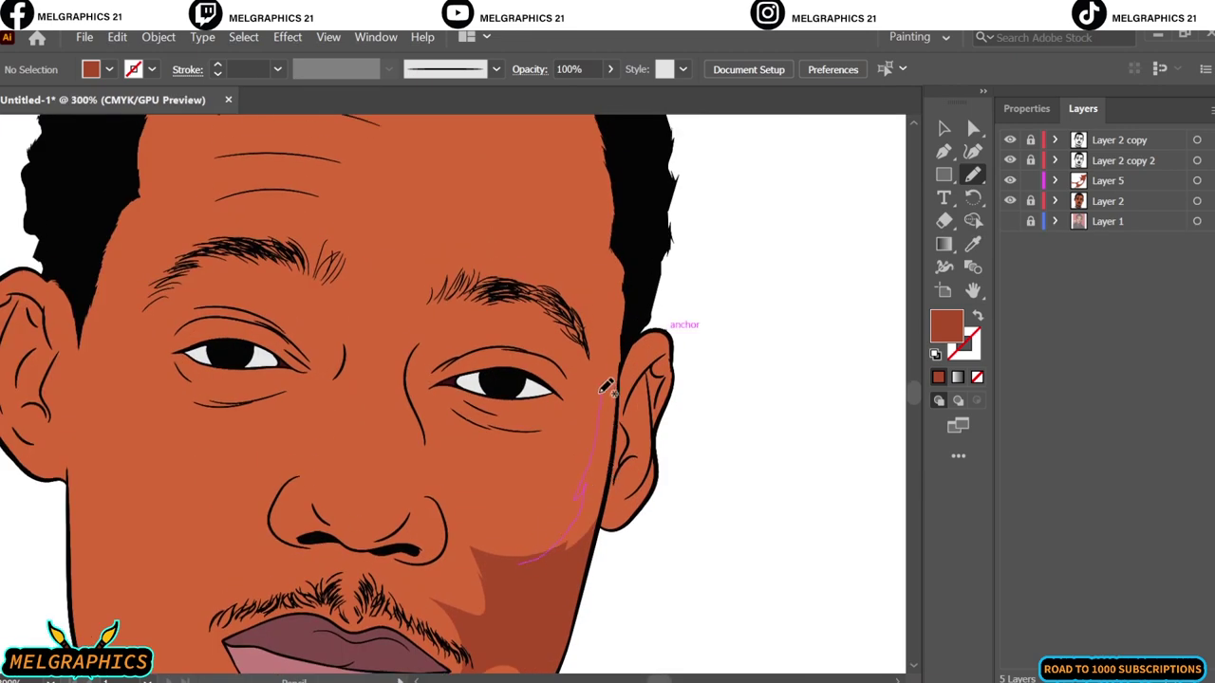
left_click_drag(593, 313, 594, 534)
scroll(466, 352, "up", 1)
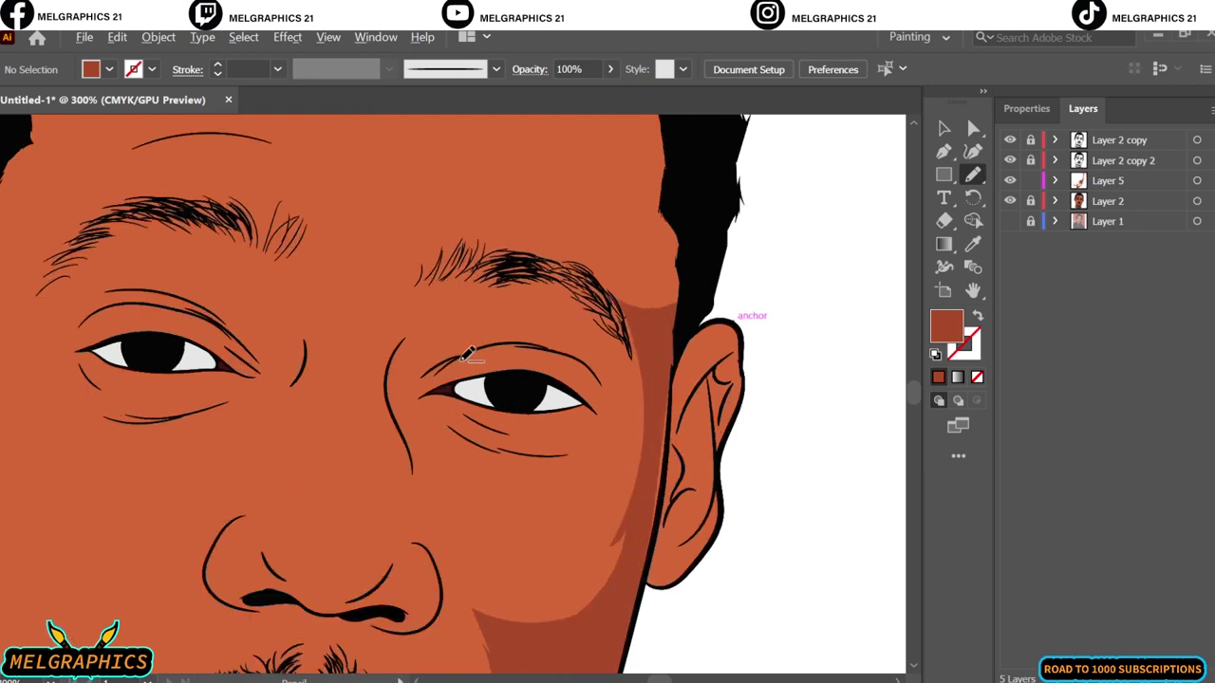
scroll(466, 352, "up", 2)
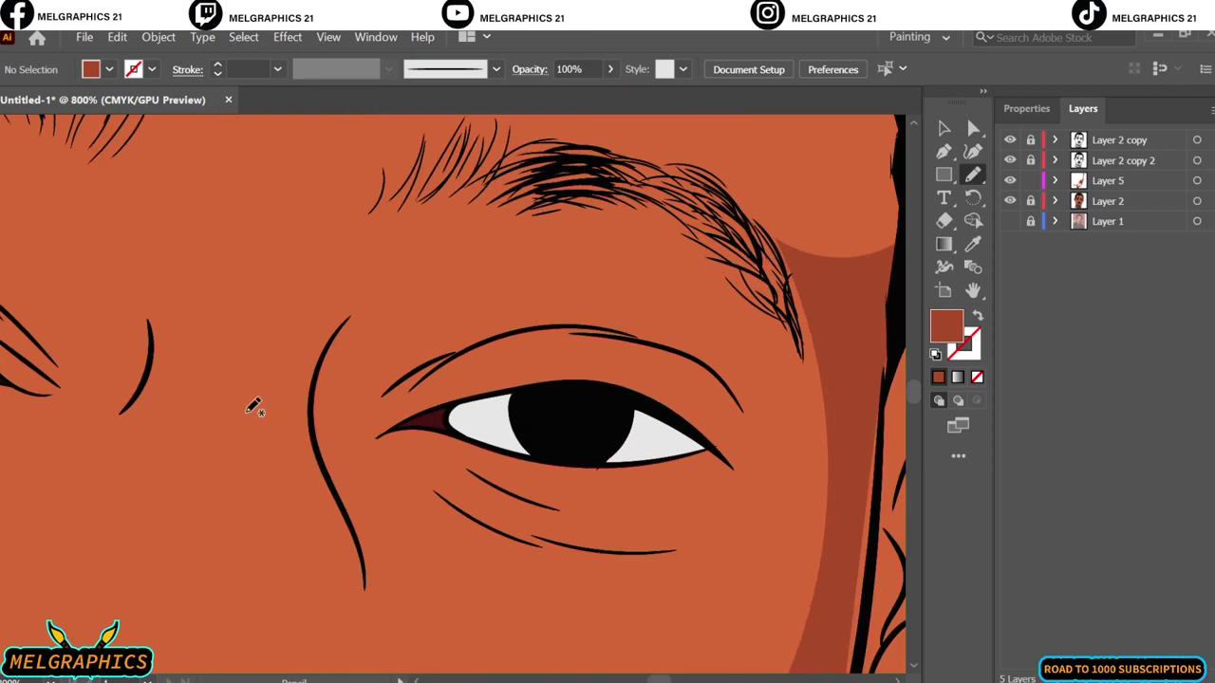
left_click_drag(313, 439, 317, 329)
mouse_move(481, 249)
left_mouse_down()
mouse_move(616, 320)
mouse_move(507, 331)
mouse_move(452, 416)
left_mouse_up()
mouse_move(357, 521)
left_mouse_down()
mouse_move(320, 442)
mouse_move(346, 389)
left_mouse_up()
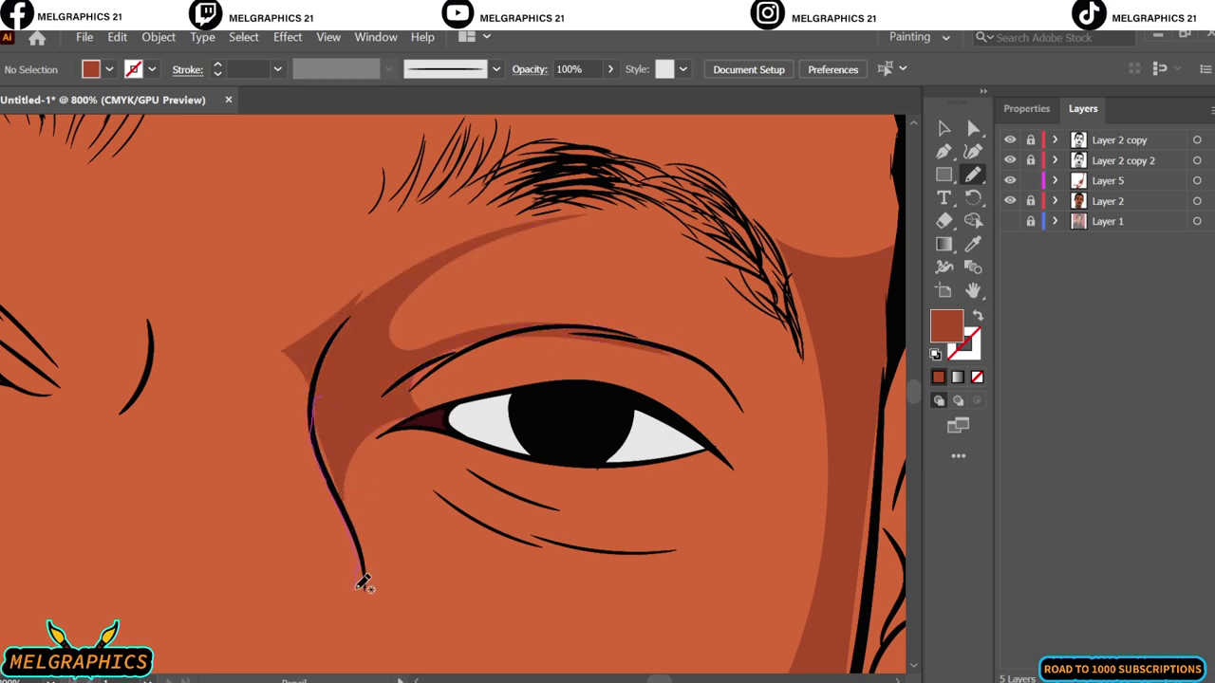
left_click_drag(439, 415, 479, 601)
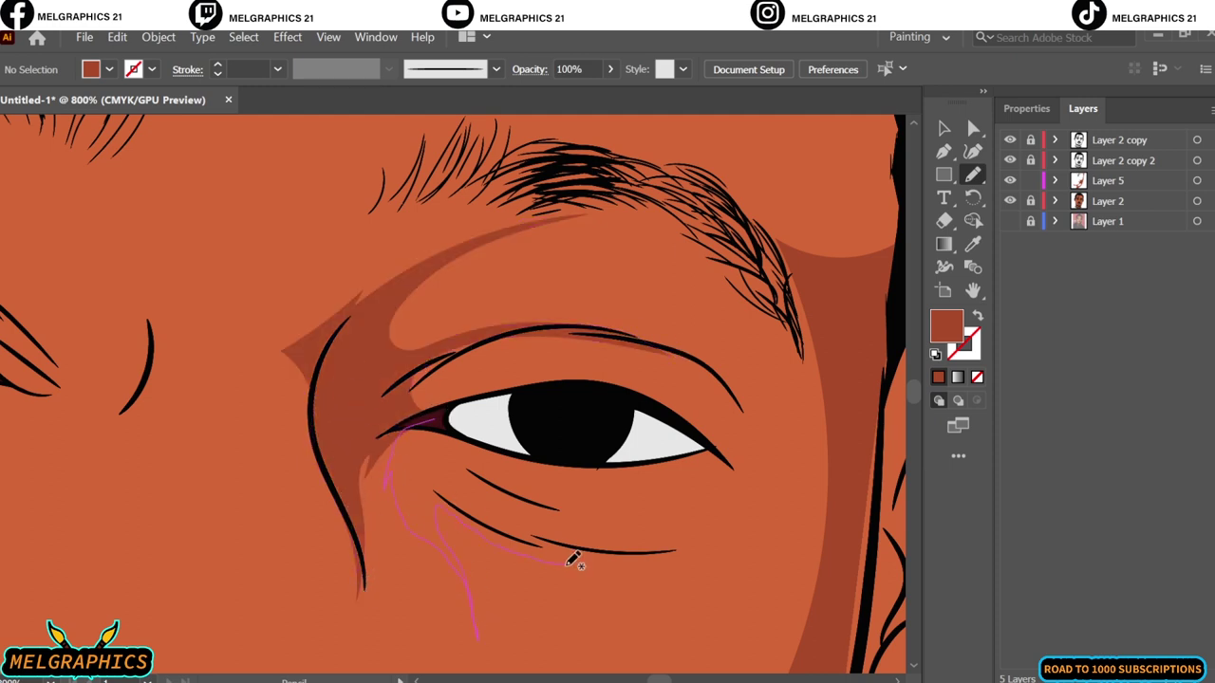
left_click_drag(672, 538, 441, 422)
left_click_drag(658, 443, 686, 453)
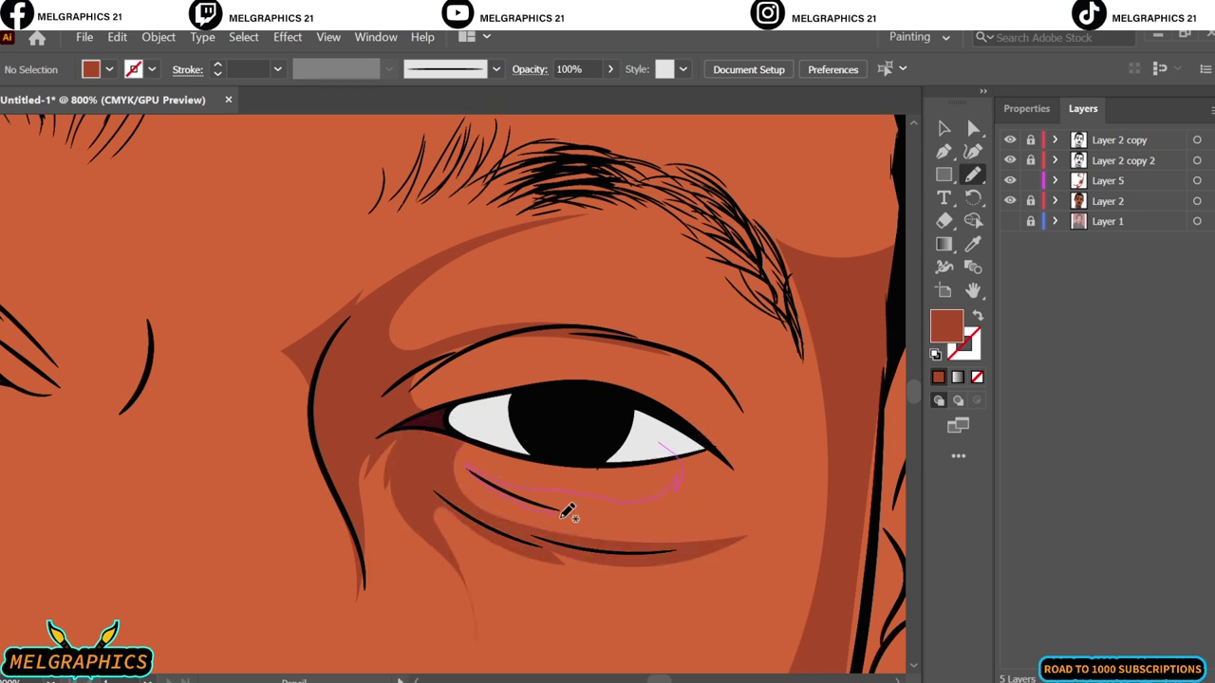
left_click_drag(761, 463, 708, 419)
left_click_drag(444, 397, 386, 382)
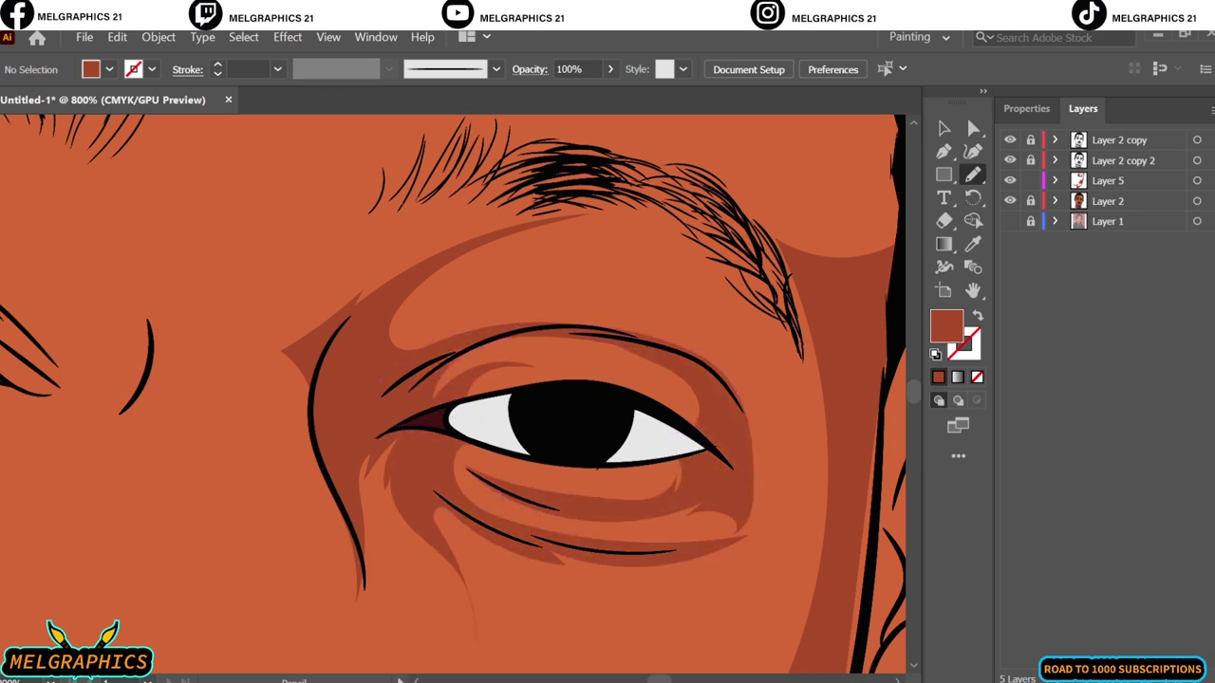
key("ctrl+0")
- Add dark brown shadow along the cheek edge by the ear, inside the ear and around the lobe
left_click(941, 129)
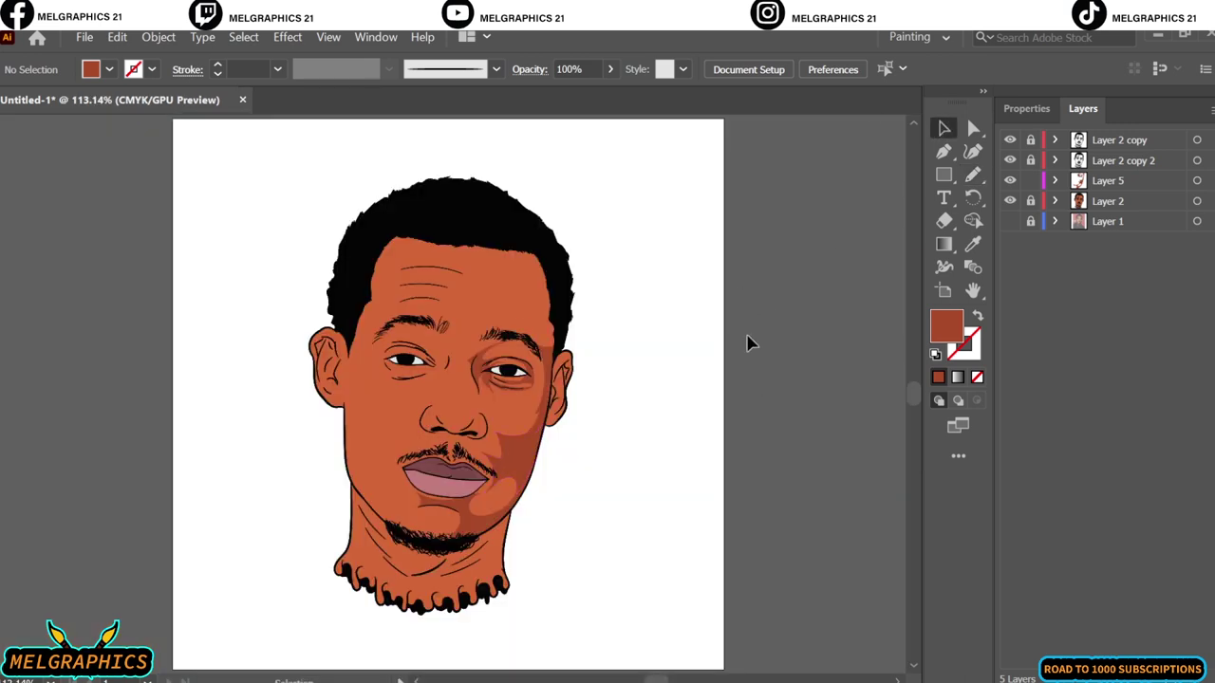
scroll(531, 342, "up", 5)
key("n")
scroll(456, 394, "down", 3)
left_click_drag(517, 365, 517, 460)
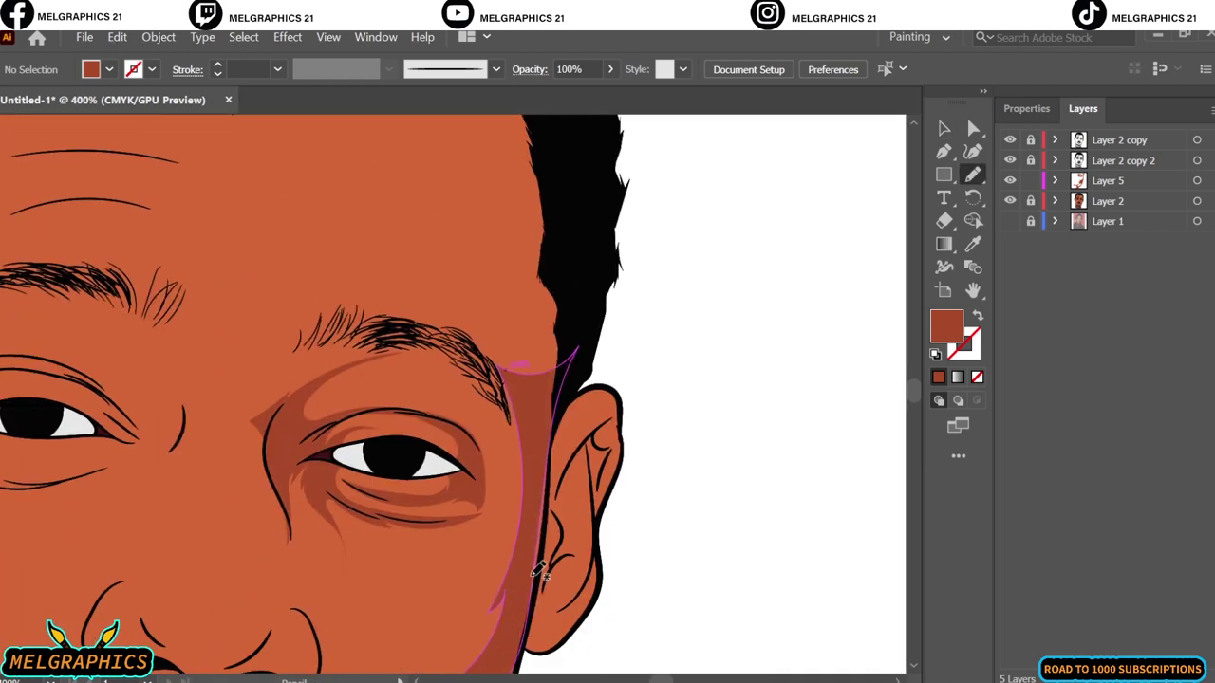
left_click_drag(513, 566, 518, 579)
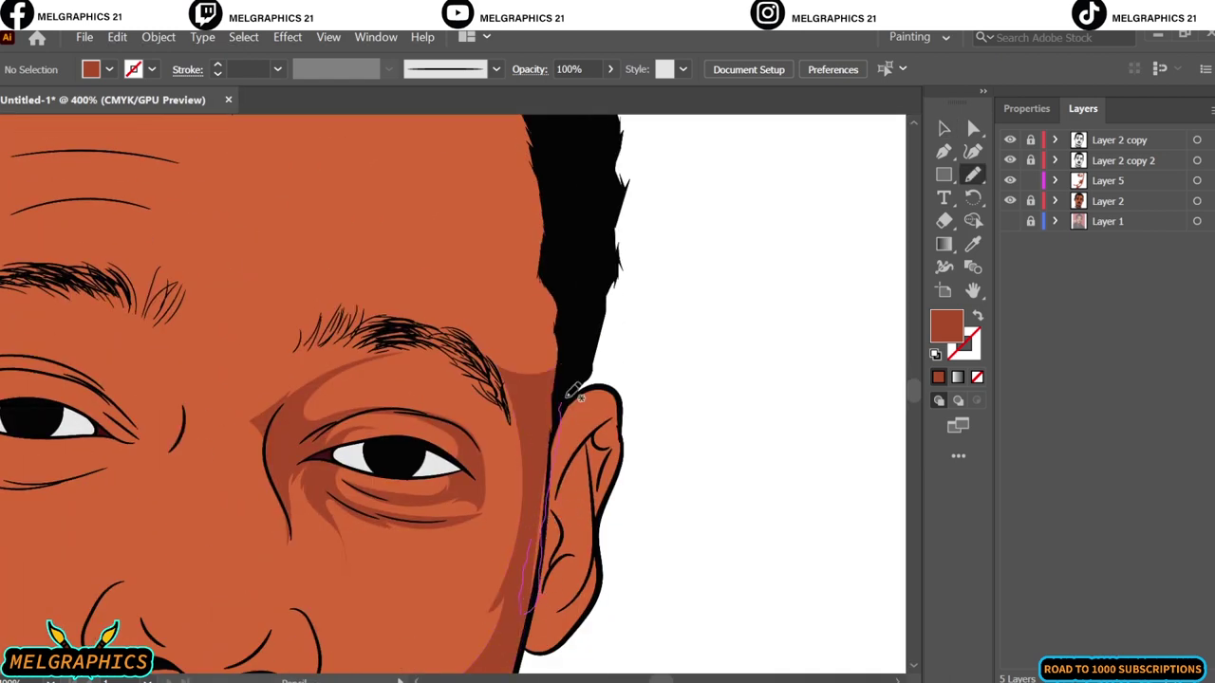
mouse_move(612, 422)
left_mouse_down()
mouse_move(546, 512)
mouse_move(615, 408)
left_mouse_up()
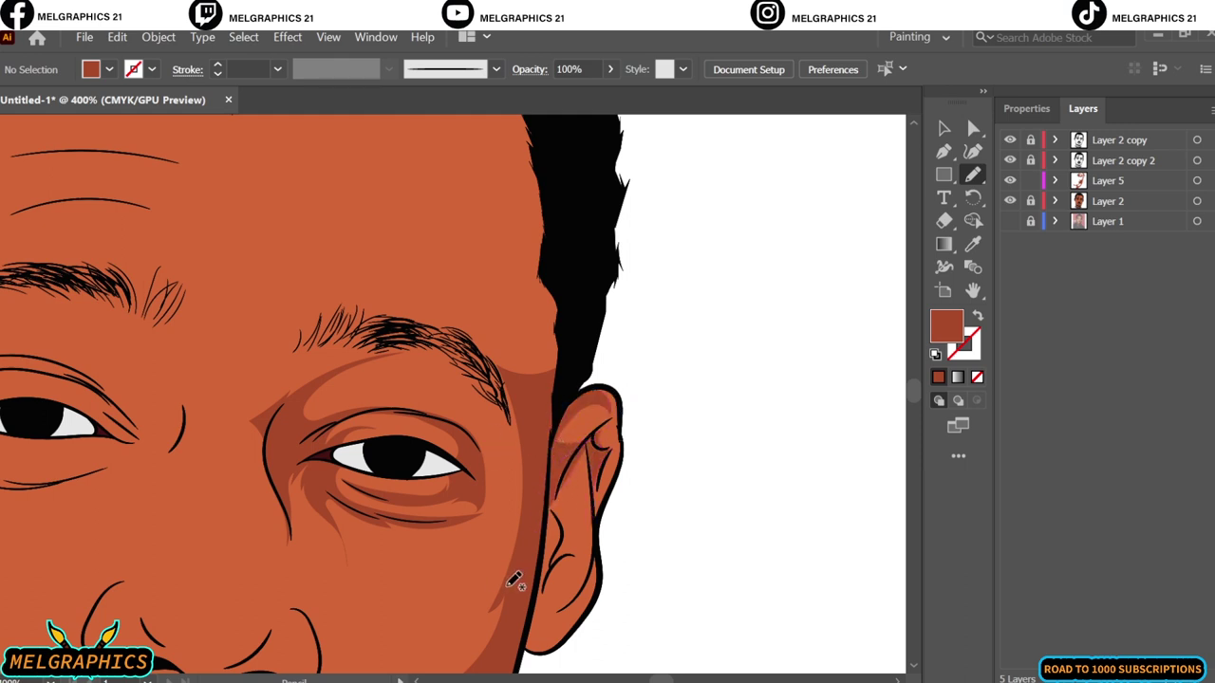
left_click_drag(598, 524, 598, 528)
left_click_drag(558, 573, 532, 621)
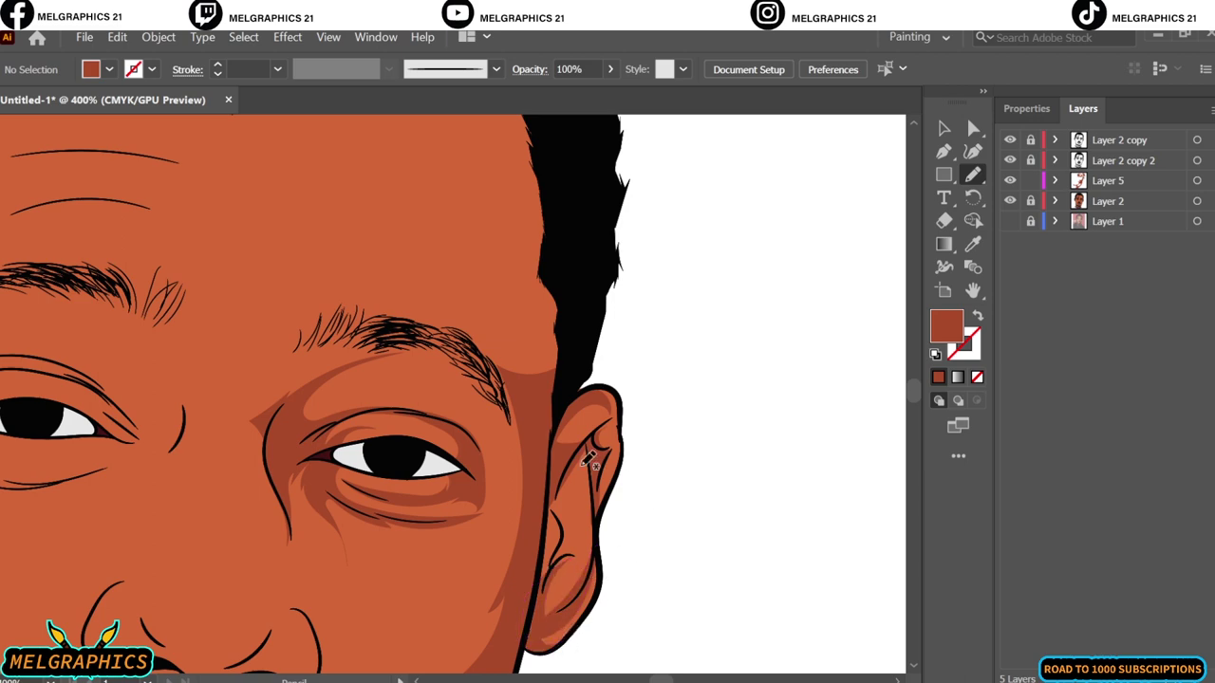
key("ctrl+0")
- Reshape the light cheek highlight near the chin with two new strokes
scroll(608, 337, "down", 2)
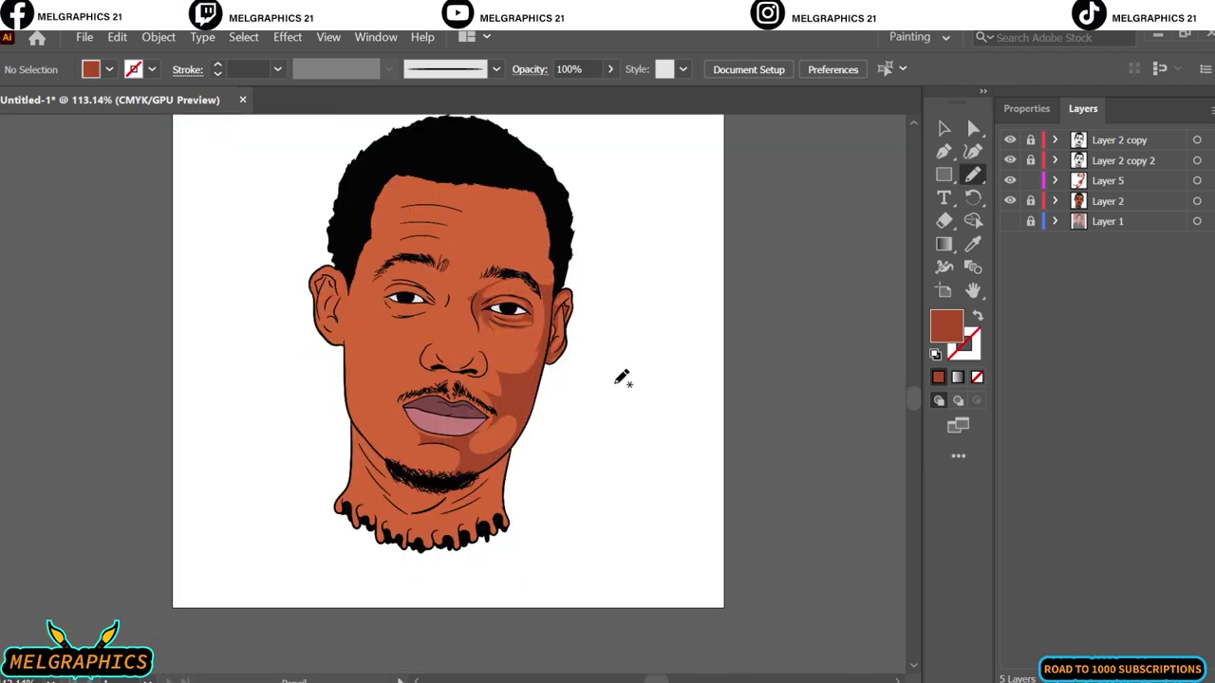
scroll(496, 505, "up", 3)
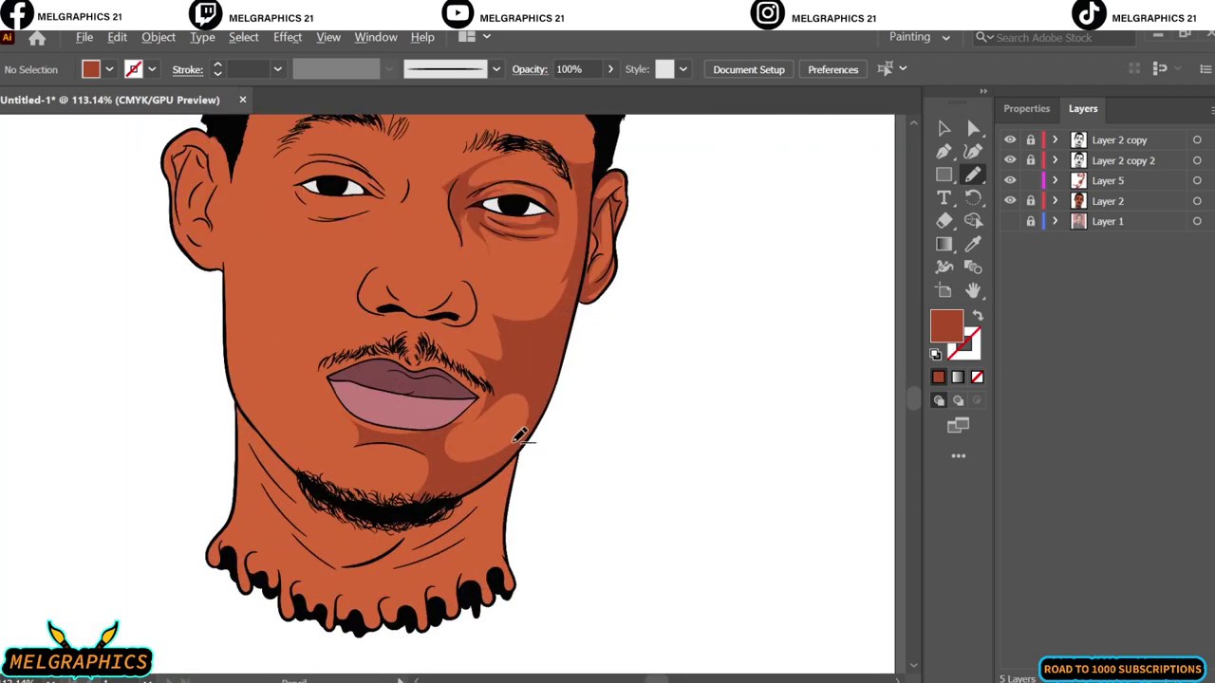
scroll(521, 434, "up", 1)
left_click_drag(469, 407, 402, 407)
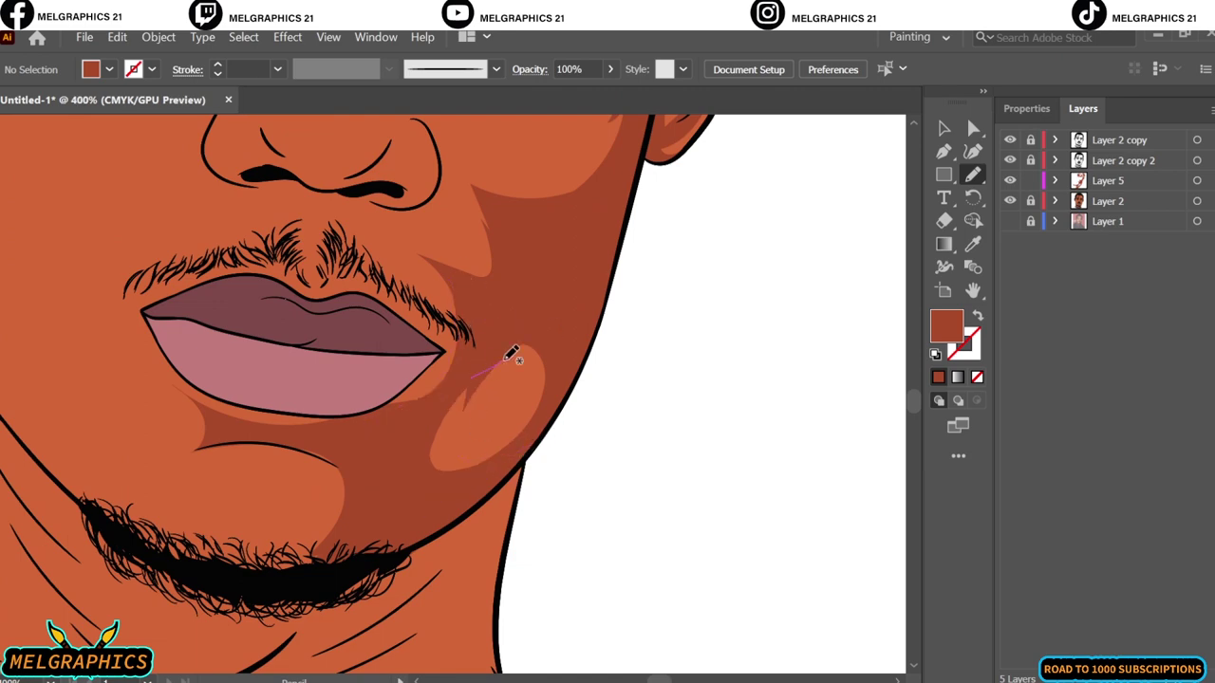
mouse_move(515, 344)
left_mouse_down()
mouse_move(482, 352)
mouse_move(454, 417)
left_mouse_up()
key("ctrl+0")
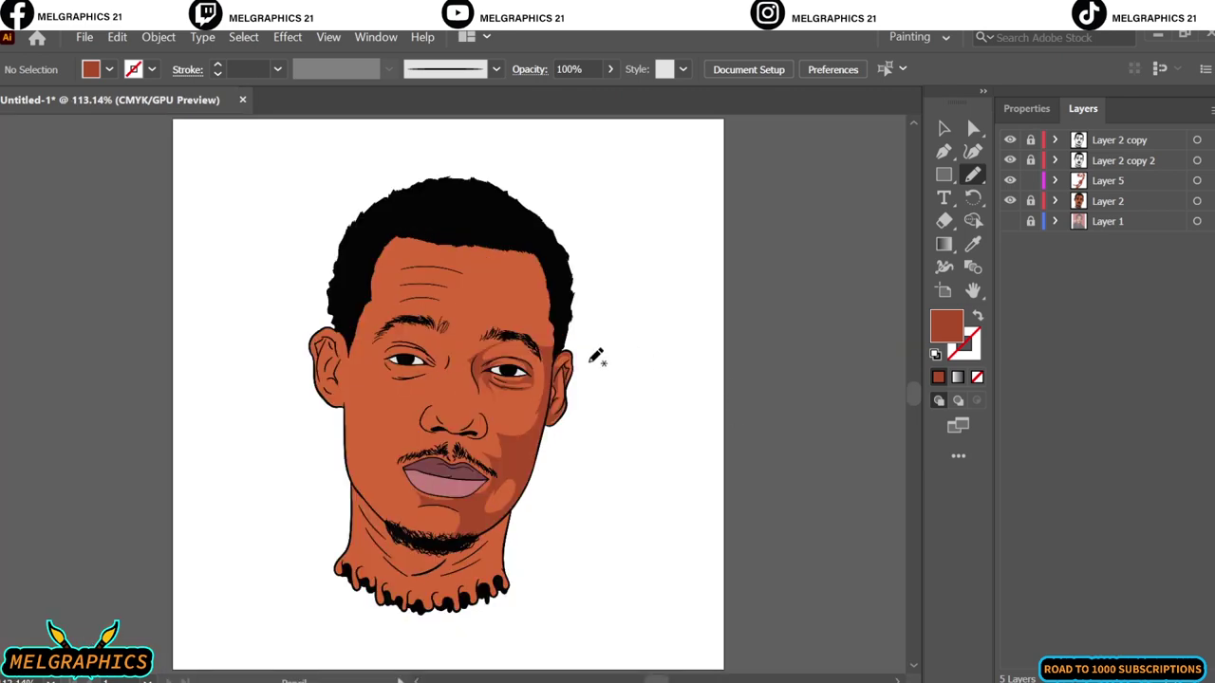
- Draw darker brown shadow strips across the forehead, temple and hairline
scroll(454, 466, "up", 4)
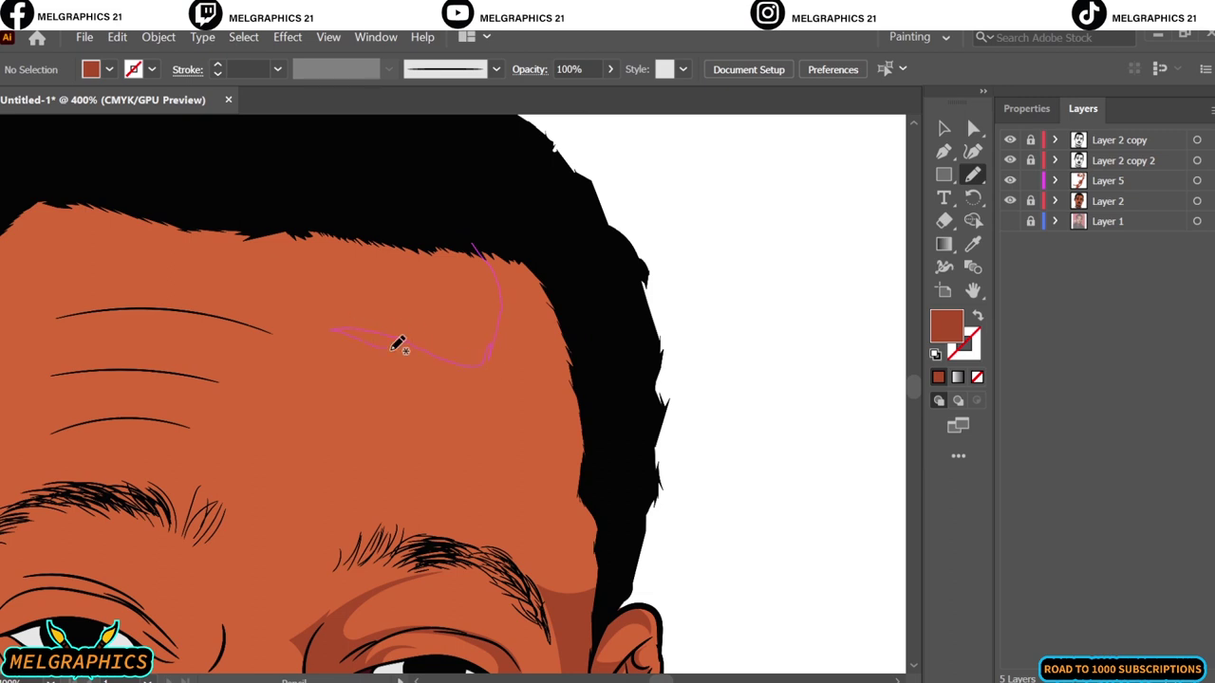
left_click_drag(545, 390, 546, 393)
left_click_drag(508, 381, 323, 324)
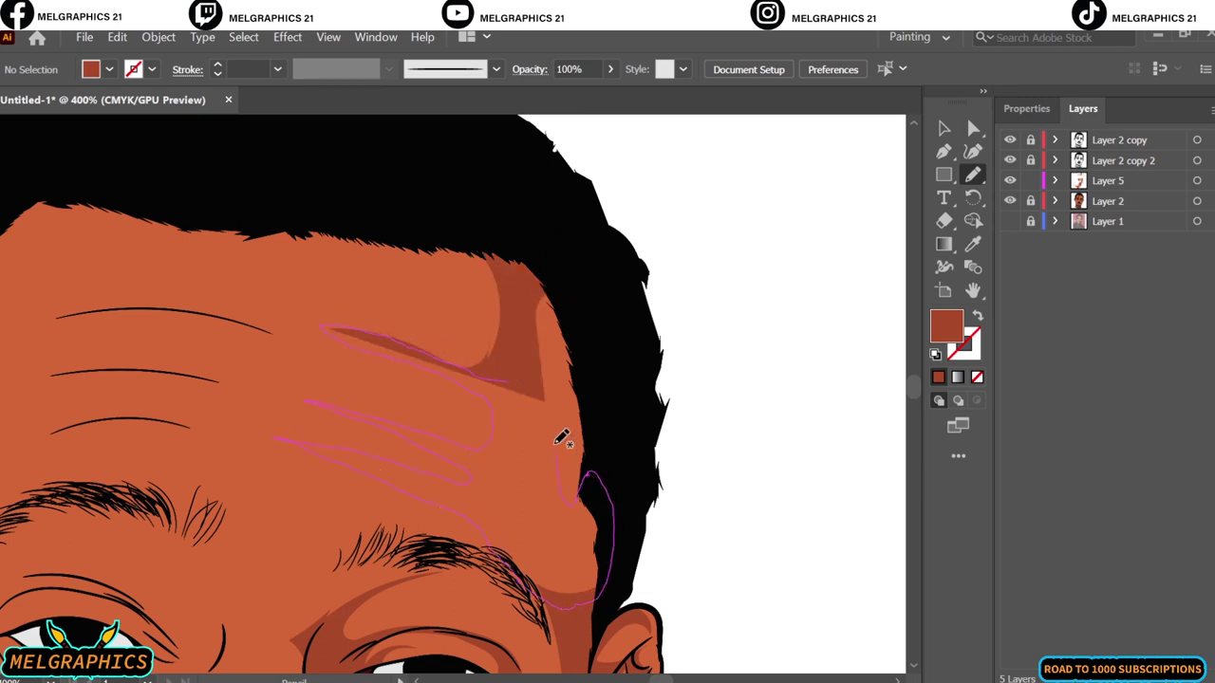
left_click_drag(516, 563, 542, 366)
left_click_drag(549, 465, 606, 368)
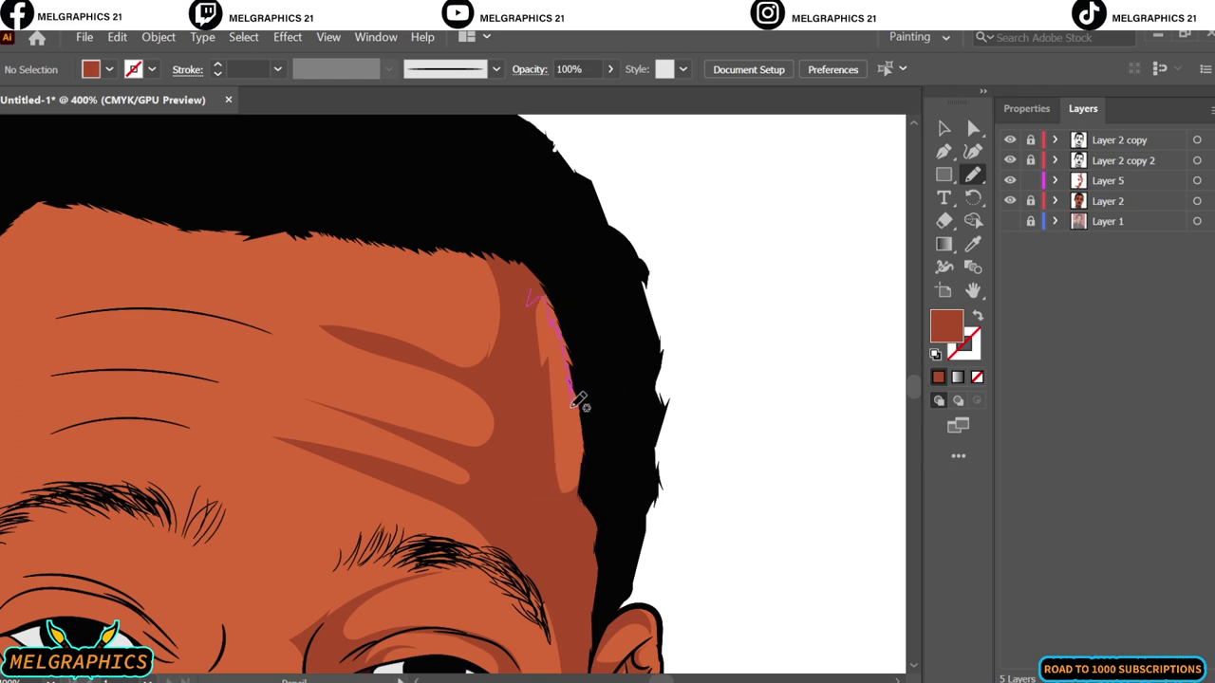
left_click_drag(587, 462, 542, 307)
key("ctrl+0")
- Shade the side of the nose, the nose tip and both nostrils in dark brown
scroll(528, 286, "up", 5)
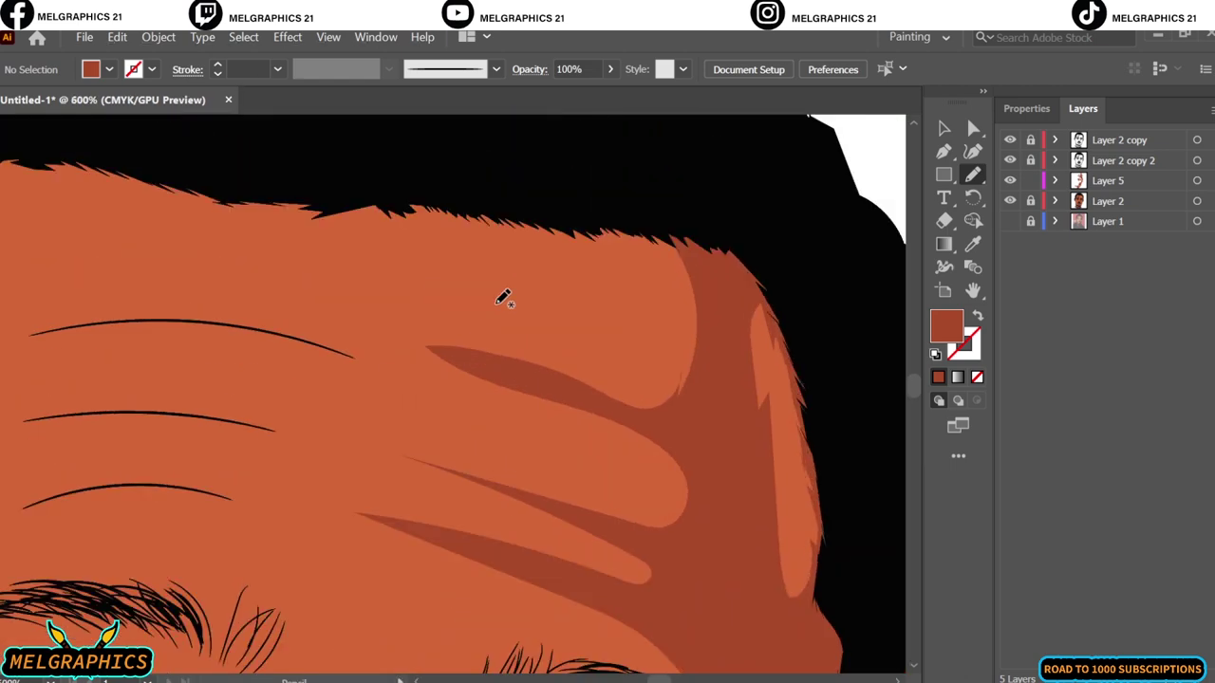
scroll(502, 298, "down", 3)
scroll(594, 435, "up", 3)
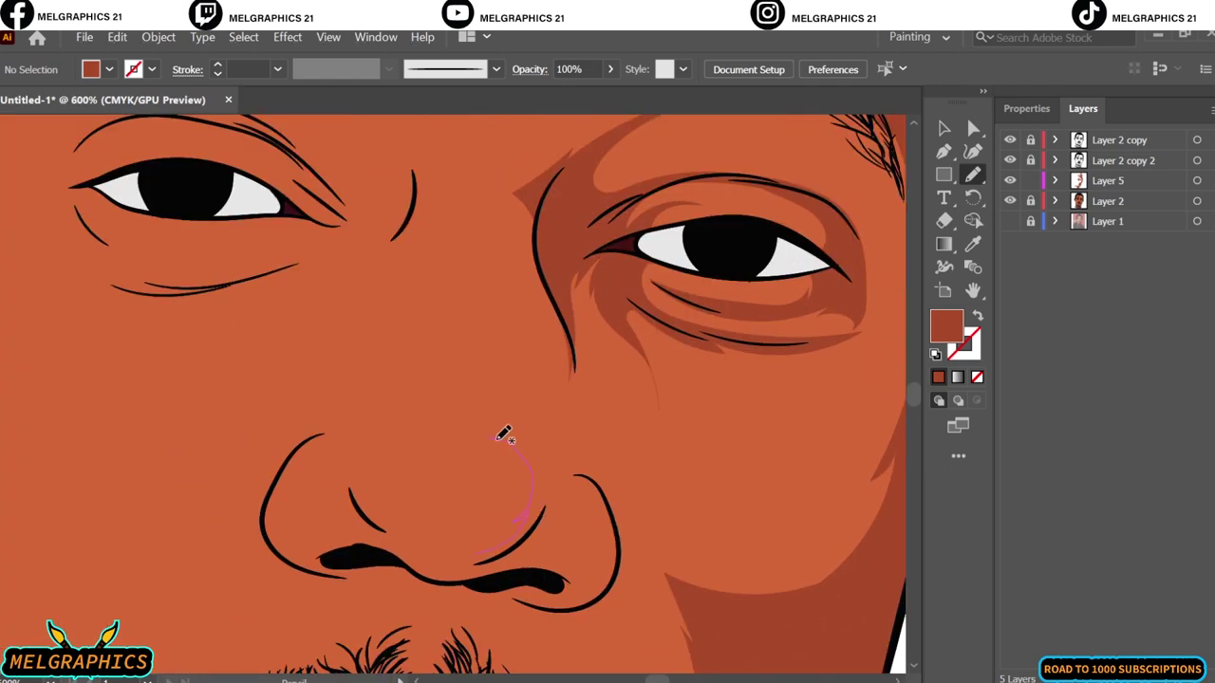
left_click_drag(551, 543, 535, 509)
left_click_drag(493, 436, 542, 517)
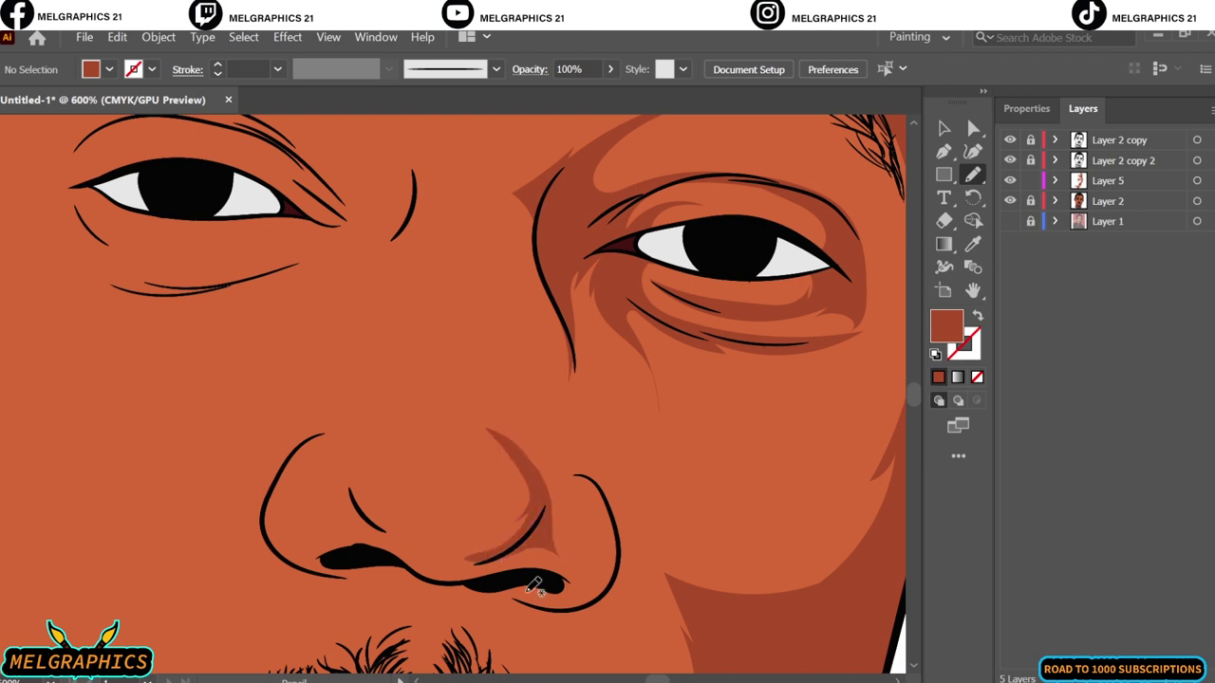
left_click_drag(535, 583, 513, 570)
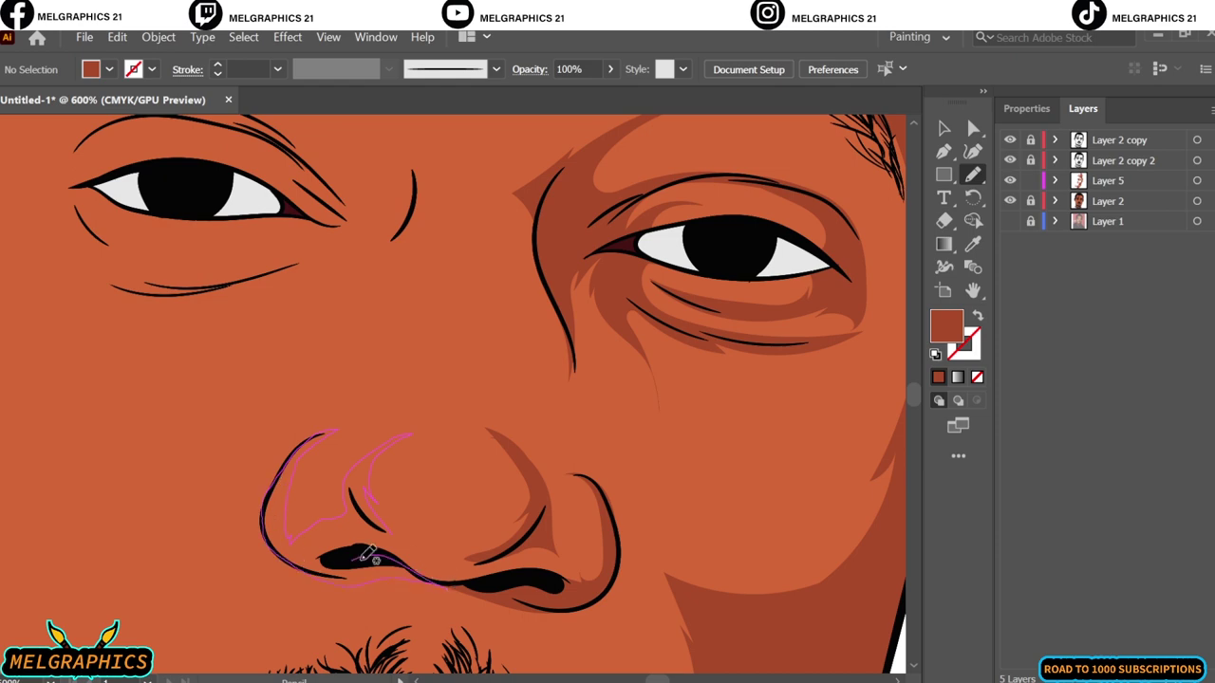
mouse_move(335, 513)
left_mouse_down()
mouse_move(353, 560)
mouse_move(520, 553)
left_mouse_up()
key("ctrl+0")
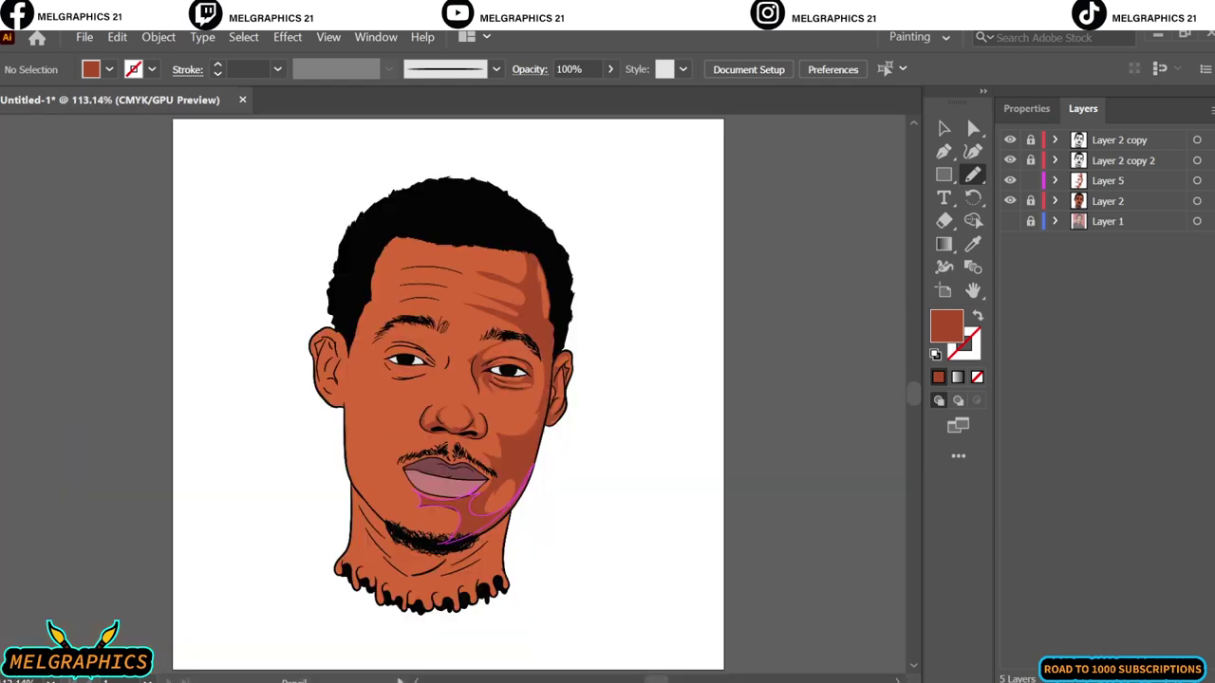
scroll(460, 422, "up", 3)
scroll(460, 422, "up", 3)
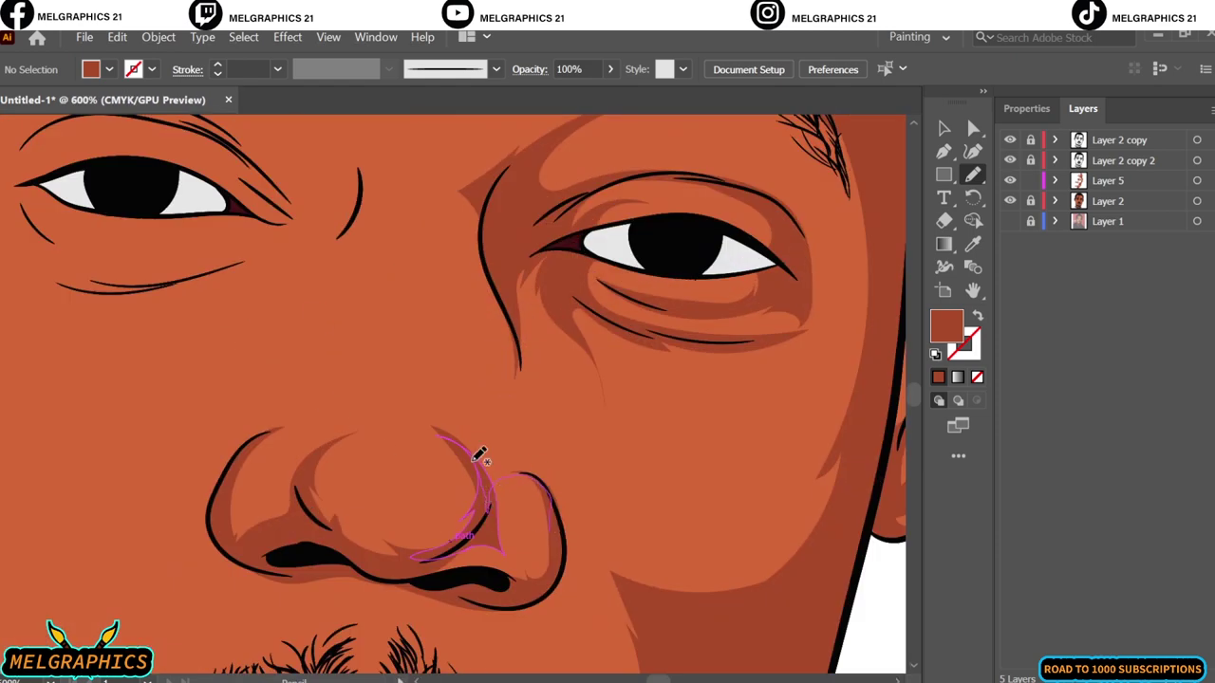
left_click_drag(481, 321, 474, 342)
left_click_drag(557, 442, 497, 488)
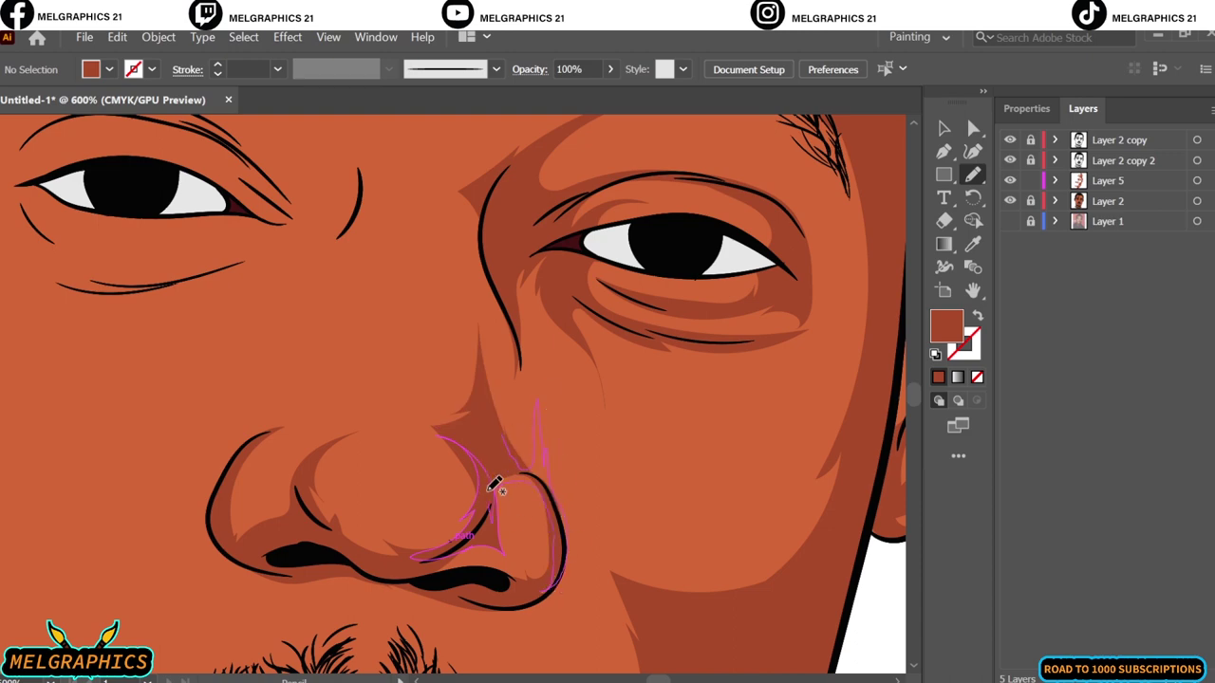
key("ctrl+0")
- Add dark brown shadows beside the eyes' inner corners and down the nose bridge
scroll(455, 389, "up", 6)
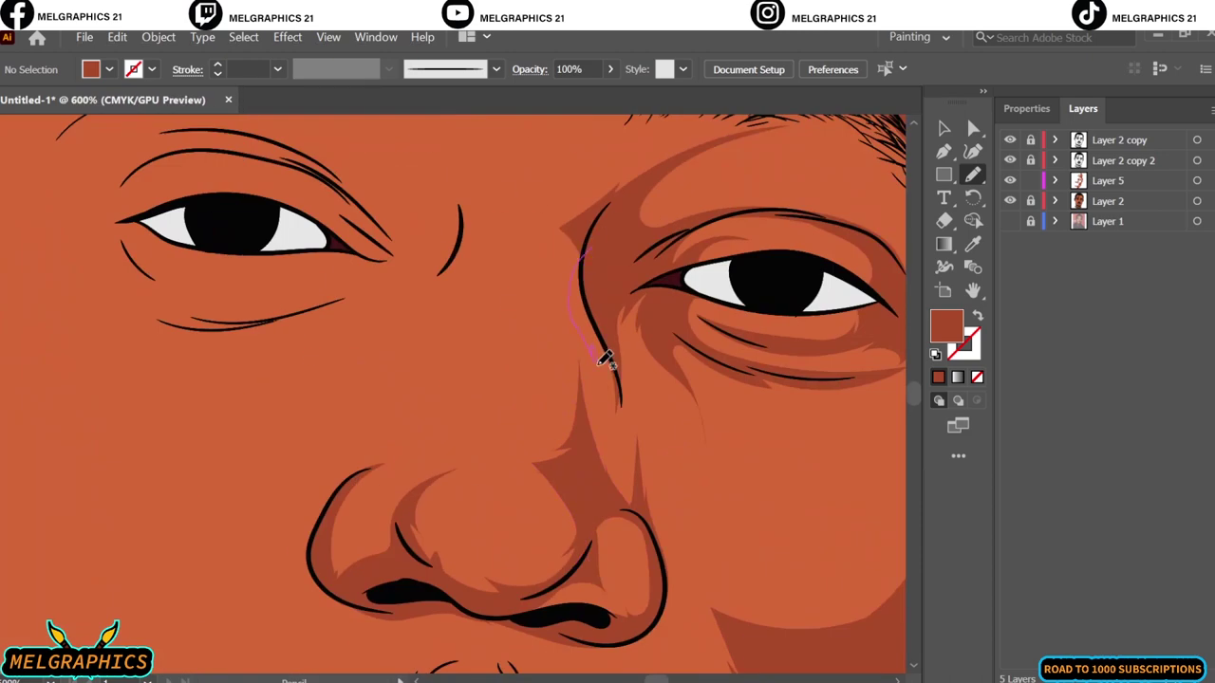
mouse_move(602, 352)
left_mouse_down()
mouse_move(661, 291)
mouse_move(618, 314)
left_mouse_up()
key("ctrl+0")
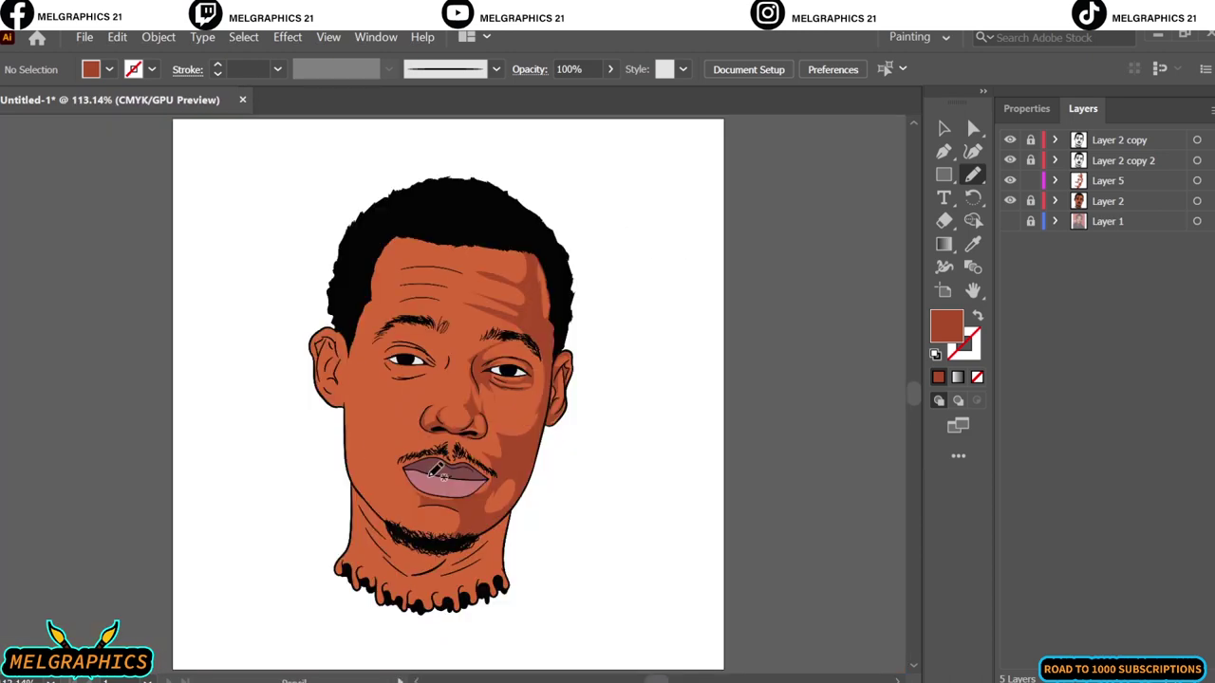
scroll(469, 408, "up", 6)
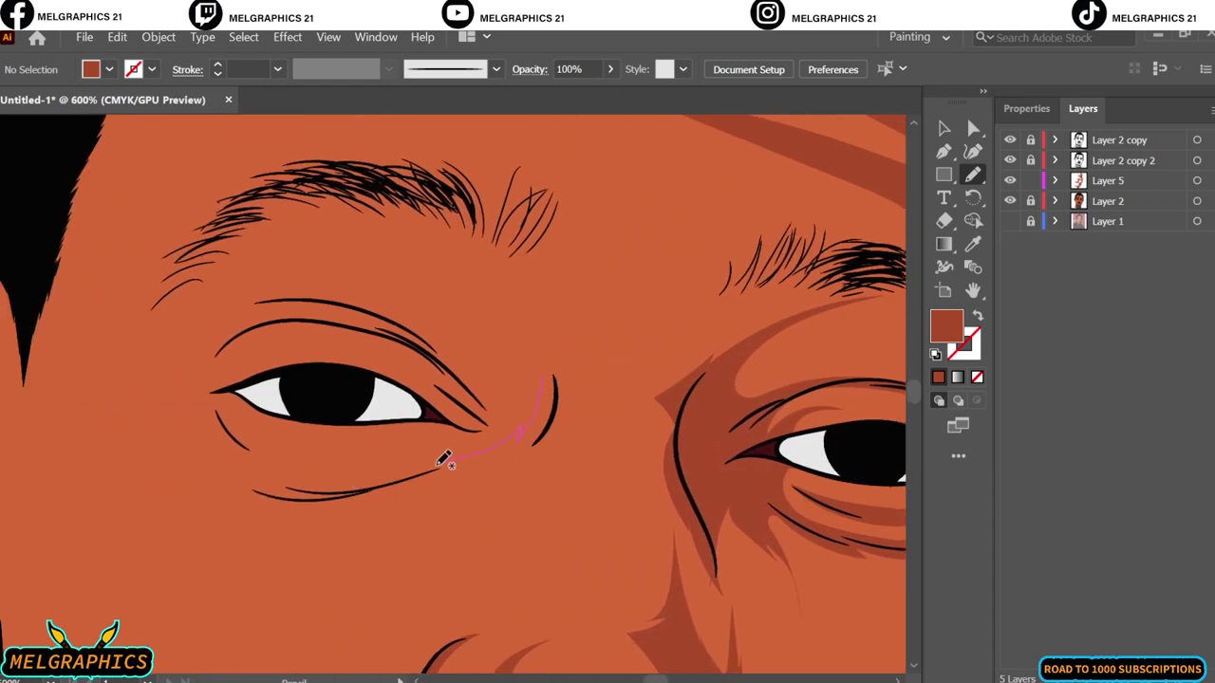
left_click_drag(495, 284, 501, 289)
mouse_move(506, 454)
left_mouse_down()
mouse_move(535, 424)
mouse_move(539, 372)
left_mouse_up()
scroll(539, 398, "down", 3)
scroll(570, 427, "down", 2)
scroll(696, 528, "up", 6)
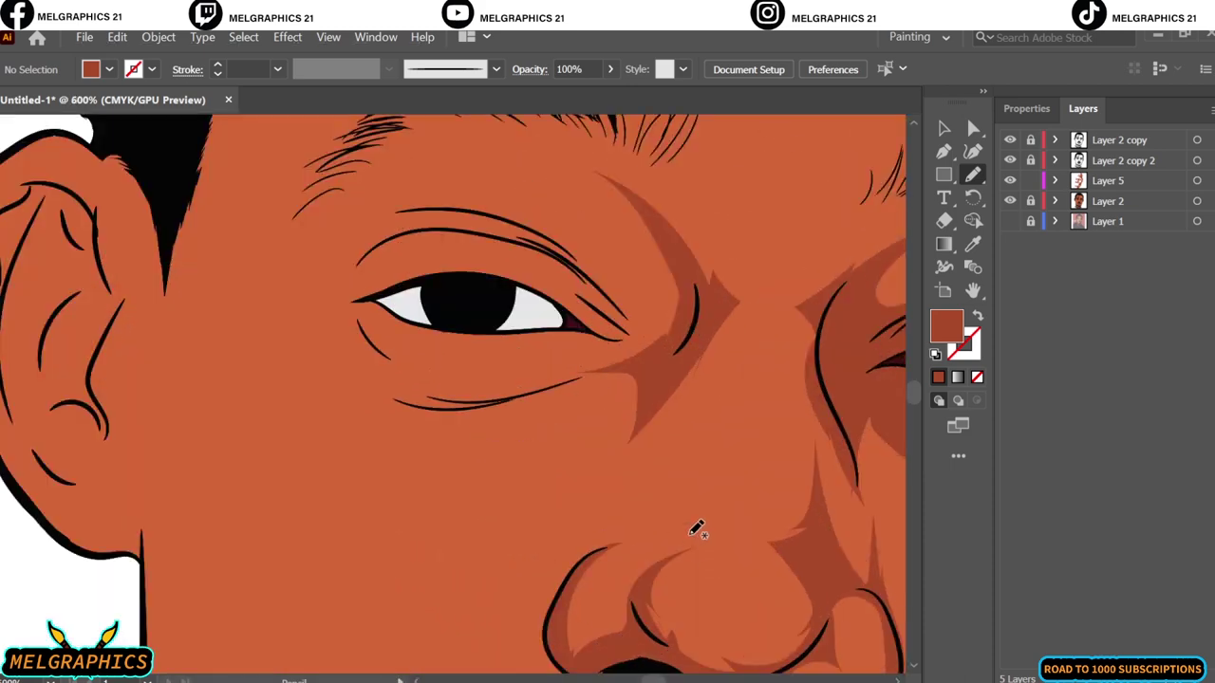
mouse_move(646, 570)
left_mouse_down()
mouse_move(656, 556)
mouse_move(616, 558)
left_mouse_up()
left_click_drag(551, 579, 618, 537)
key("ctrl+0")
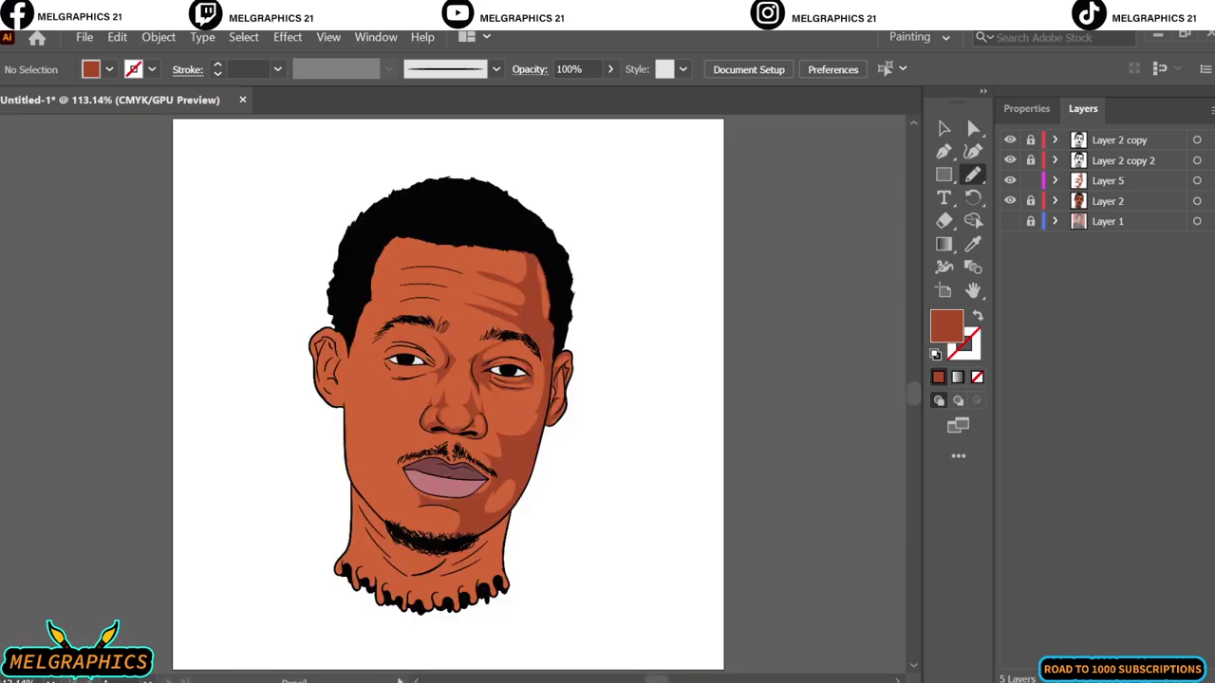
- Draw dark brown shadows below the lower lip, along the chin and the right side of the neck
scroll(460, 429, "up", 5)
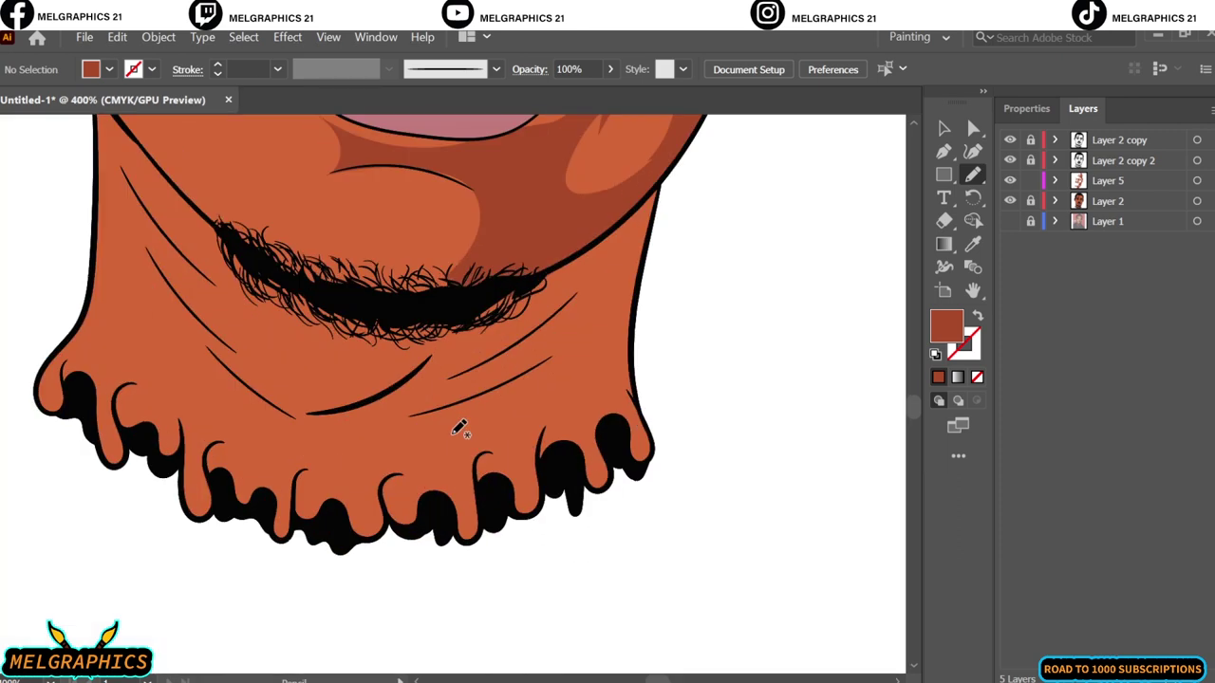
left_click_drag(484, 237, 423, 258)
left_click_drag(228, 225, 378, 351)
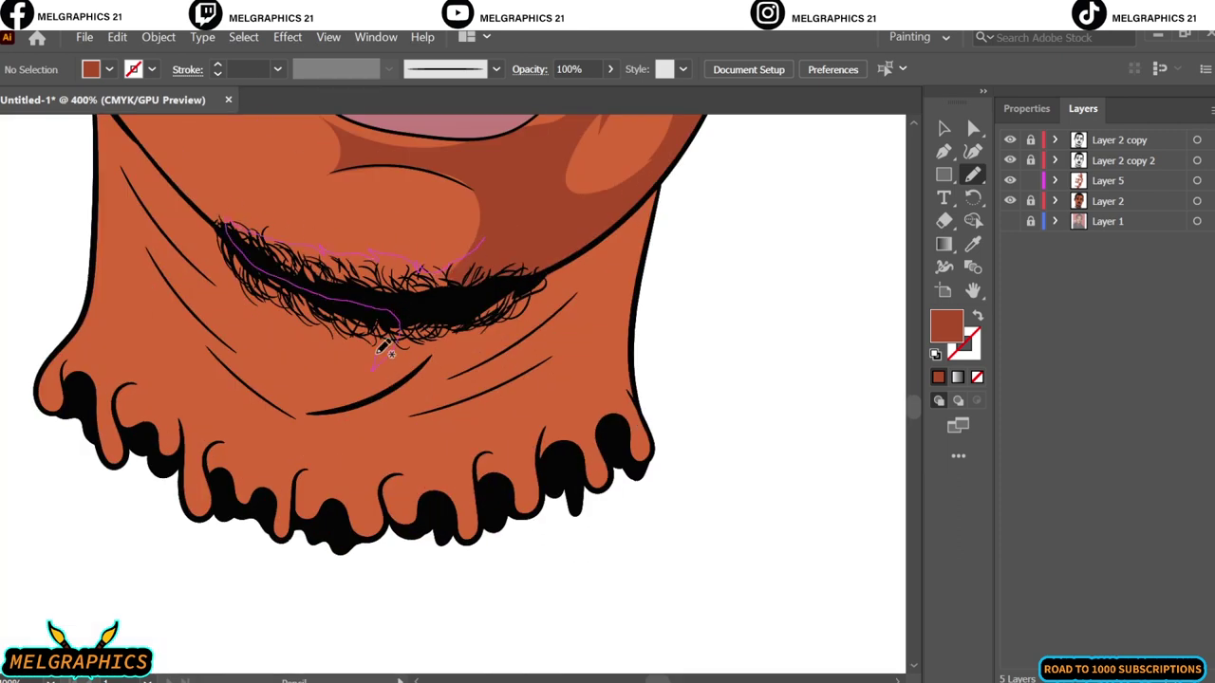
left_click_drag(655, 195, 657, 199)
left_click_drag(309, 413, 513, 390)
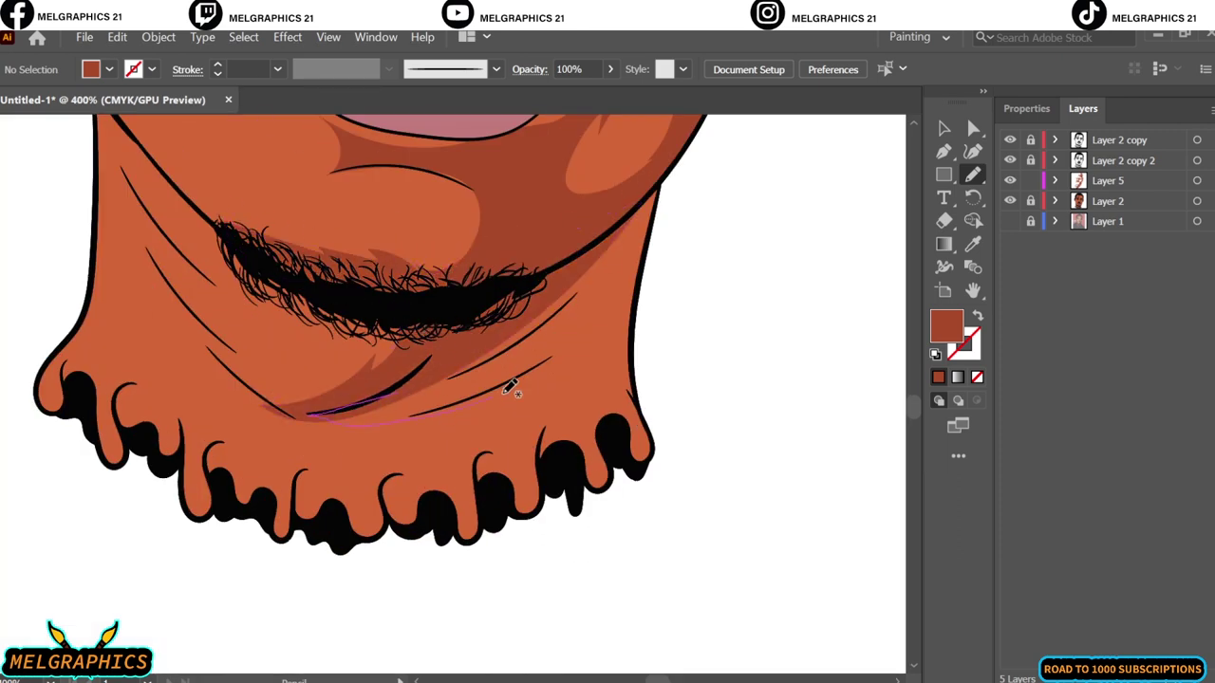
left_click_drag(569, 306, 571, 302)
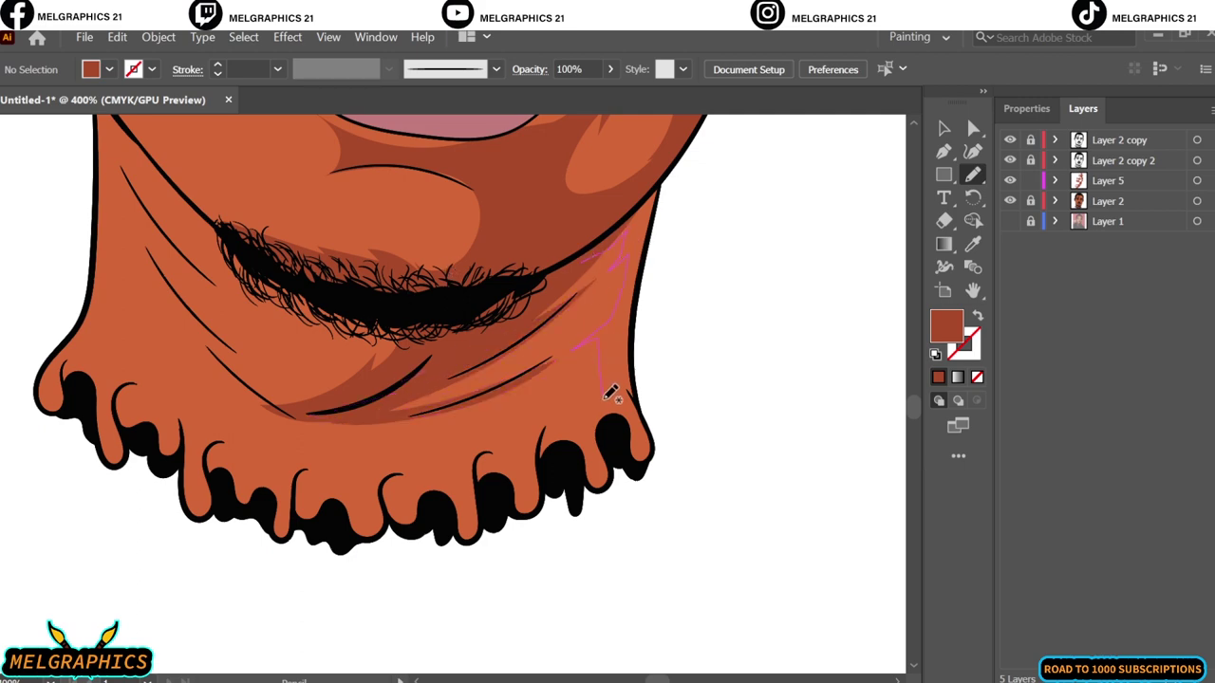
left_click_drag(608, 394, 670, 180)
key("ctrl+0")
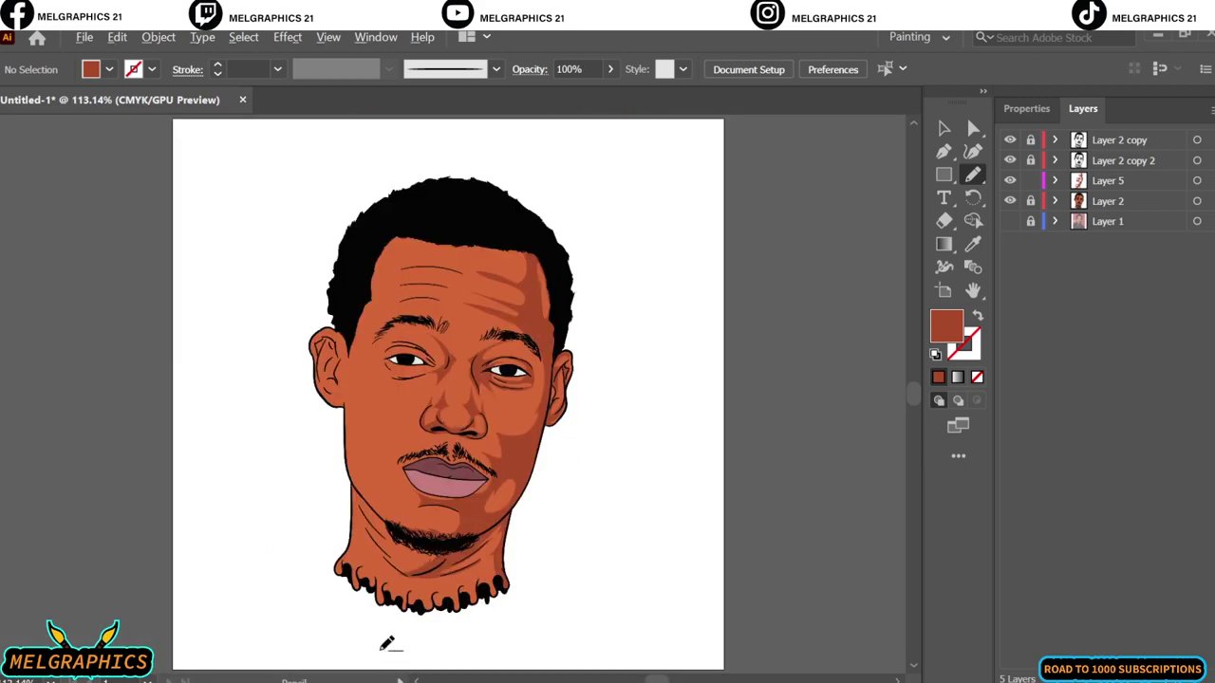
key("ctrl+plus")
key("ctrl+plus")
key("ctrl+plus")
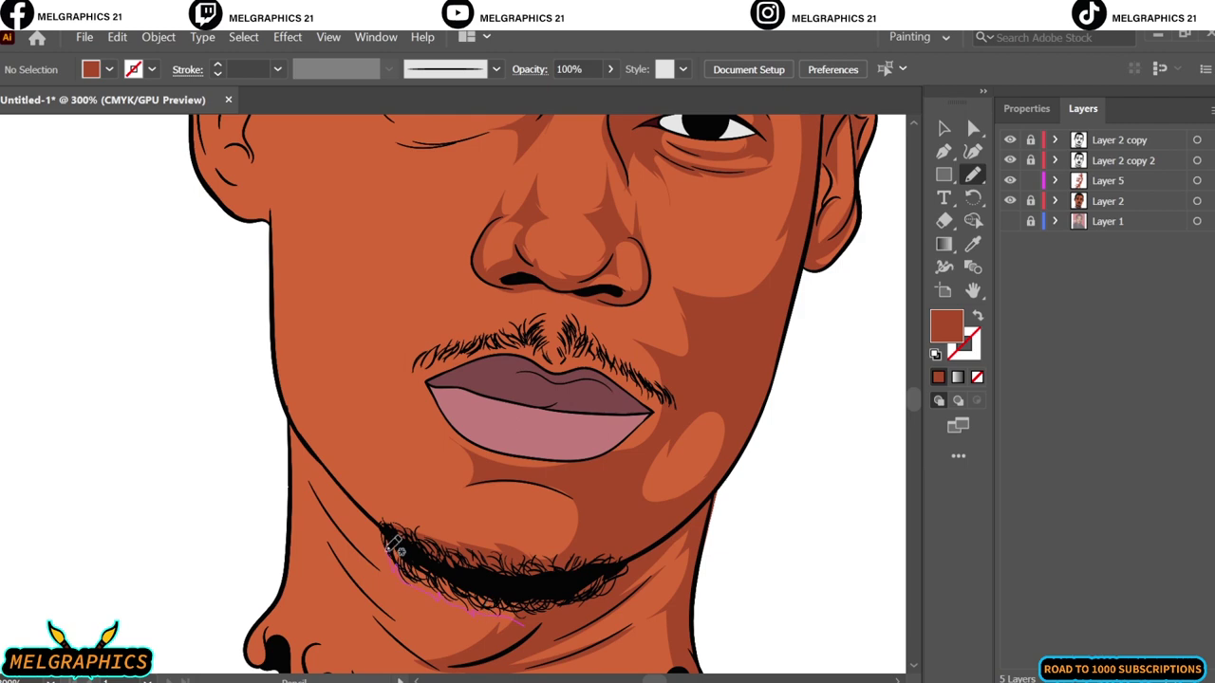
left_click_drag(391, 546, 391, 548)
key("ctrl+0")
- Add closed dark brown shadow shapes along the jaw below the ear and down the neck
scroll(359, 467, "up", 3)
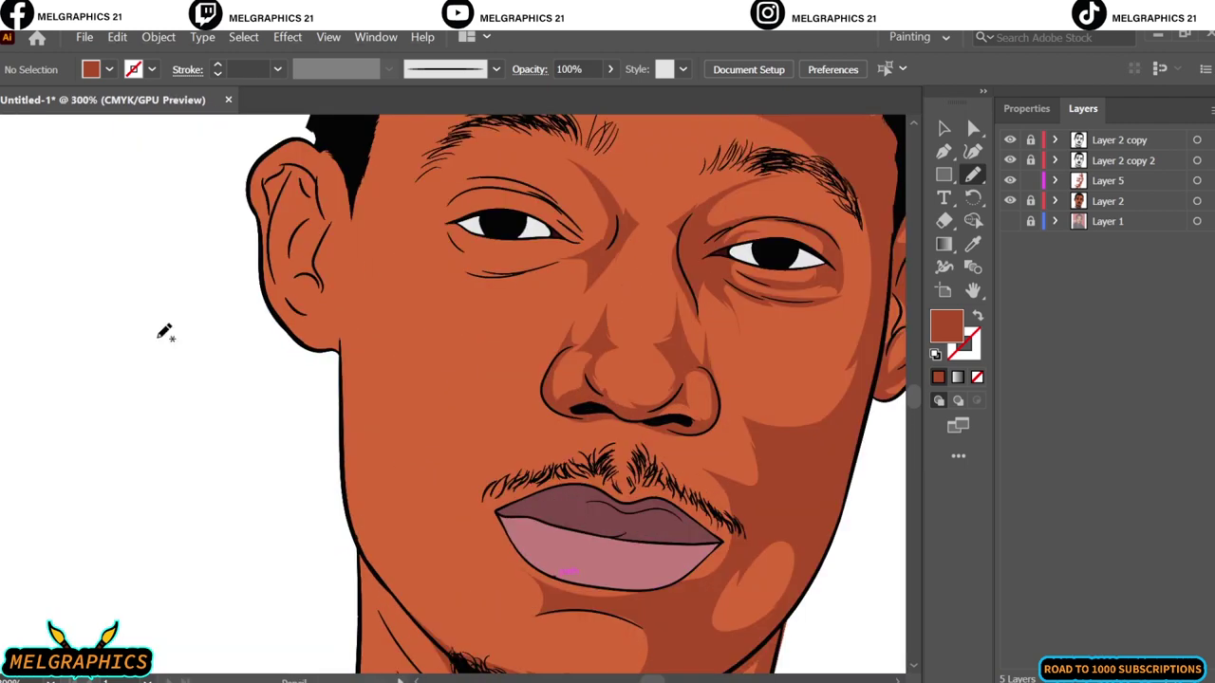
left_click_drag(349, 334, 396, 422)
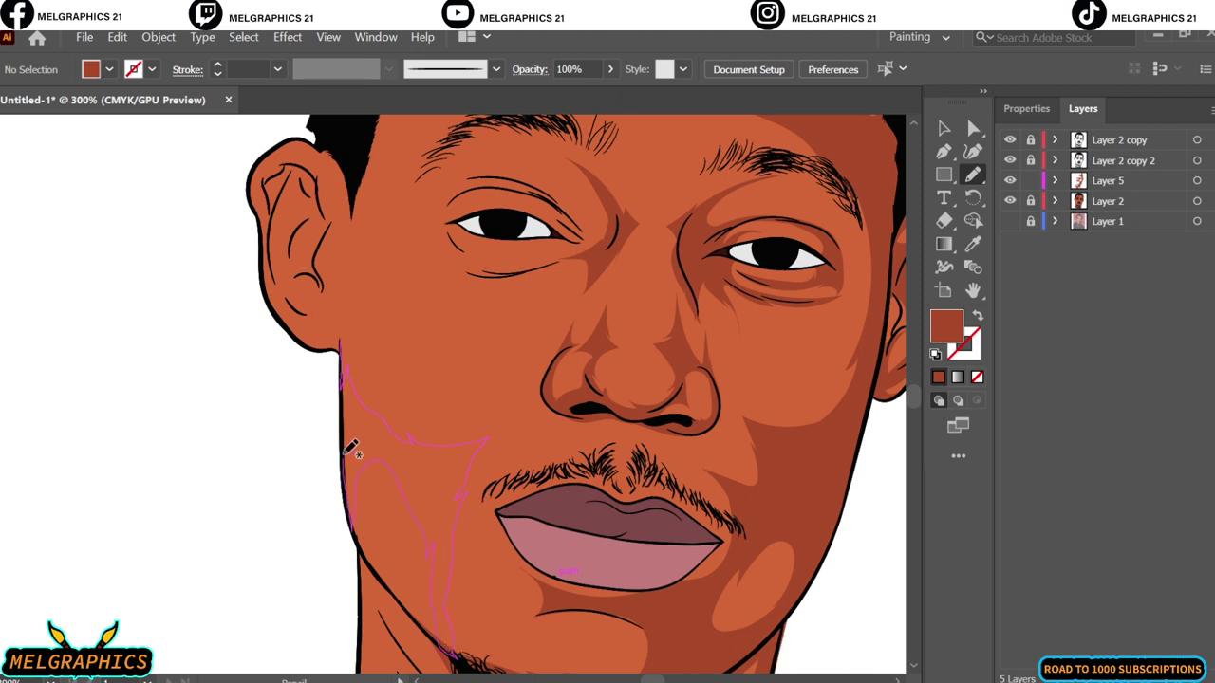
left_click_drag(452, 590, 349, 446)
left_click_drag(371, 457, 378, 522)
left_click_drag(396, 589, 432, 645)
scroll(391, 380, "down", 5)
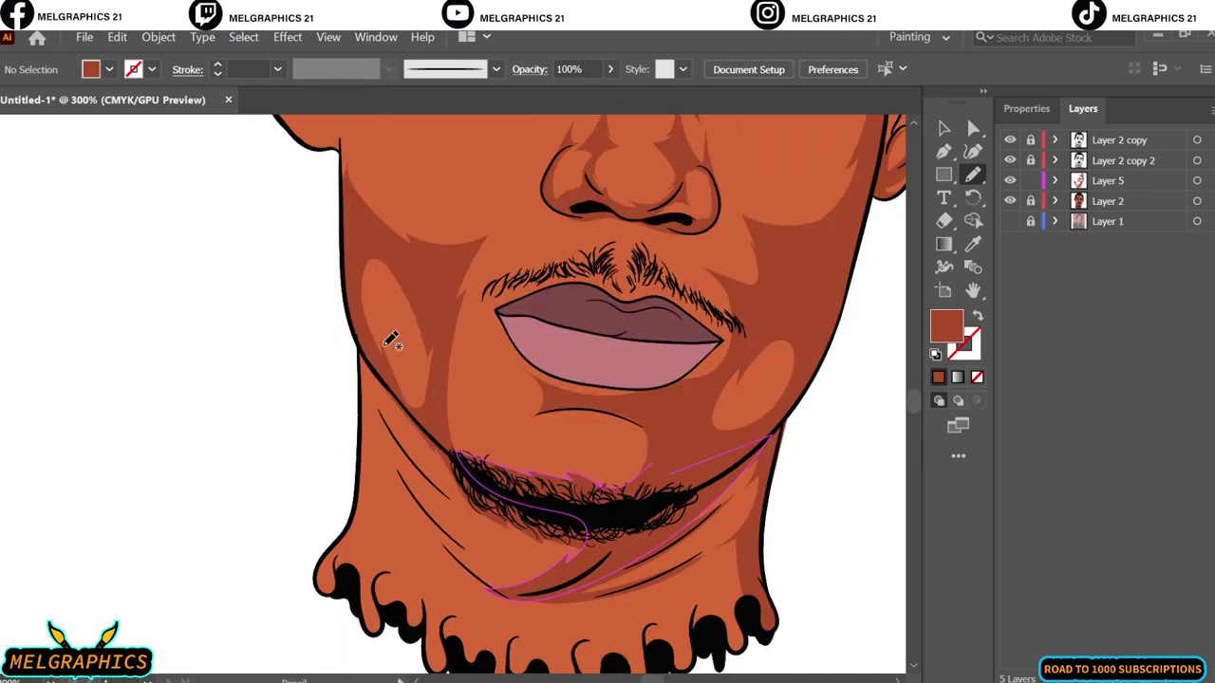
left_click_drag(391, 338, 521, 592)
mouse_move(393, 357)
left_mouse_down()
mouse_move(427, 407)
mouse_move(383, 469)
left_mouse_up()
key("ctrl+0")
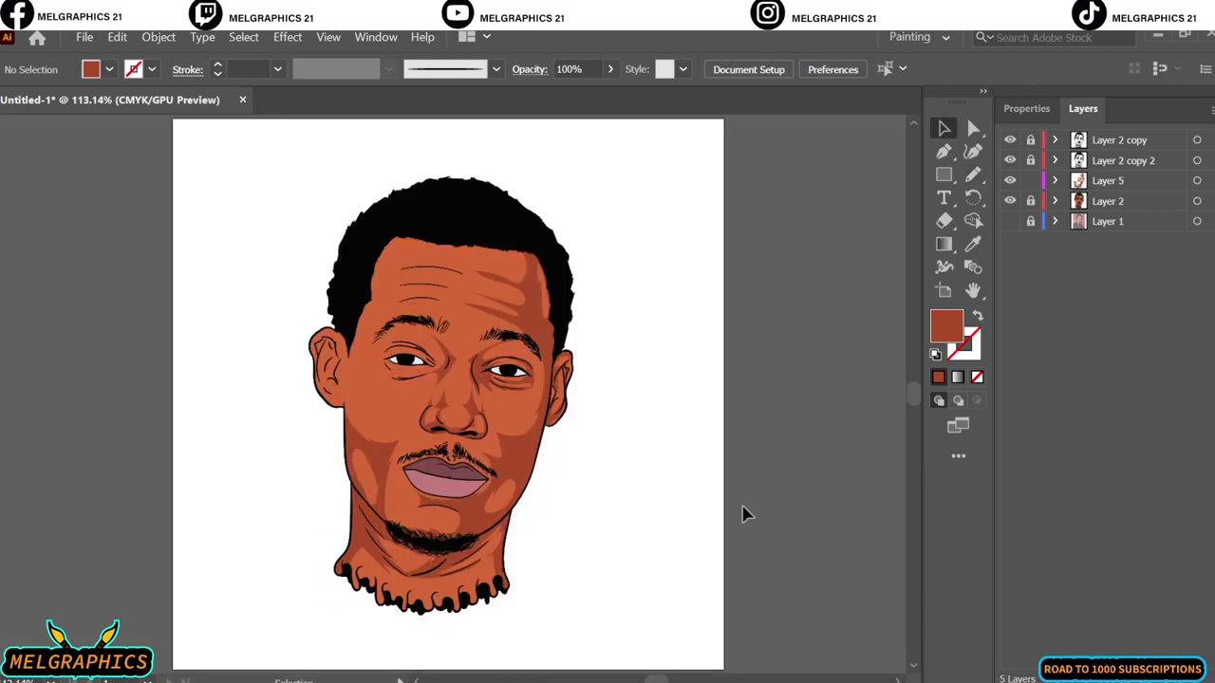
- Zoom in and draw the dark brown shadow shape under the left eye
scroll(456, 380, "up", 3)
key("ctrl+plus")
key("ctrl+plus")
key("ctrl+plus")
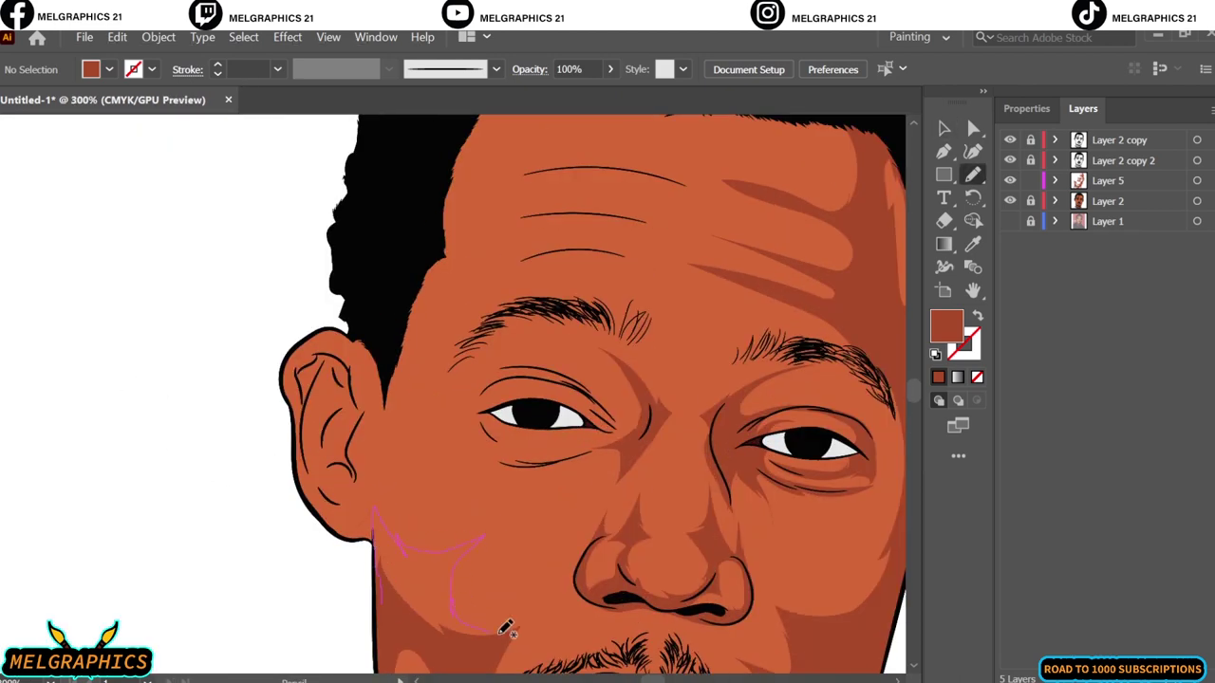
left_click_drag(505, 628, 503, 632)
scroll(461, 637, "up", 2)
scroll(380, 455, "up", 1)
left_click_drag(519, 562, 645, 539)
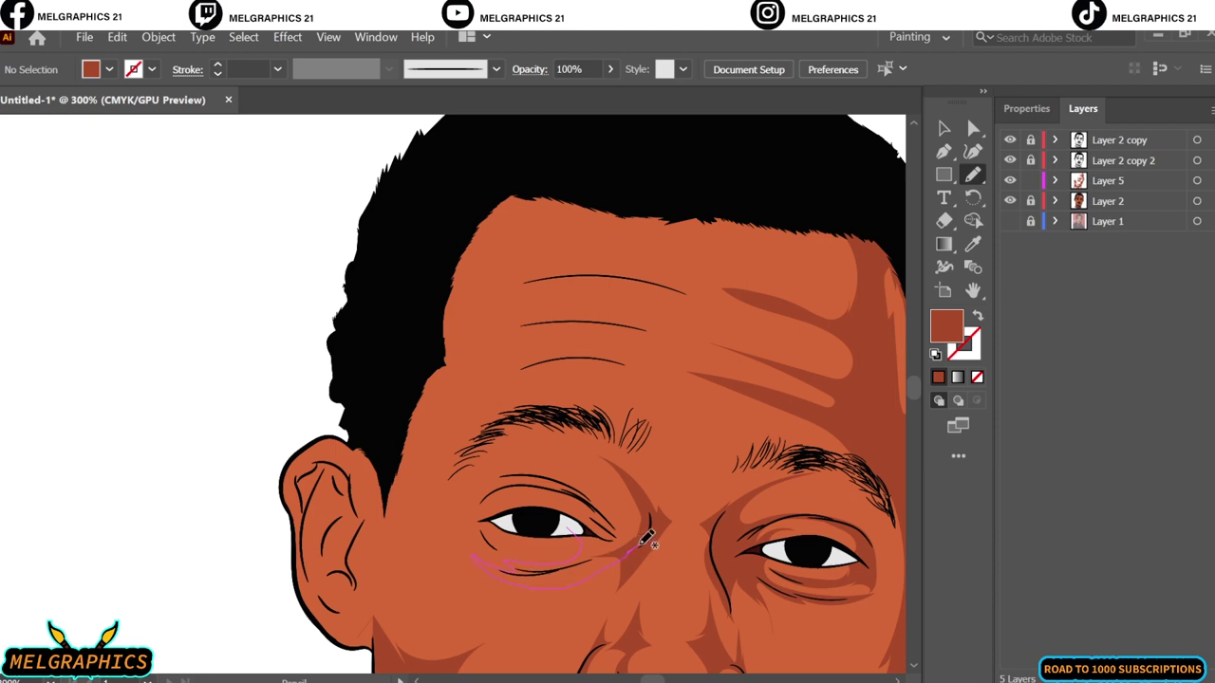
left_click_drag(549, 478, 551, 479)
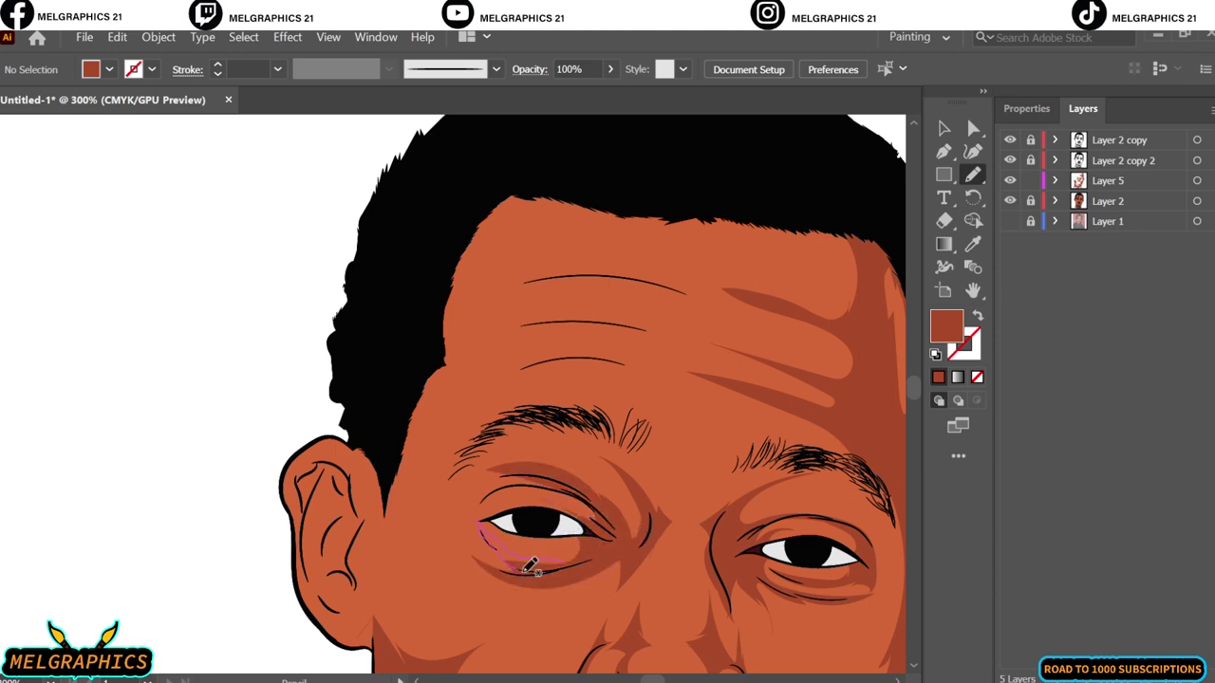
left_click_drag(529, 563, 532, 566)
- Draw dark shadow shapes beside the ear, at its bottom and along its outer rim
key("ctrl+0")
scroll(398, 447, "up", 1)
scroll(387, 454, "up", 1)
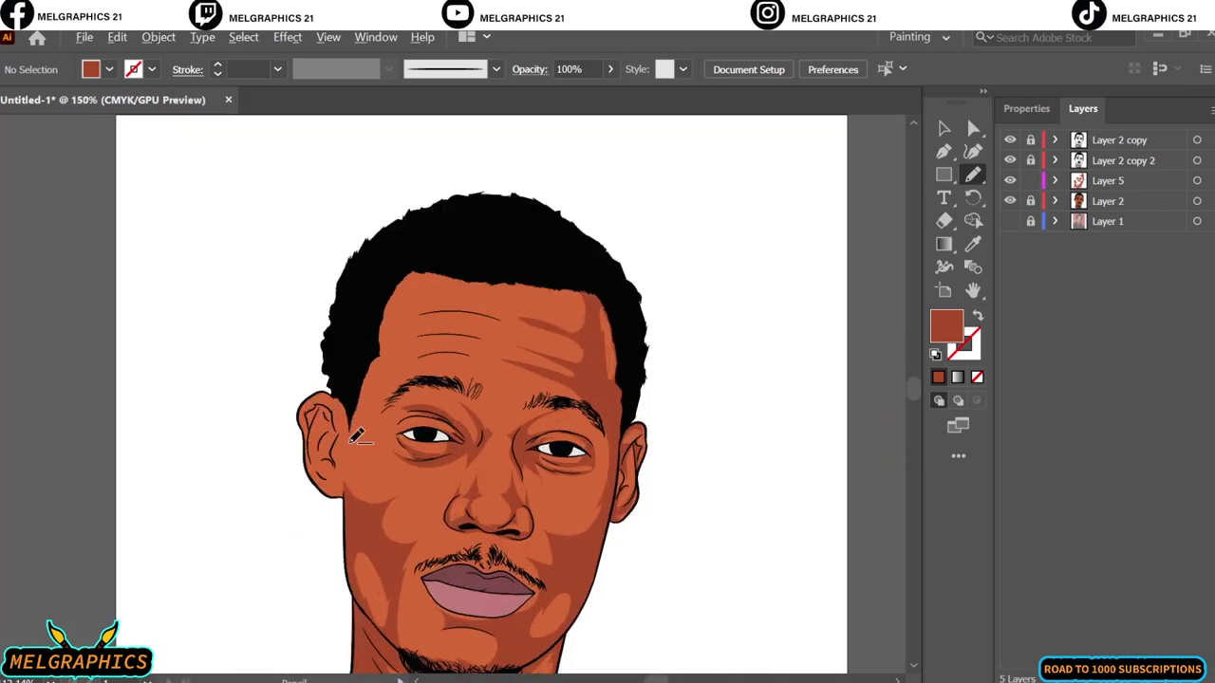
scroll(363, 446, "up", 1)
left_click_drag(344, 555, 373, 483)
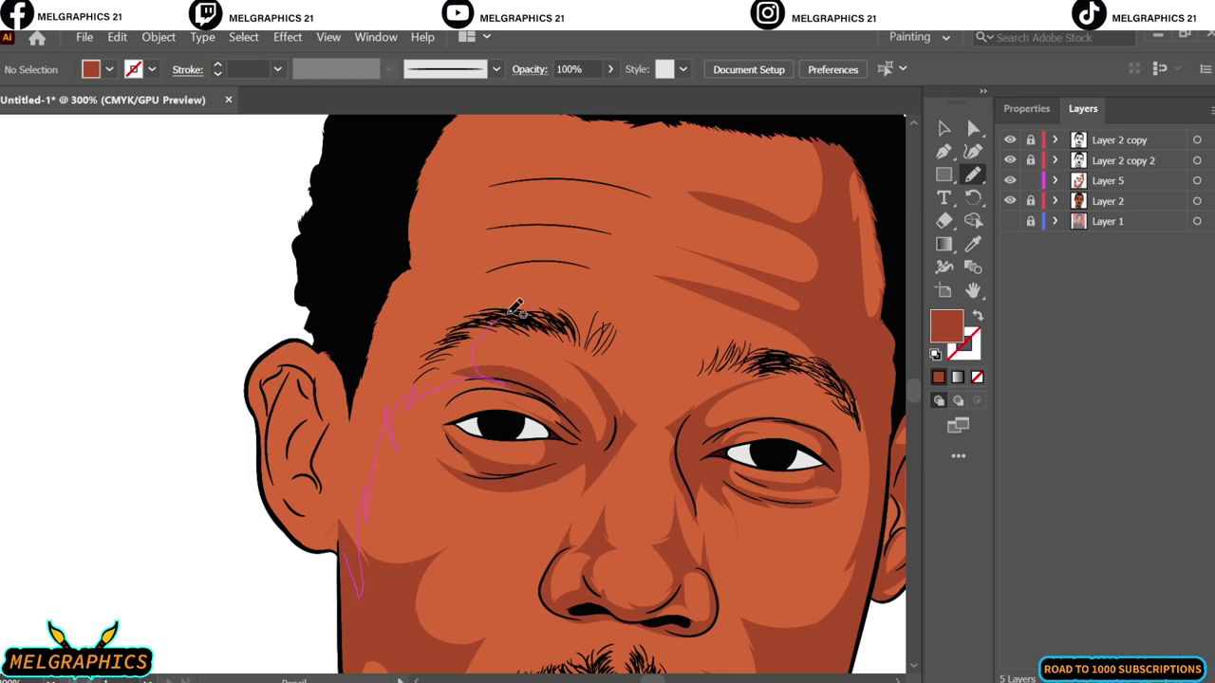
mouse_move(421, 381)
left_mouse_down()
mouse_move(352, 575)
mouse_move(364, 482)
left_mouse_up()
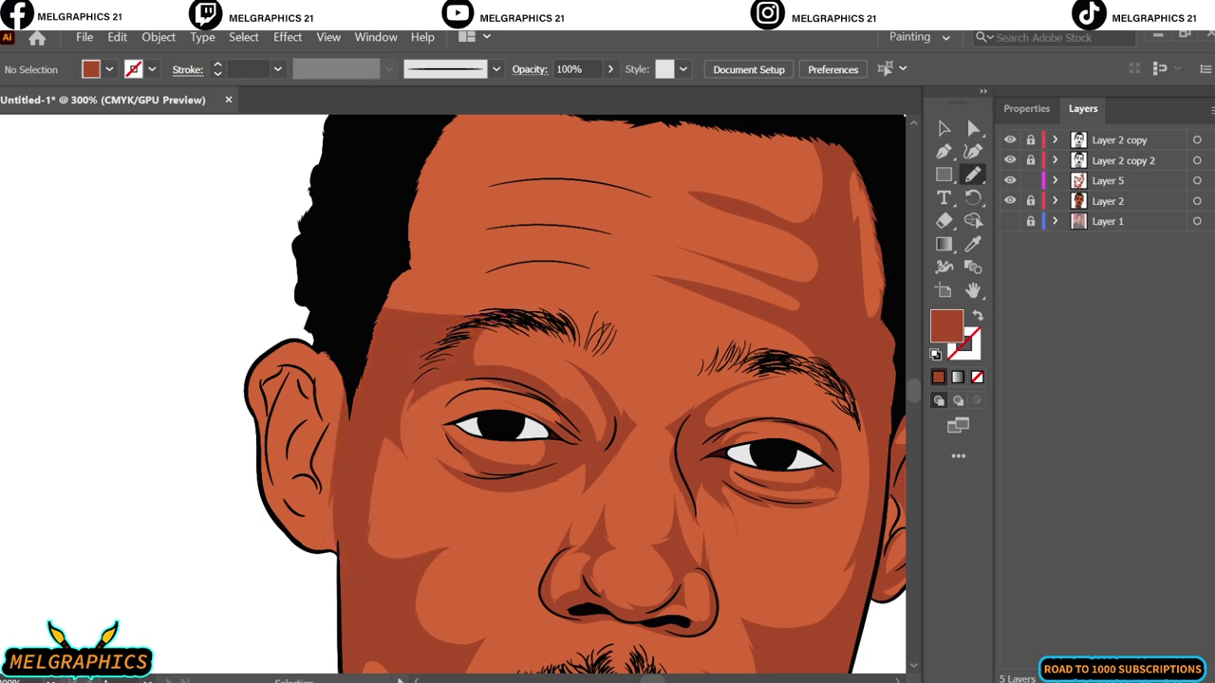
scroll(442, 504, "up", 1)
mouse_move(442, 504)
left_mouse_down()
mouse_move(456, 583)
mouse_move(424, 532)
mouse_move(462, 573)
mouse_move(415, 477)
left_mouse_up()
left_click_drag(435, 419, 462, 502)
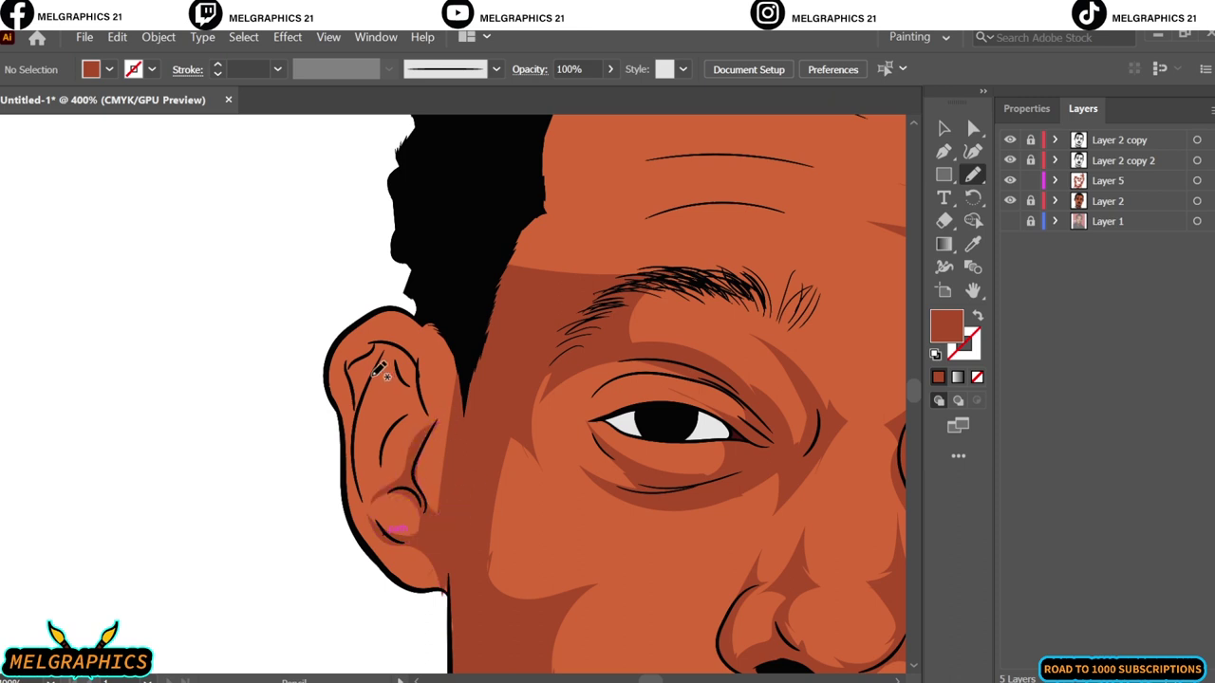
mouse_move(379, 368)
left_mouse_down()
mouse_move(352, 402)
mouse_move(360, 443)
mouse_move(429, 365)
mouse_move(333, 370)
mouse_move(446, 593)
left_mouse_up()
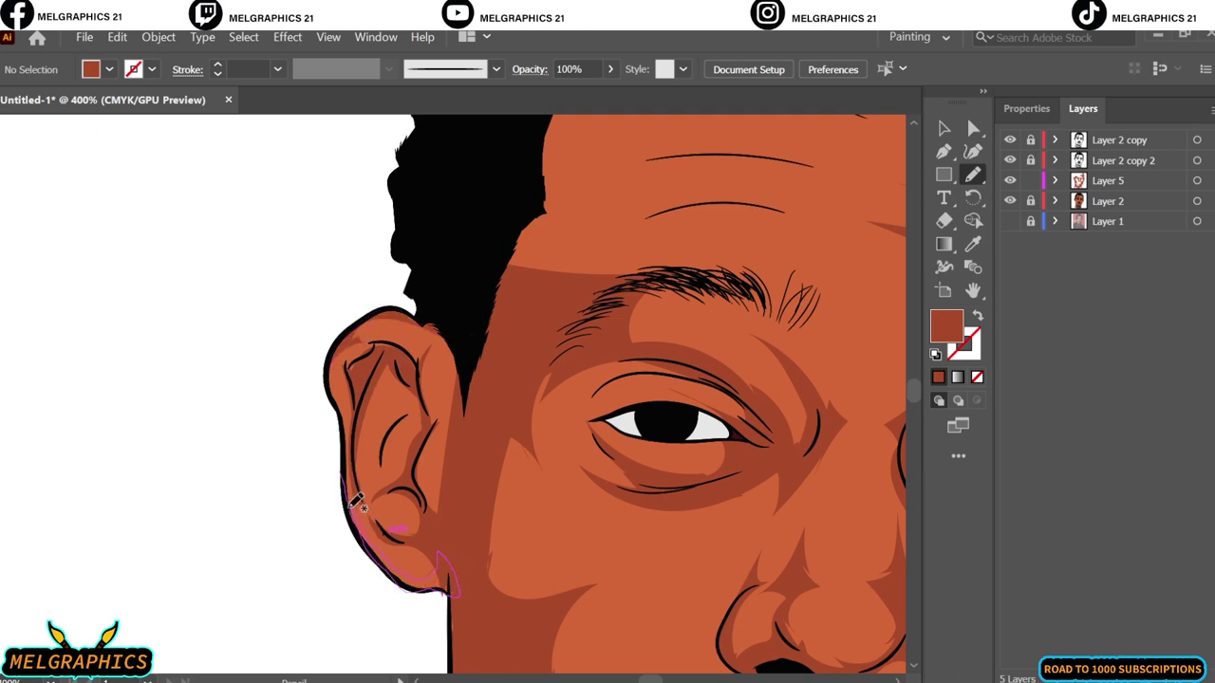
- Add two dark shadow shapes on the chin
key("ctrl+0")
scroll(424, 512, "up", 4)
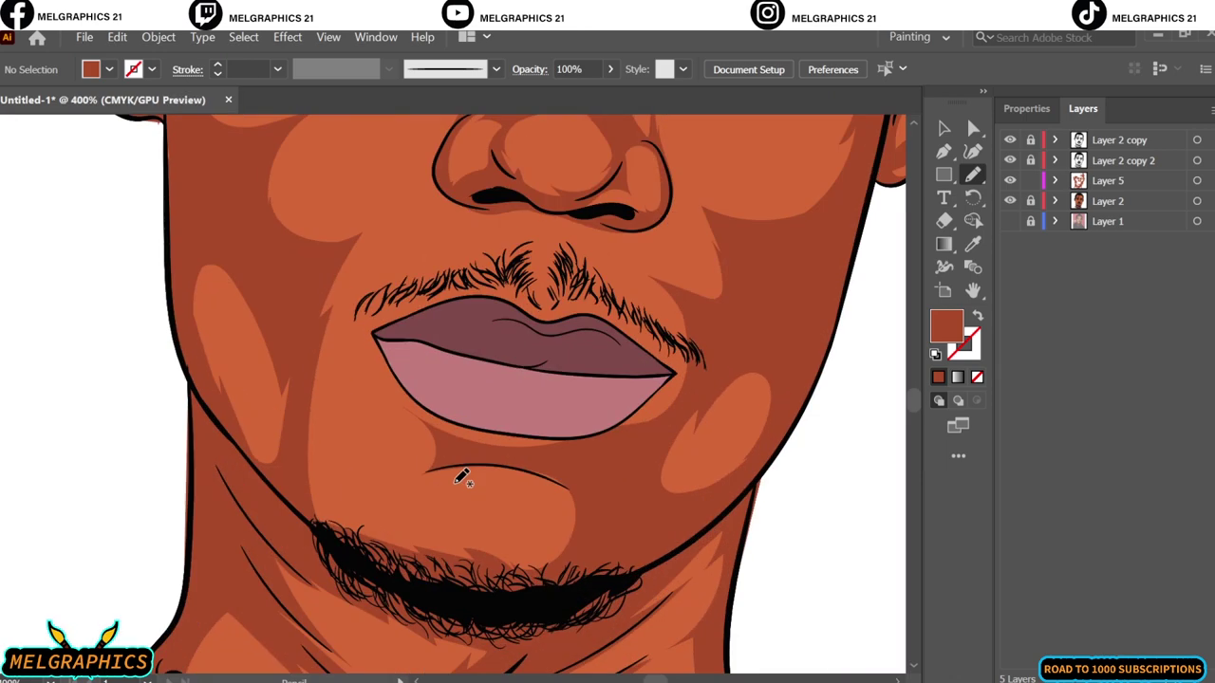
left_click_drag(370, 465, 313, 403)
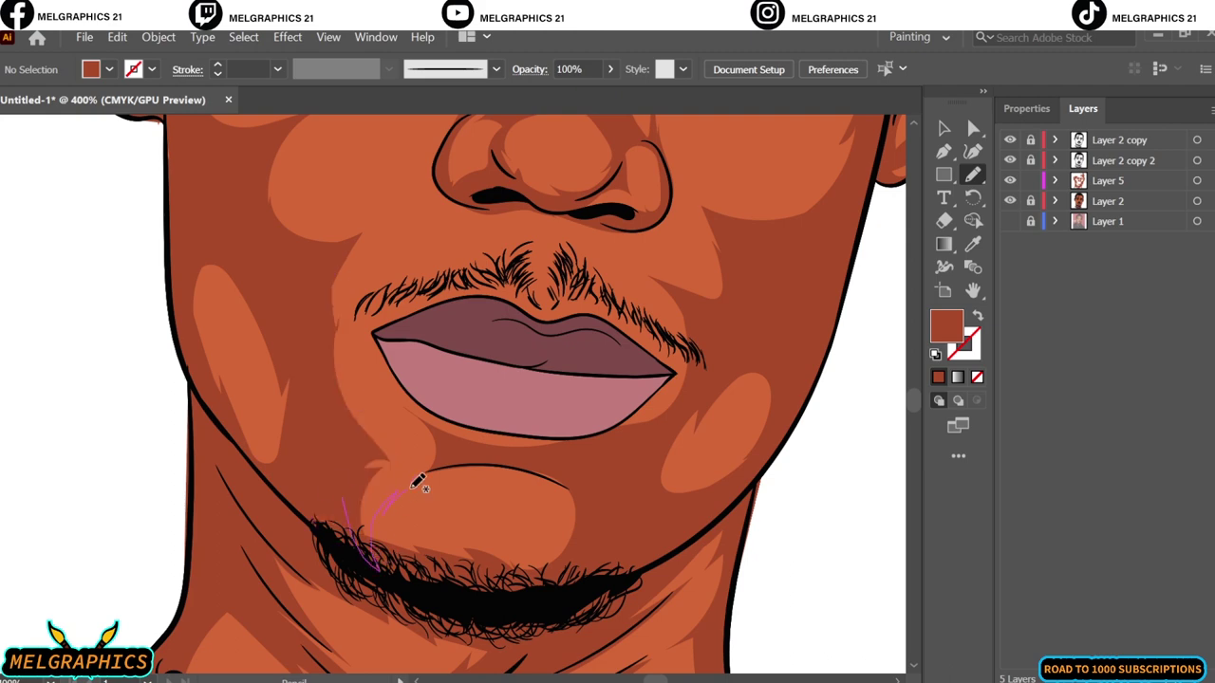
left_click_drag(420, 480, 336, 406)
- Draw dark shadows along the forehead hairline toward the eyebrow, then view the whole portrait
key("ctrl+0")
scroll(352, 338, "up", 4)
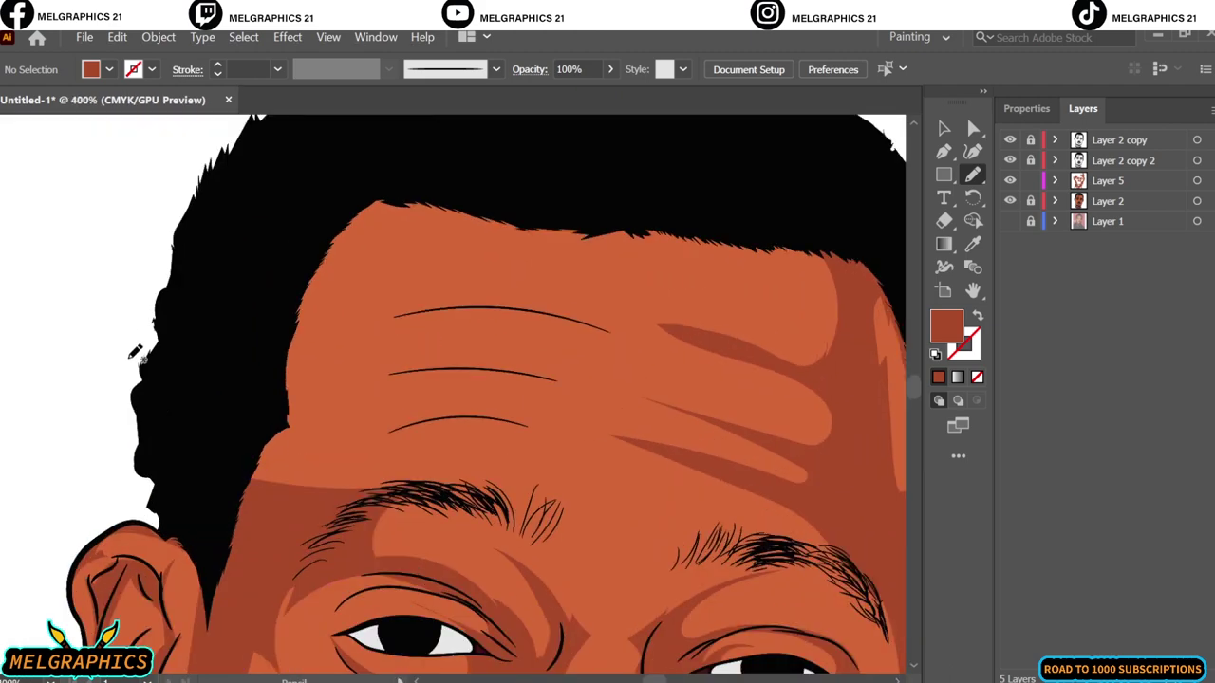
left_click_drag(332, 549, 387, 512)
left_click_drag(738, 258, 231, 502)
key("ctrl+0")
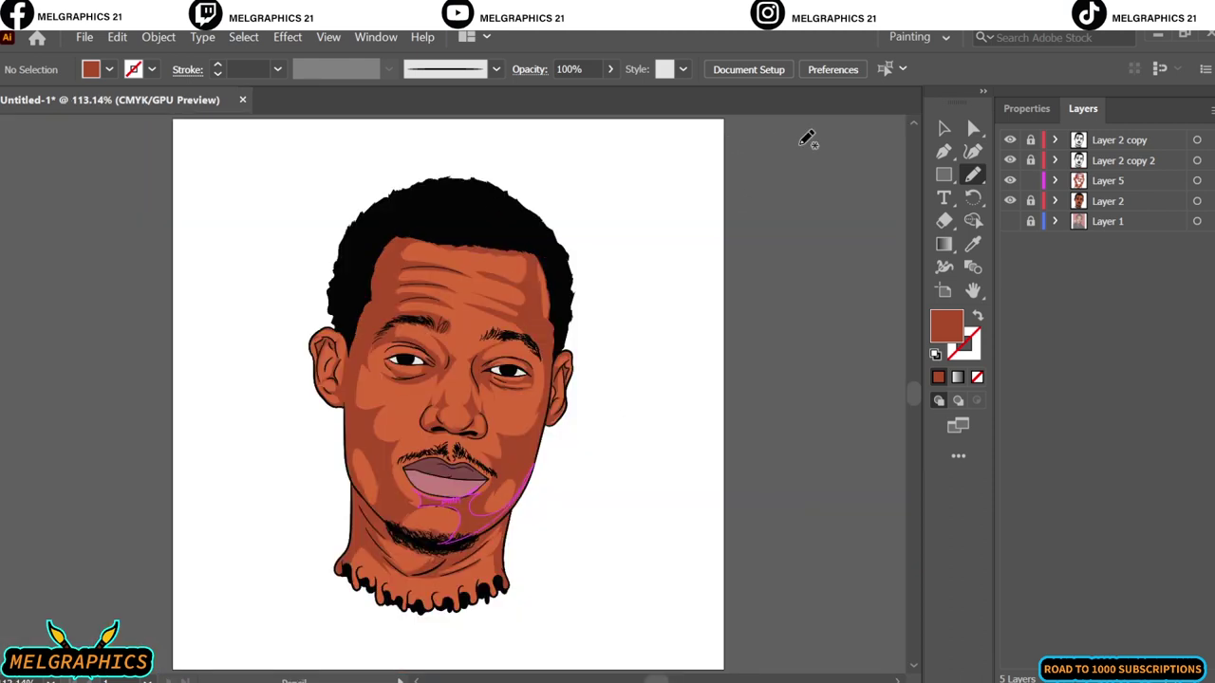
- Pick a new fill colour and draw a small colour-sample square beside the artboard
double_click(938, 327)
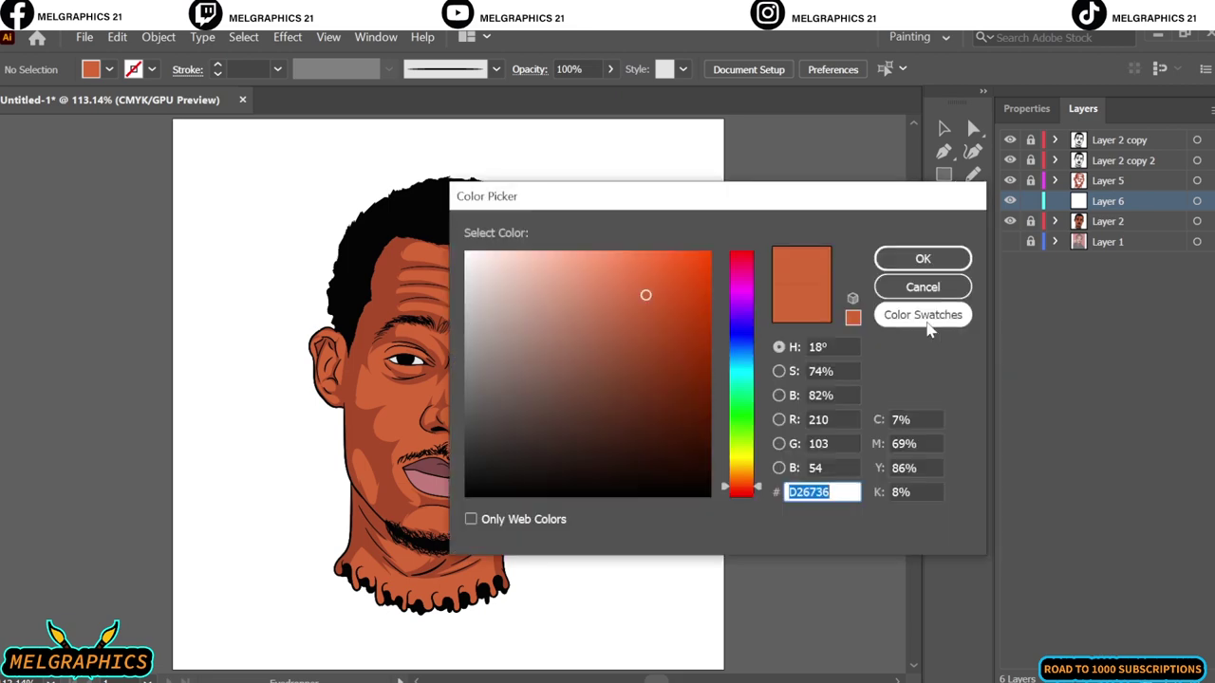
key("Return")
left_click(944, 175)
left_click_drag(827, 283, 862, 323)
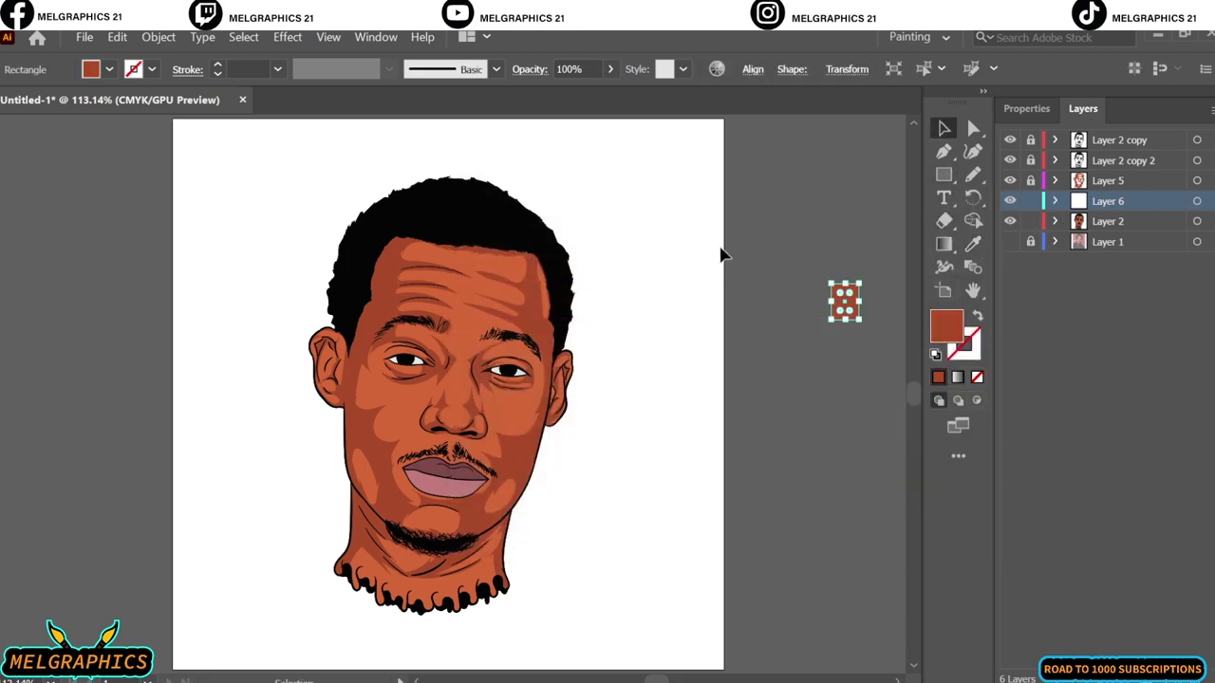
key("ctrl+shift+a")
- Move Layer 6 above Layer 5, slightly adjust Layer 5's shading colours, then add Layer 7
left_click_drag(1101, 180, 1032, 202)
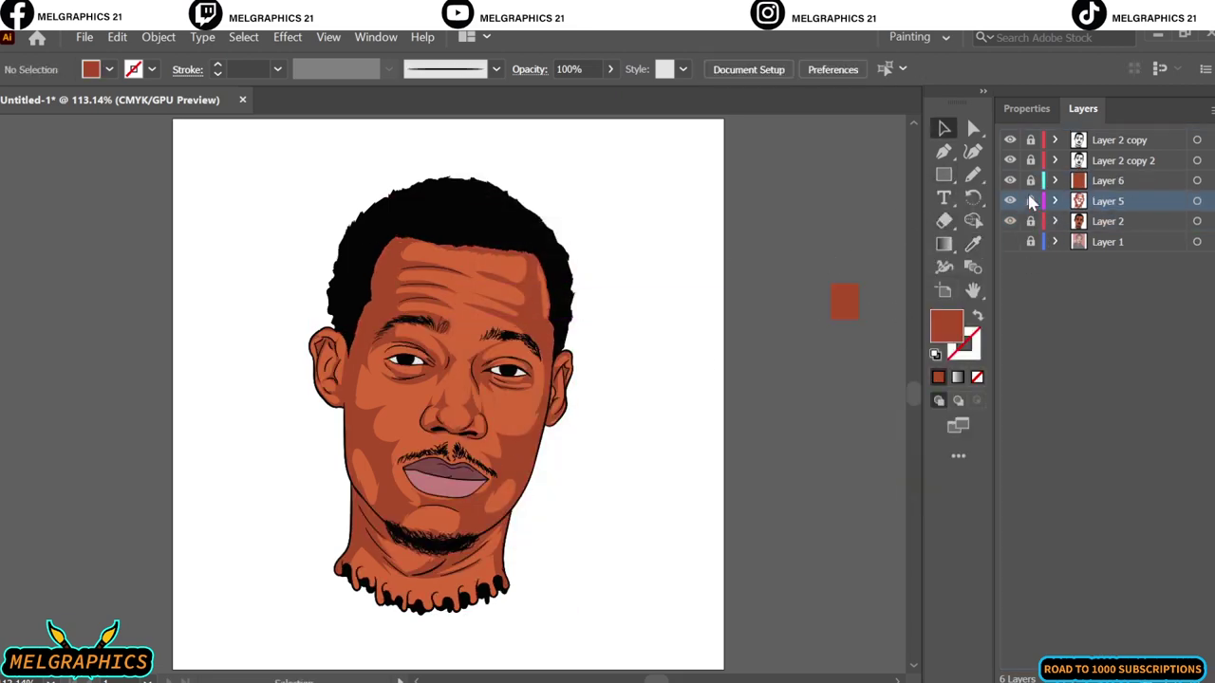
left_click(1196, 200)
key("ctrl+plus")
key("ctrl+plus")
key("ctrl+plus")
left_click(117, 36)
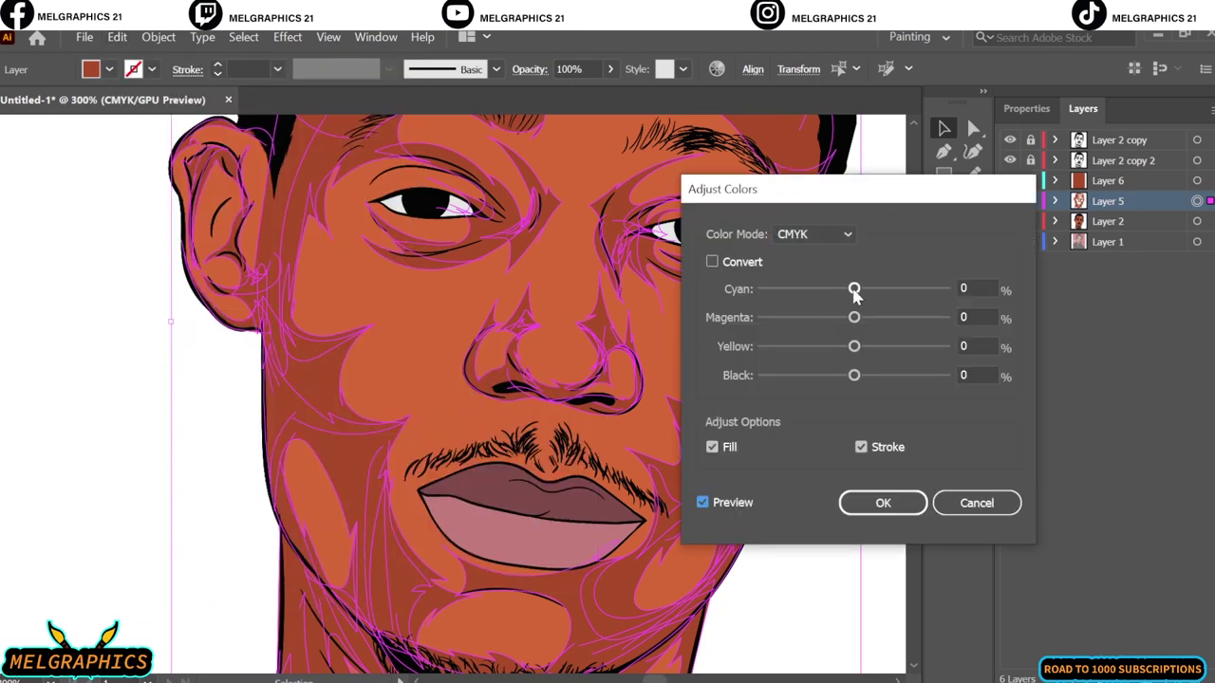
left_click_drag(855, 289, 857, 375)
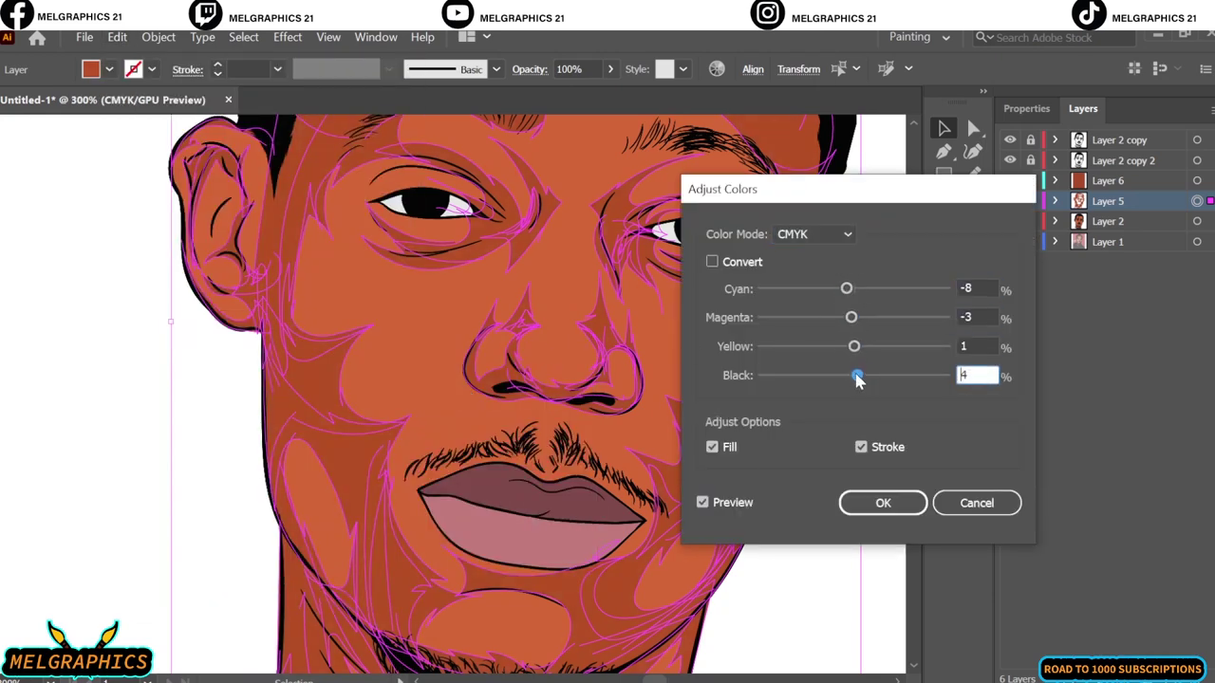
left_click(873, 501)
key("ctrl+0")
left_click(1108, 221)
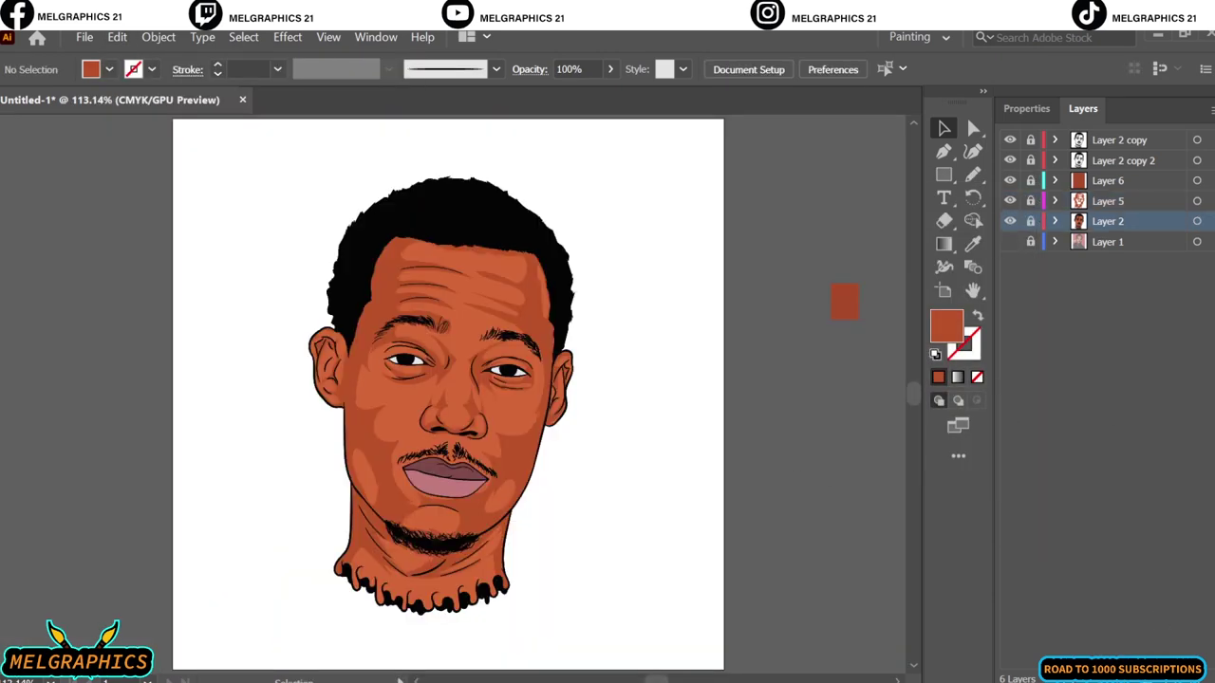
key("ctrl+l")
- Set the fill to orange C45B31 and draw a light tone shape beside the nose
double_click(947, 326)
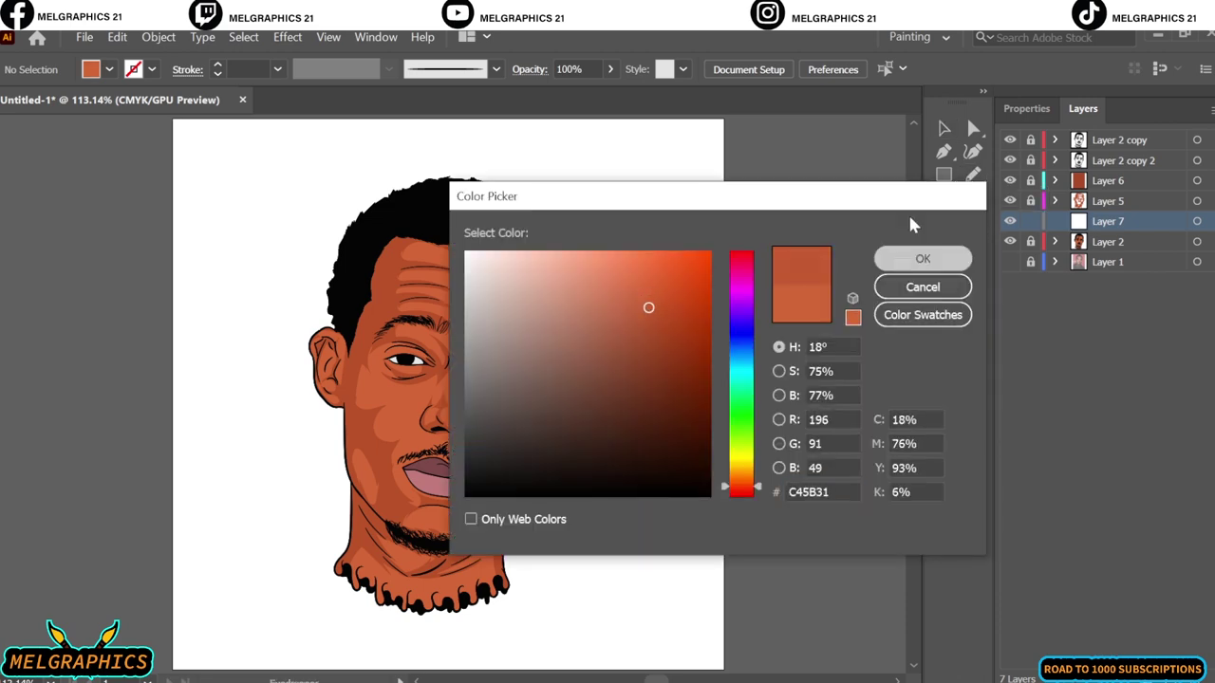
left_click(923, 258)
scroll(432, 456, "up", 3)
scroll(531, 456, "up", 1)
key("n")
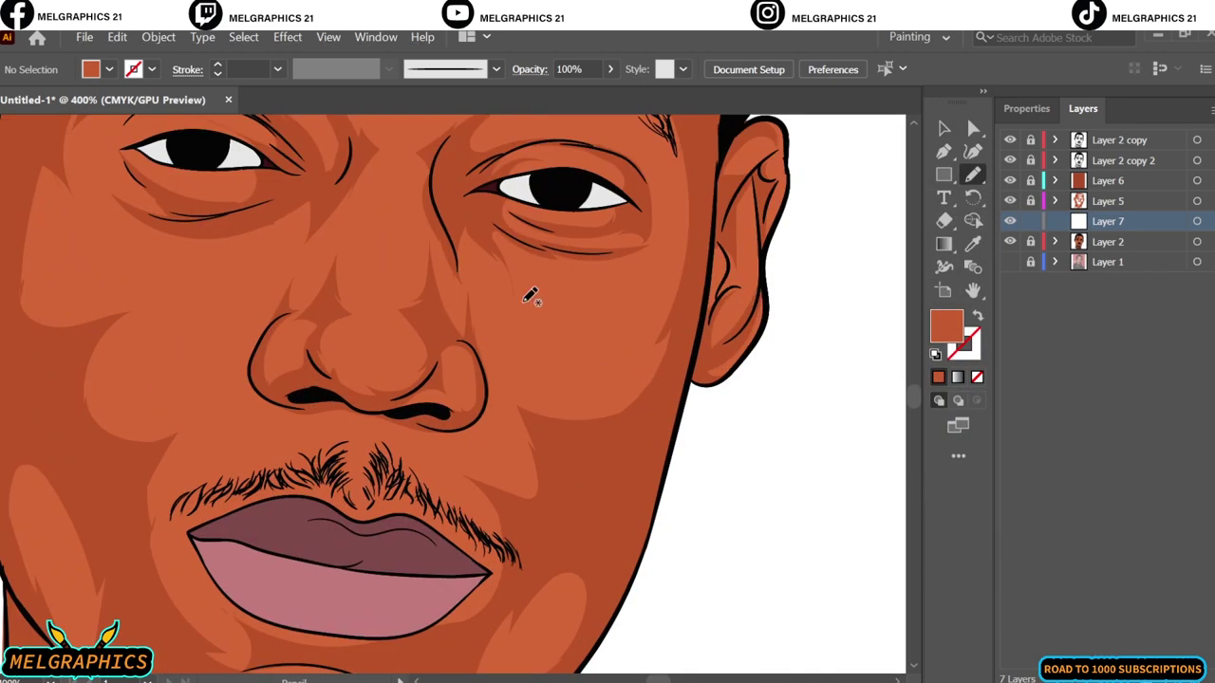
left_click_drag(439, 243, 474, 346)
mouse_move(484, 389)
left_mouse_down()
mouse_move(645, 203)
mouse_move(449, 186)
left_mouse_up()
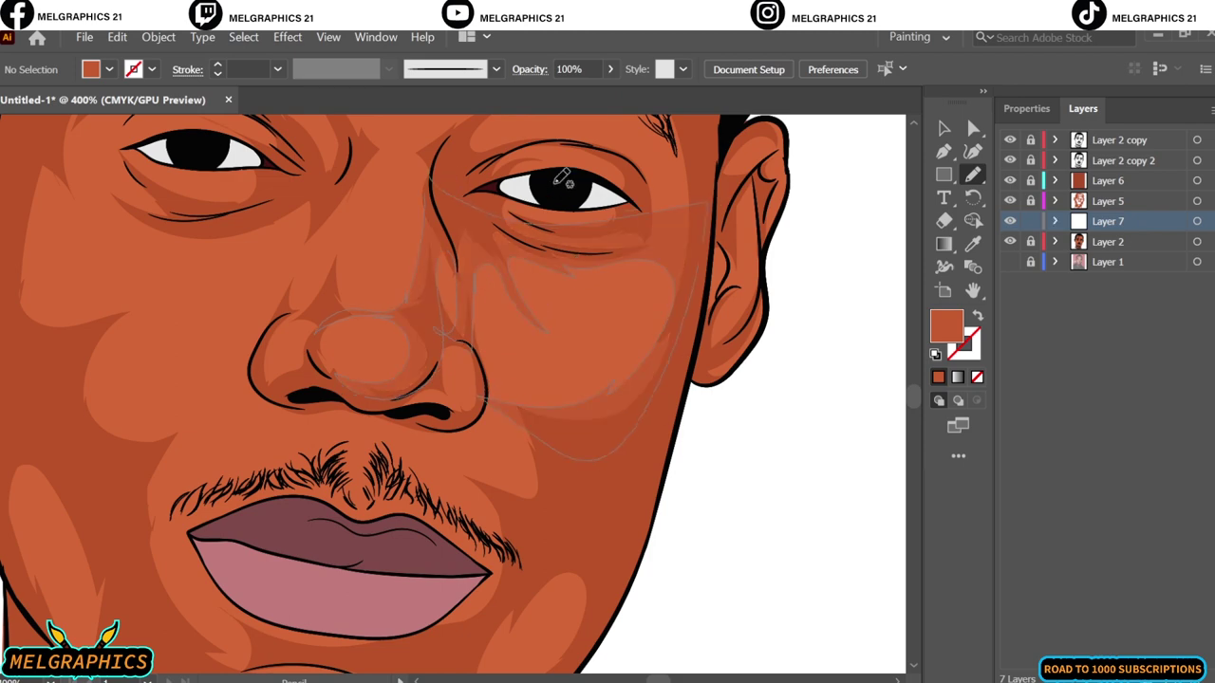
- Draw light tone shapes across the cheek and from the nose to the upper lip
scroll(502, 139, "down", 4)
scroll(404, 426, "up", 4)
left_click_drag(486, 442, 390, 403)
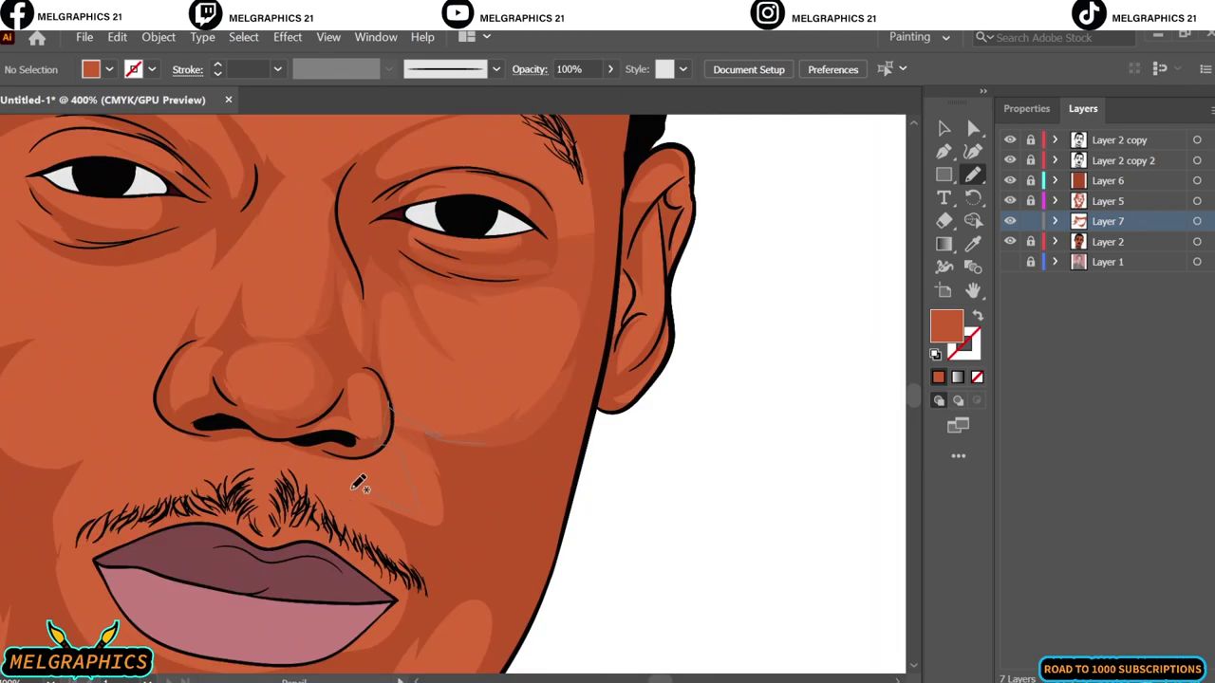
left_click_drag(359, 484, 256, 532)
left_click_drag(257, 420, 118, 551)
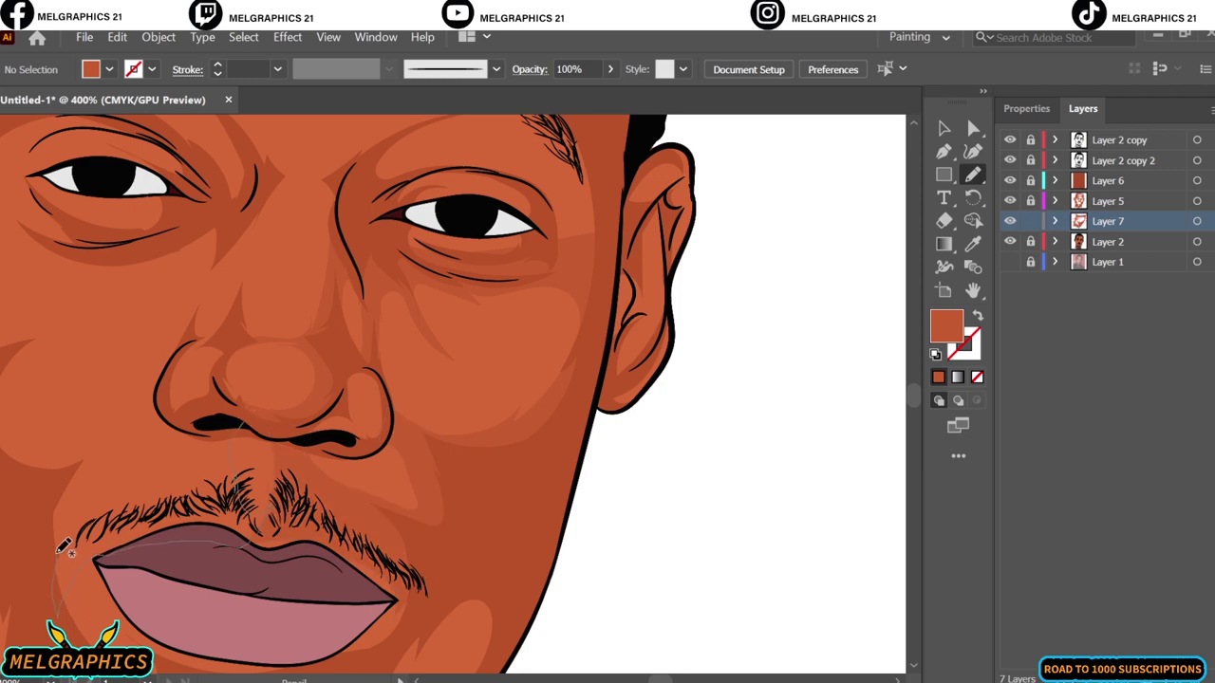
left_click_drag(197, 418, 195, 420)
scroll(197, 418, "down", 4)
scroll(428, 331, "up", 4)
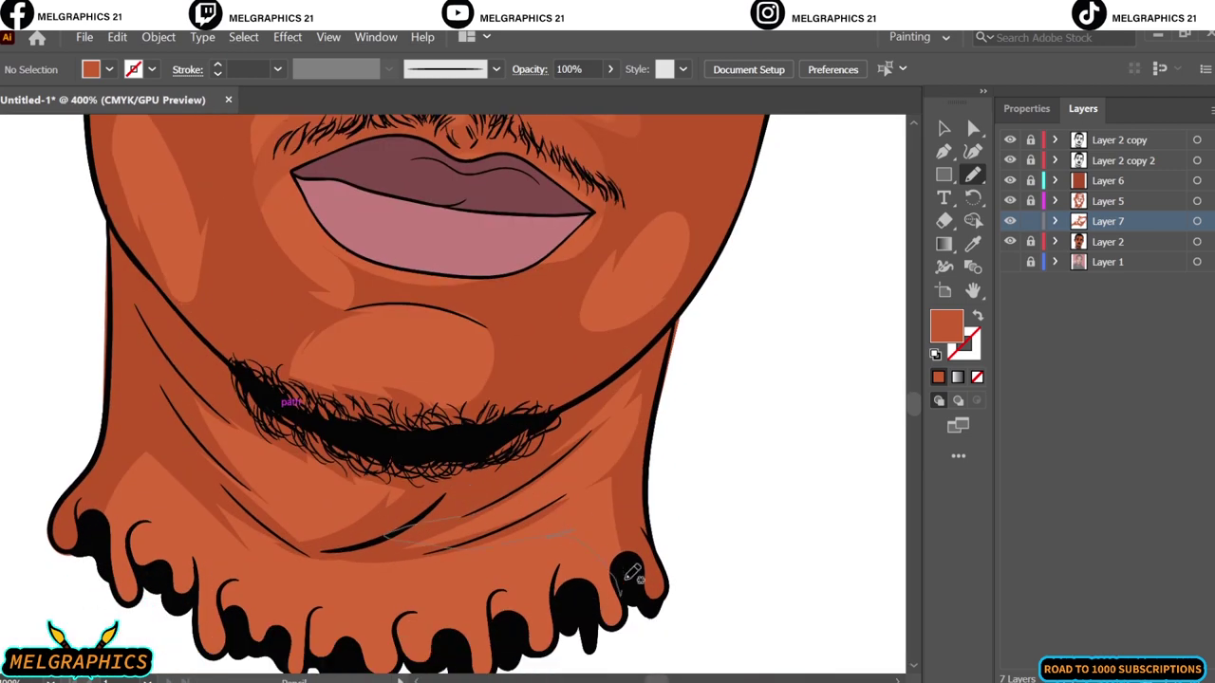
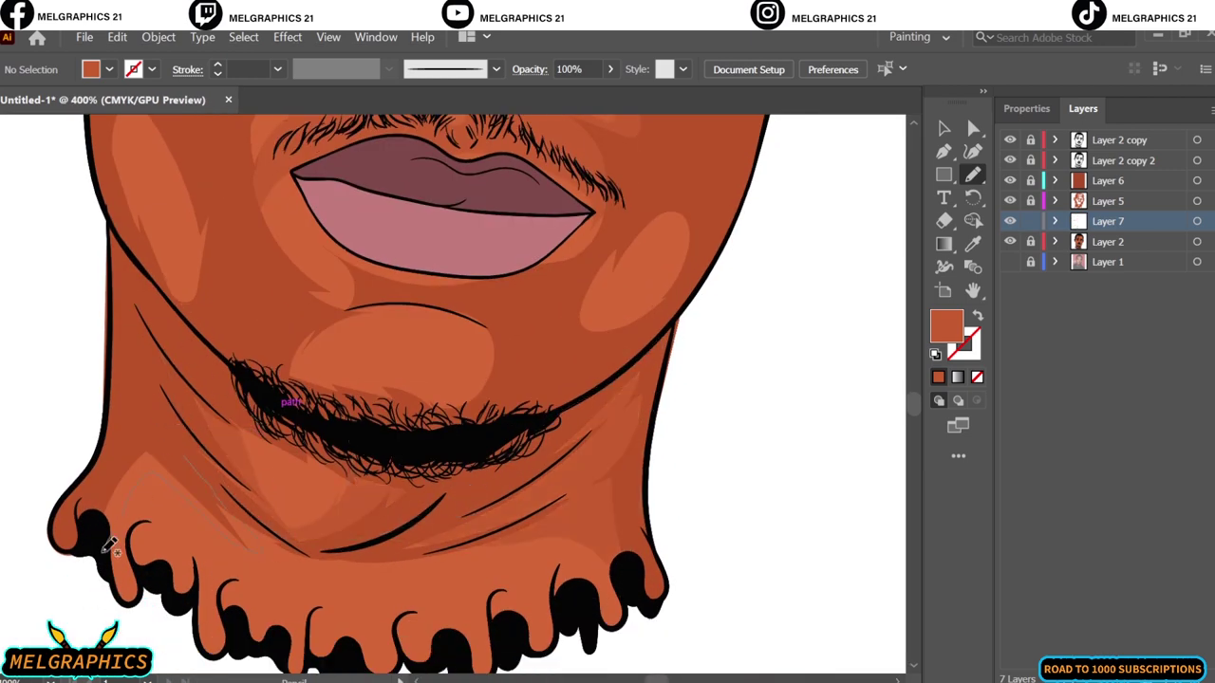
- Draw lighter shading from below the lip to the moustache corner and from cheek to nostril
scroll(252, 474, "up", 2)
scroll(251, 475, "up", 2)
left_click_drag(507, 463, 603, 366)
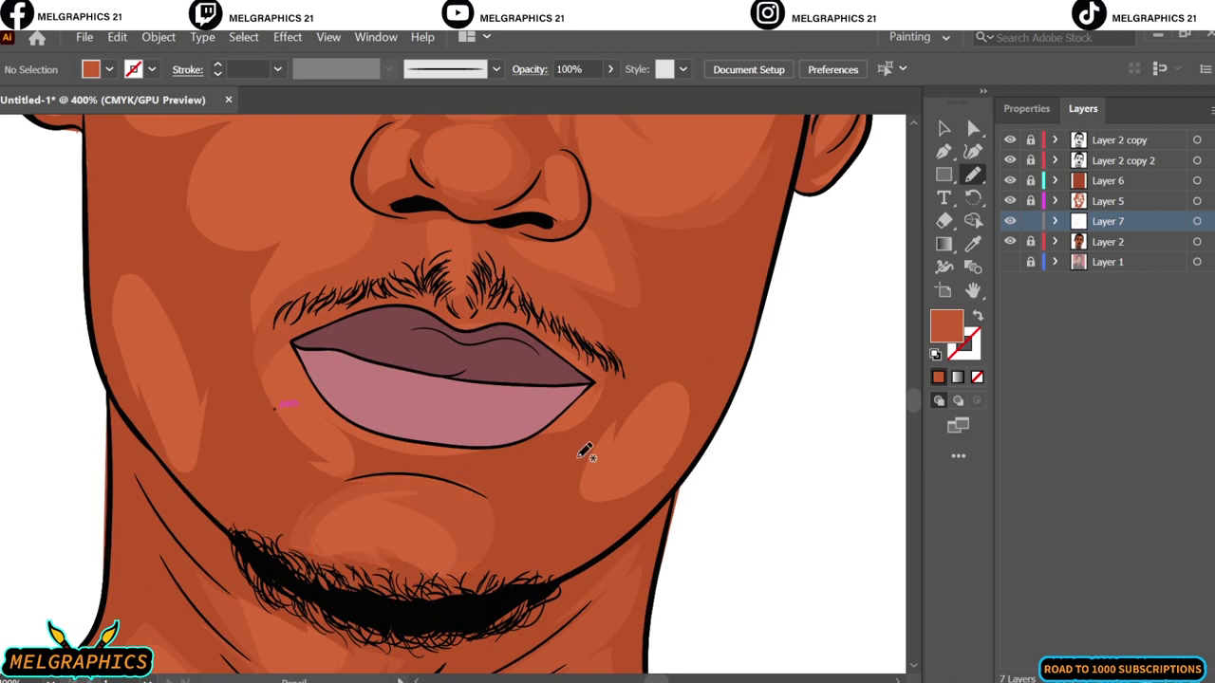
scroll(332, 455, "up", 2)
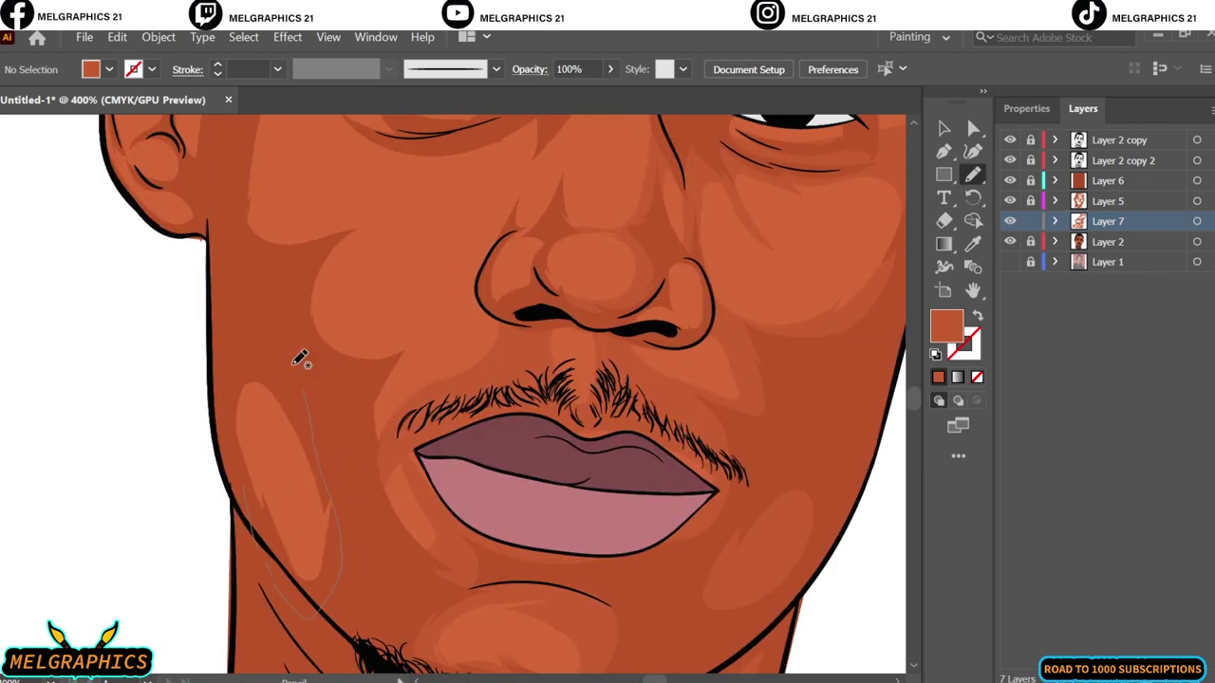
left_click_drag(356, 406, 475, 299)
key("ctrl+0")
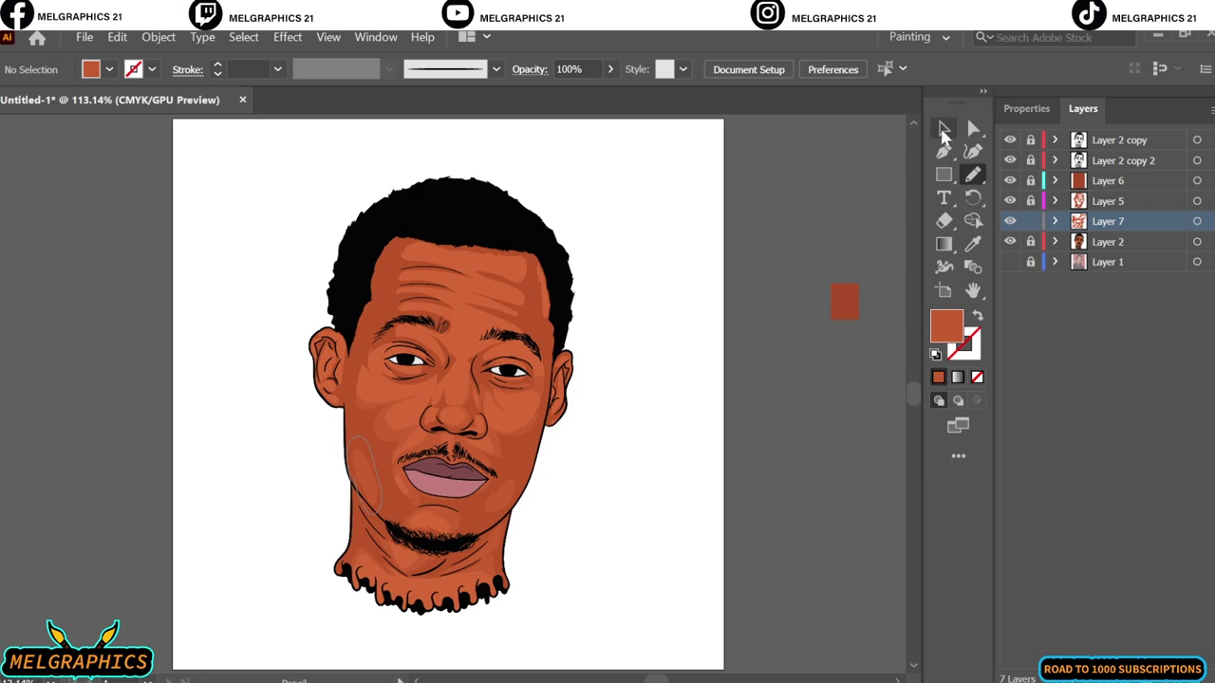
- Add shading from the nose toward the right eye, plus shapes under and above the left eye
scroll(463, 377, "up", 4)
scroll(462, 377, "up", 3)
mouse_move(320, 358)
left_mouse_down()
mouse_move(428, 488)
mouse_move(649, 259)
left_mouse_up()
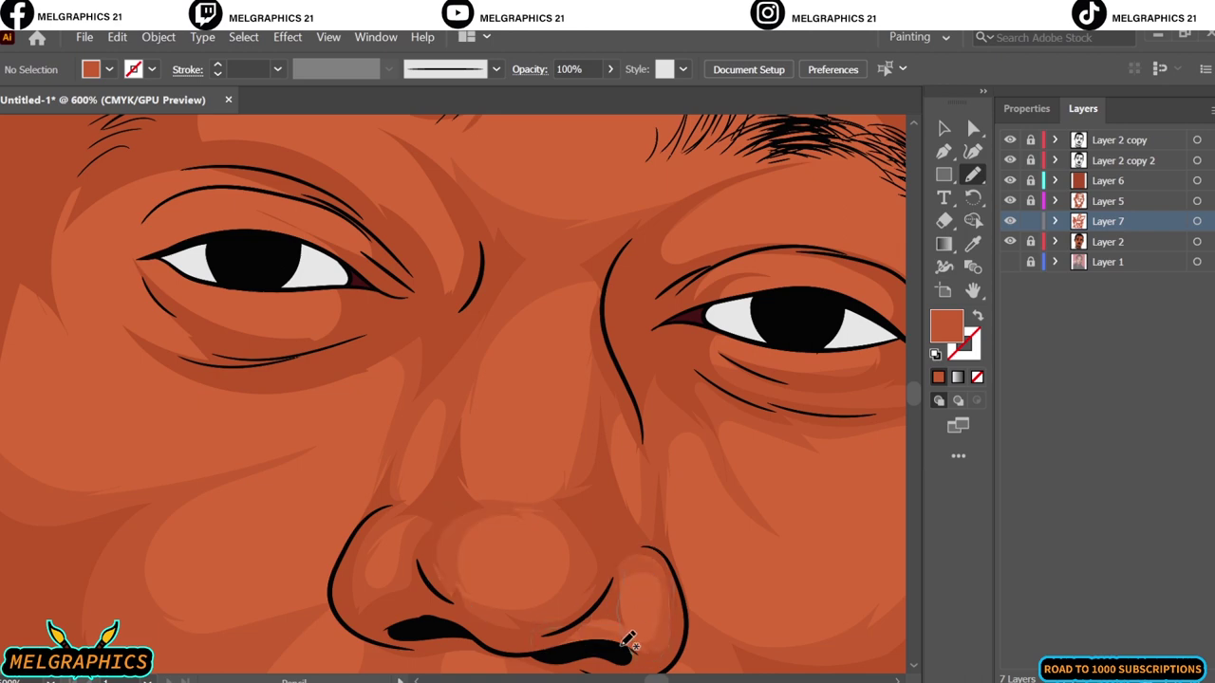
key("ctrl+0")
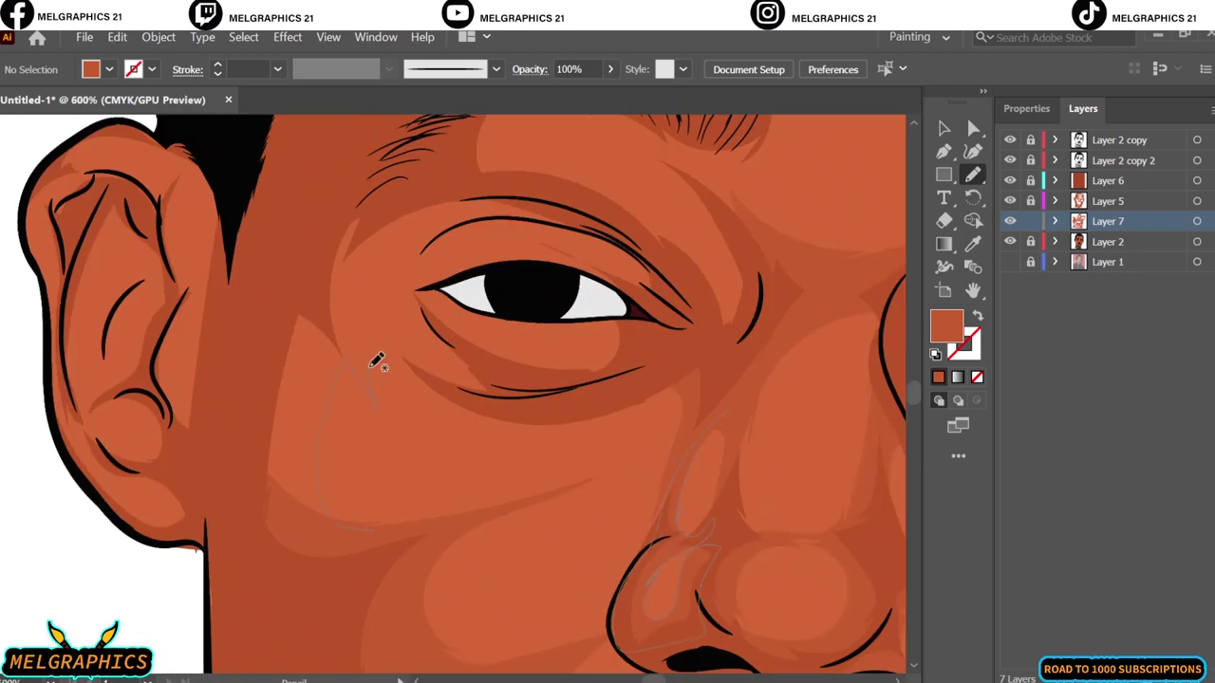
left_click_drag(504, 382, 556, 331)
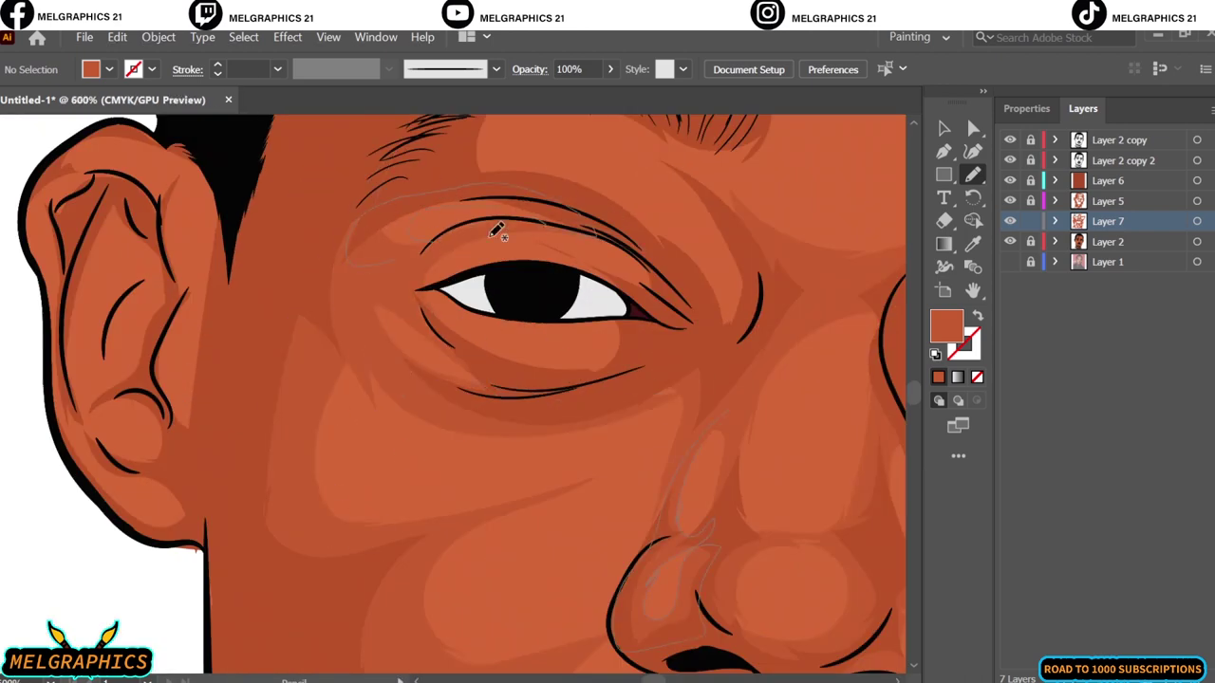
mouse_move(497, 215)
left_mouse_down()
mouse_move(564, 282)
mouse_move(570, 361)
left_mouse_up()
key("ctrl+0")
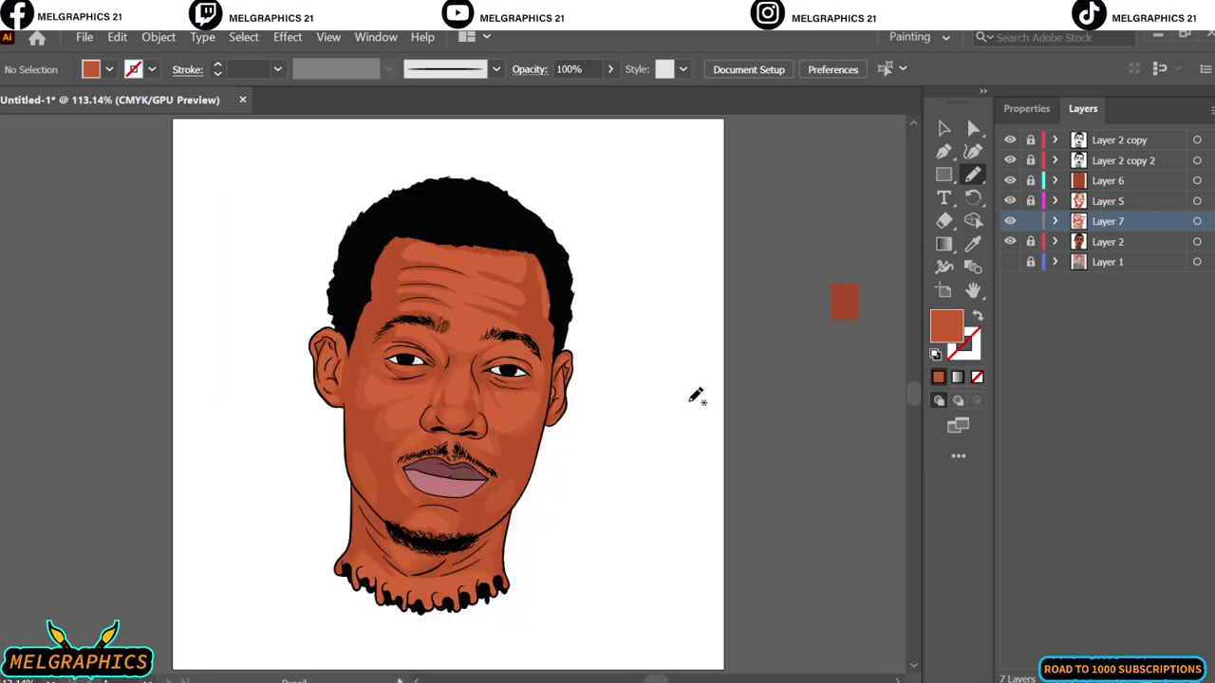
- Draw shading shapes around the left eyebrow and across the forehead
key("a")
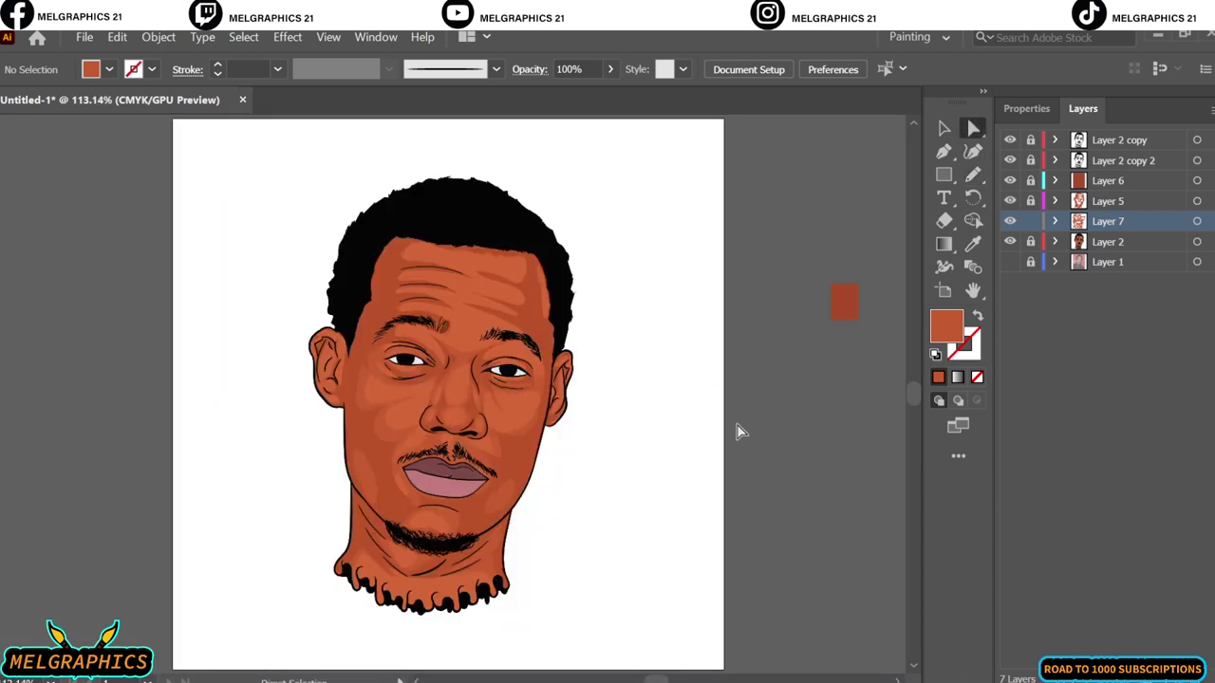
scroll(434, 314, "up", 4)
key("n")
left_click_drag(350, 424, 501, 454)
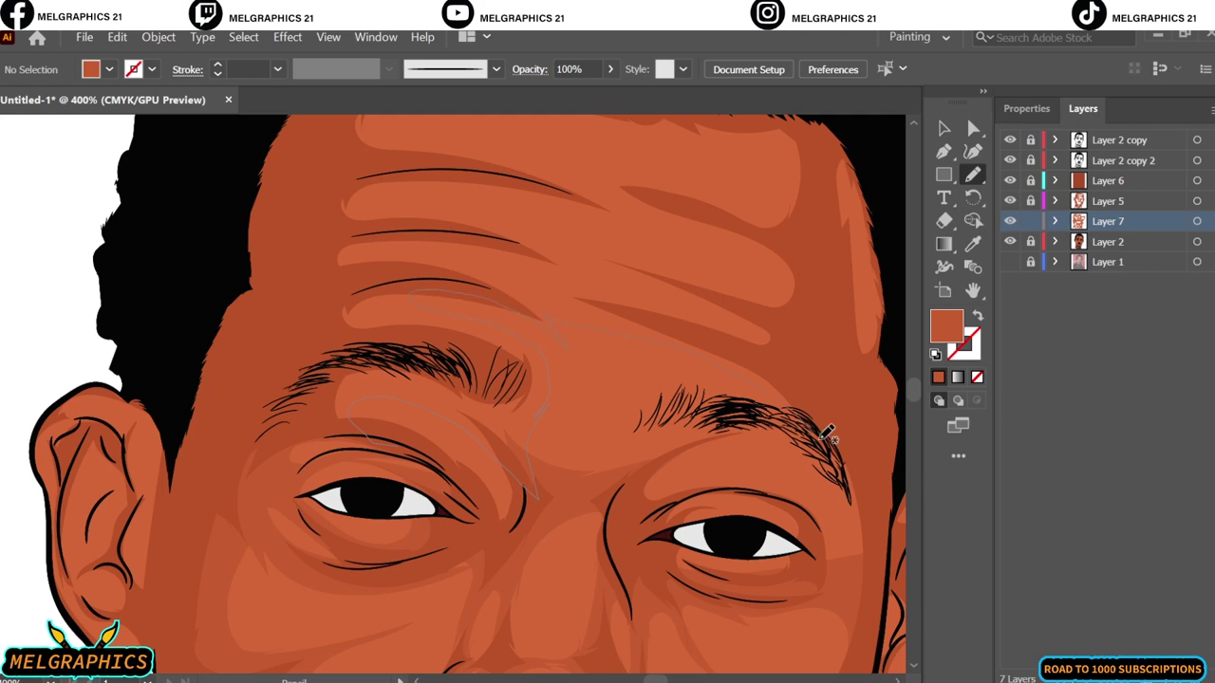
left_click_drag(540, 339, 526, 277)
left_click_drag(459, 275, 610, 300)
left_click_drag(651, 222, 702, 300)
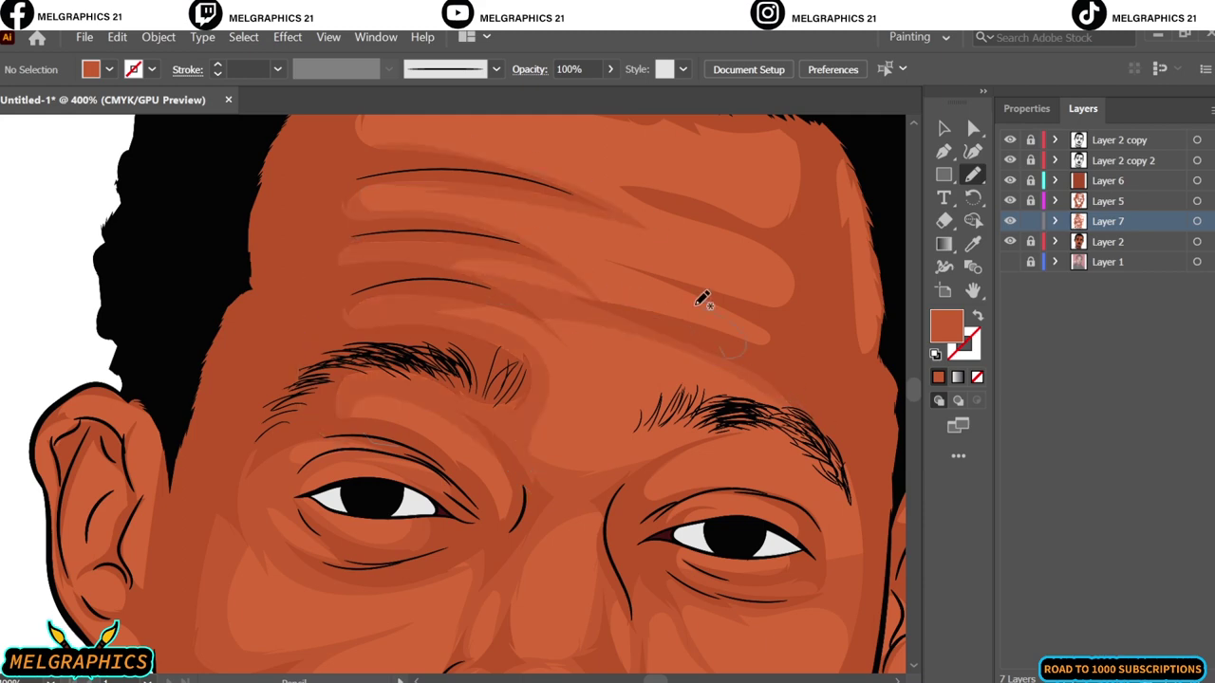
- Add a forehead shading shape below the hairline and pick up the dark brown swatch
scroll(412, 271, "up", 3)
left_click_drag(813, 285, 553, 179)
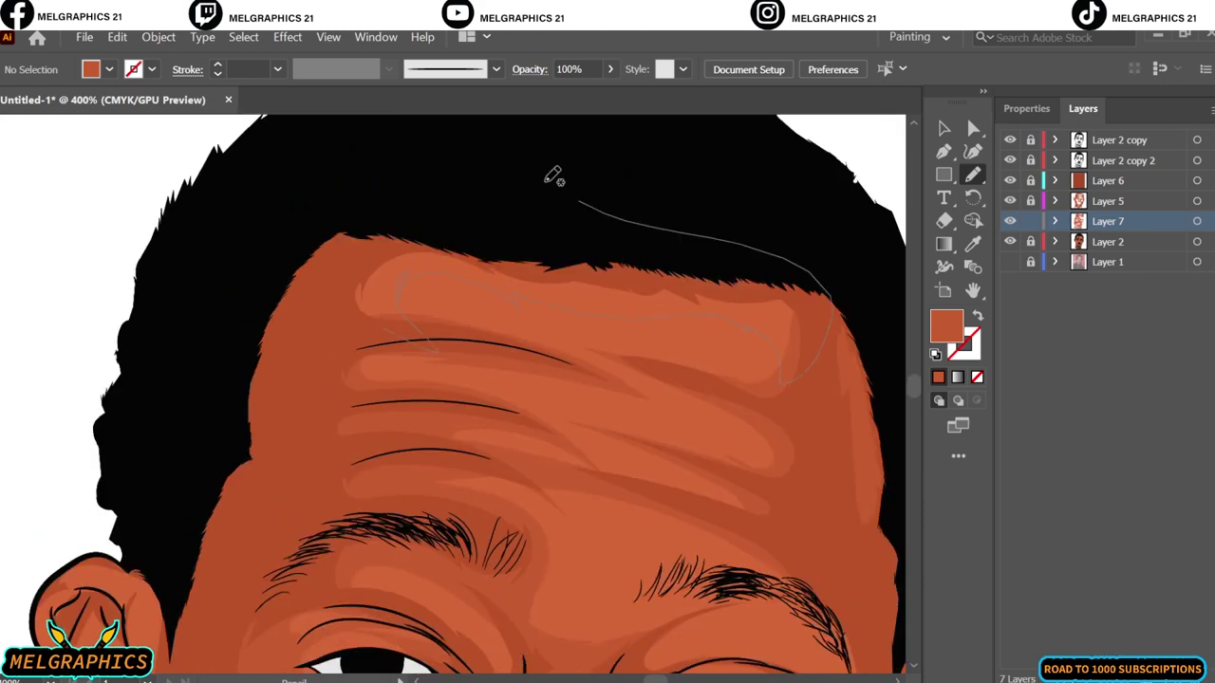
key("ctrl+0")
key("v")
left_click(844, 302)
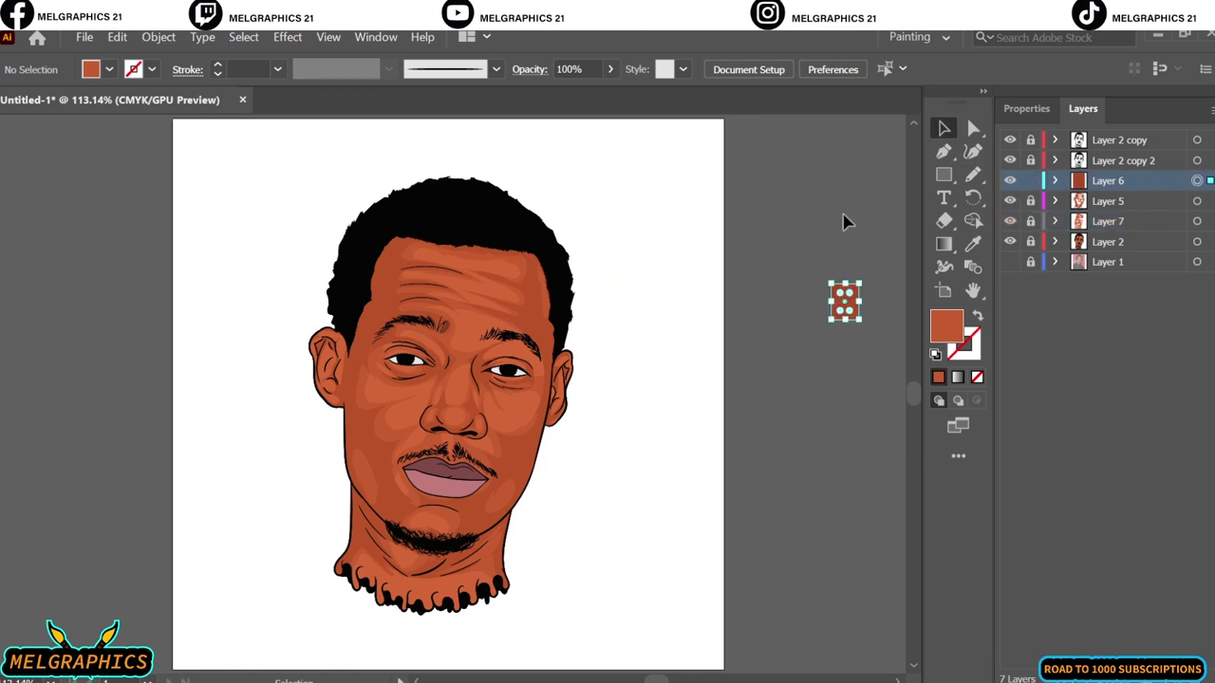
- Undo the jaw stroke and draw a dark brown shadow along the lower lip
left_click(516, 589)
scroll(517, 588, "up", 3)
key("n")
scroll(528, 545, "up", 3)
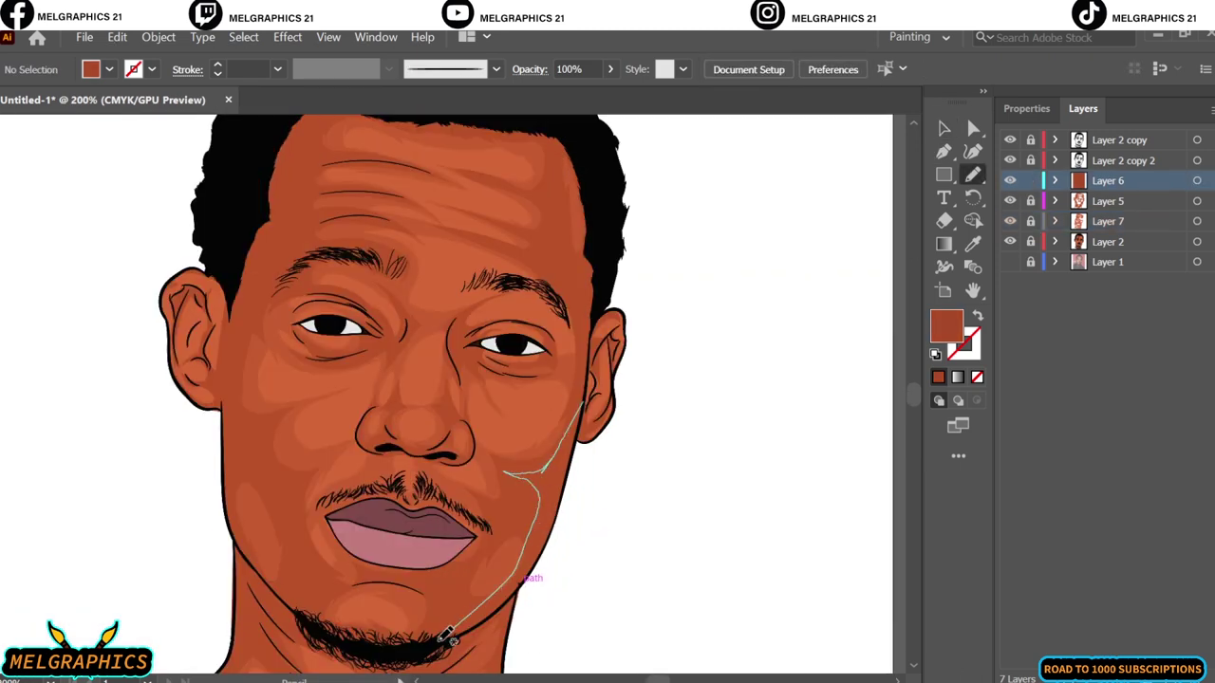
key("ctrl+z")
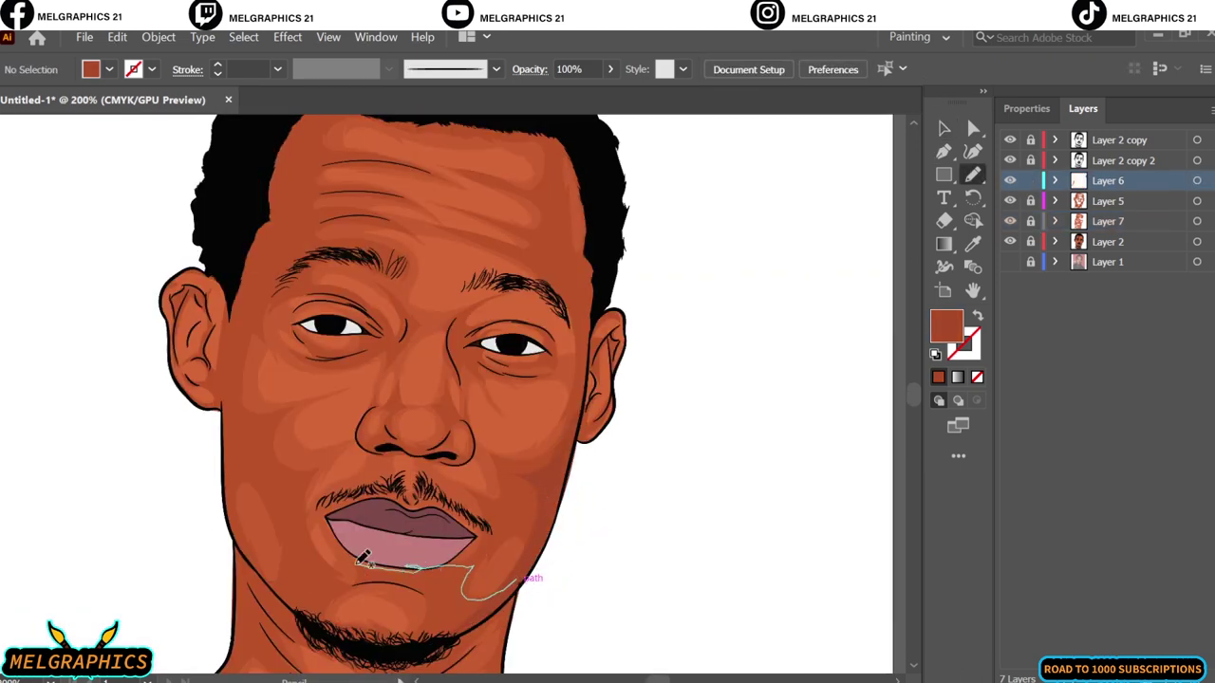
mouse_move(363, 558)
left_mouse_down()
mouse_move(515, 575)
mouse_move(487, 531)
left_mouse_up()
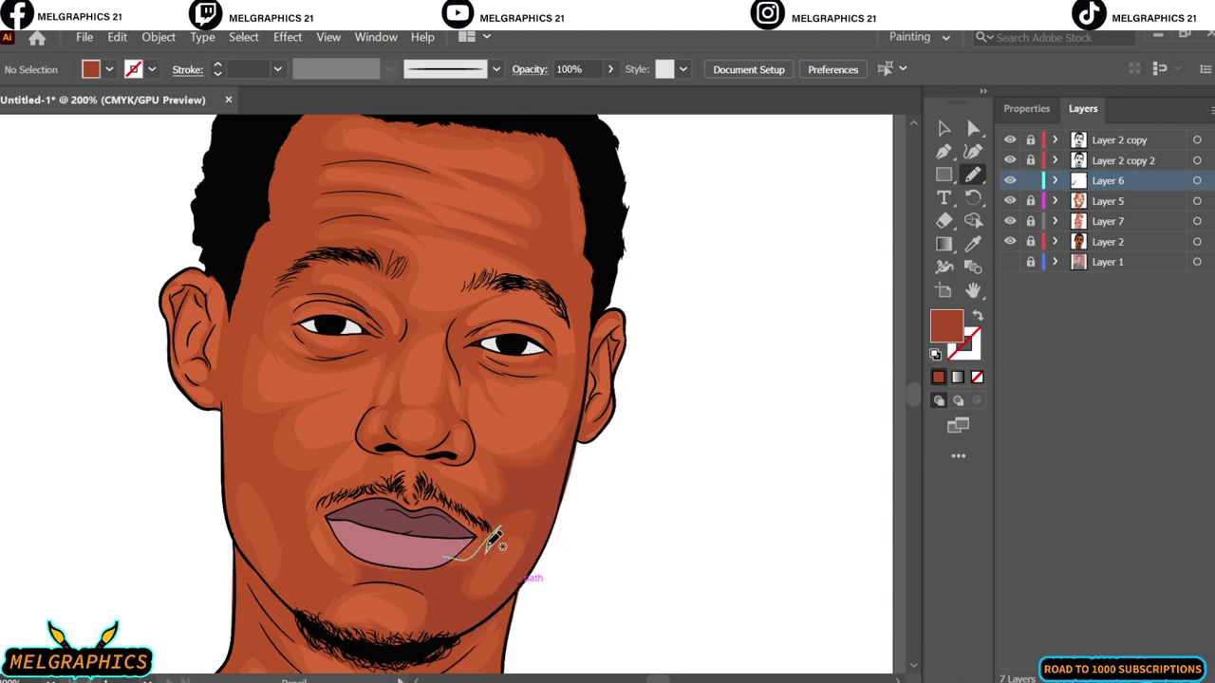
- Select the new shadow shapes and adjust their fill tone in the Color Picker
key("ctrl+0")
left_click(1197, 180)
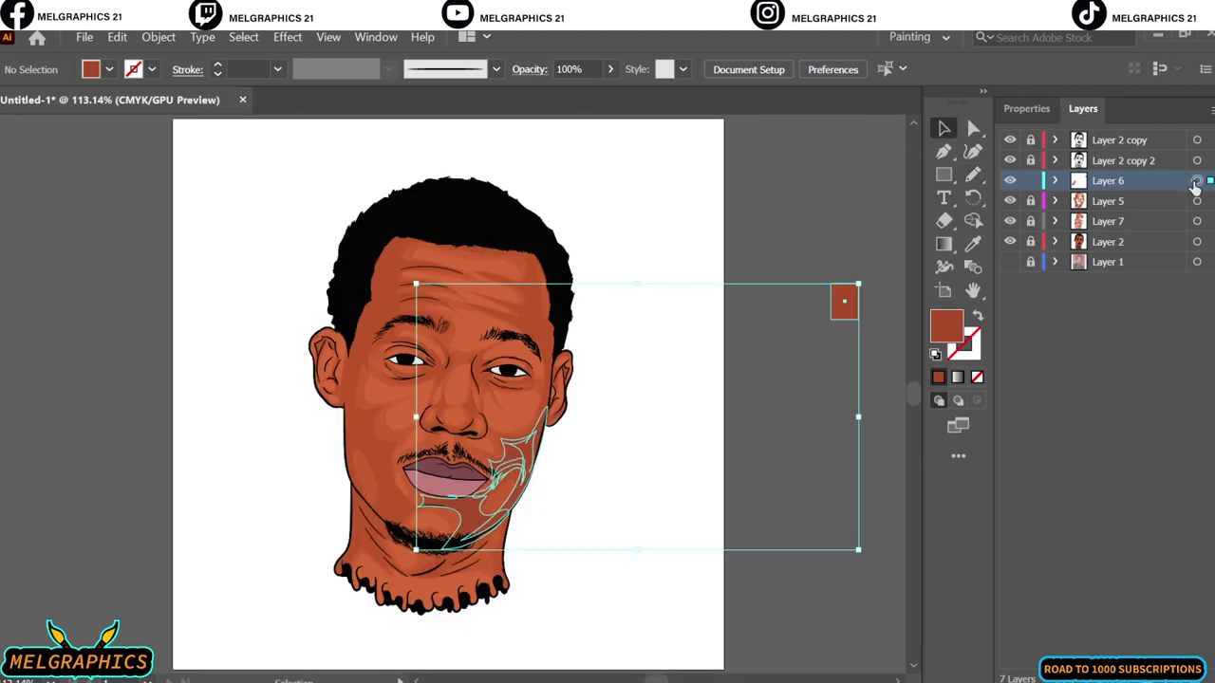
double_click(946, 326)
key("Return")
key("ctrl+shift+a")
- Draw shadows inside the right ear, on the right forehead and along the right temple
key("n")
scroll(621, 367, "up", 2, "alt")
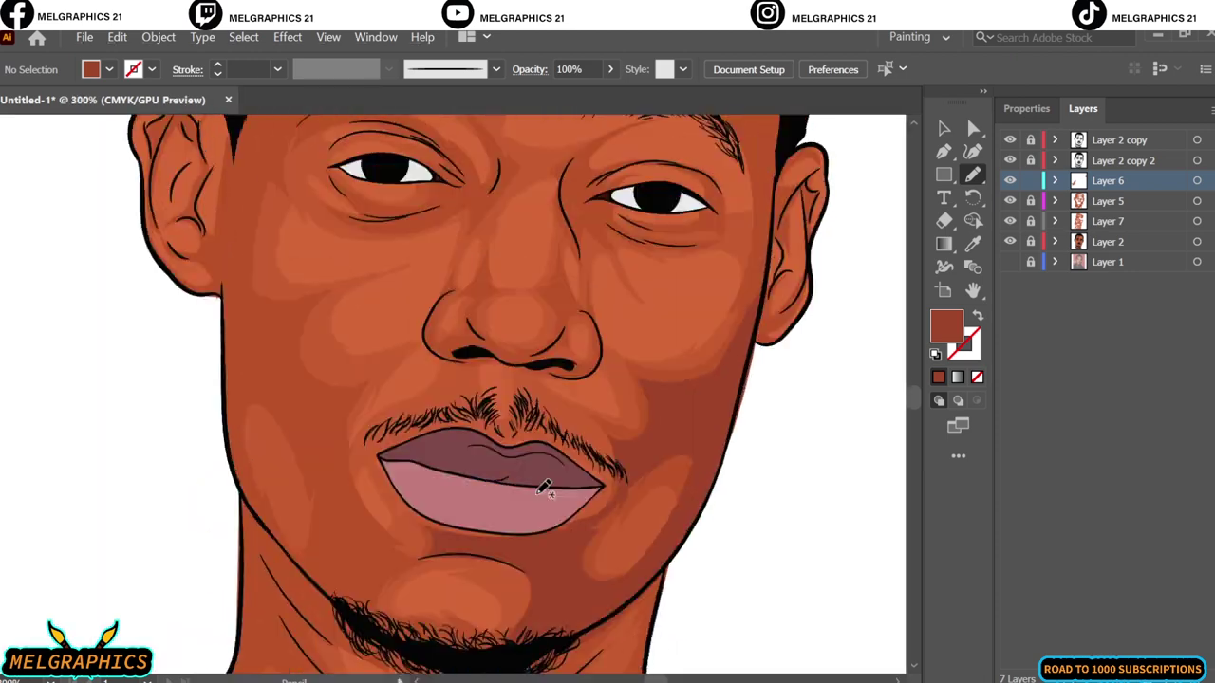
scroll(542, 488, "up", 1, "alt")
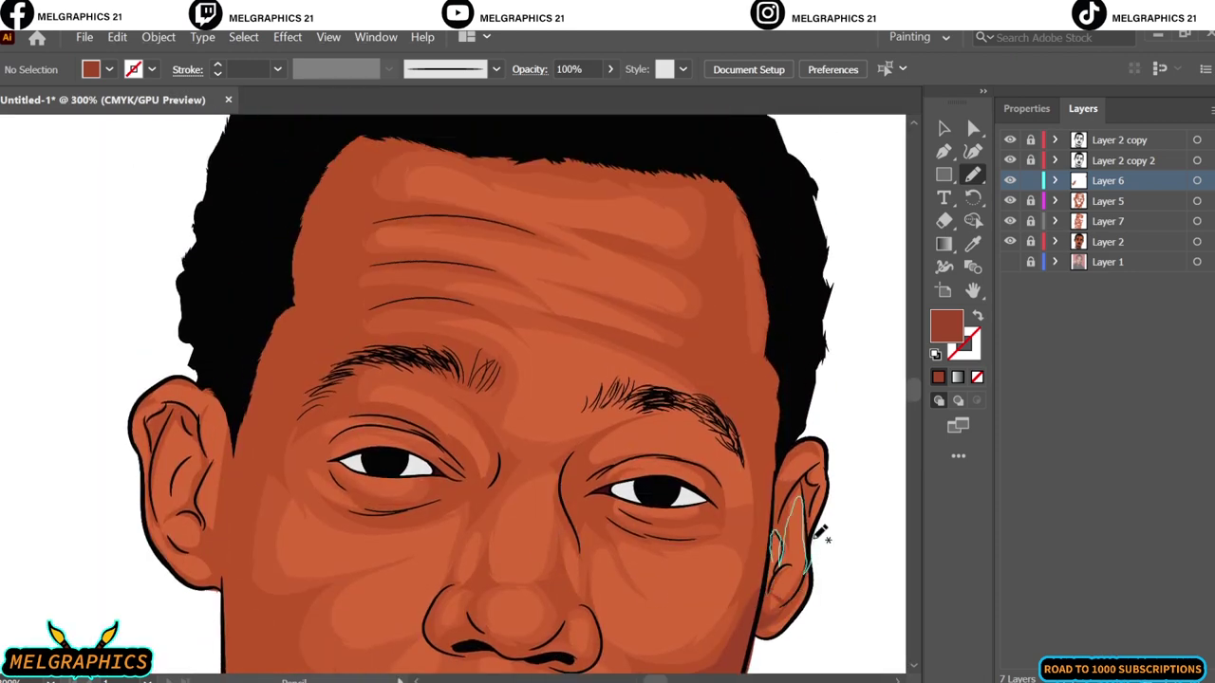
left_click_drag(773, 593, 773, 596)
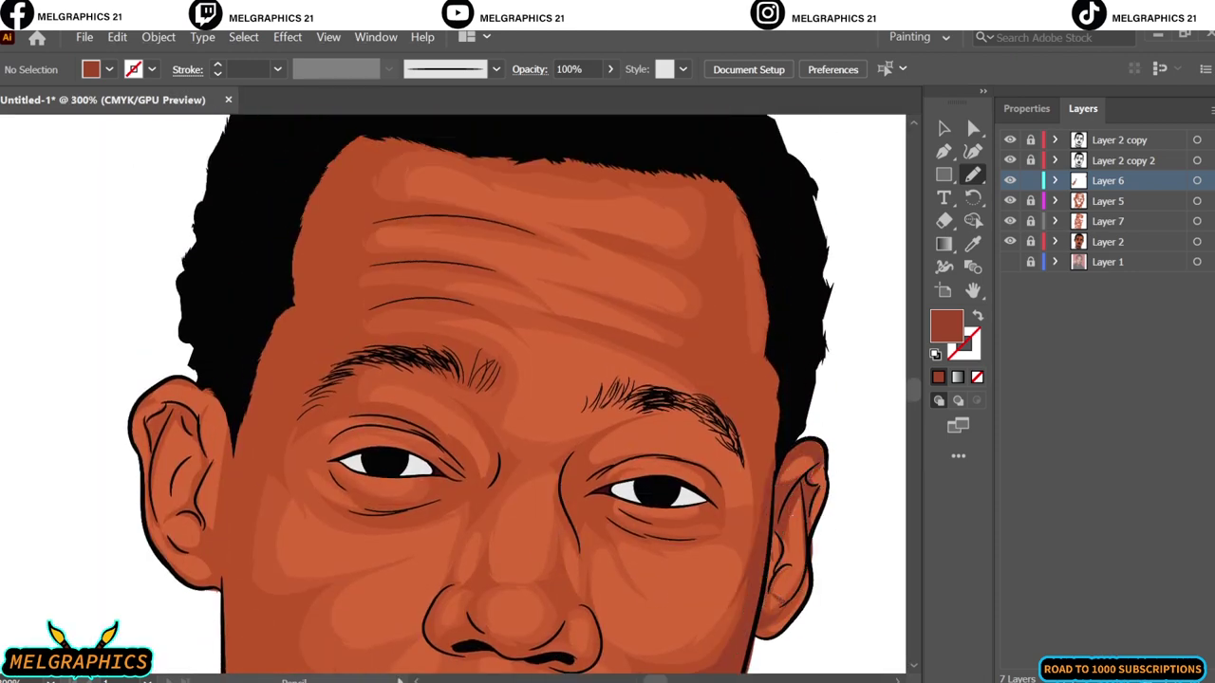
scroll(777, 617, "up", 1)
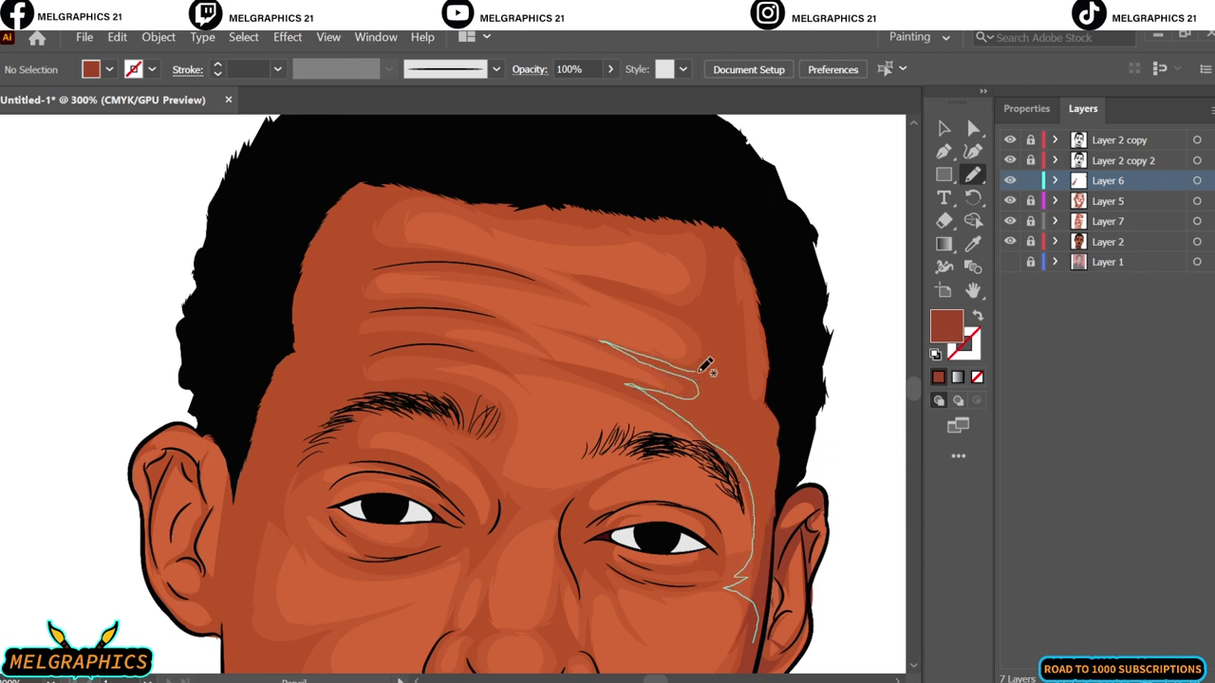
left_click_drag(718, 327, 721, 332)
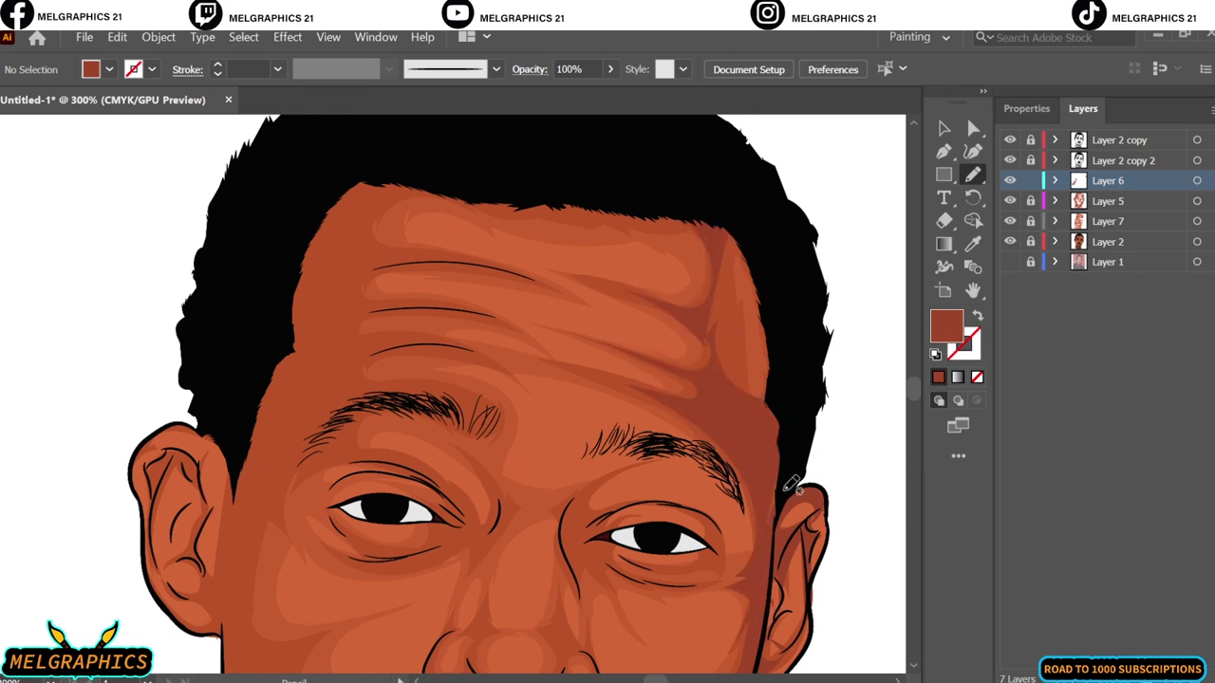
mouse_move(744, 234)
left_mouse_down()
mouse_move(740, 316)
mouse_move(764, 282)
left_mouse_up()
- Add shadow shapes below the beard and across the chin, then deselect
key("ctrl+0")
scroll(446, 531, "up", 5)
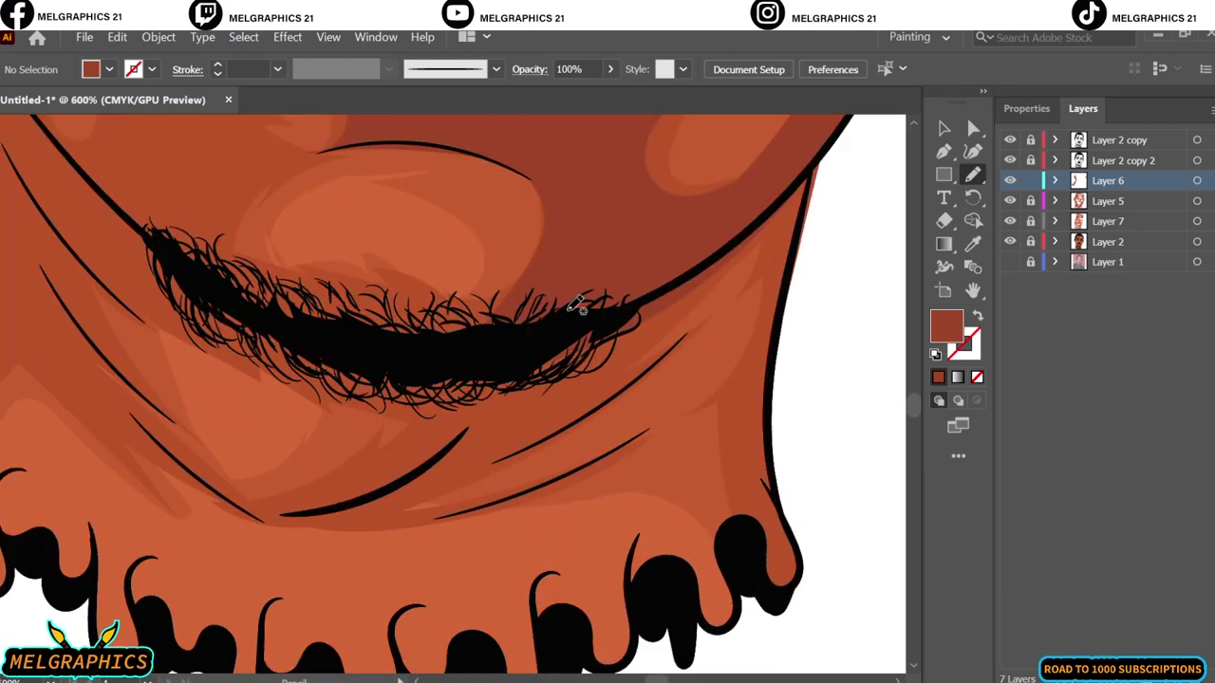
left_click_drag(578, 306, 397, 515)
left_click_drag(533, 300, 727, 263)
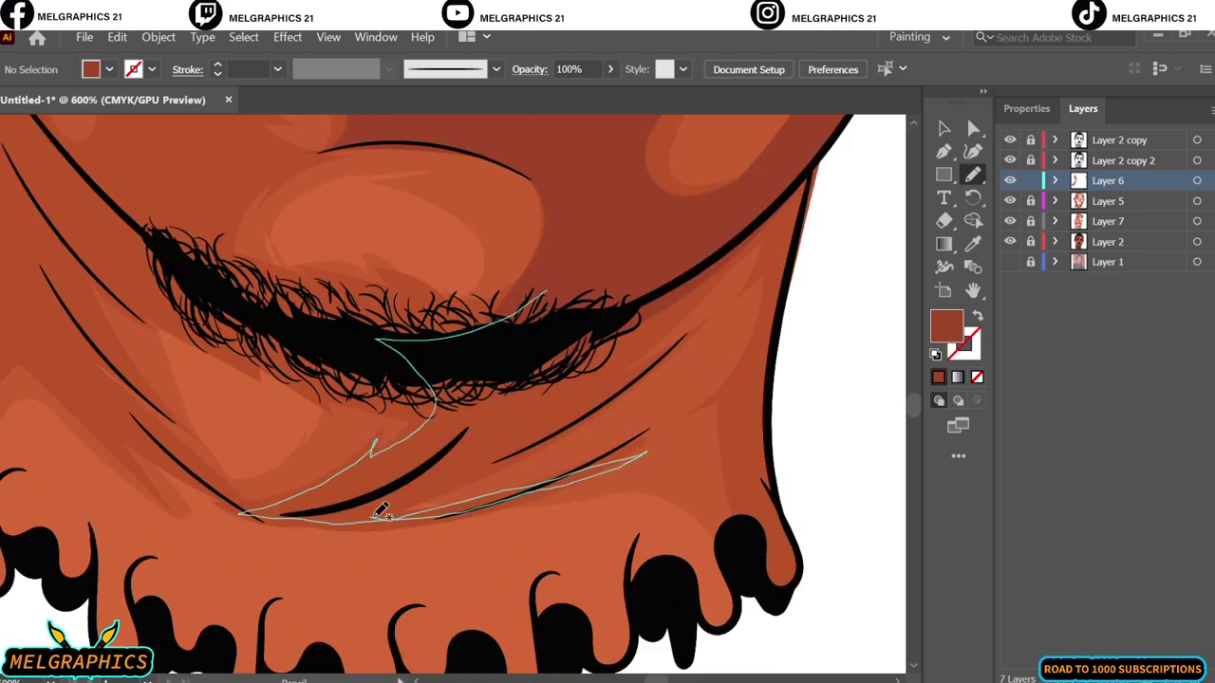
key("ctrl+0")
key("v")
left_click(859, 475)
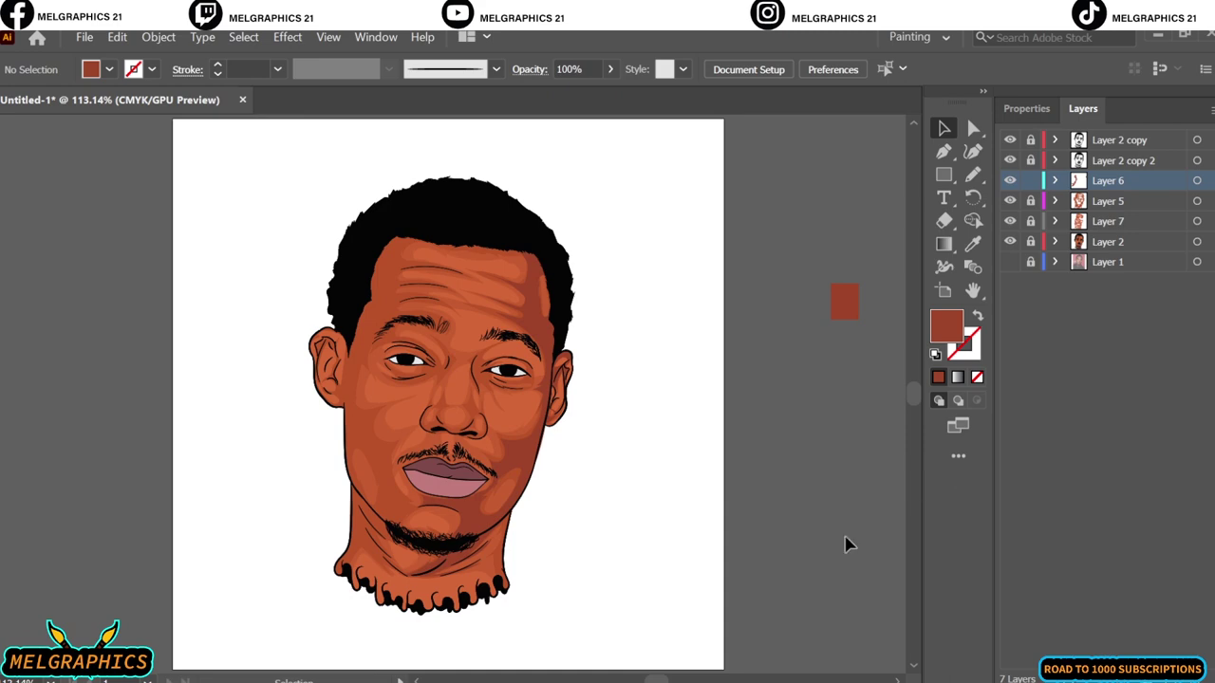
- Draw shadows under the right nostril, beside the nose and along the nose bridge
key("n")
scroll(456, 427, "up", 5)
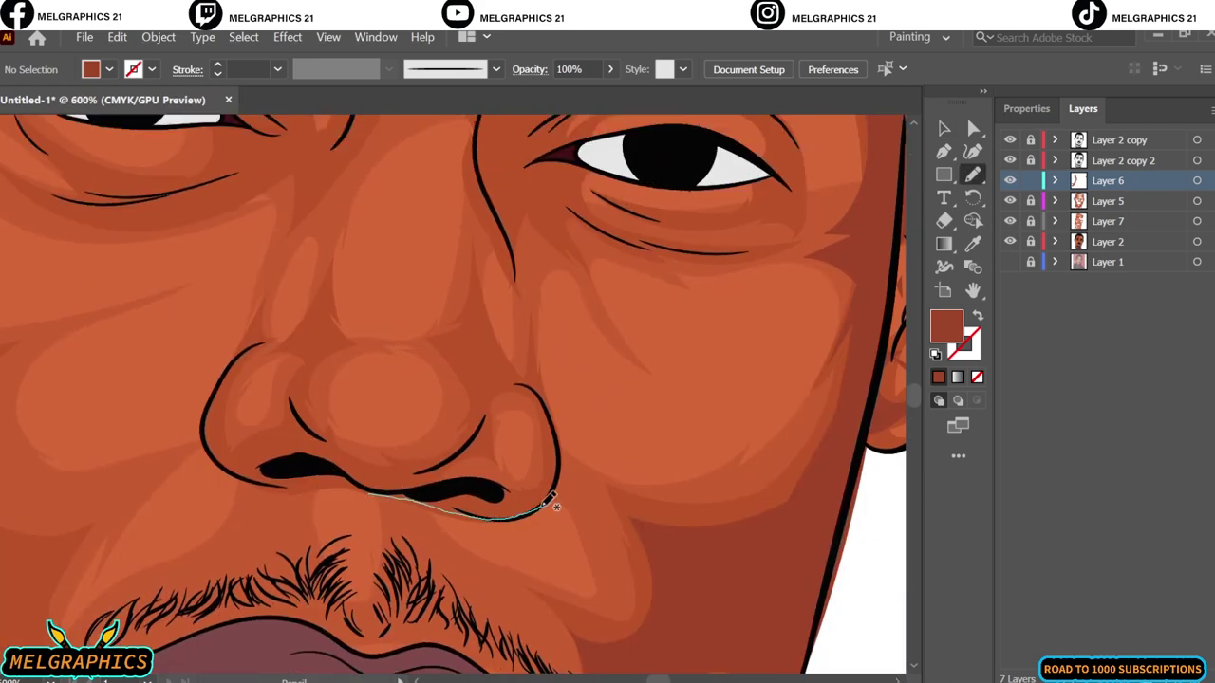
mouse_move(403, 490)
left_mouse_down()
mouse_move(374, 491)
mouse_move(284, 446)
left_mouse_up()
scroll(424, 393, "down", 3)
scroll(424, 393, "up", 3)
left_click_drag(377, 429, 413, 474)
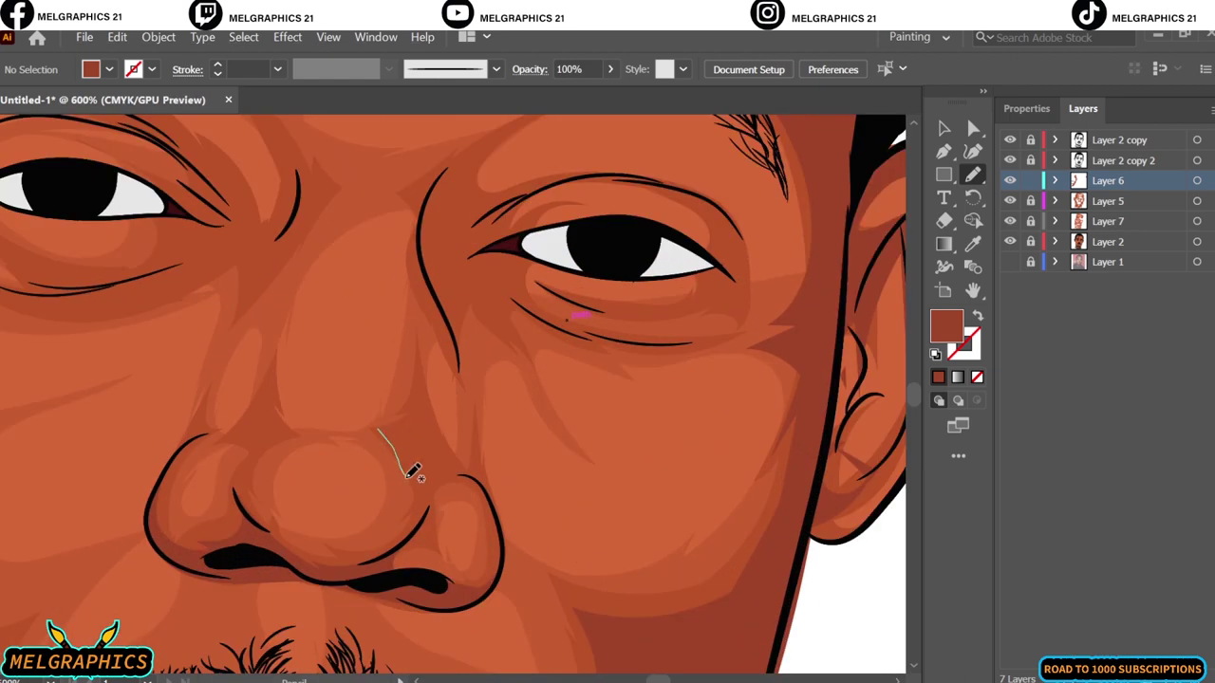
left_click_drag(432, 404, 448, 425)
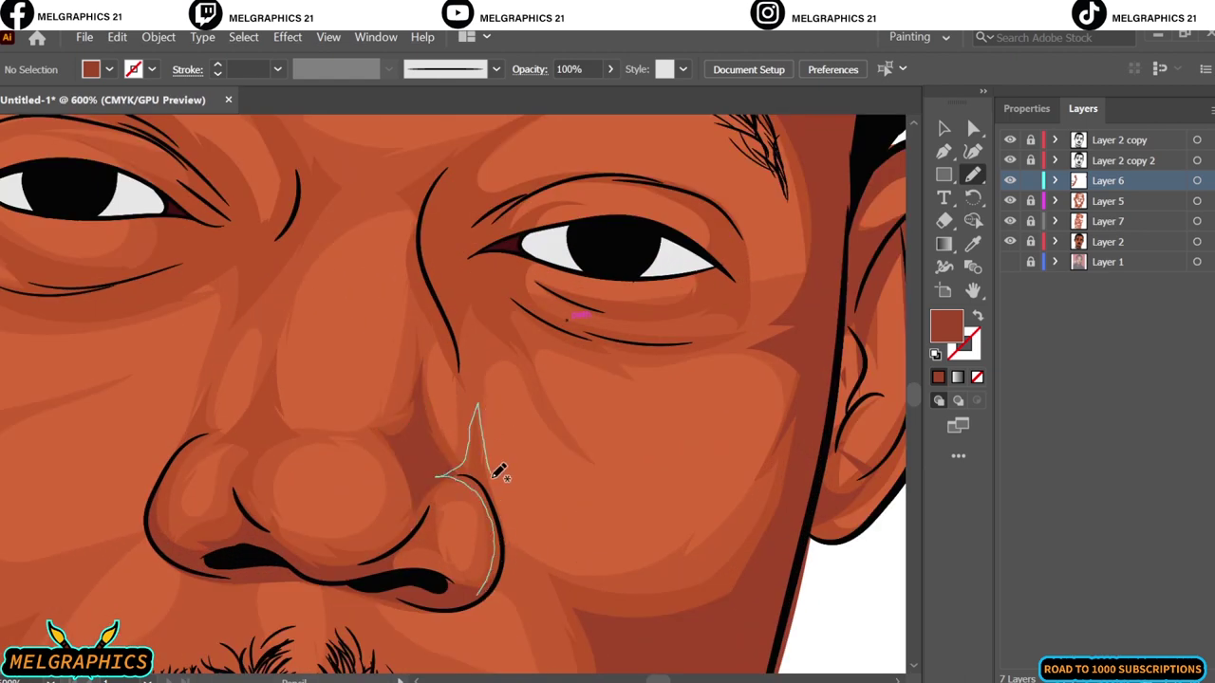
left_click_drag(501, 472, 513, 531)
key("ctrl+0")
- Shade around the eyelid, under the eye, and around the other eye
scroll(484, 371, "up", 5)
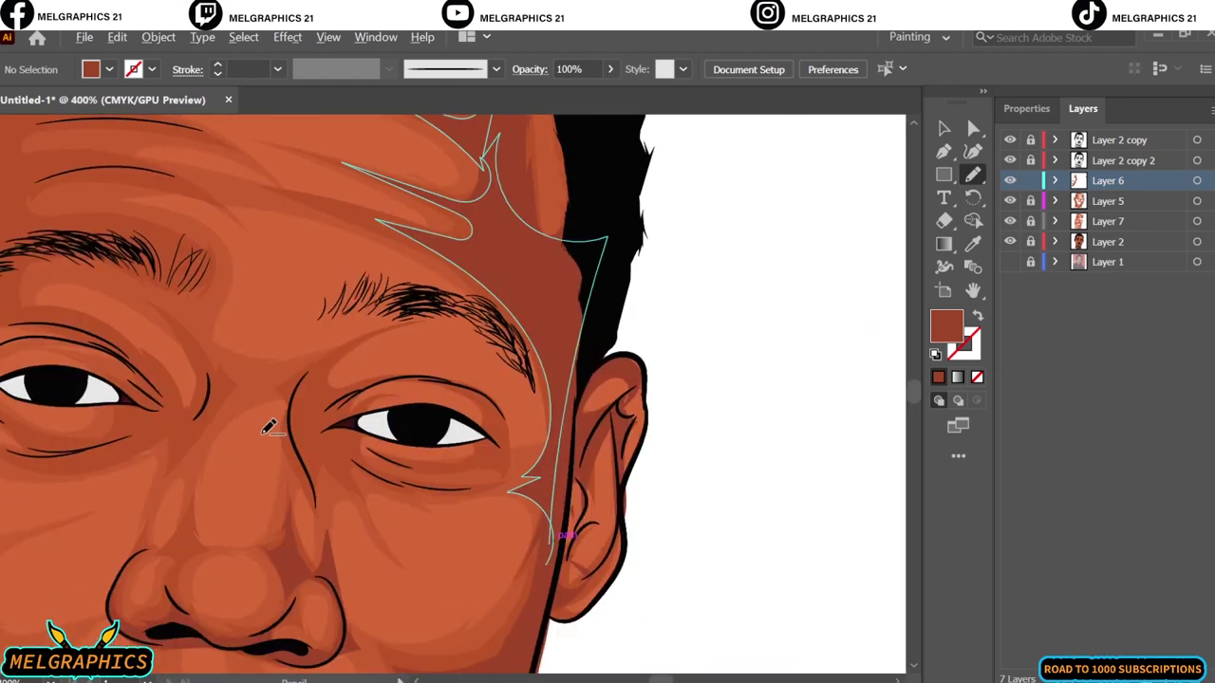
scroll(484, 370, "up", 3)
mouse_move(344, 461)
left_mouse_down()
mouse_move(407, 313)
mouse_move(526, 403)
mouse_move(522, 526)
left_mouse_up()
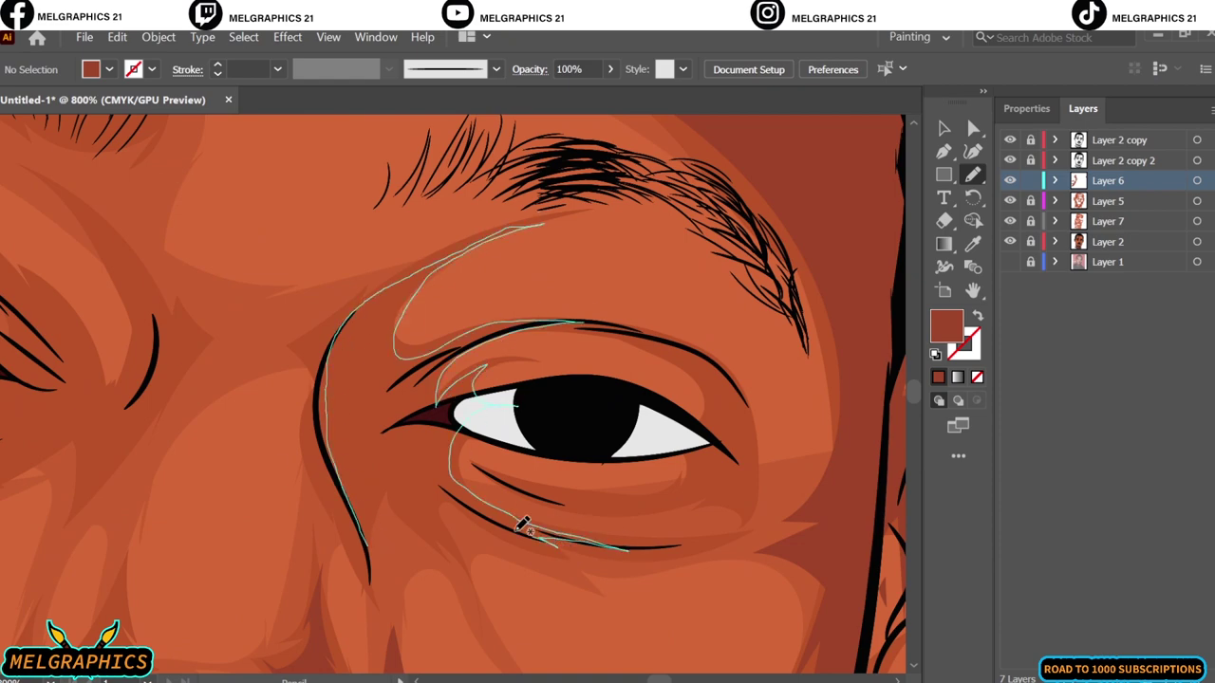
key("ctrl+0")
scroll(592, 414, "up", 5)
scroll(592, 415, "up", 2)
mouse_move(350, 487)
left_mouse_down()
mouse_move(494, 483)
mouse_move(492, 409)
left_mouse_up()
key("ctrl+0")
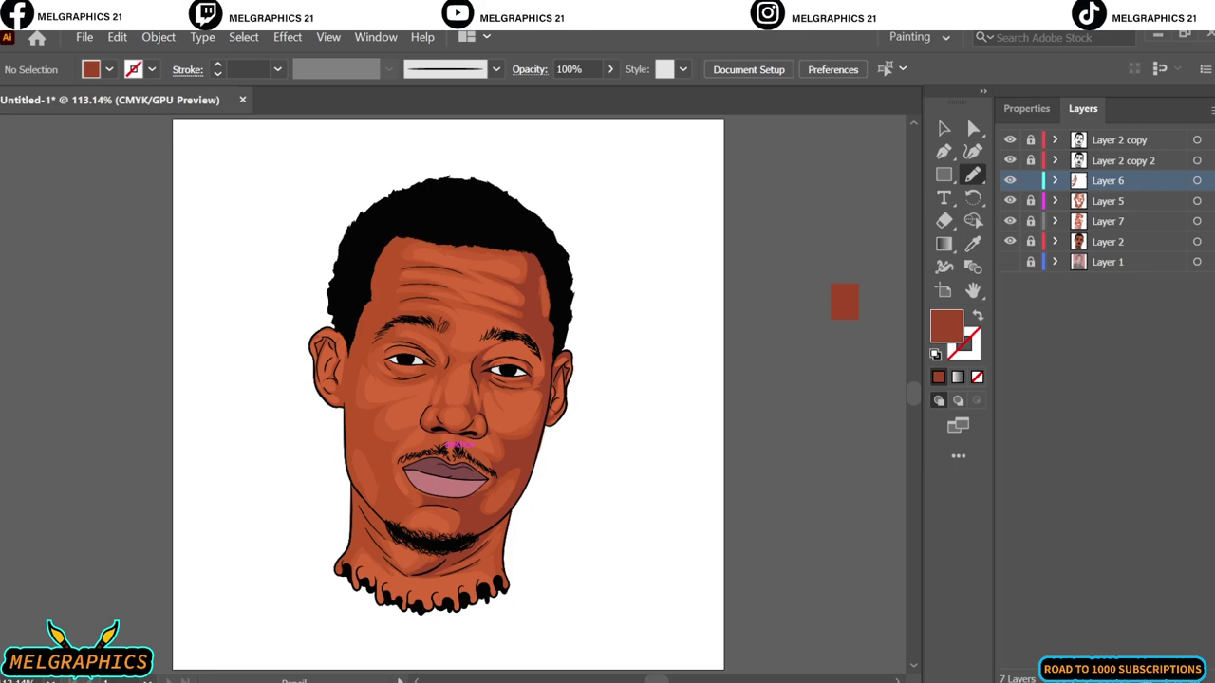
- Shade the corner of the lips and add hair-like shading along the beard
scroll(455, 443, "up", 5)
scroll(516, 366, "up", 3)
key("ctrl+1")
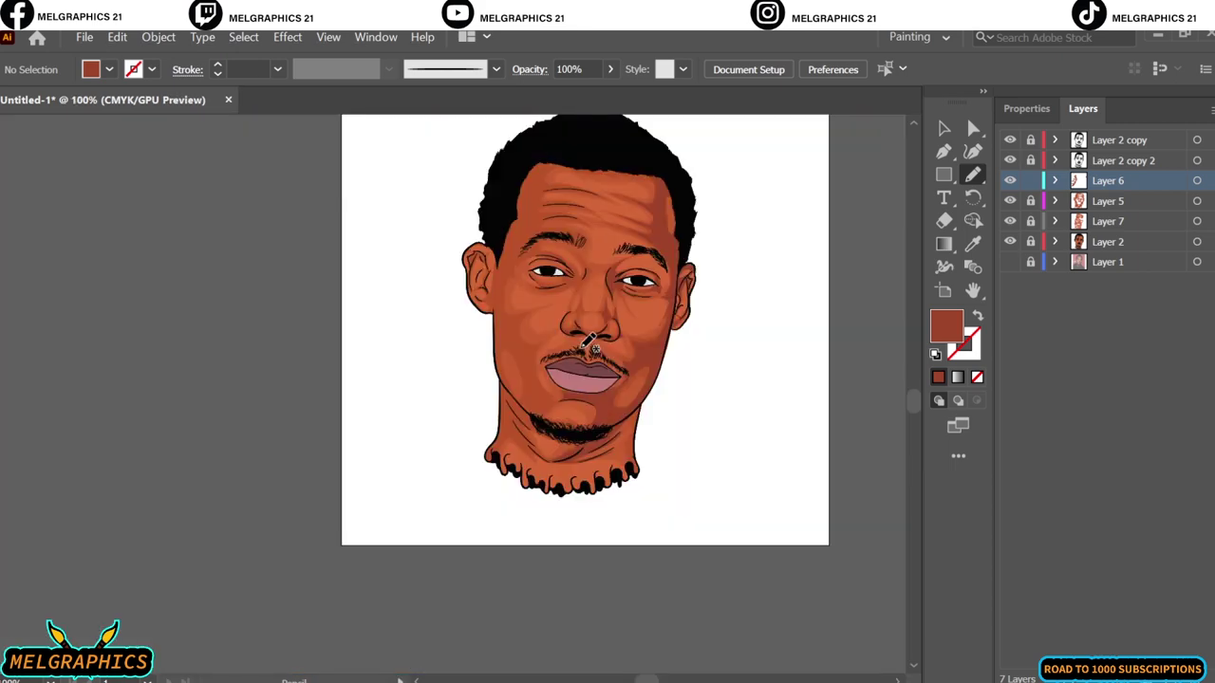
scroll(544, 420, "up", 5)
scroll(722, 427, "down", 1)
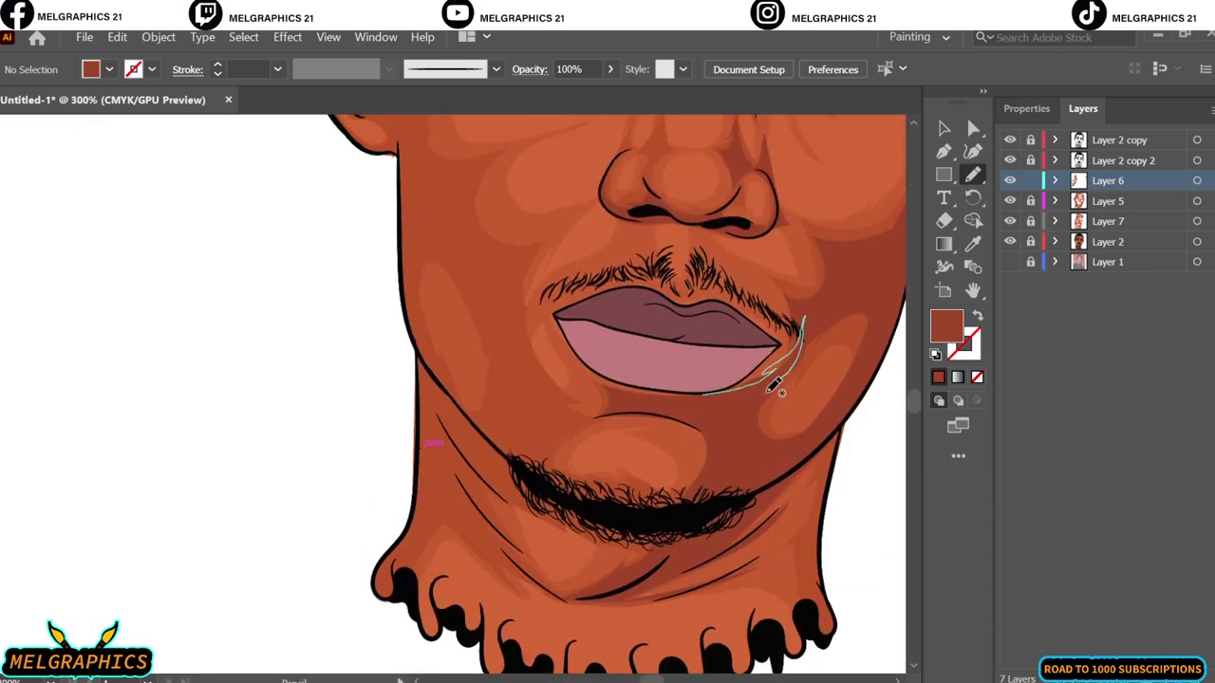
left_click_drag(771, 385, 772, 387)
mouse_move(510, 515)
left_mouse_down()
mouse_move(705, 510)
mouse_move(513, 475)
mouse_move(588, 522)
left_mouse_up()
mouse_move(441, 417)
left_mouse_down()
mouse_move(474, 503)
mouse_move(517, 508)
mouse_move(503, 418)
left_mouse_up()
- Draw a closed shadow shape on the left jaw and cheek
scroll(423, 549, "up", 3)
scroll(487, 556, "down", 5)
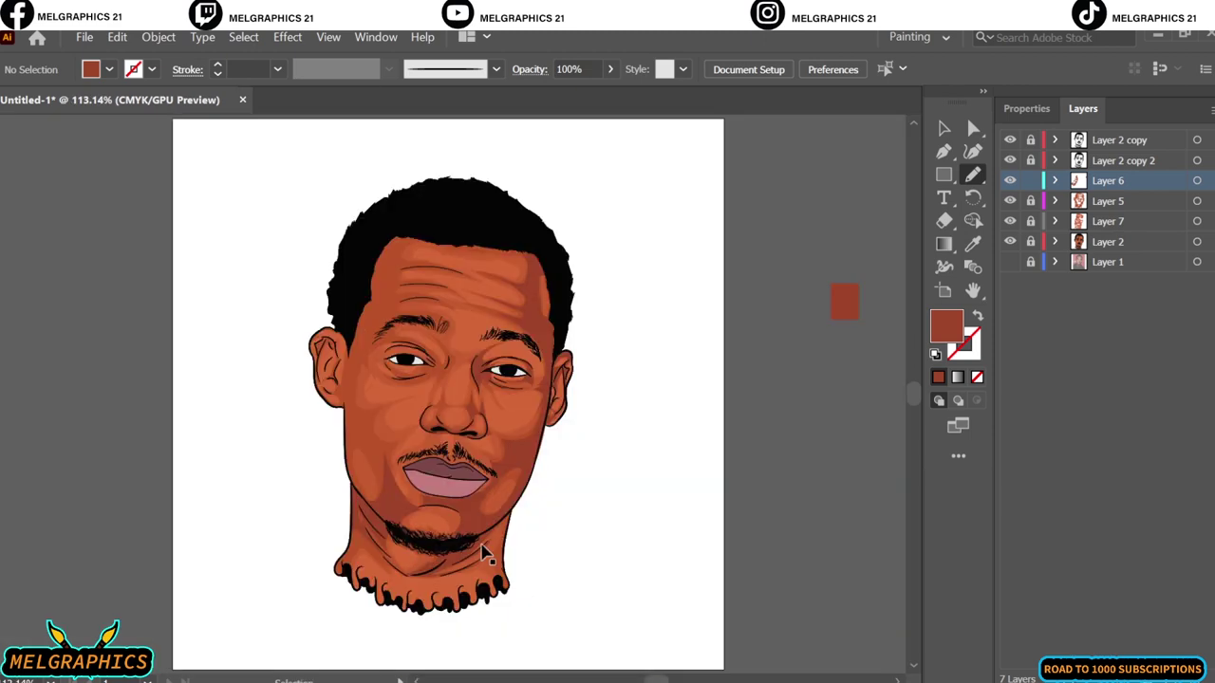
scroll(318, 427, "up", 6)
left_click_drag(402, 432, 390, 418)
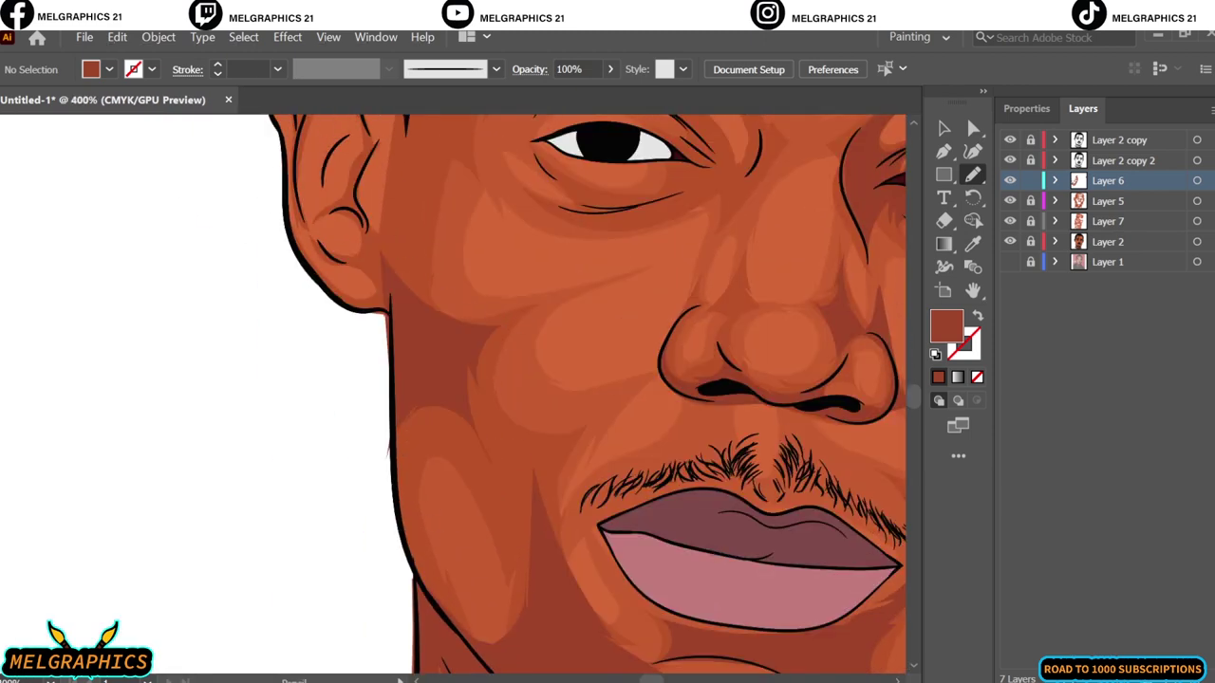
mouse_move(421, 552)
left_mouse_down()
mouse_move(428, 395)
mouse_move(408, 408)
left_mouse_up()
key("ctrl+0")
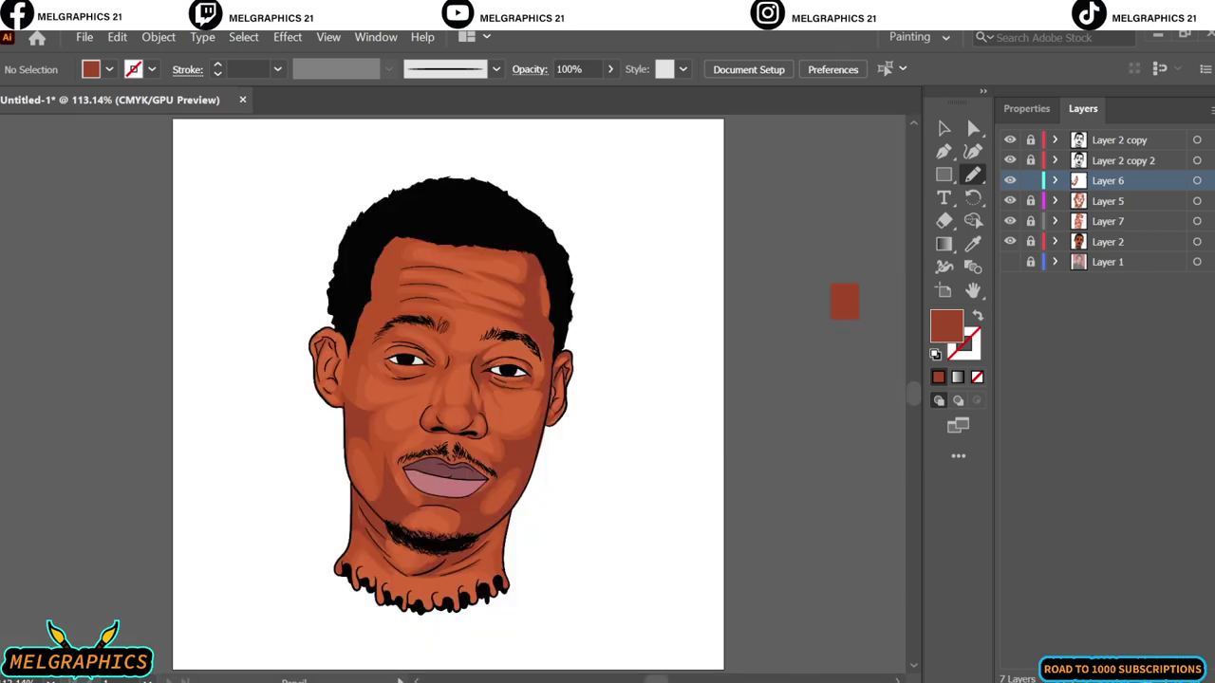
- Add shadows on the chin below the mouth and on the neck beside the jaw
scroll(389, 500, "up", 6)
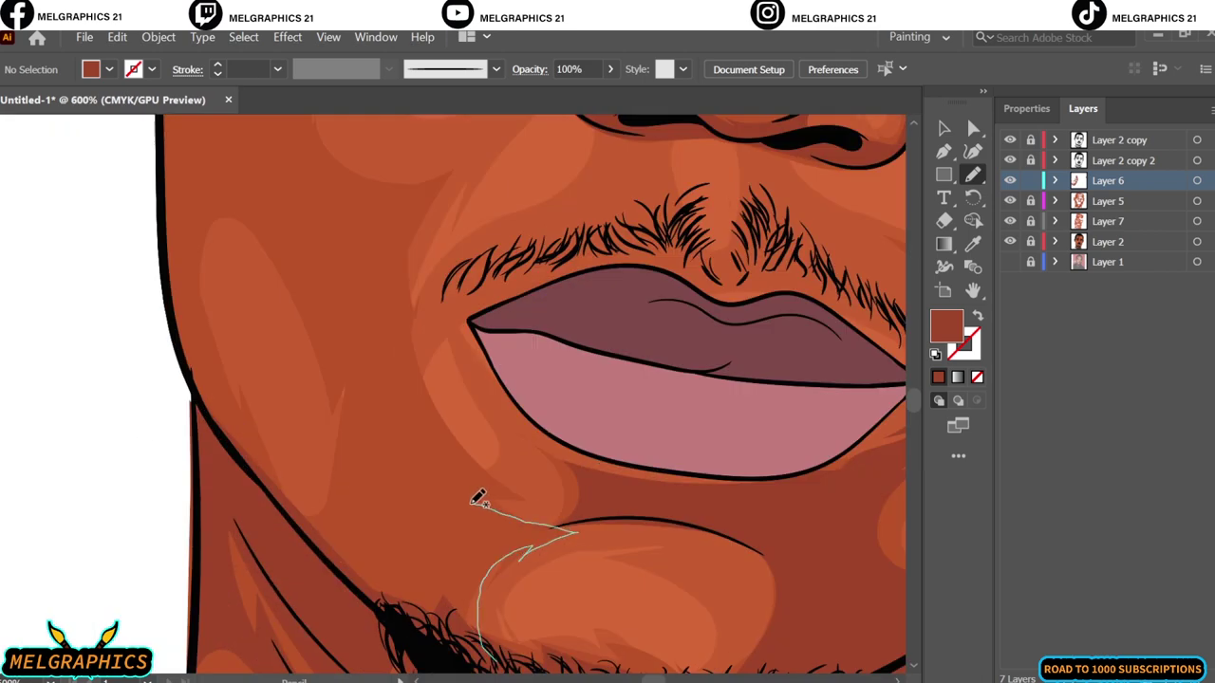
left_click_drag(478, 501, 418, 535)
scroll(355, 415, "down", 5)
scroll(365, 416, "up", 5)
mouse_move(408, 615)
left_mouse_down()
mouse_move(460, 477)
mouse_move(418, 541)
left_mouse_up()
scroll(330, 485, "down", 3)
left_click_drag(393, 415, 403, 271)
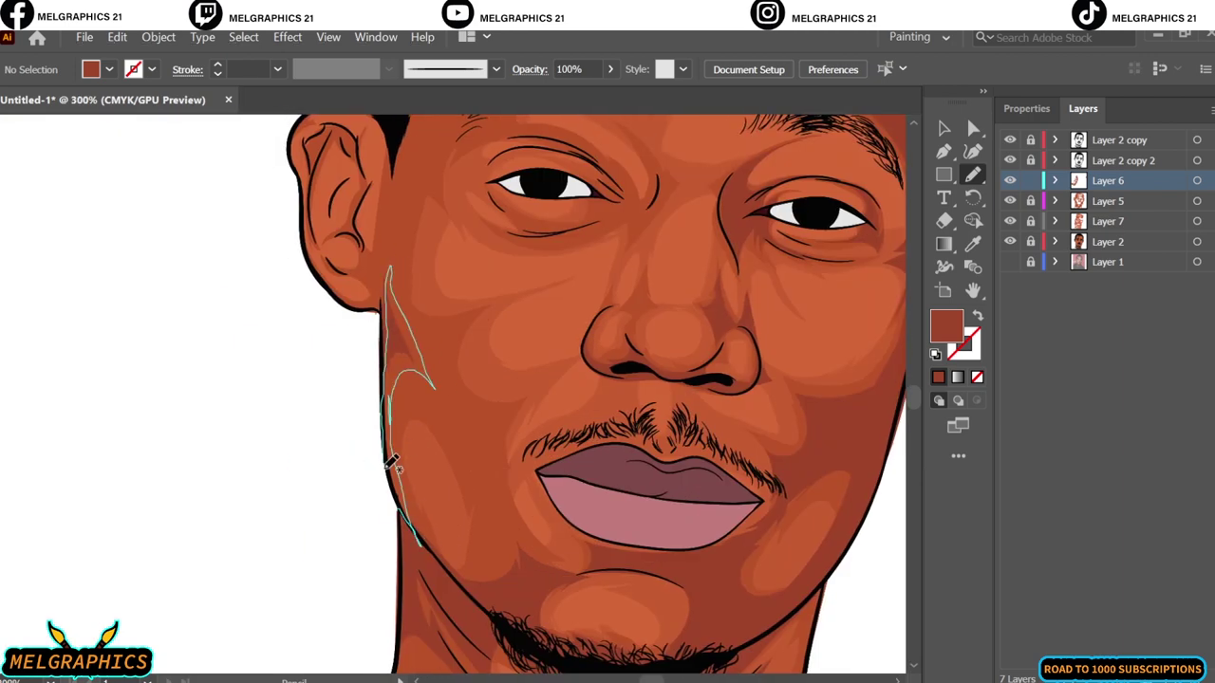
scroll(428, 497, "up", 5)
scroll(739, 436, "down", 1)
- Add a thin left-cheek shadow and shade the upper ear and earlobe
left_click_drag(674, 434, 658, 423)
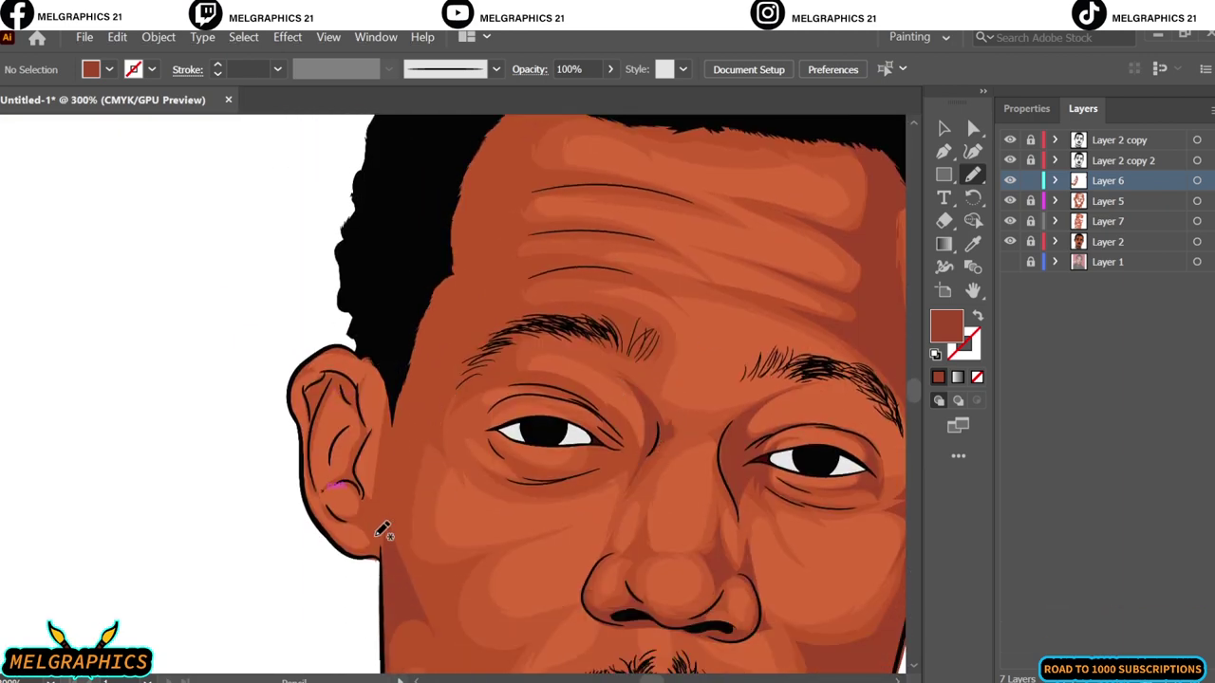
left_click_drag(318, 390, 316, 392)
left_click_drag(380, 558, 320, 496)
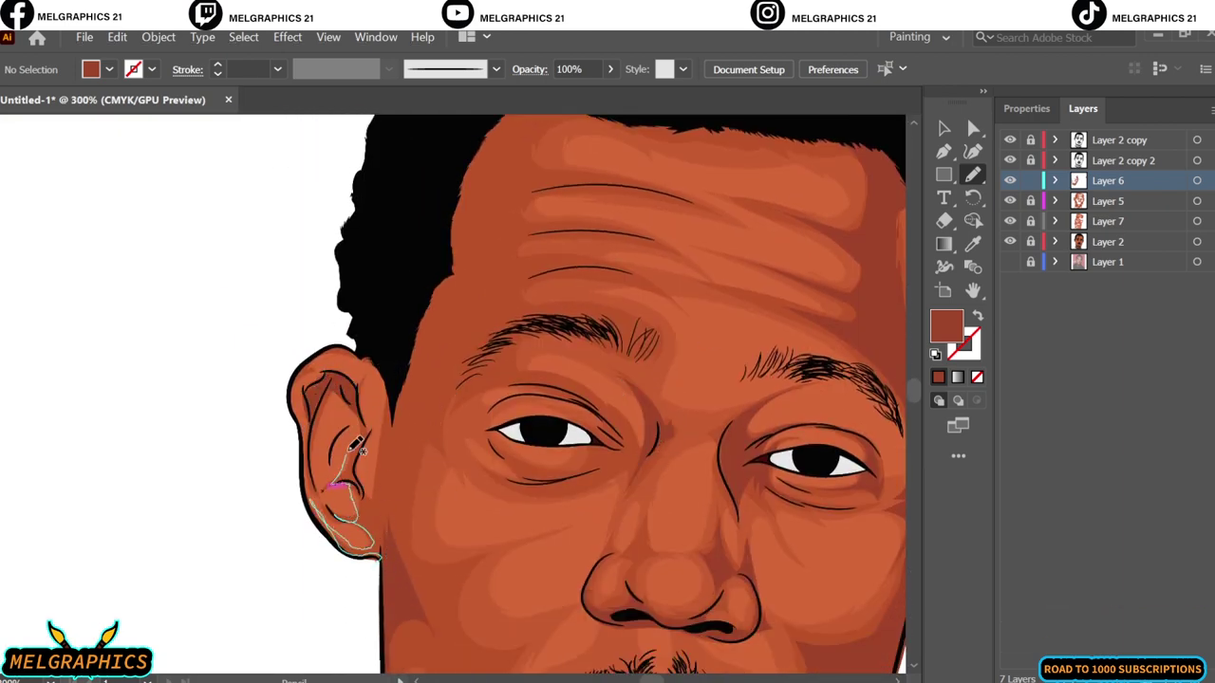
left_click_drag(359, 446, 403, 465)
scroll(405, 525, "down", 5)
scroll(405, 524, "up", 4)
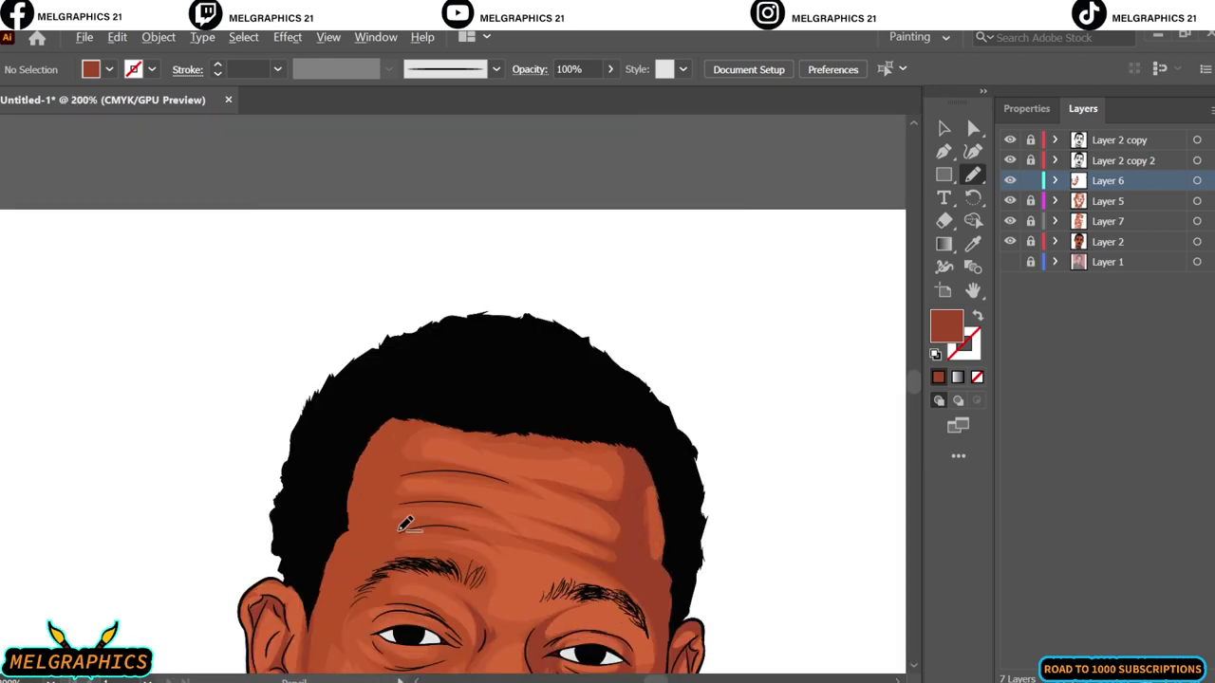
scroll(405, 525, "down", 1)
- Draw two shadow shapes down the forehead from the hairline, then make Layer 2 active
left_click_drag(365, 398, 386, 424)
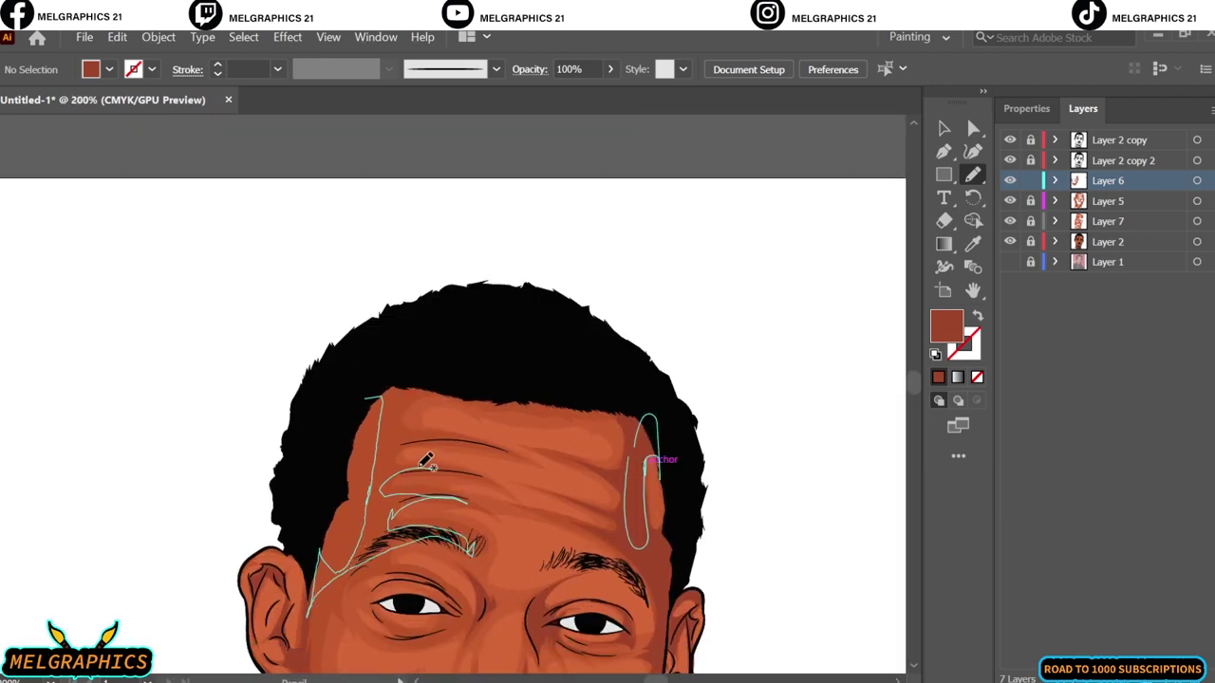
left_click_drag(426, 462, 422, 446)
scroll(457, 385, "down", 3)
scroll(385, 294, "up", 3)
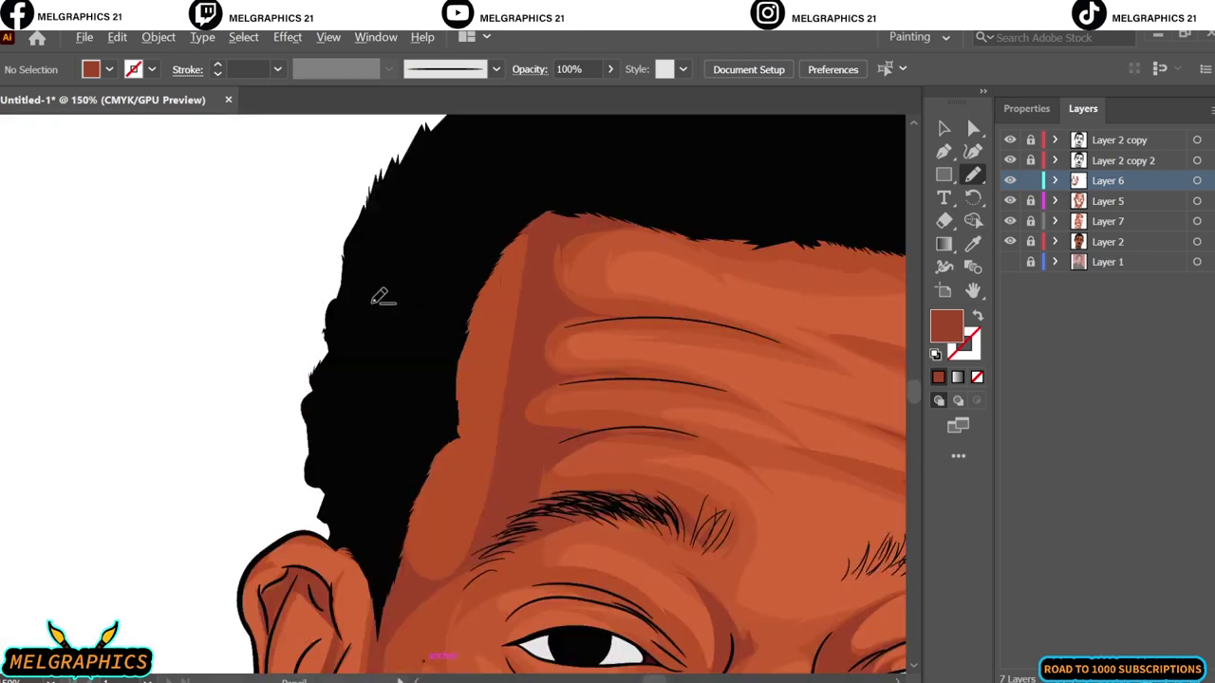
scroll(600, 243, "up", 3)
left_click_drag(600, 244, 474, 586)
key("ctrl+0")
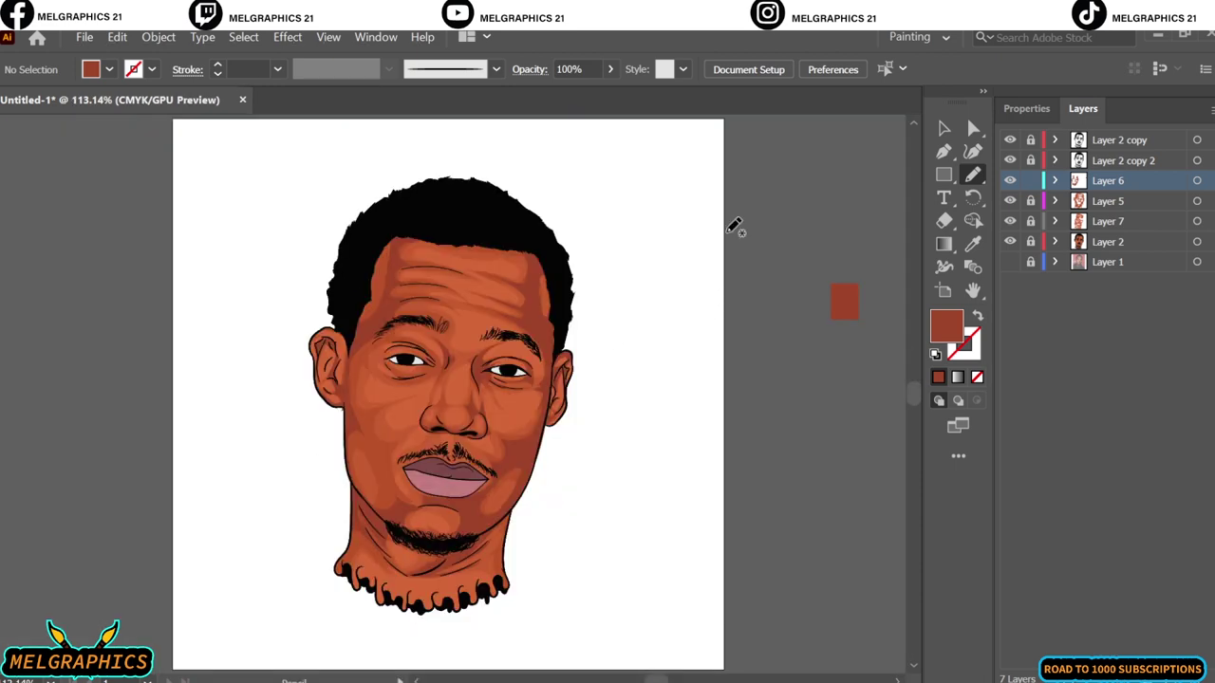
key("v")
left_click(1108, 241)
- Add a new layer and set the fill to a sampled lighter orange skin tone
key("ctrl+l")
key("i")
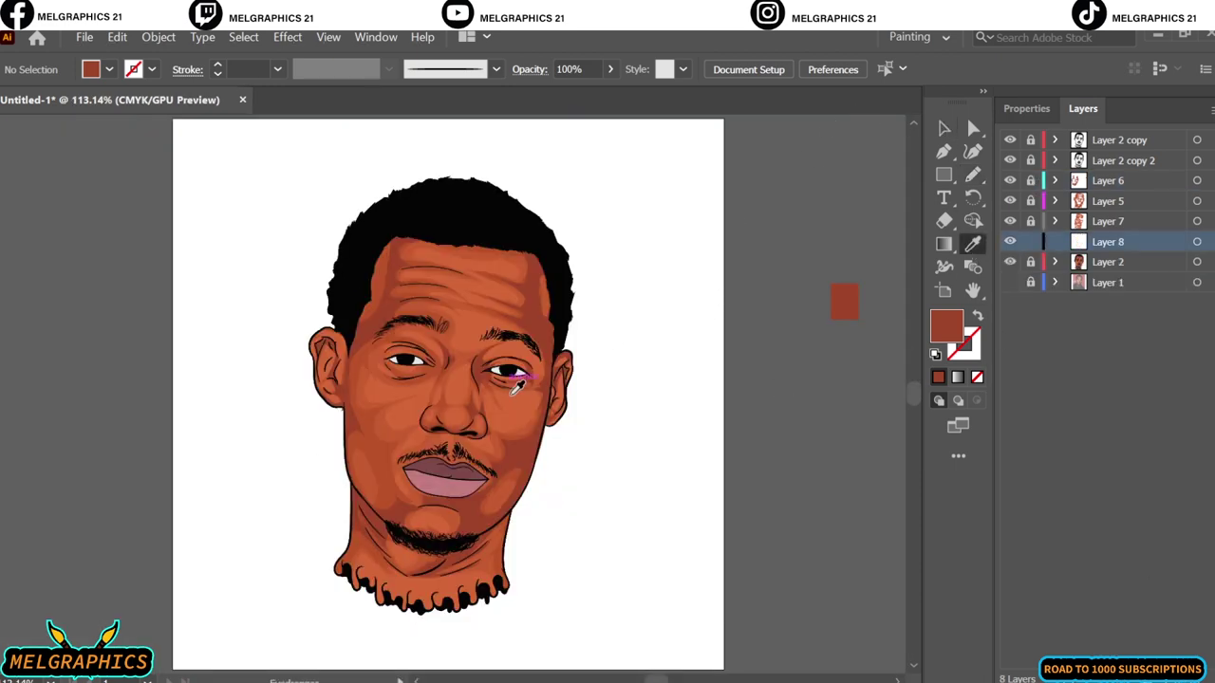
left_click(600, 380)
left_click(504, 395)
double_click(946, 326)
left_click(893, 253)
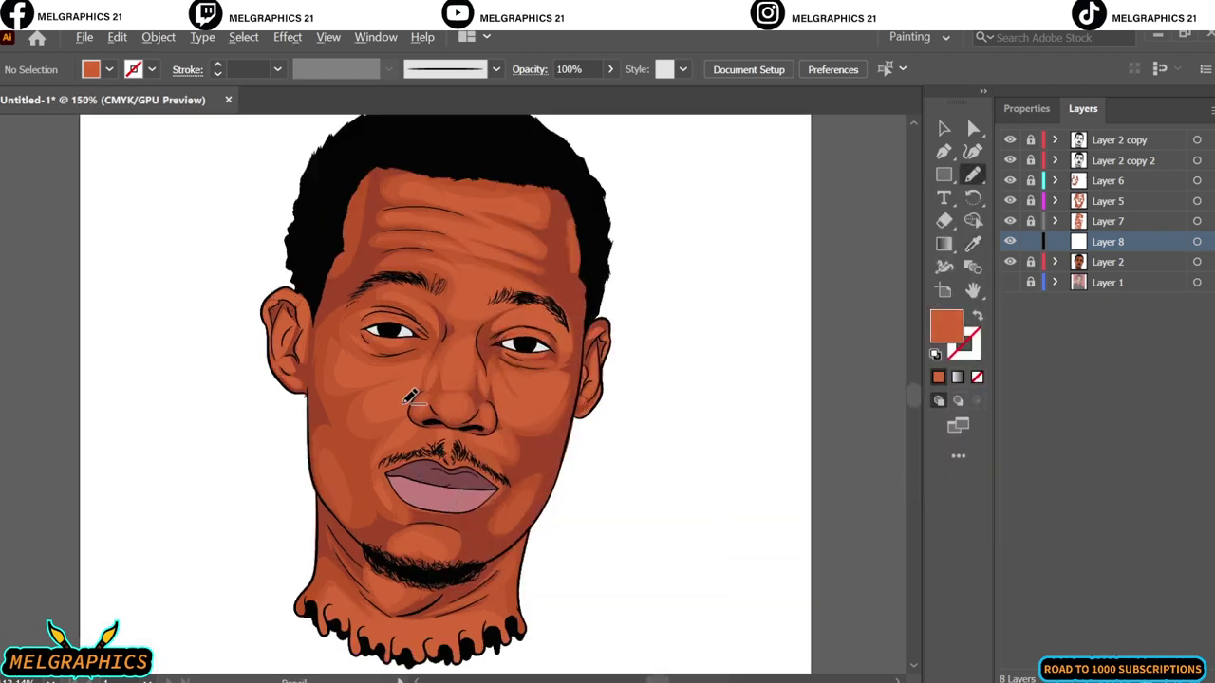
- Draw lighter skin shapes under the left eye and near the nose bridge
key("n")
scroll(408, 351, "up", 3)
left_click_drag(414, 410, 295, 459)
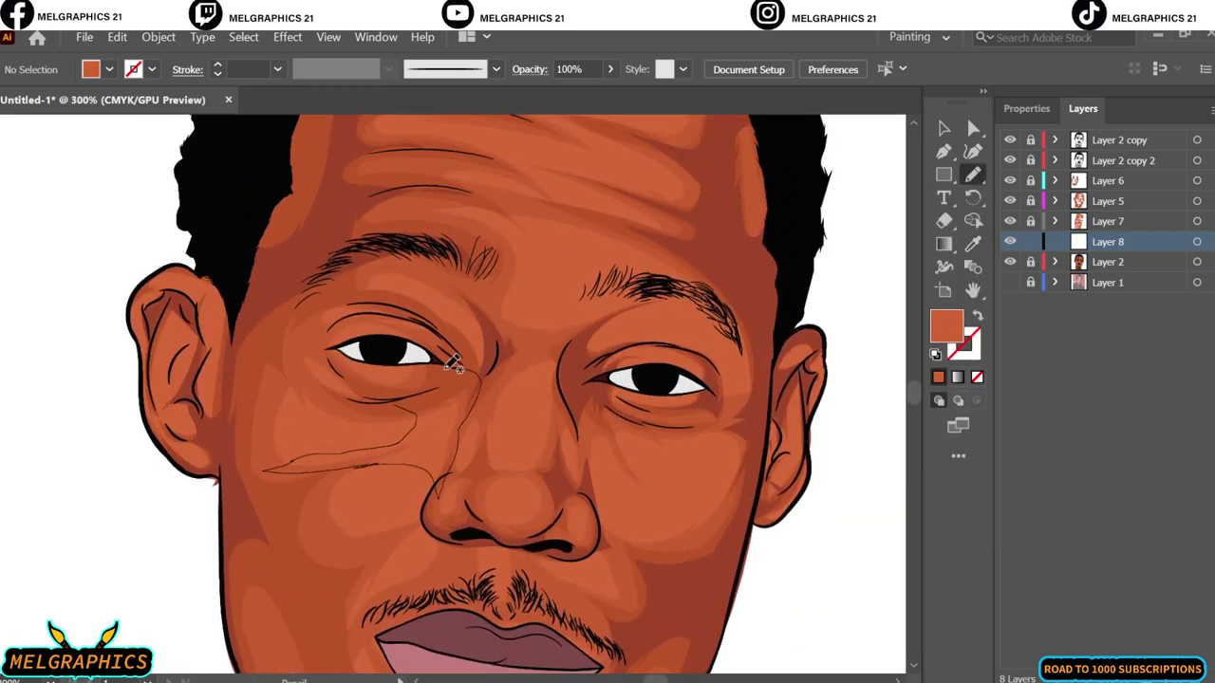
left_click_drag(490, 406, 553, 384)
- Hide and reshow Layer 8 to compare the shading, leaving Layer 8 active
left_click(1166, 225)
left_click(1010, 241)
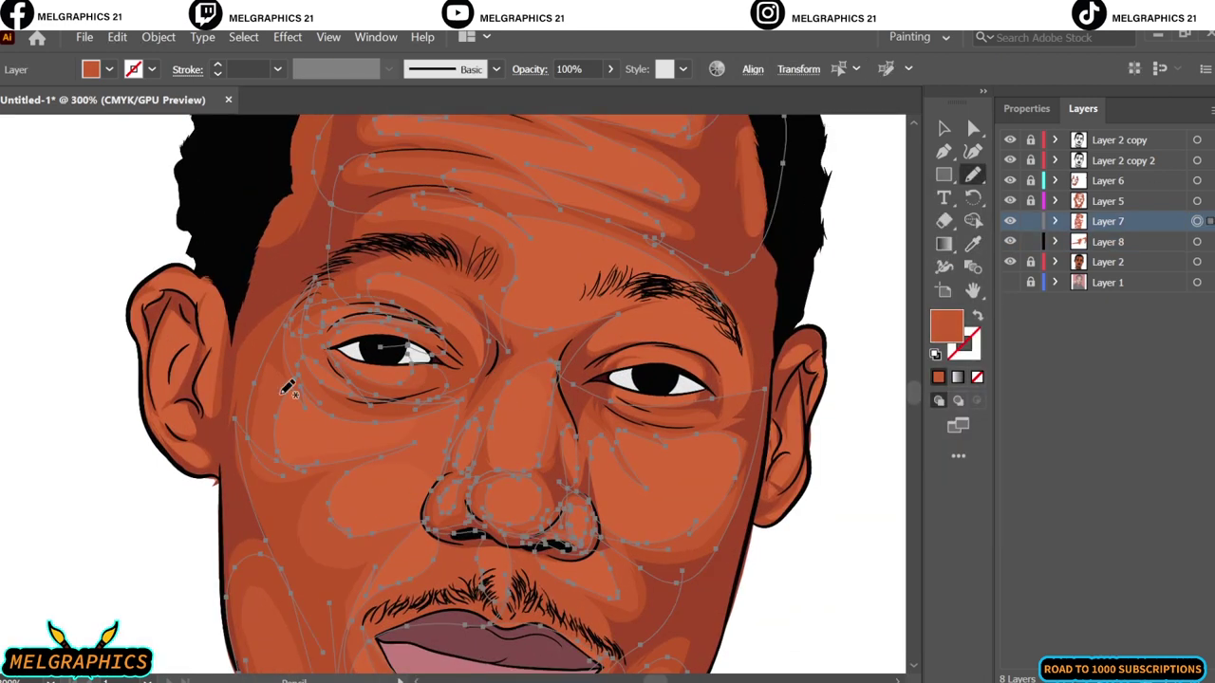
key("ctrl+0")
left_click(1010, 241)
left_click(1108, 241)
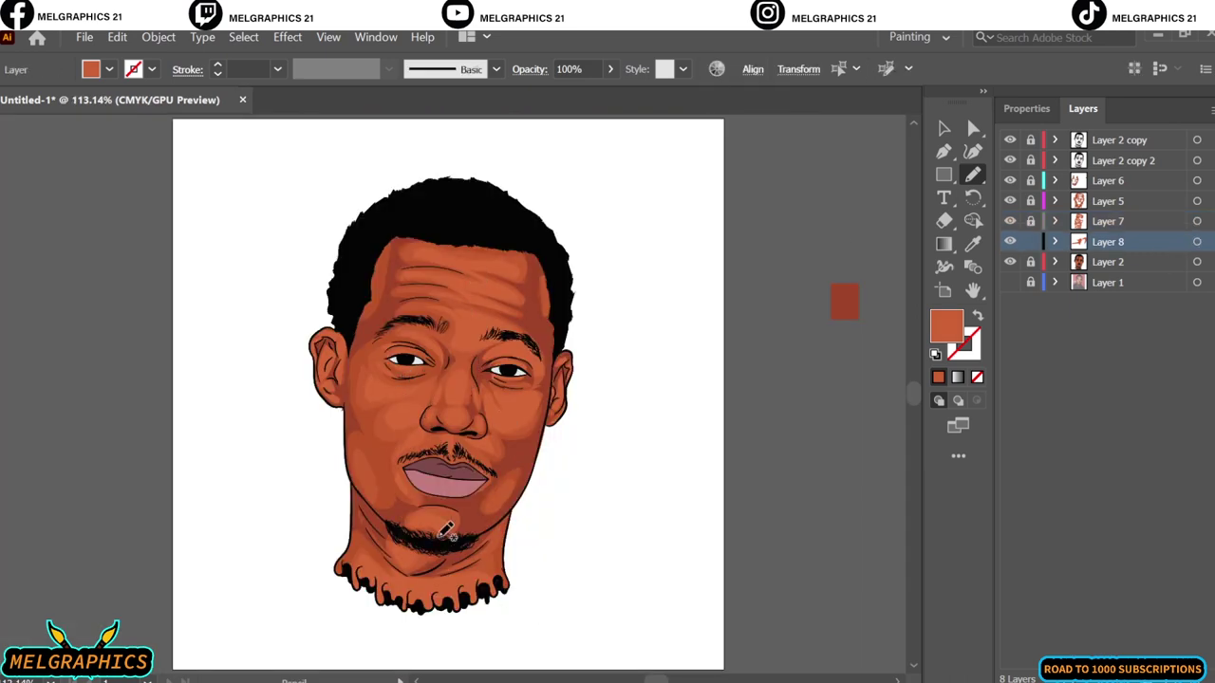
- Add light skin-tone shapes around the eyebrow and under the right eye
scroll(504, 359, "up", 3)
left_click_drag(539, 302, 437, 323)
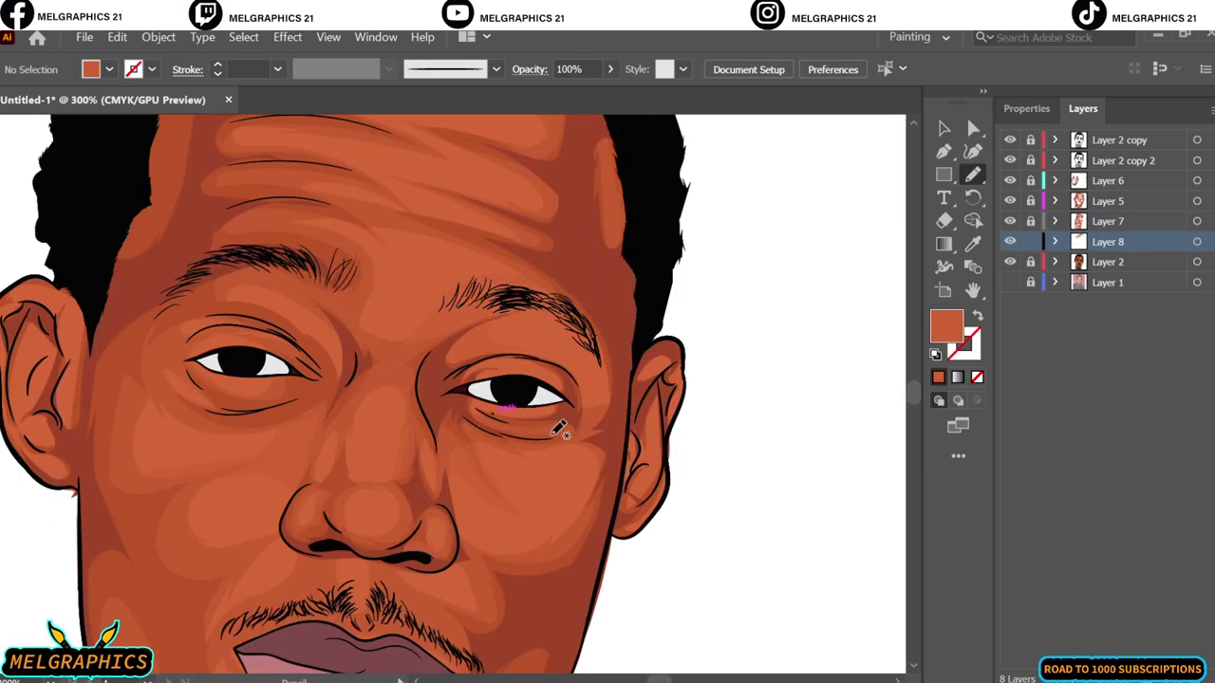
left_click_drag(560, 429, 611, 421)
key("ctrl+0")
- Add another new layer and set the fill to the sampled dark red shadow colour
key("ctrl+l")
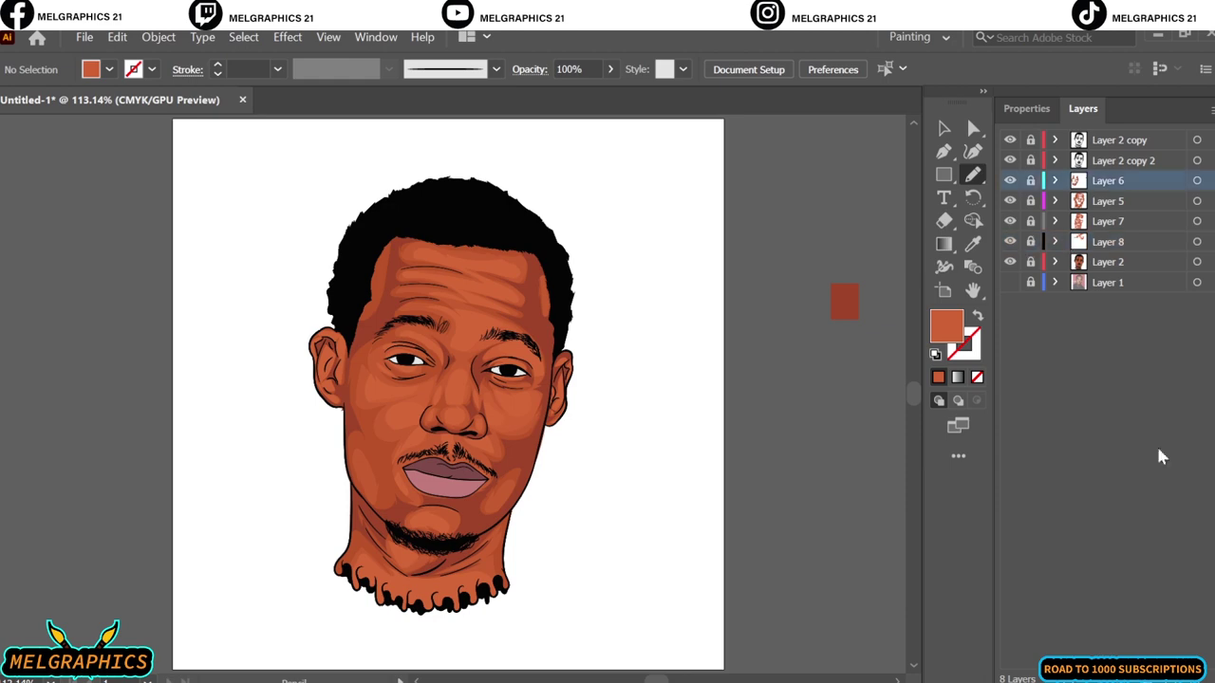
key("i")
left_click(845, 301)
double_click(946, 326)
left_click(922, 259)
scroll(417, 513, "up", 5)
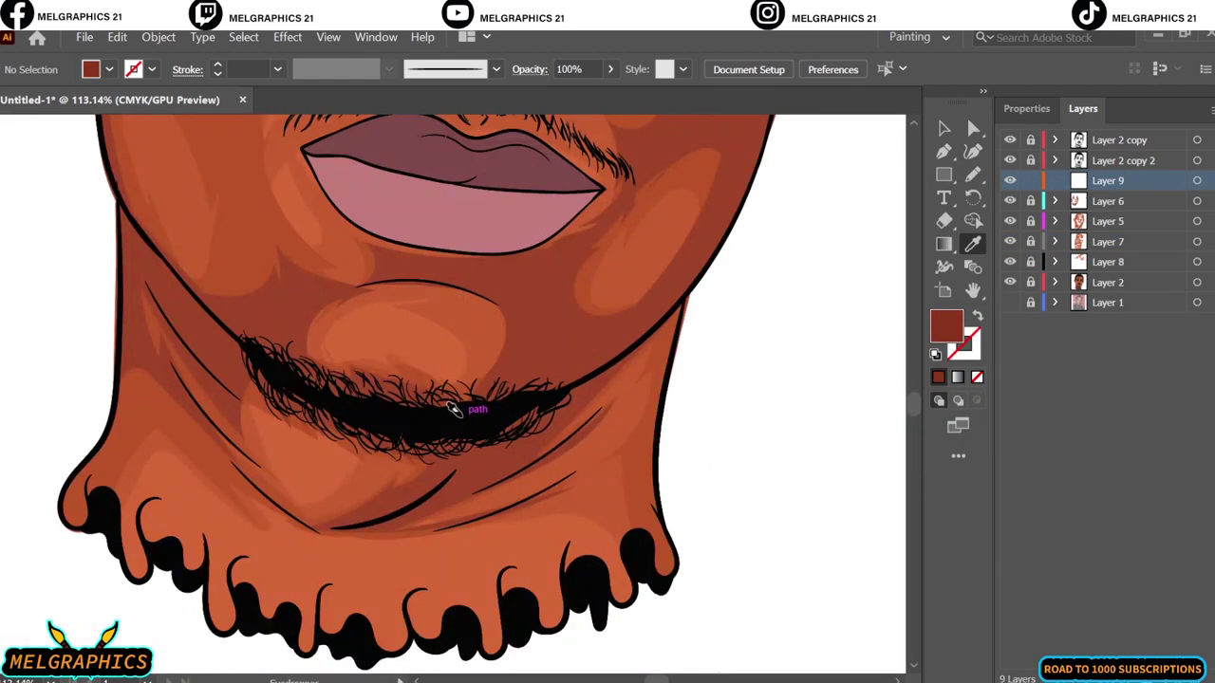
- Draw a dark beard strand on the chin, confirm its dark fill, and deselect it
key("n")
left_click_drag(427, 454, 255, 349)
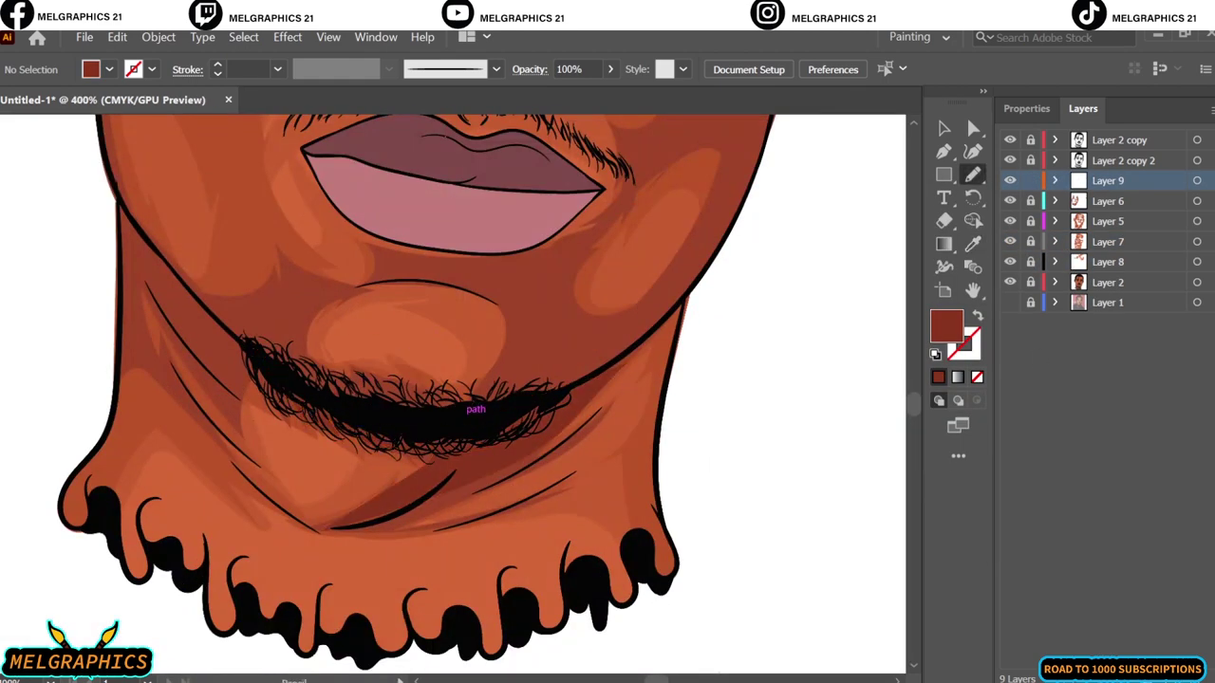
double_click(946, 326)
left_click(922, 259)
key("ctrl+shift+a")
- Create a new layer above the selected one for further skin shading
key("ctrl+0")
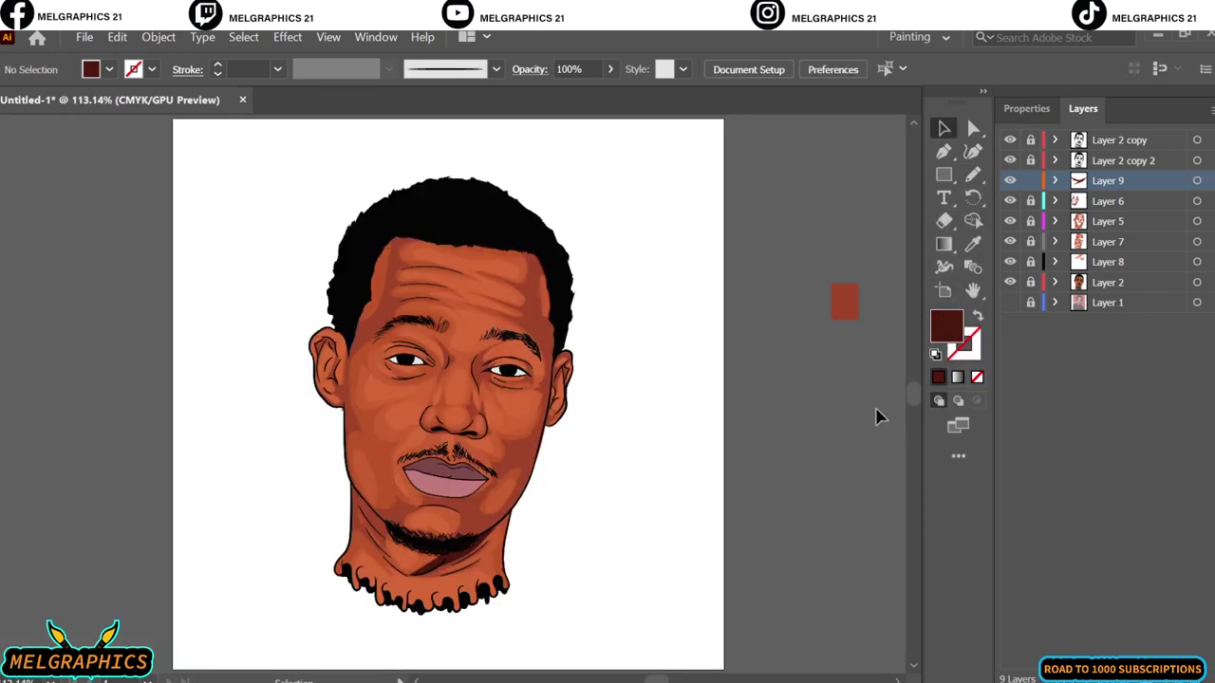
scroll(586, 383, "down", 1)
left_click(1110, 282)
key("ctrl+l")
- Pencil-draw a cheek highlight and brighten it to lighter orange with Recolor Artwork
key("i")
left_click(523, 374)
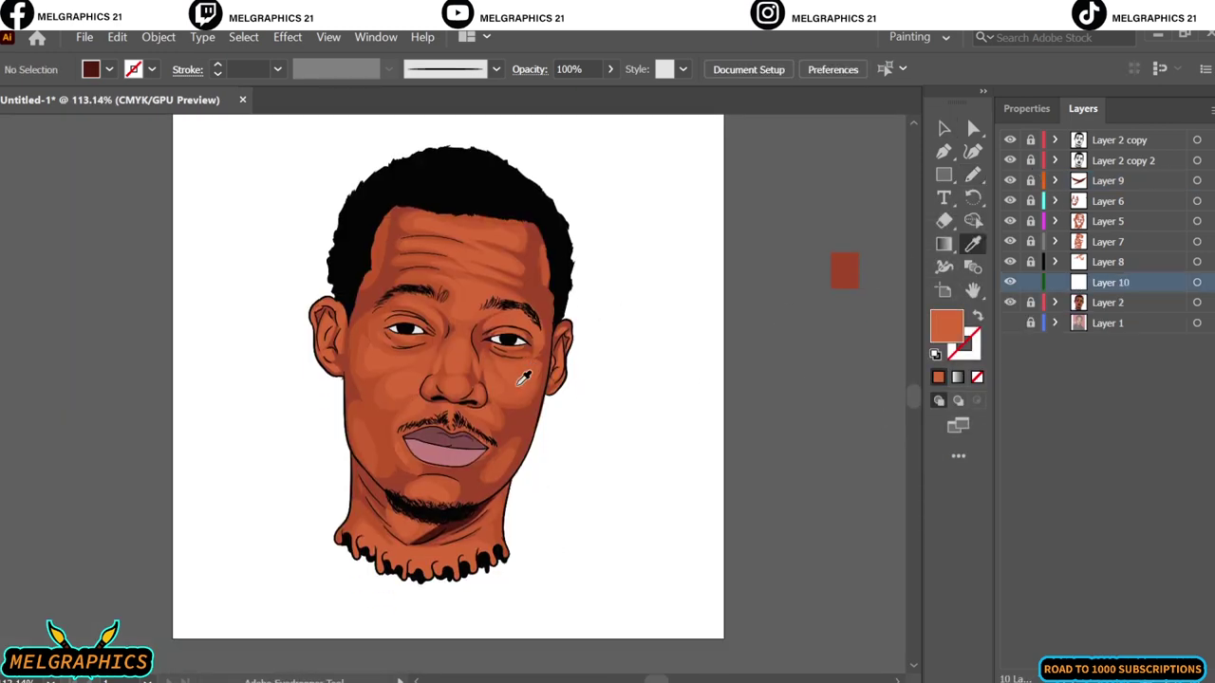
key("n")
scroll(220, 266, "up", 5)
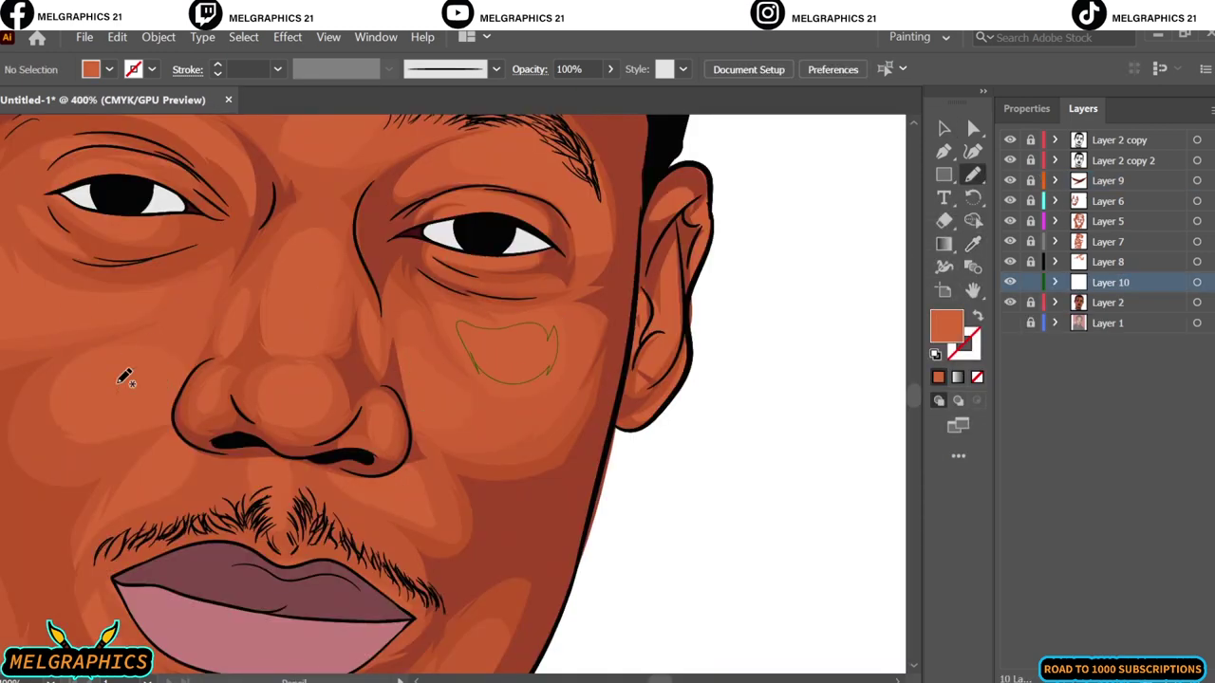
left_click(116, 36)
left_click(195, 371)
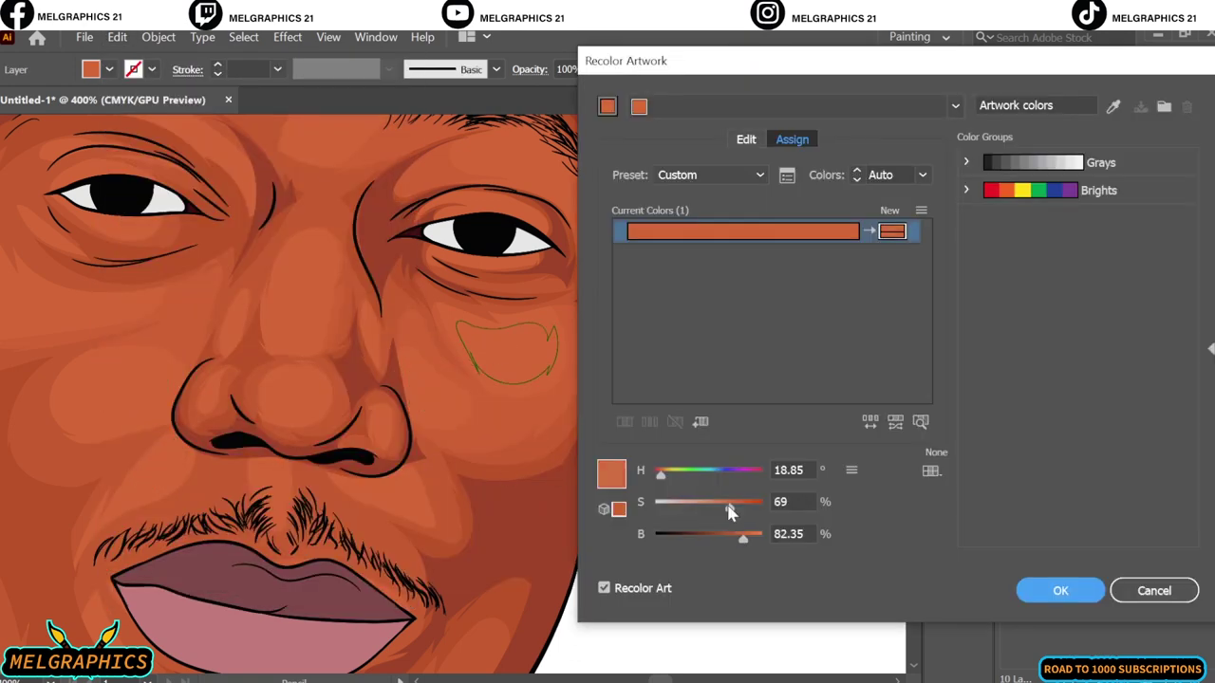
left_click_drag(749, 541, 724, 510)
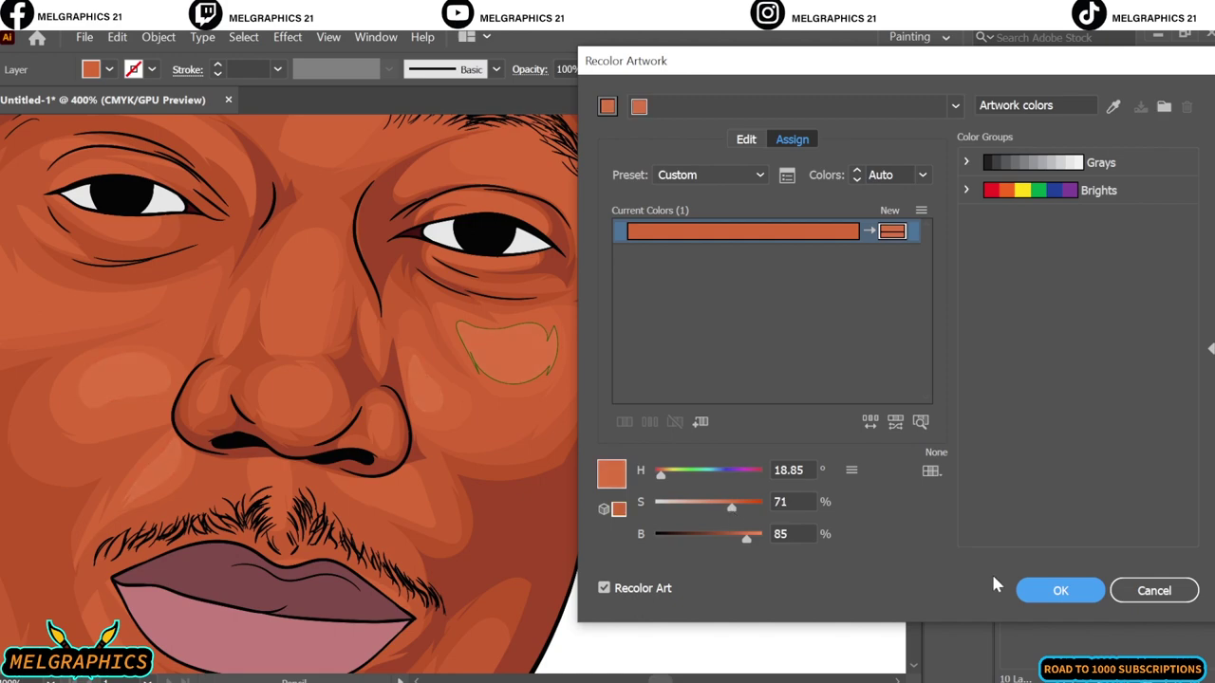
left_click(1060, 590)
- Add more lighter-orange highlight strokes across the forehead
key("n")
key("ctrl+0")
scroll(608, 420, "up", 5)
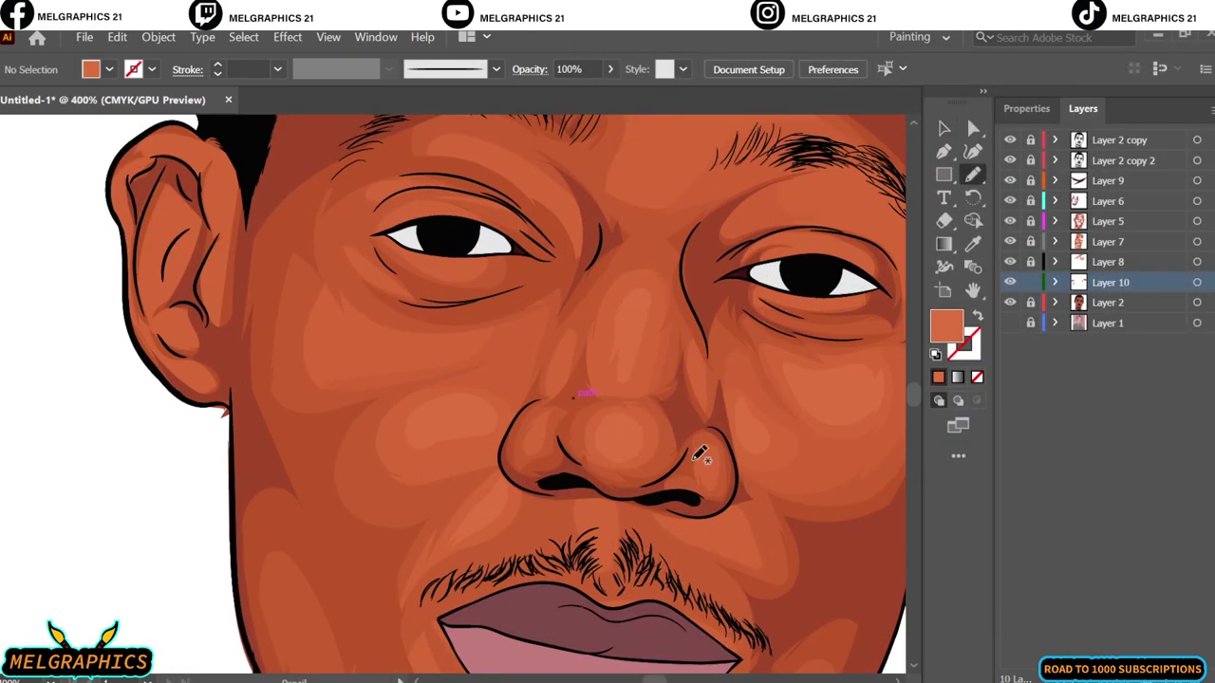
scroll(453, 299, "down", 3)
scroll(524, 515, "down", 1)
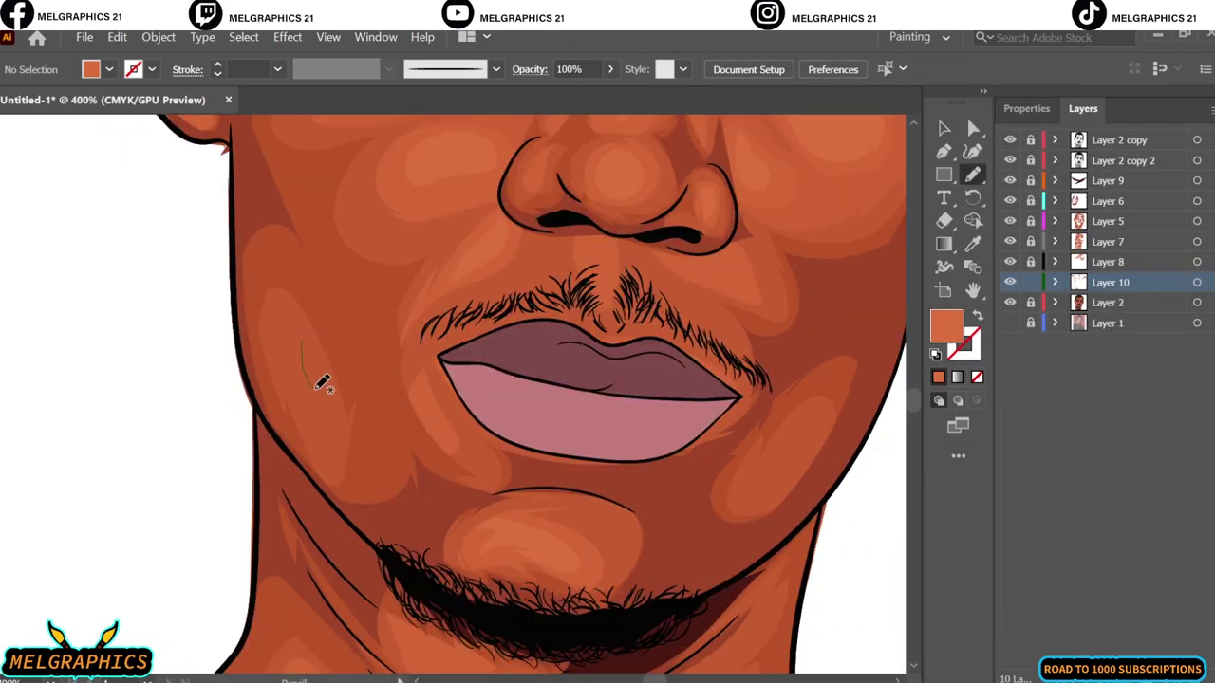
scroll(375, 347, "down", 2)
scroll(374, 347, "up", 1)
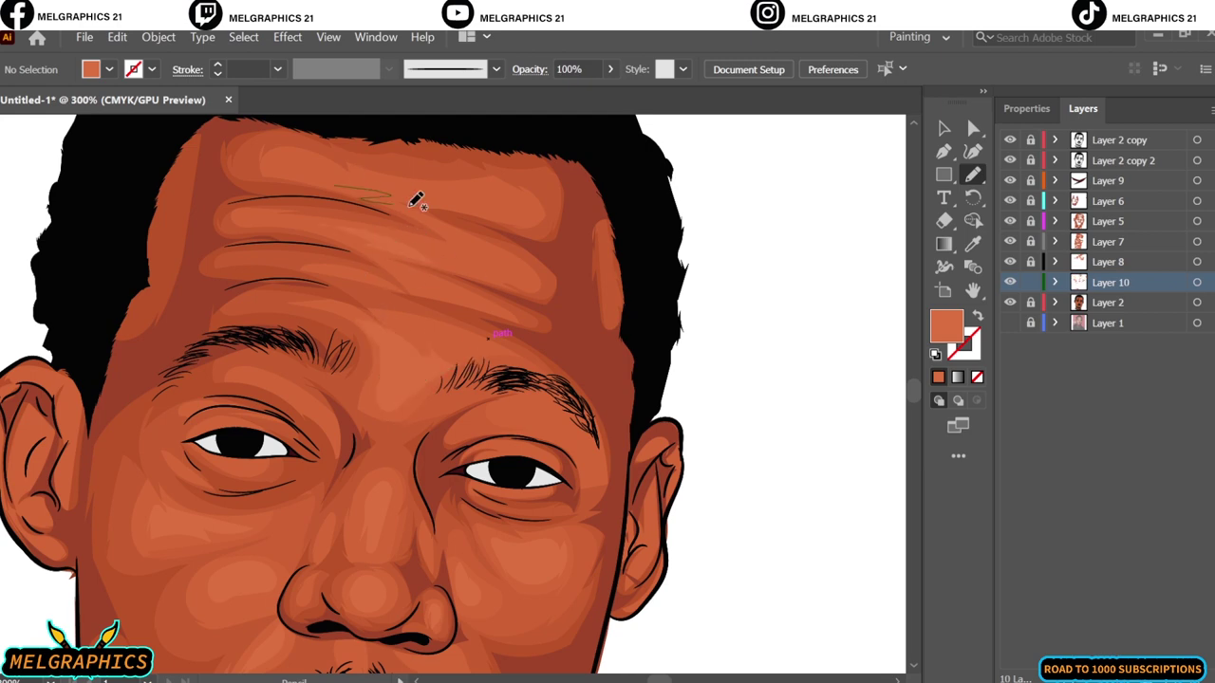
- Create new top Layer 11 for eye details with a black pencil fill
key("ctrl+0")
key("v")
key("ctrl+l")
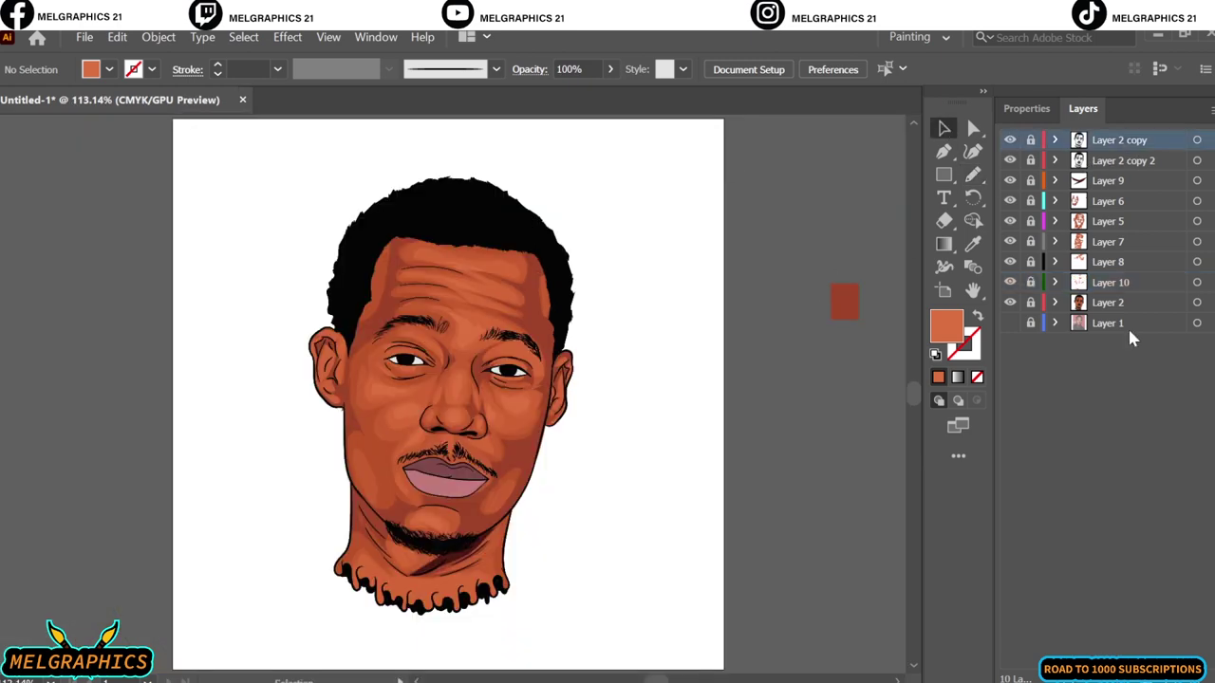
key("n")
left_click(109, 68)
left_click(67, 118)
- Draw small grey highlights inside both pupils
scroll(510, 365, "up", 5)
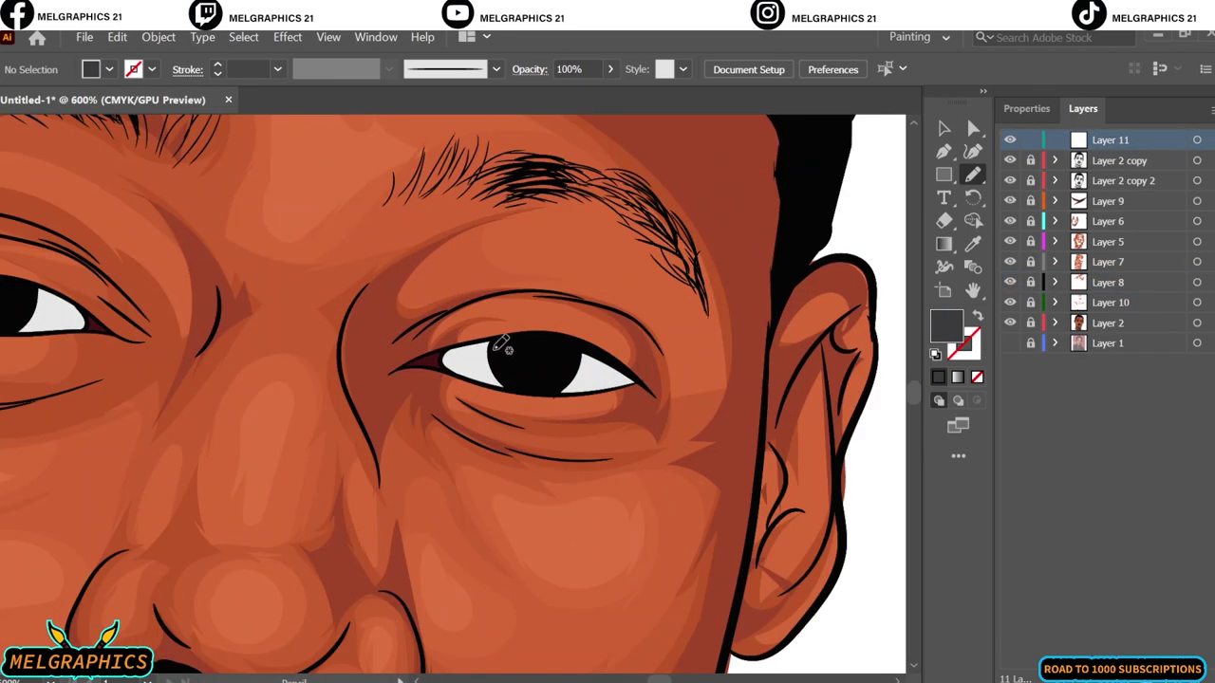
left_click_drag(566, 343, 570, 347)
scroll(415, 418, "left", 3)
left_click_drag(123, 282, 180, 301)
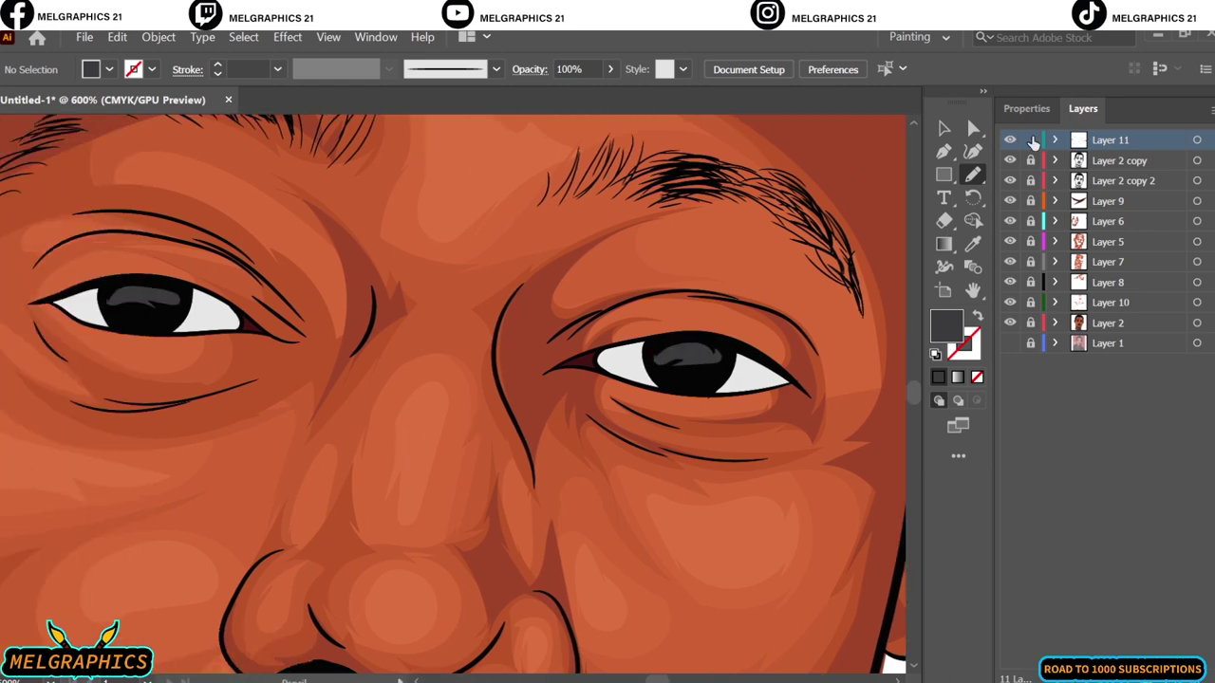
- On a new layer, shade both sides of the eye whites in purple
left_click(1123, 181)
key("ctrl+l")
double_click(947, 325)
left_click(547, 343)
key("Return")
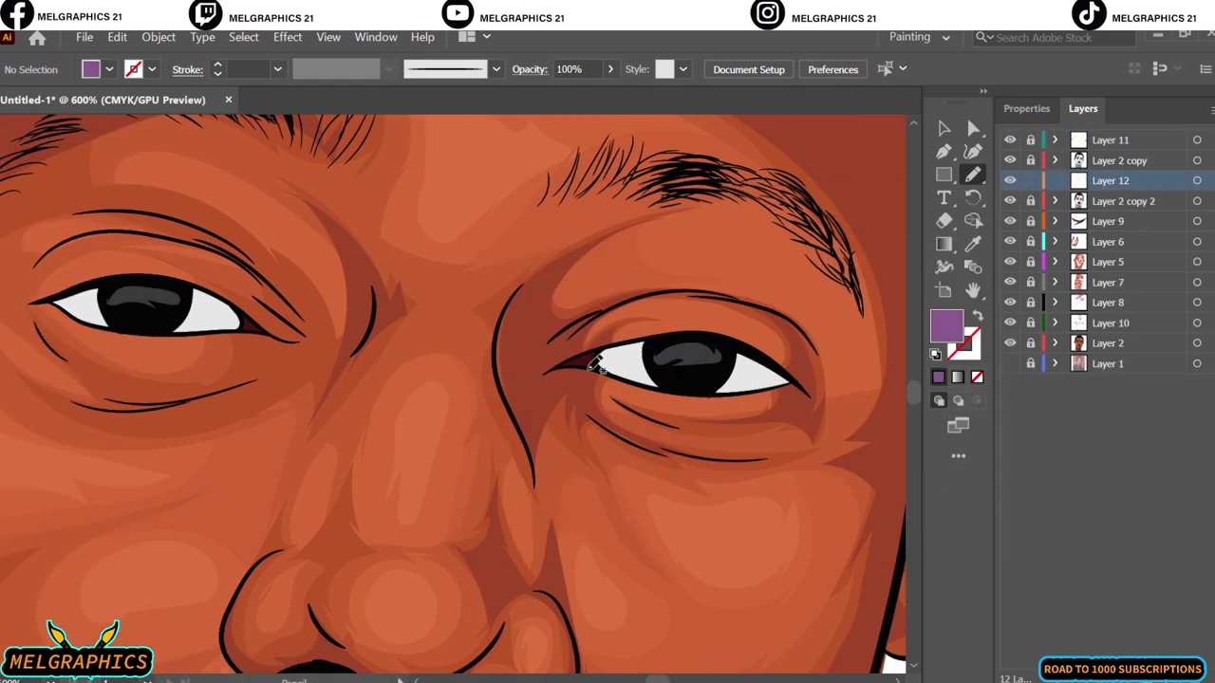
scroll(750, 349, "up", 4)
left_click_drag(718, 330, 901, 432)
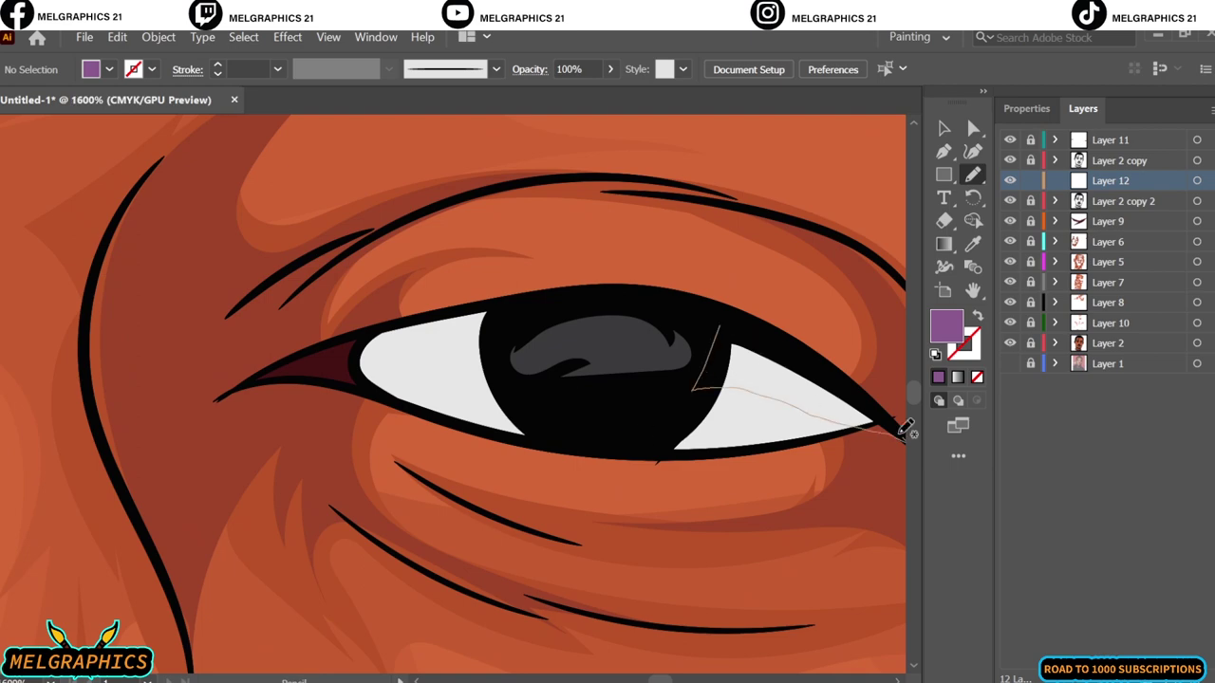
left_click_drag(486, 315, 531, 399)
- Draw darker pink shadows along the lower lip line and its left corner
scroll(532, 398, "down", 4)
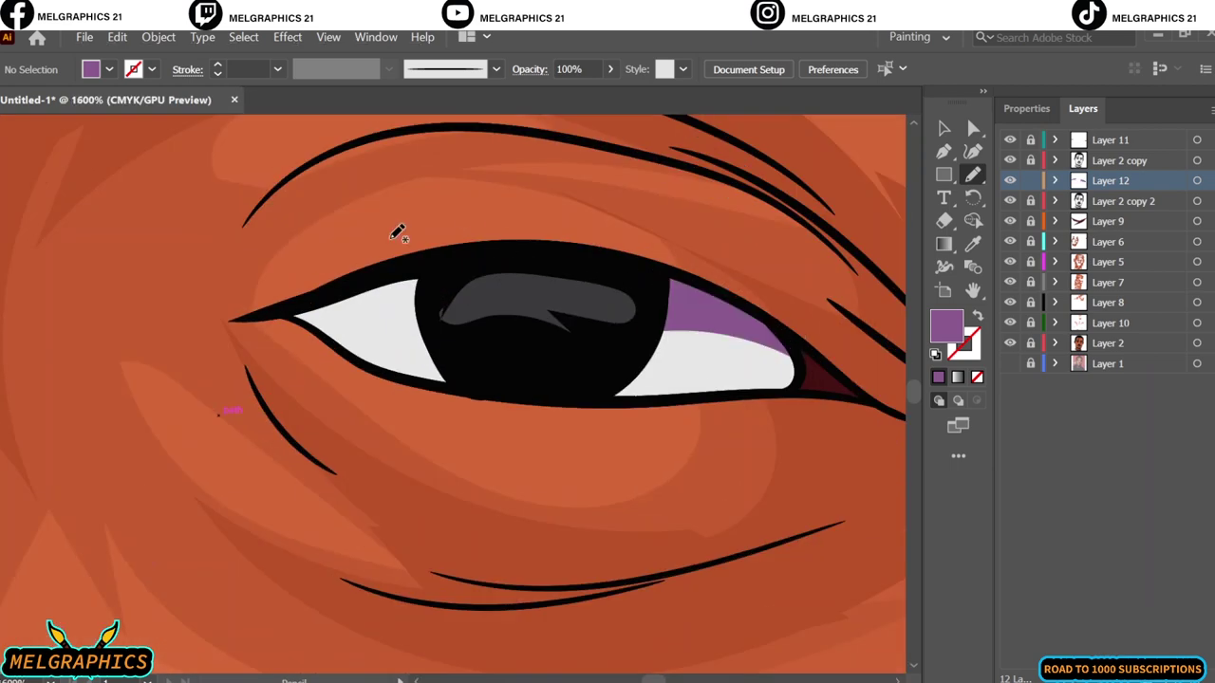
scroll(413, 539, "down", 10)
scroll(413, 539, "down", 2)
scroll(412, 474, "up", 1)
left_click(412, 427)
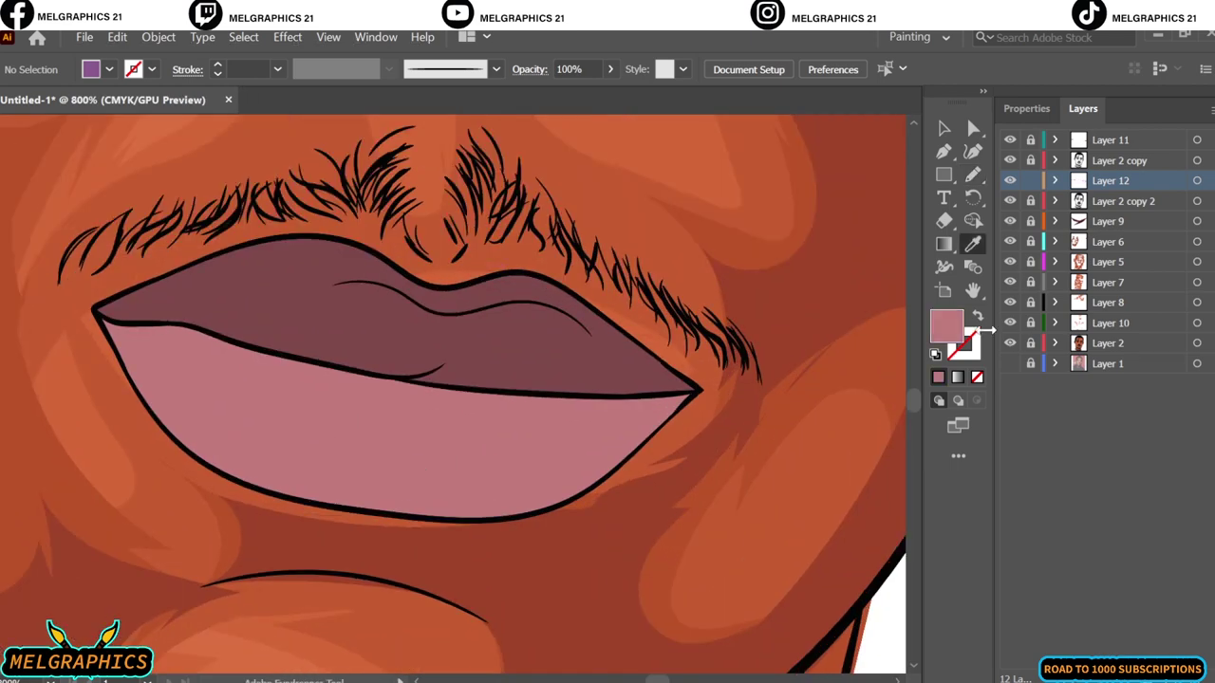
double_click(946, 326)
key("Return")
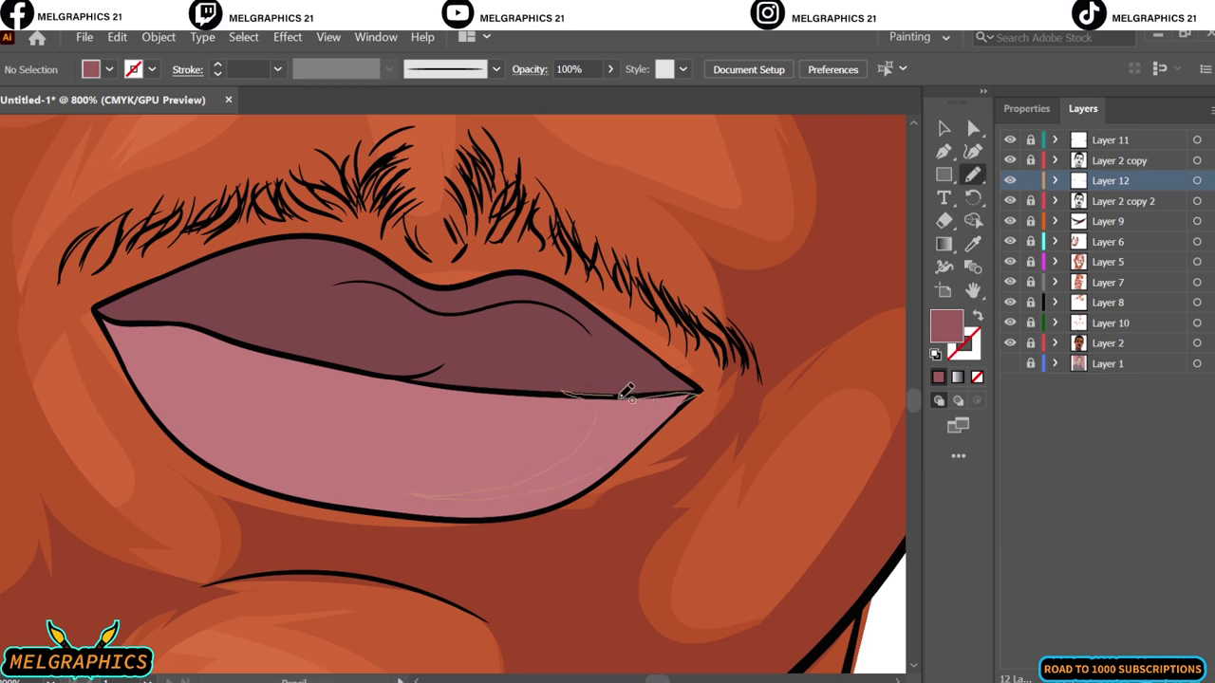
left_click_drag(627, 392, 418, 387)
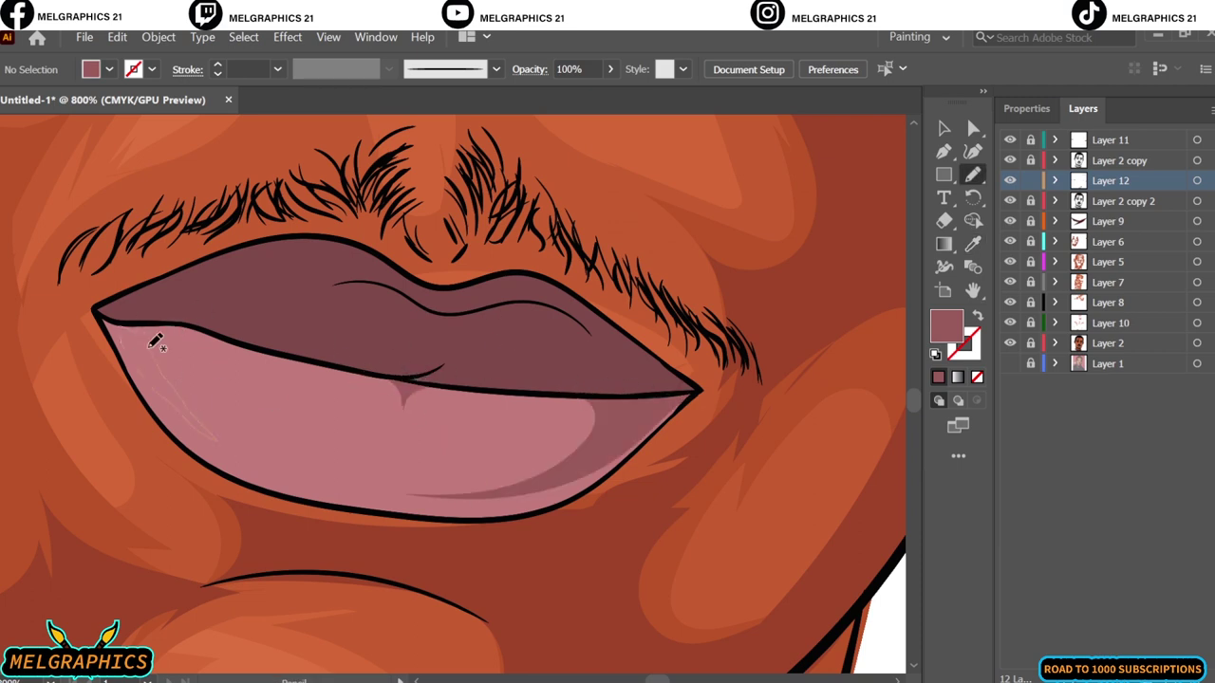
left_click_drag(149, 348, 211, 346)
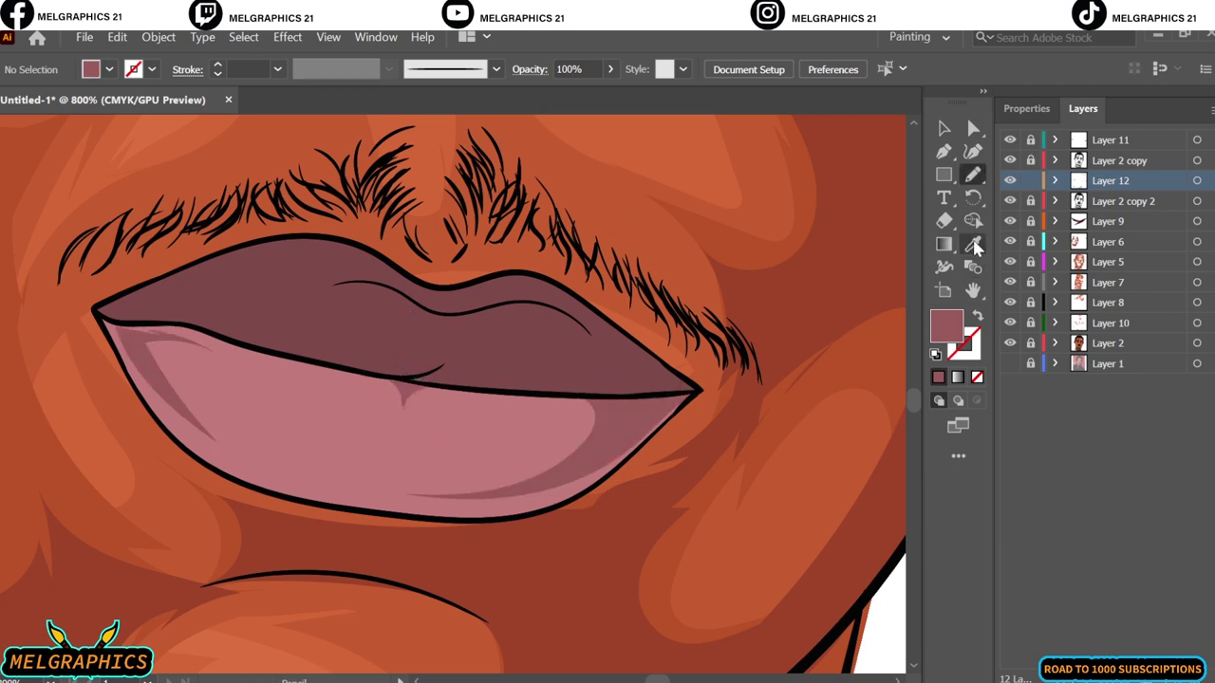
- Add dark maroon shadows on the left, right and centre of the upper lip
double_click(947, 326)
left_click(857, 252)
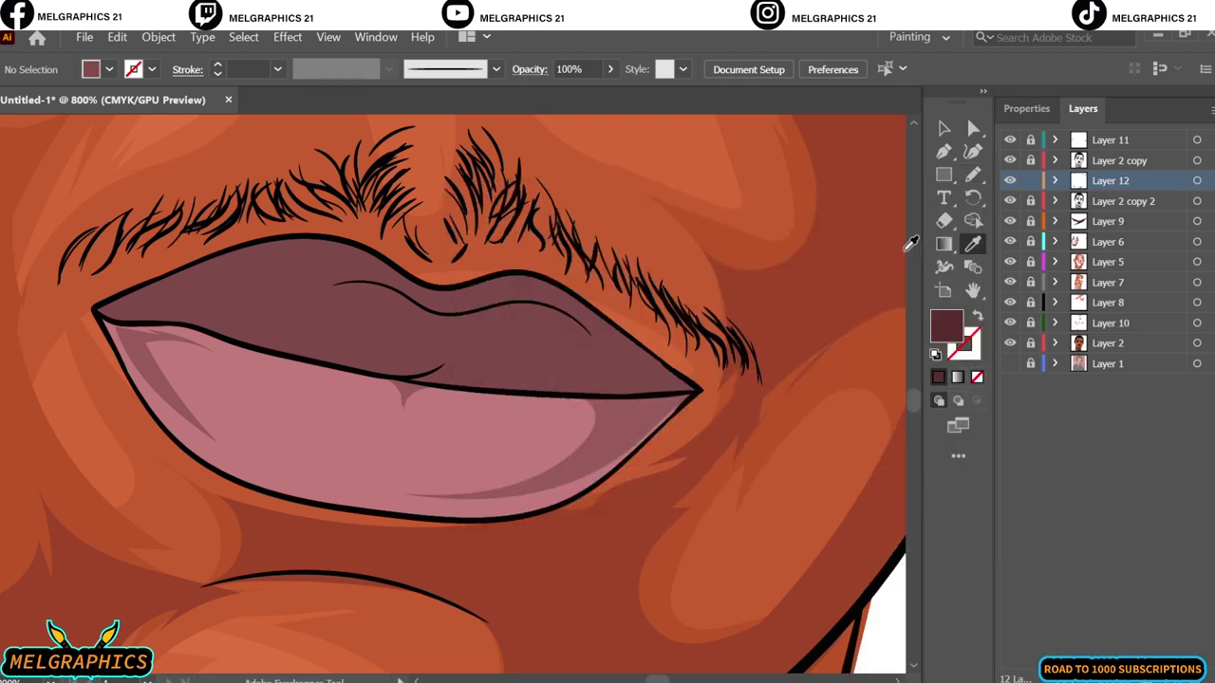
mouse_move(224, 319)
left_mouse_down()
mouse_move(420, 298)
mouse_move(187, 320)
mouse_move(224, 327)
left_mouse_up()
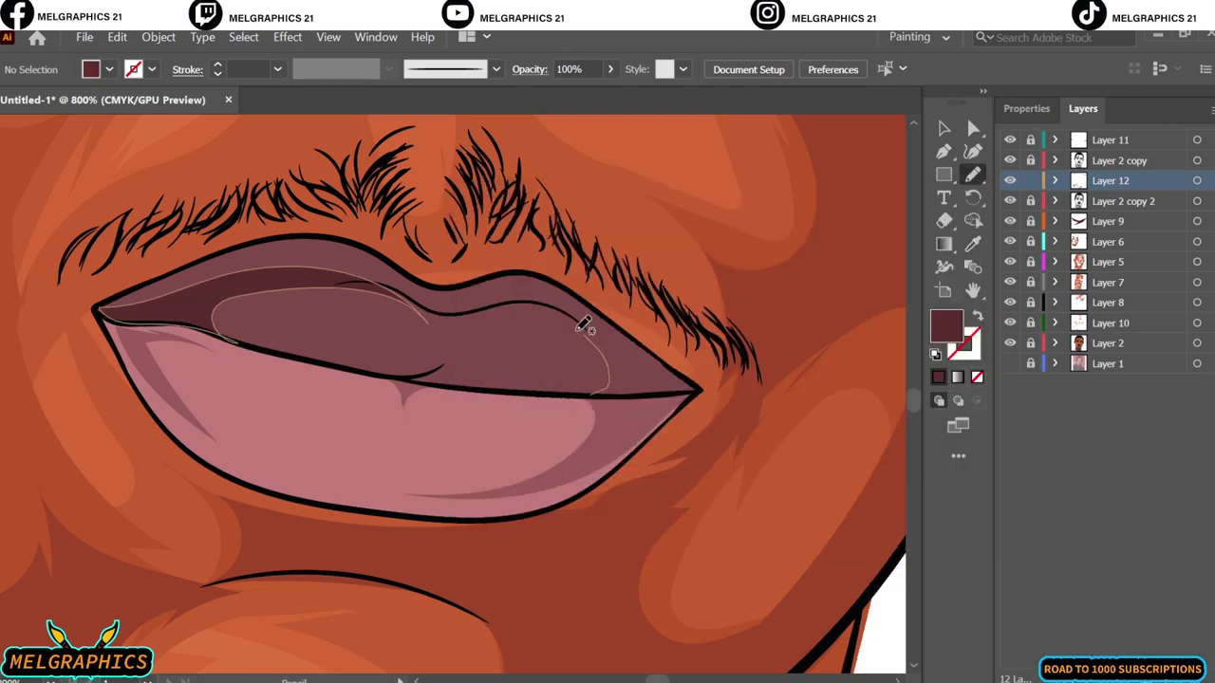
mouse_move(578, 323)
left_mouse_down()
mouse_move(623, 390)
mouse_move(594, 395)
left_mouse_up()
key("ctrl+0")
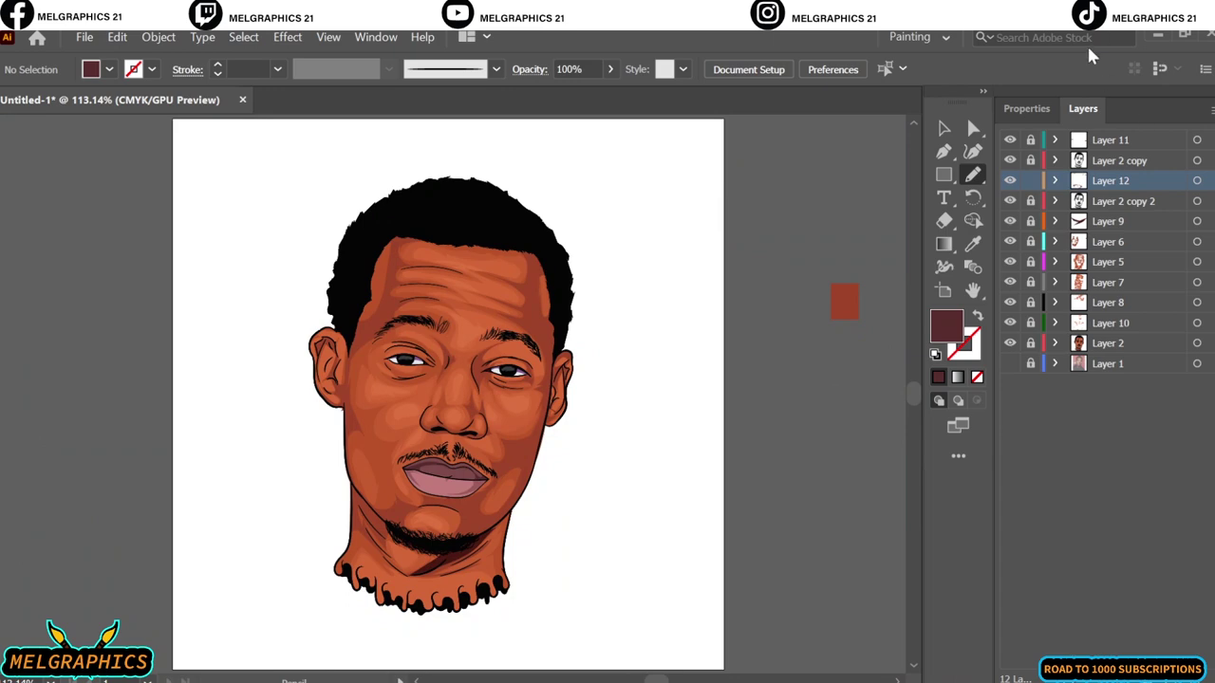
scroll(446, 456, "up", 5)
scroll(475, 455, "up", 2)
left_click_drag(447, 359, 518, 417)
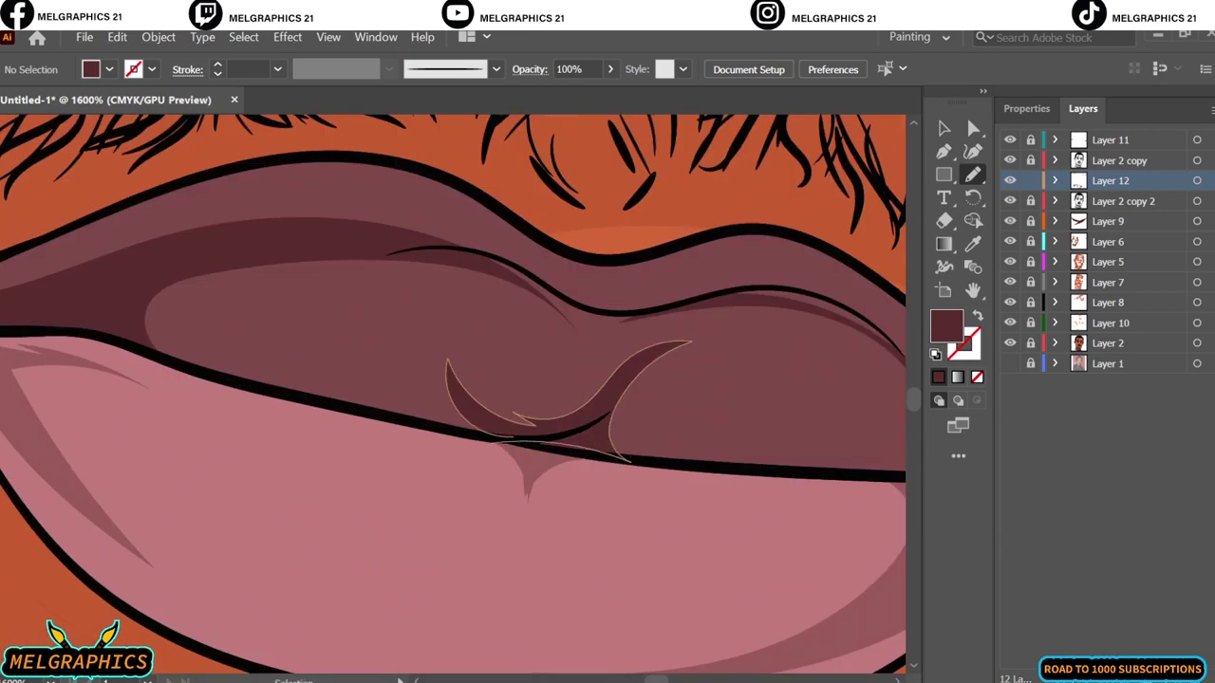
- On new Layer 13, draw a maroon rectangle covering the whole artboard as background
key("ctrl+0")
key("ctrl+l")
key("m")
left_click_drag(176, 123, 721, 662)
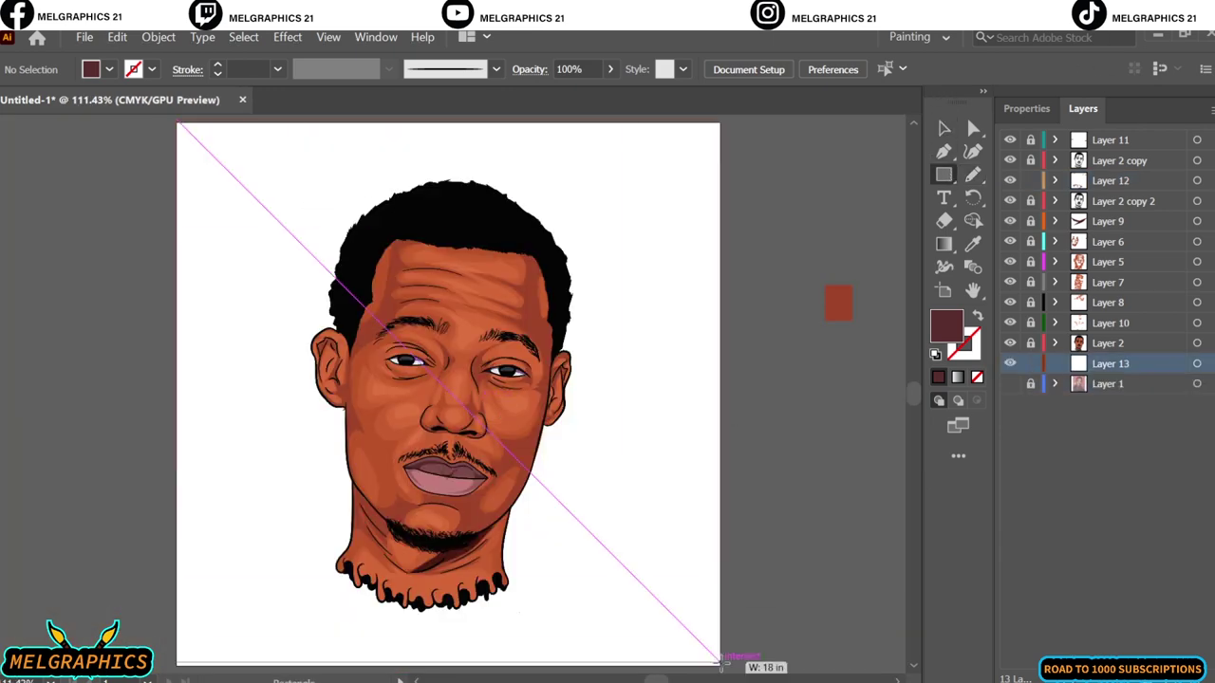